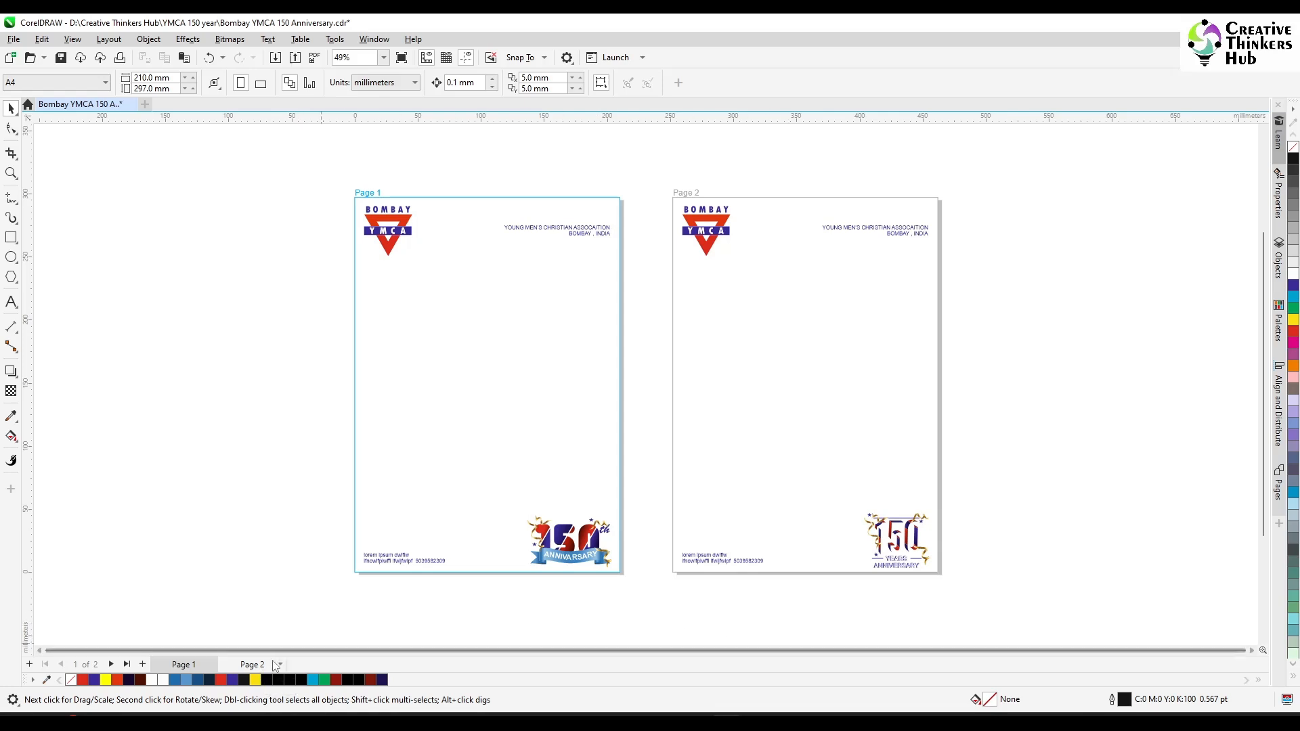
Step: Duplicate Page 2 after itself, copying its layers and their contents
right_click(252, 665)
click(305, 625)
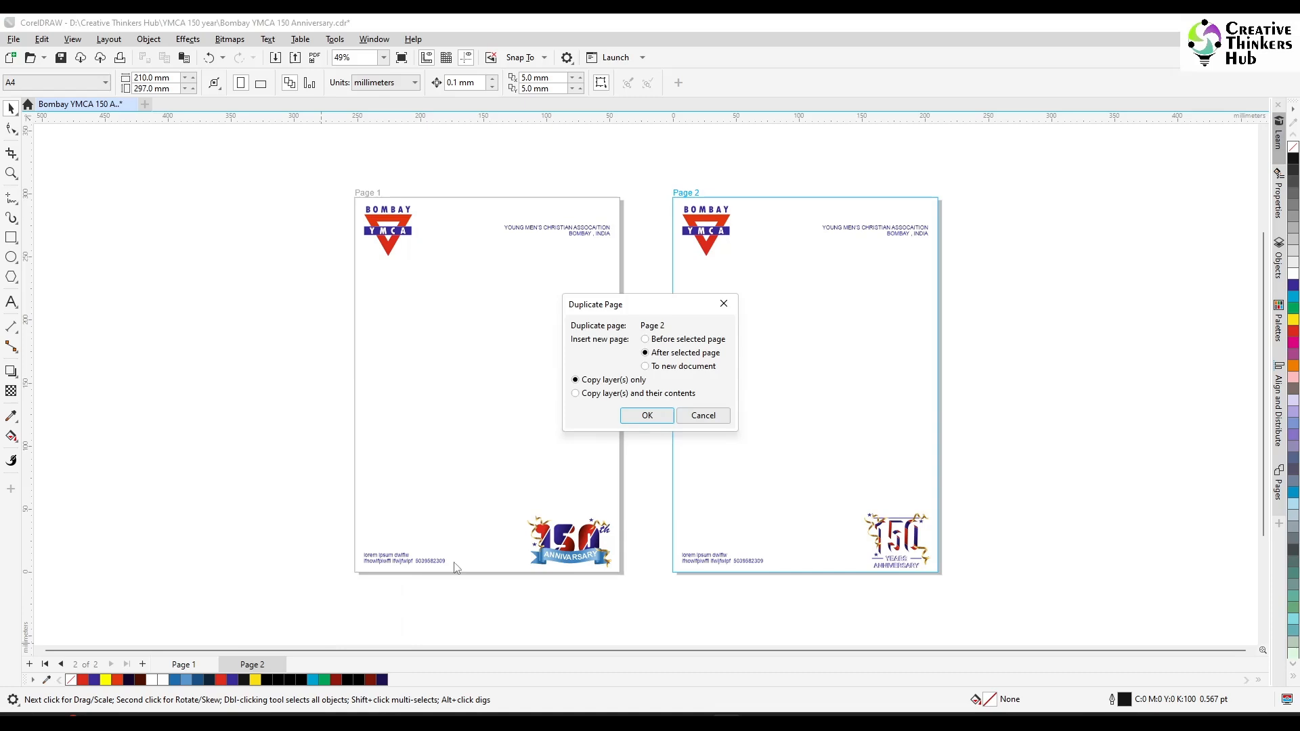
click(609, 394)
click(649, 416)
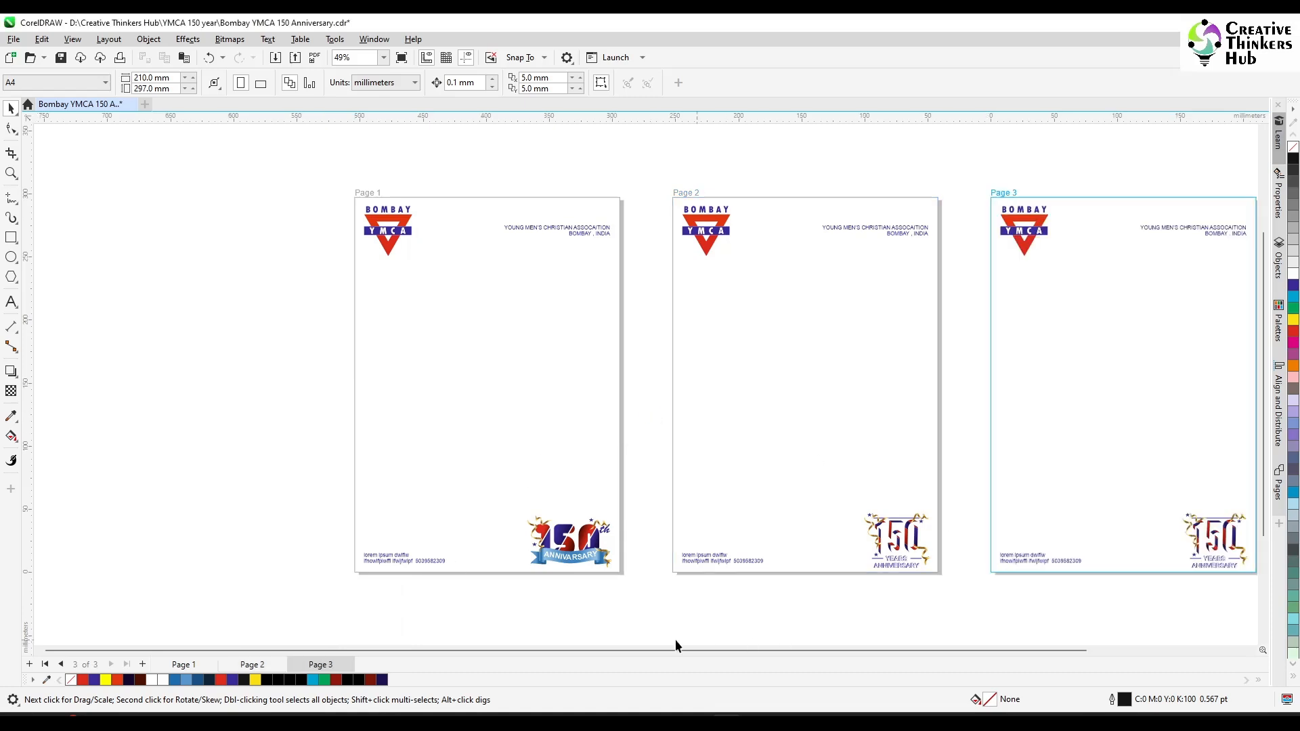
Step: Add the artistic text "150" on Page 3 and set its font to Aardvark Cafe
scroll(702, 639, right, 3)
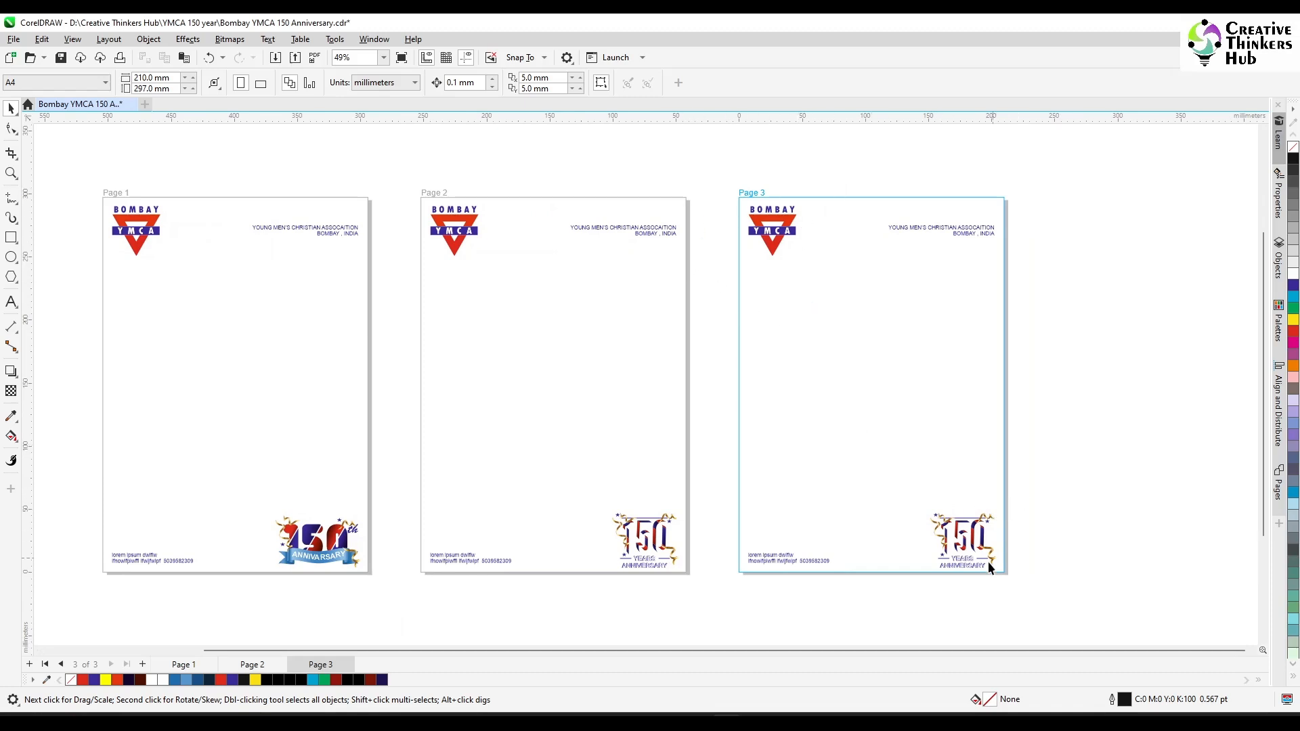
key(F8)
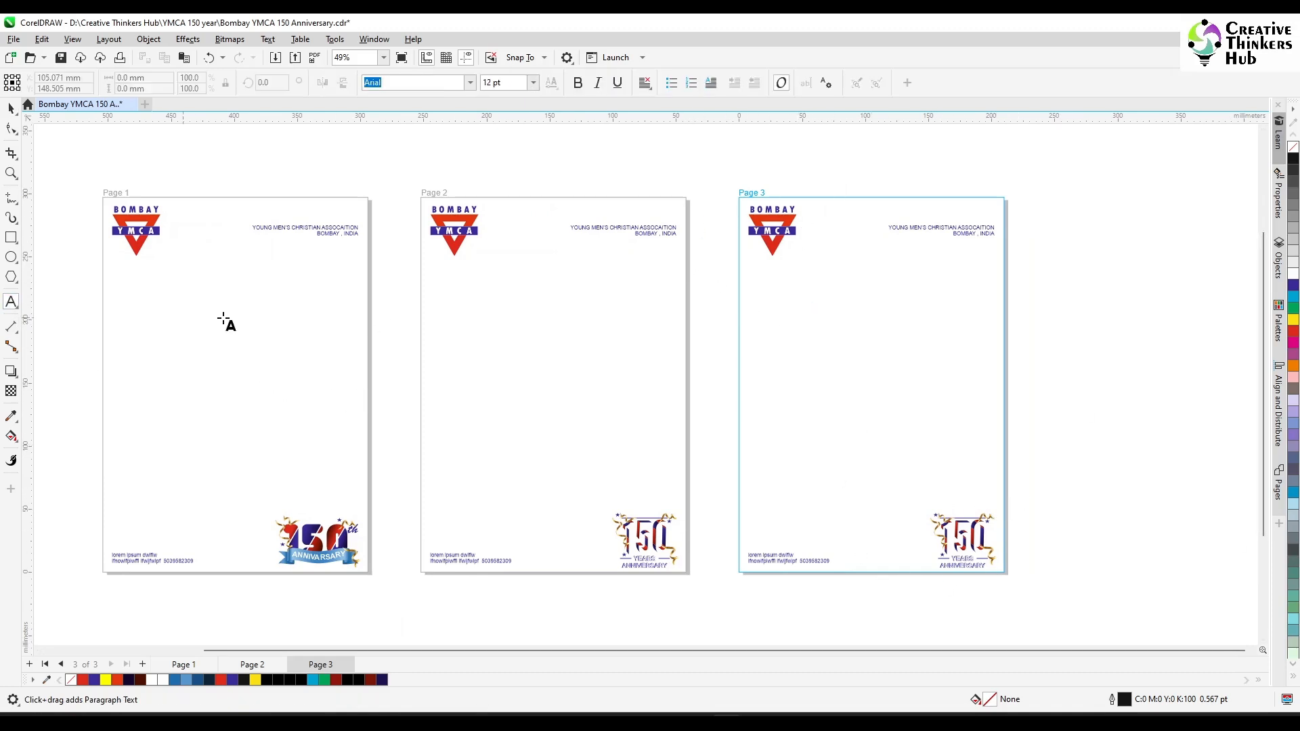
click(822, 341)
text(150)
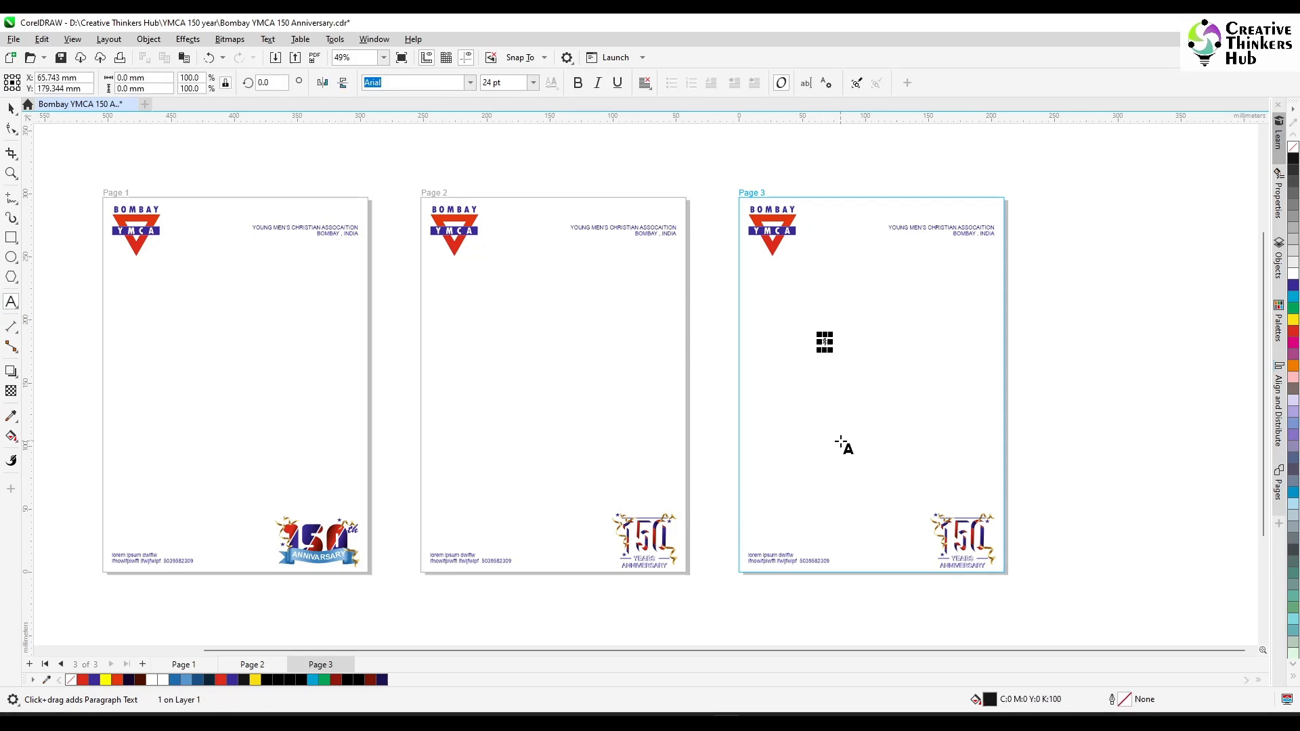
key(ctrl+a)
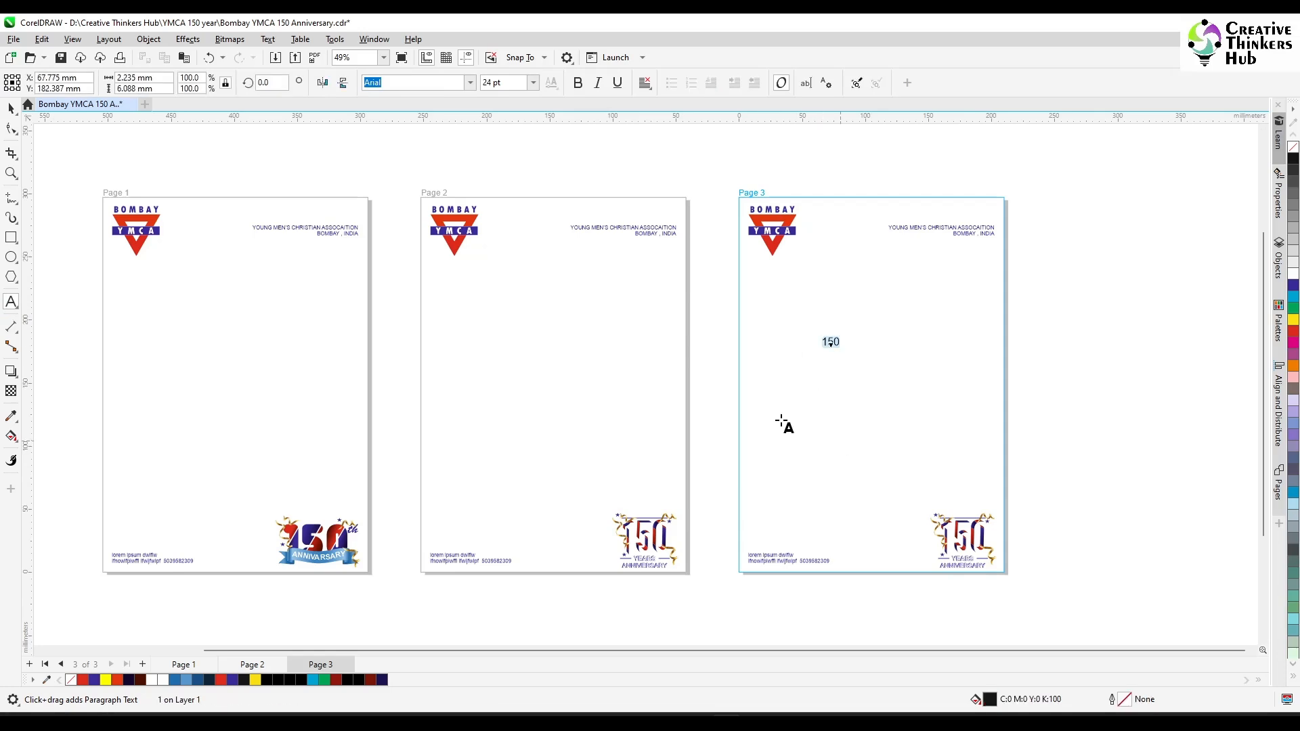
click(470, 82)
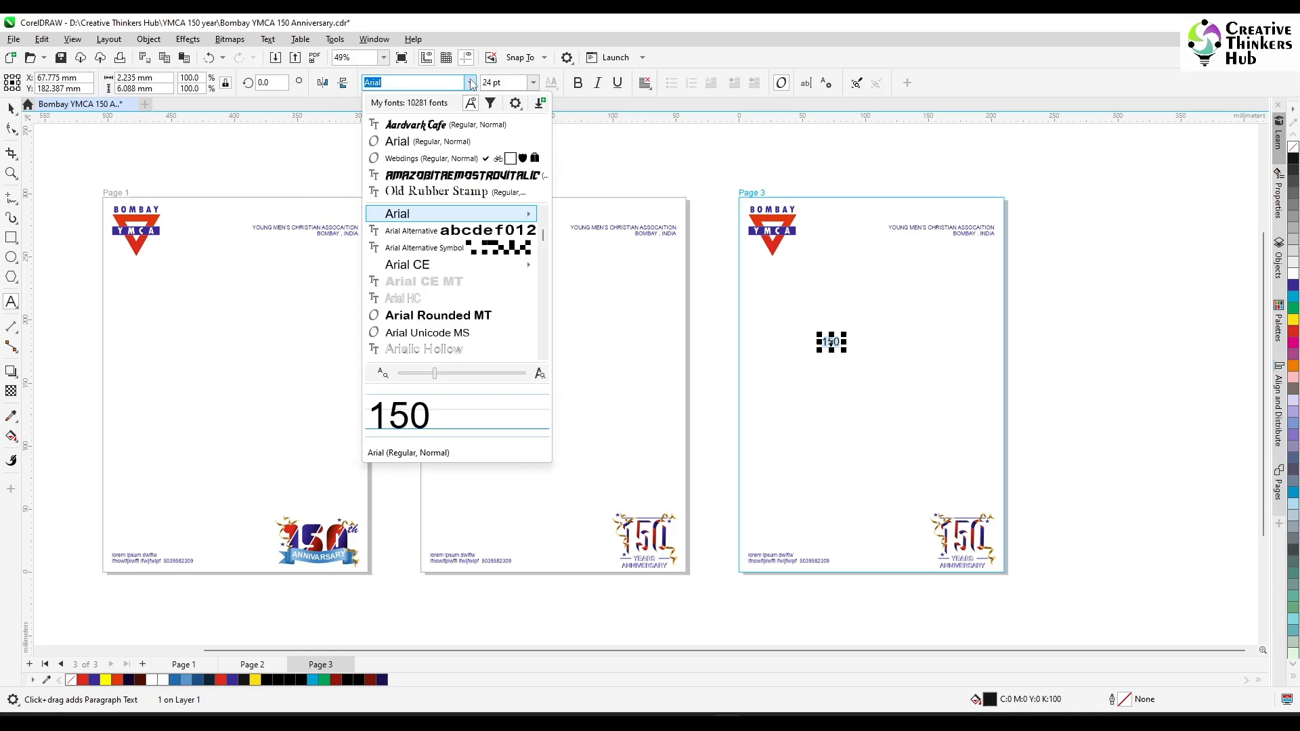
click(431, 128)
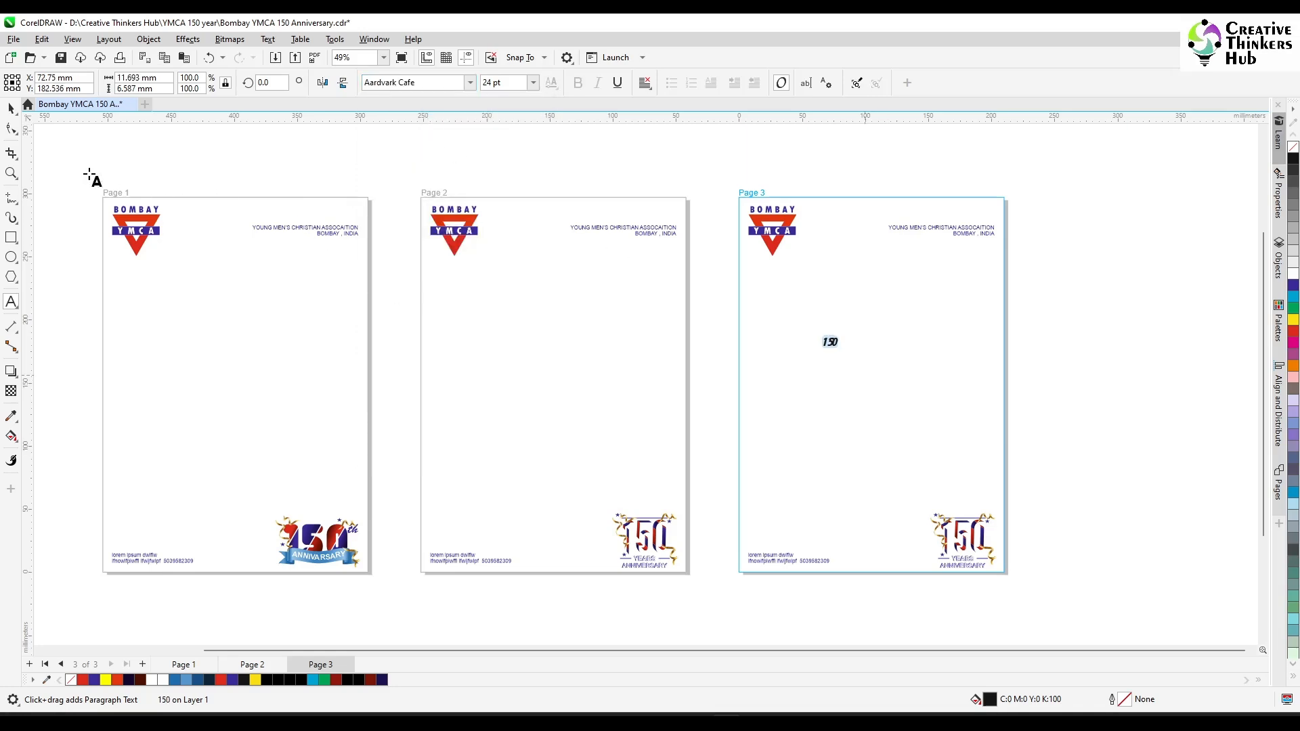
Step: Enlarge the "150" text to about 159 pt and widen the spacing between its characters
click(9, 108)
drag(842, 351, 931, 408)
scroll(932, 409, up, 2)
click(11, 129)
drag(944, 409, 963, 410)
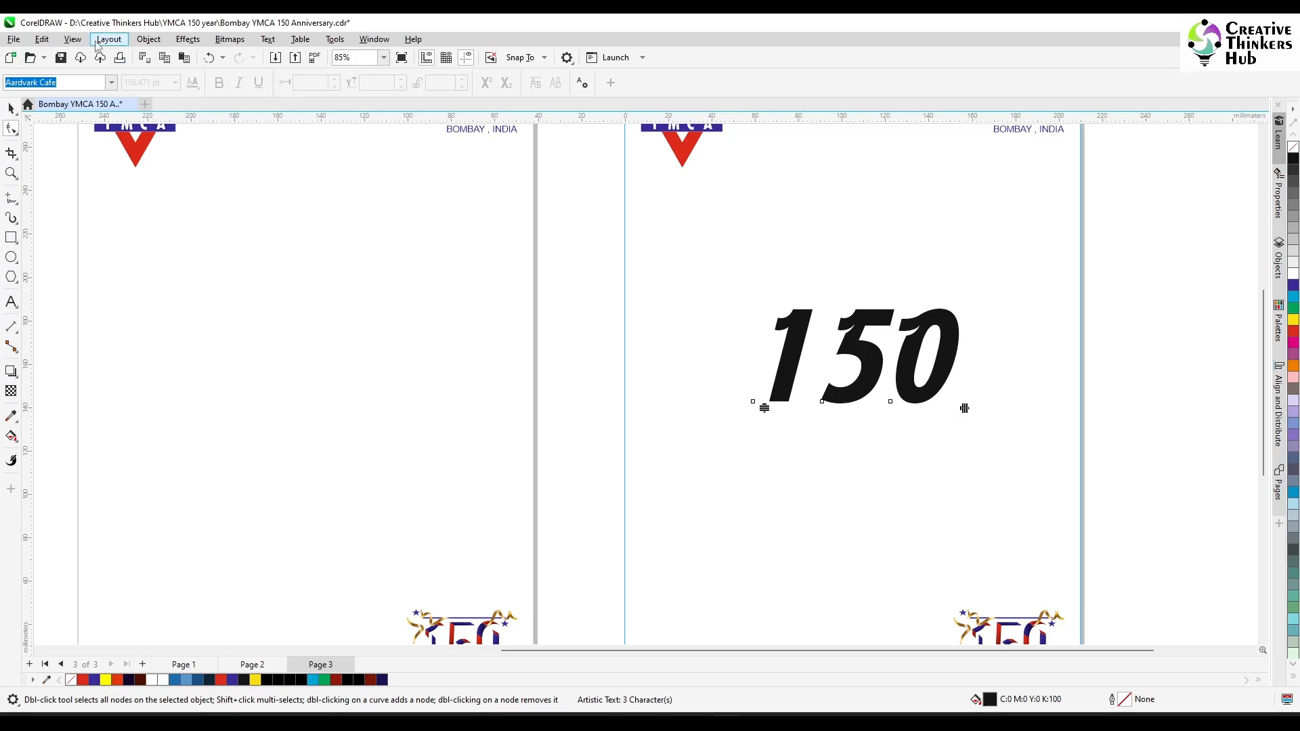
Step: Break the "150" text apart into separate digits
click(147, 40)
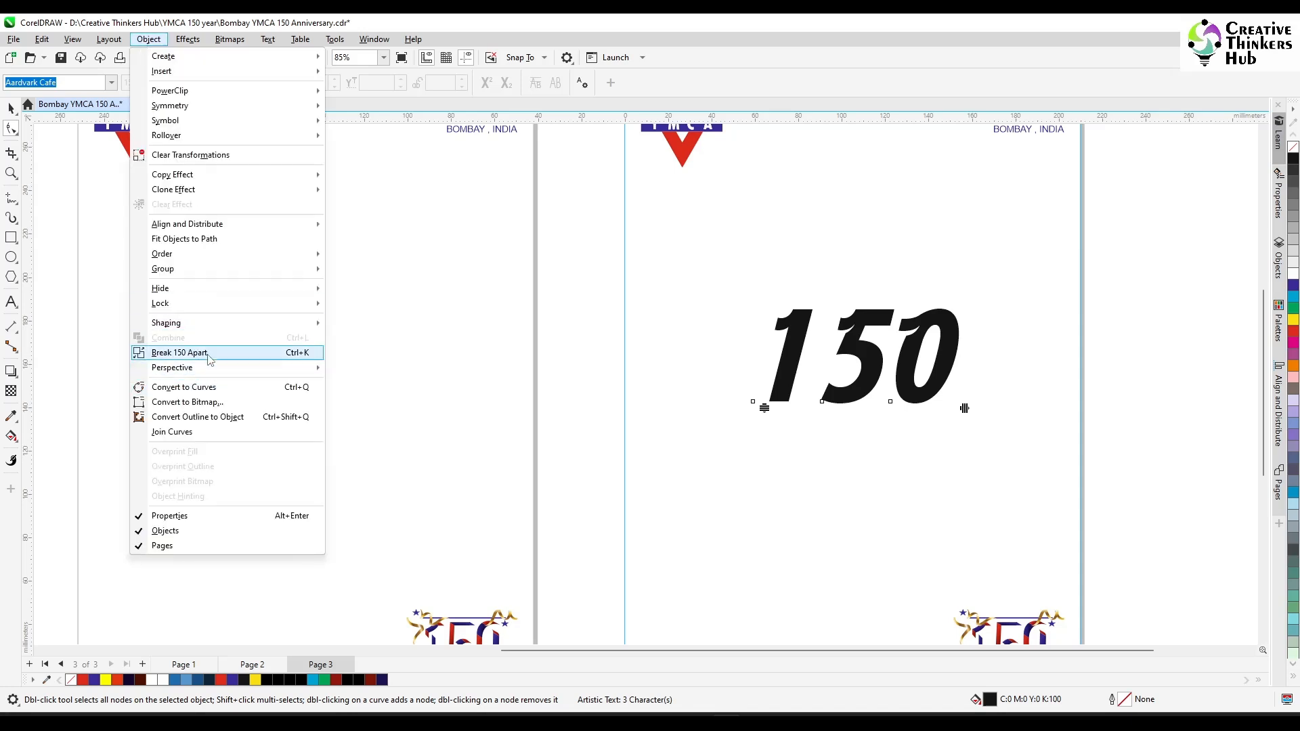
click(179, 353)
click(1069, 383)
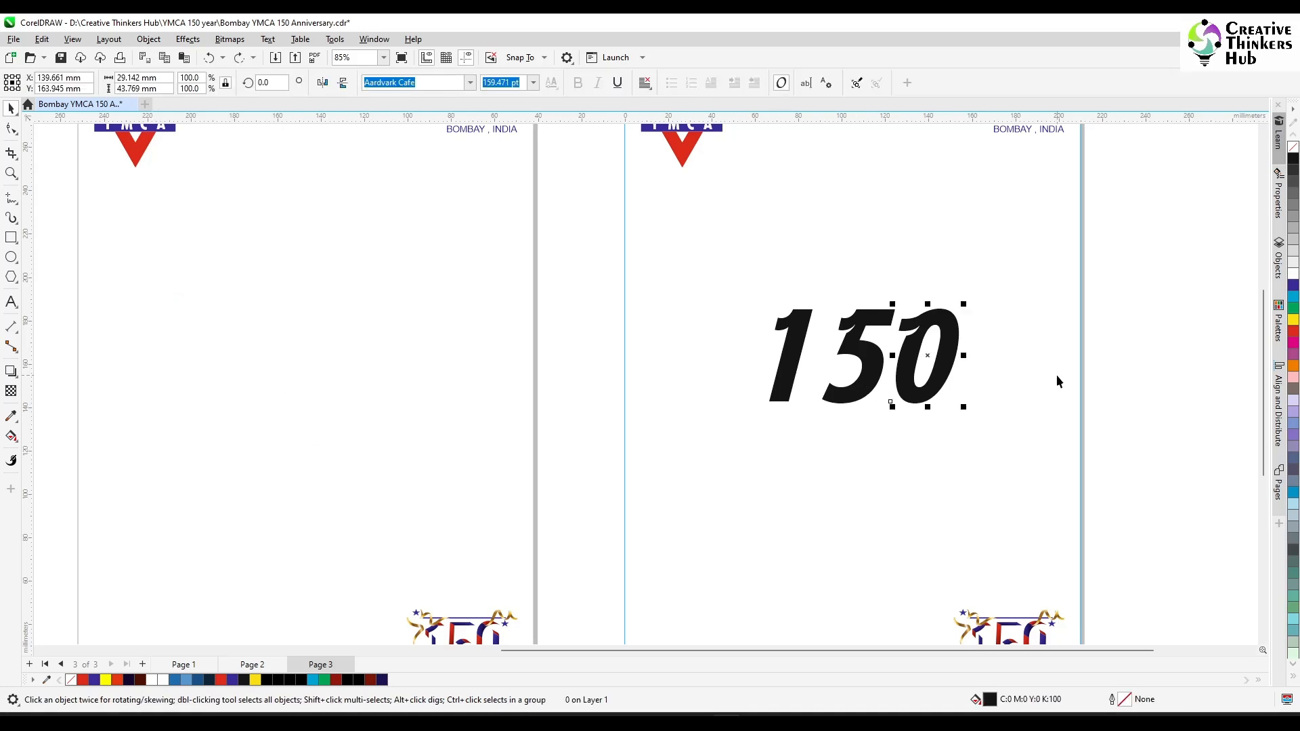
Step: Make a horizontally mirrored copy of the 0 and place it to the right of the original
key(ctrl+shift+z)
click(324, 83)
scroll(936, 388, up, 2)
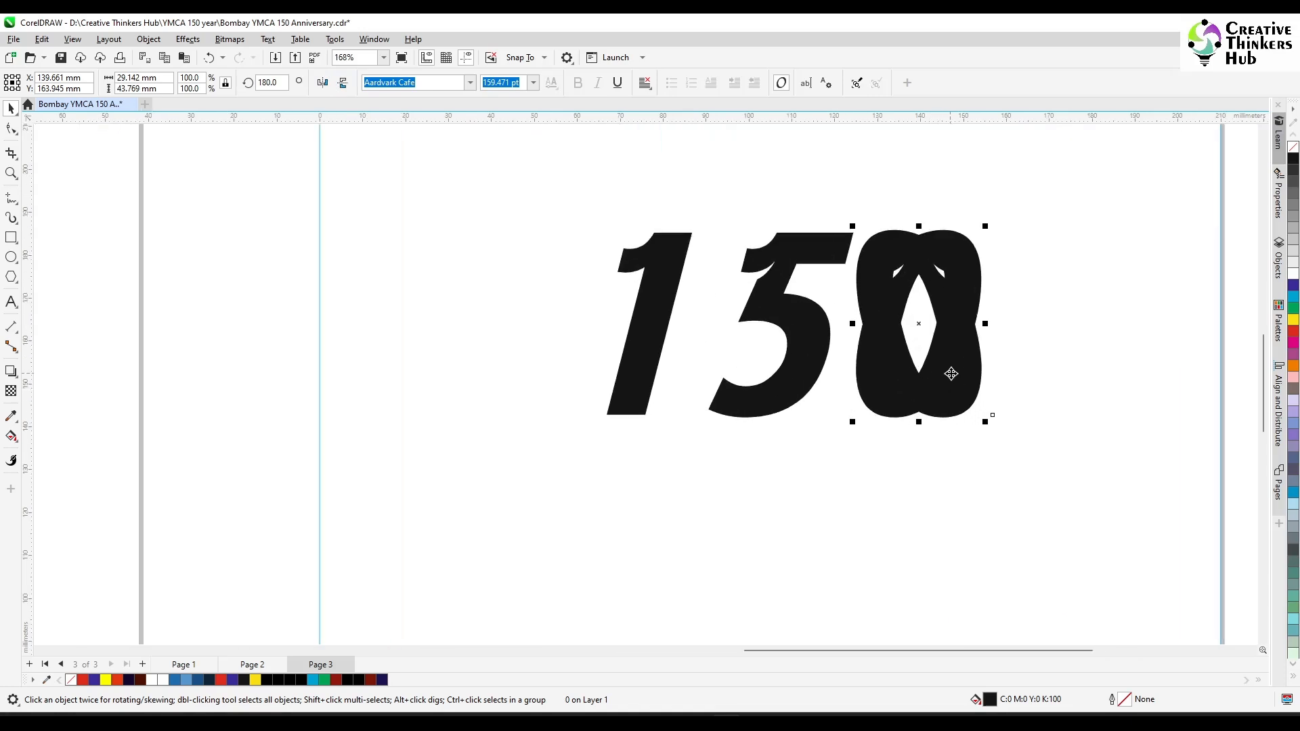
drag(961, 372, 1085, 359)
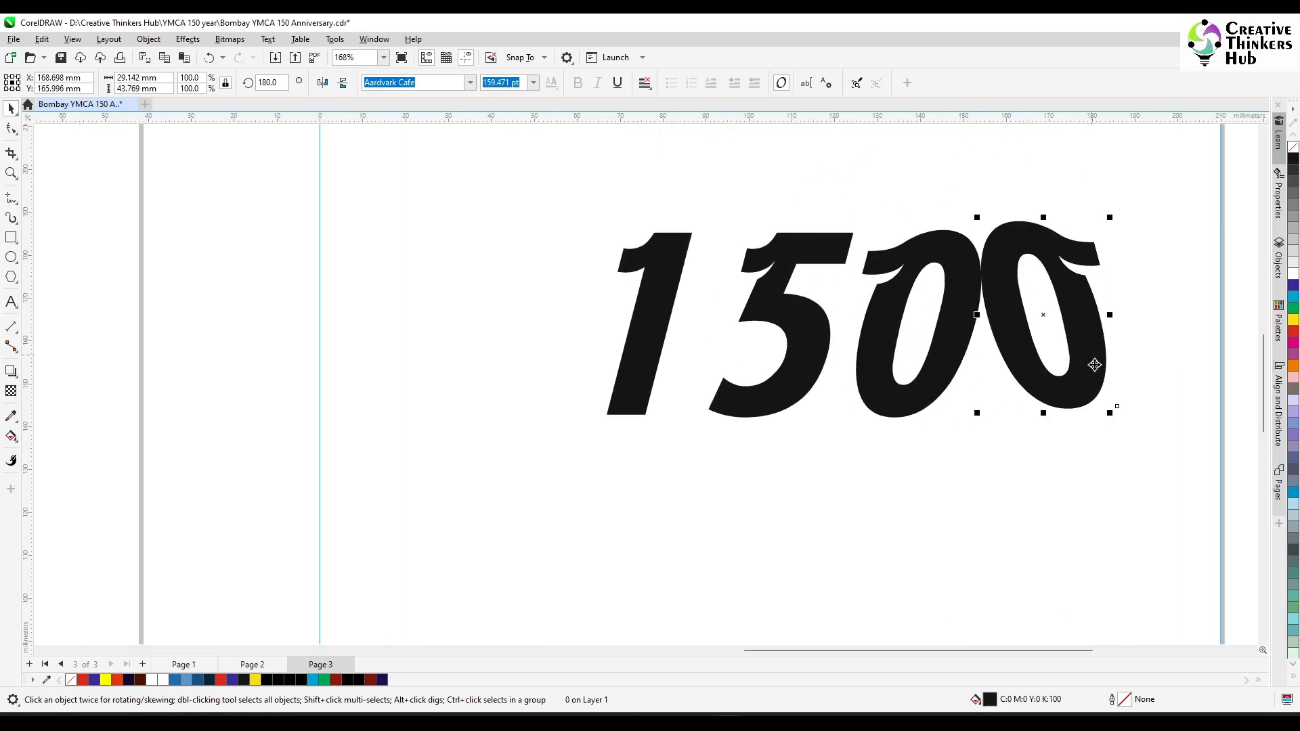
Step: Fill the mirrored 0 with red and rotate it to the slant of the black 0, laying it over the original
click(1080, 398)
click(1087, 398)
click(1293, 331)
drag(1079, 405, 894, 414)
click(894, 414)
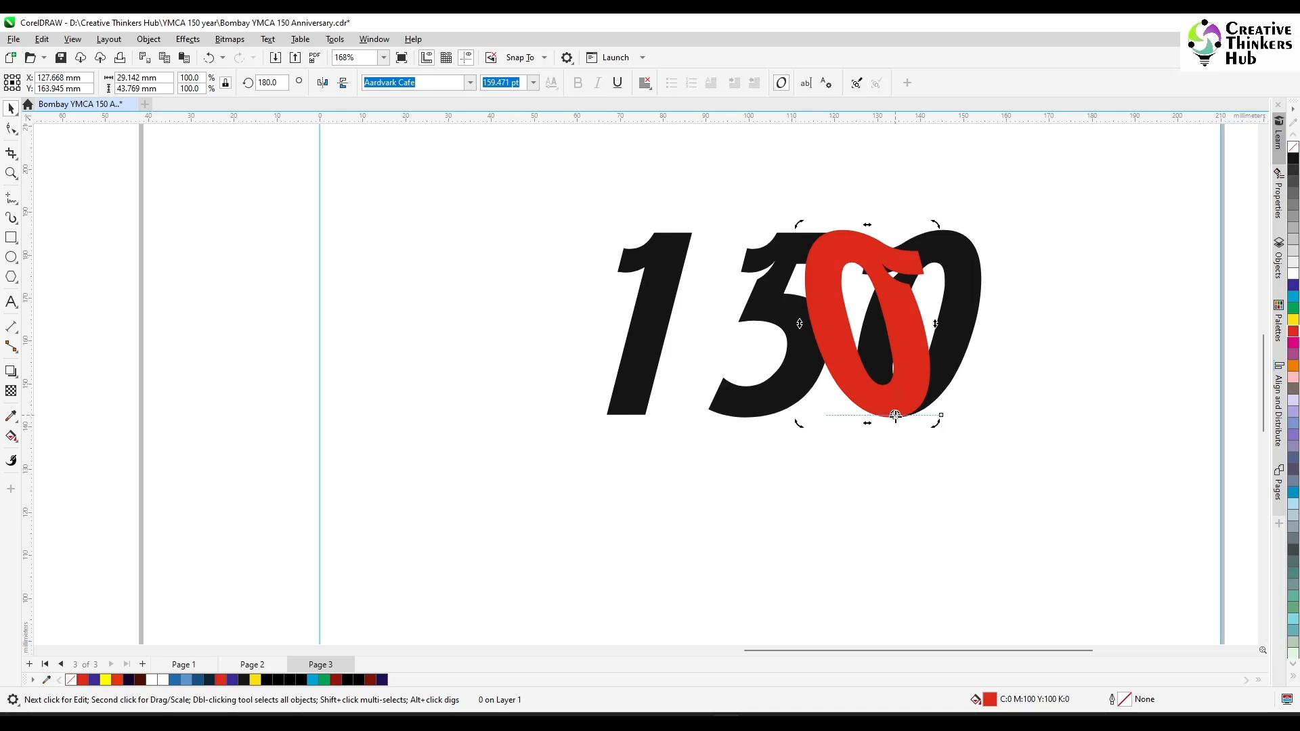
drag(796, 223, 931, 225)
drag(966, 333, 956, 329)
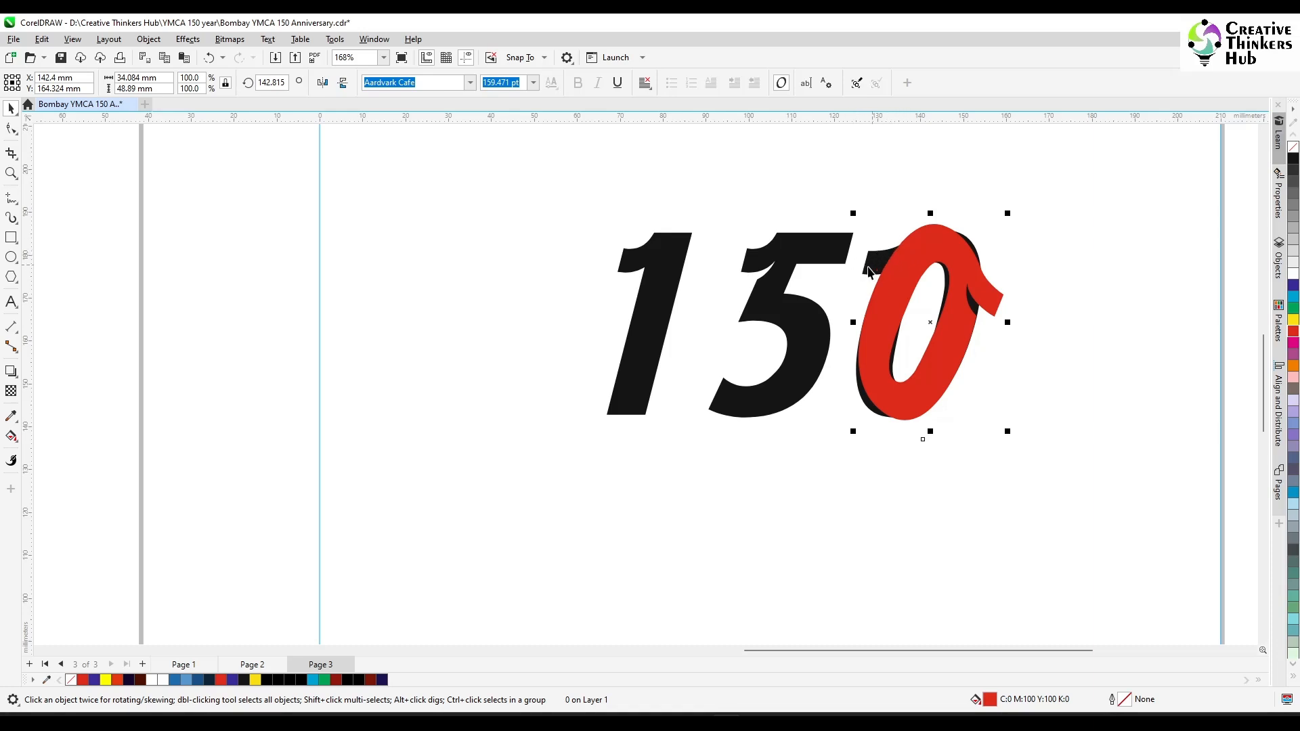
Step: Delete the original black 0 behind the red one
click(1009, 388)
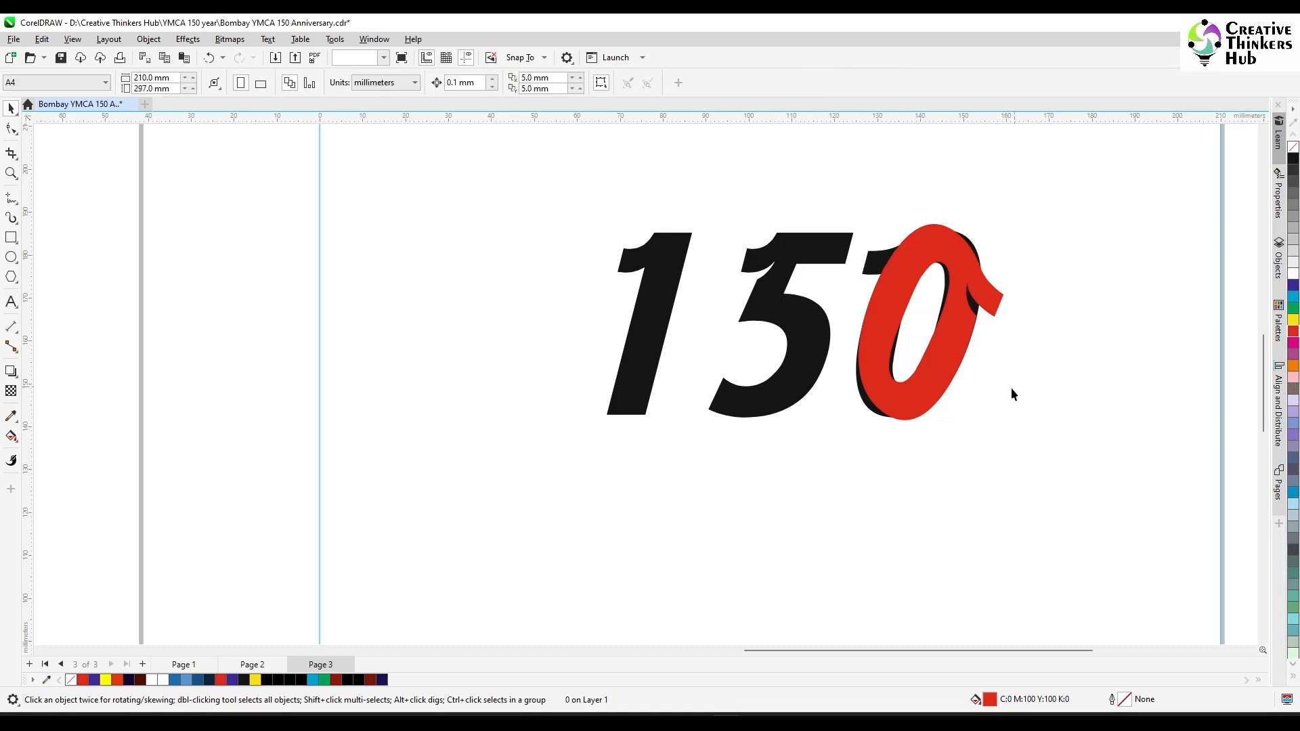
click(868, 409)
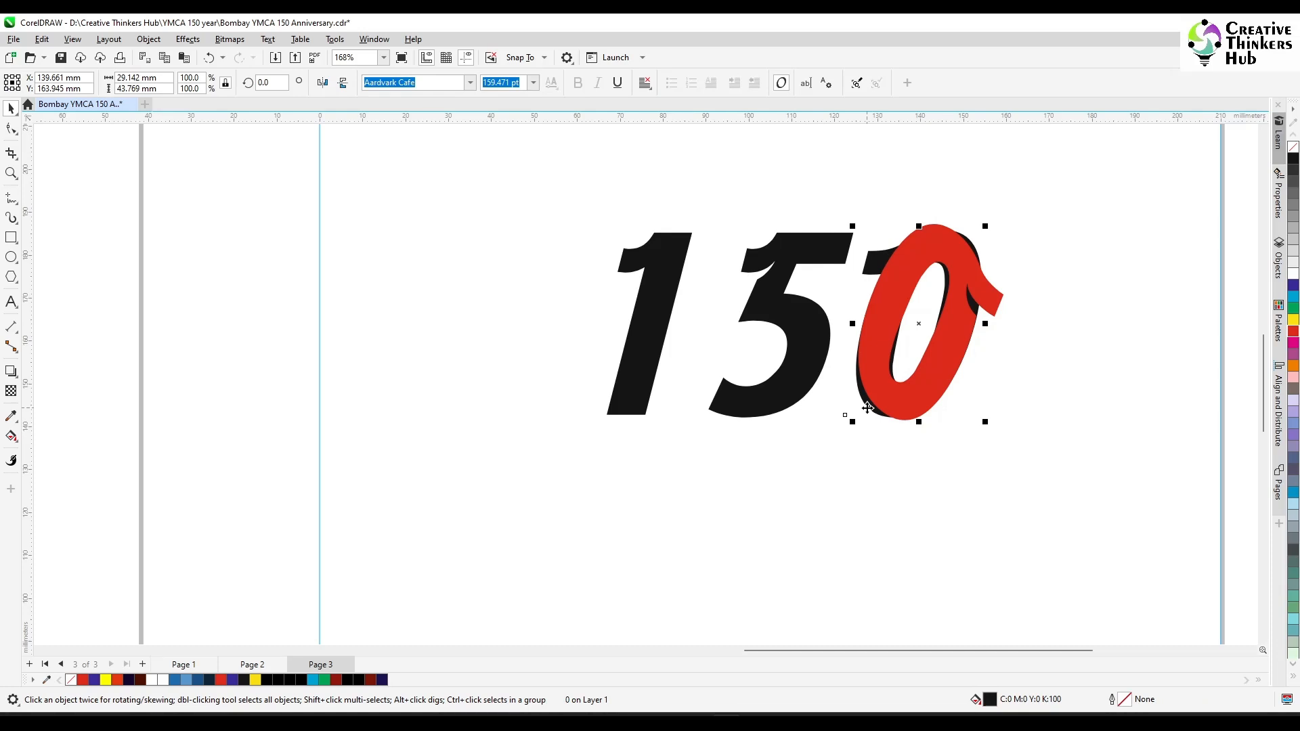
key(Delete)
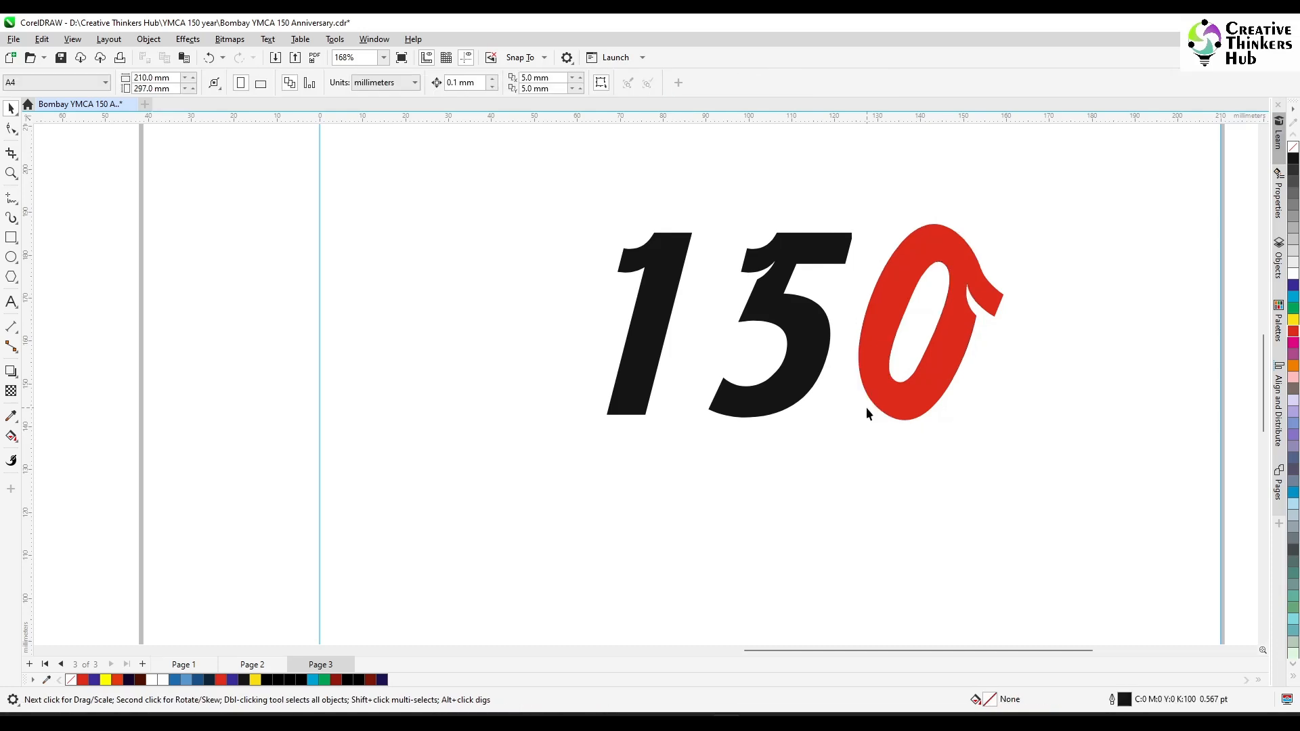
Step: Rotate the red 0 slightly and move it left so it overlaps the edge of the 5
click(901, 401)
click(901, 401)
drag(1012, 209, 1005, 207)
click(1048, 283)
click(945, 376)
drag(945, 376, 905, 361)
Step: Convert all three digits to curves and align them along their bottom edges
shift+click(776, 409)
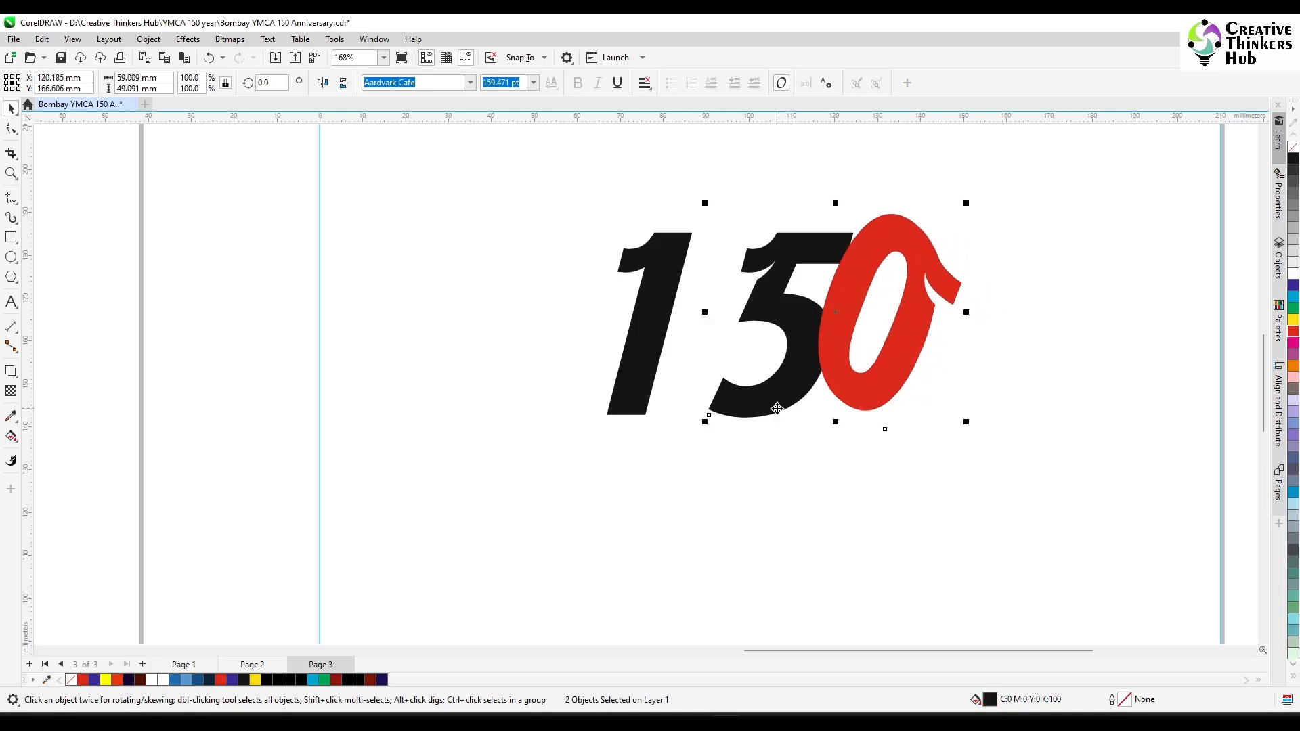
shift+click(629, 407)
key(ctrl+q)
key(b)
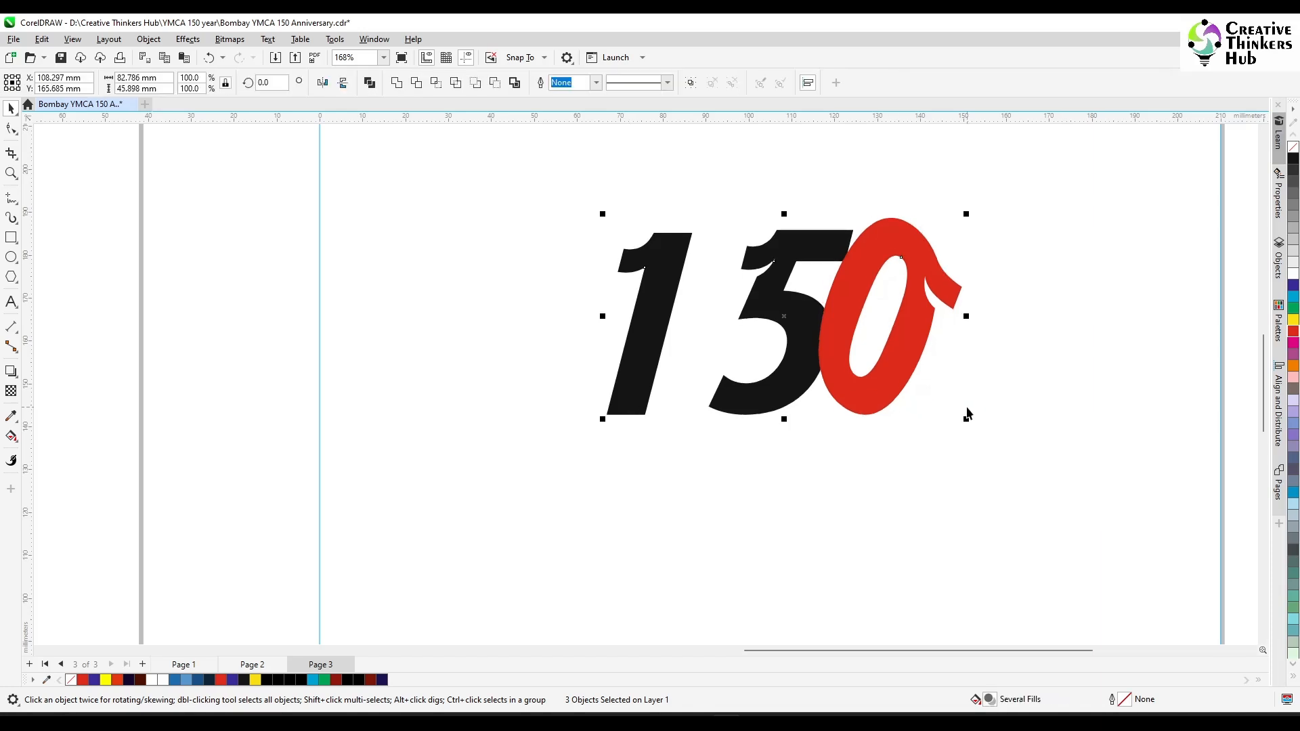
Step: Shift the three digits slightly left and lower the red 0 a little relative to the others
drag(800, 387, 829, 395)
click(972, 381)
shift+click(767, 403)
click(763, 402)
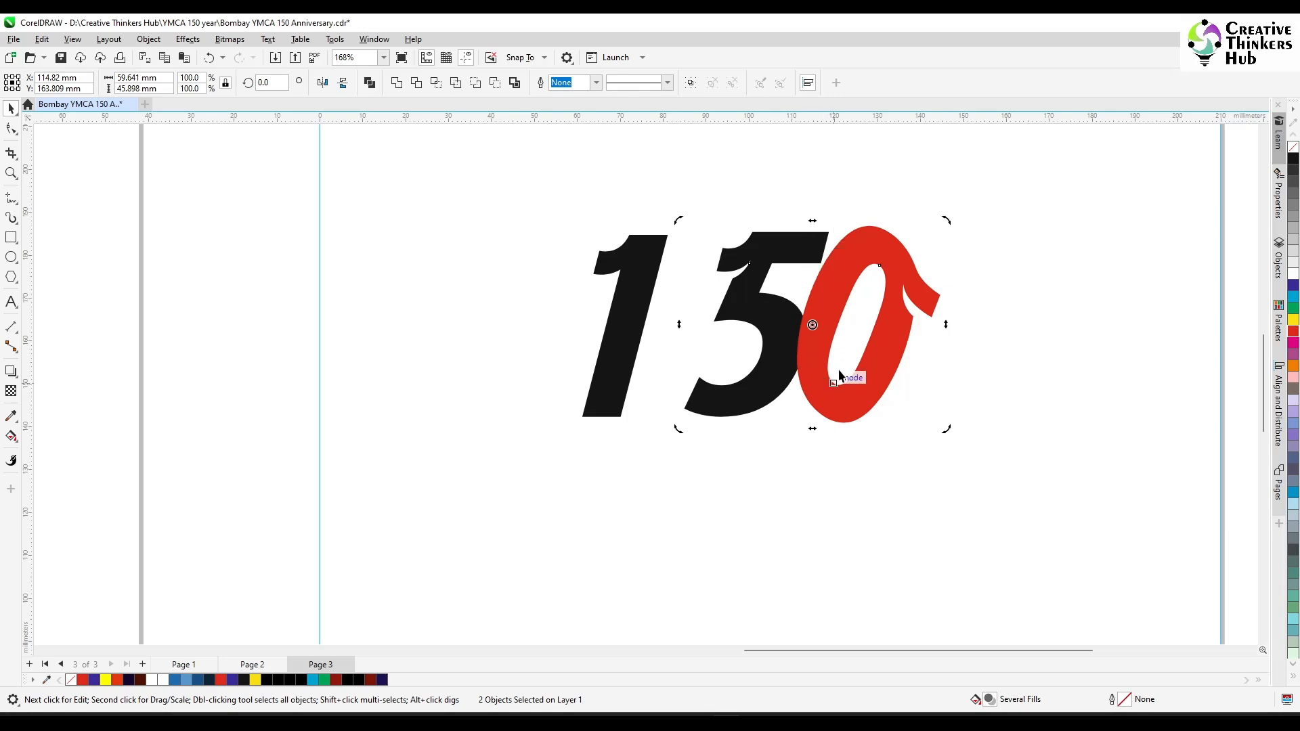
click(964, 344)
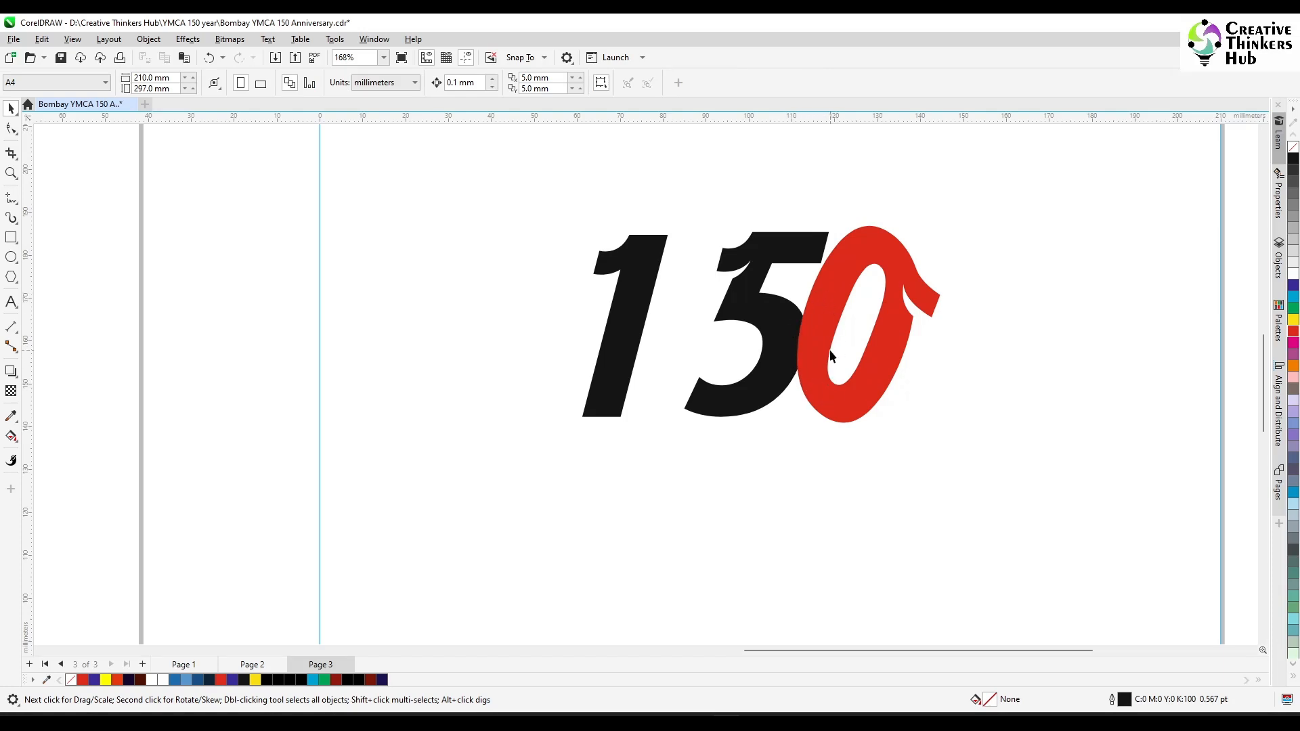
Step: Move the 1 right so that it stands close beside the 5
scroll(835, 352, up, 2)
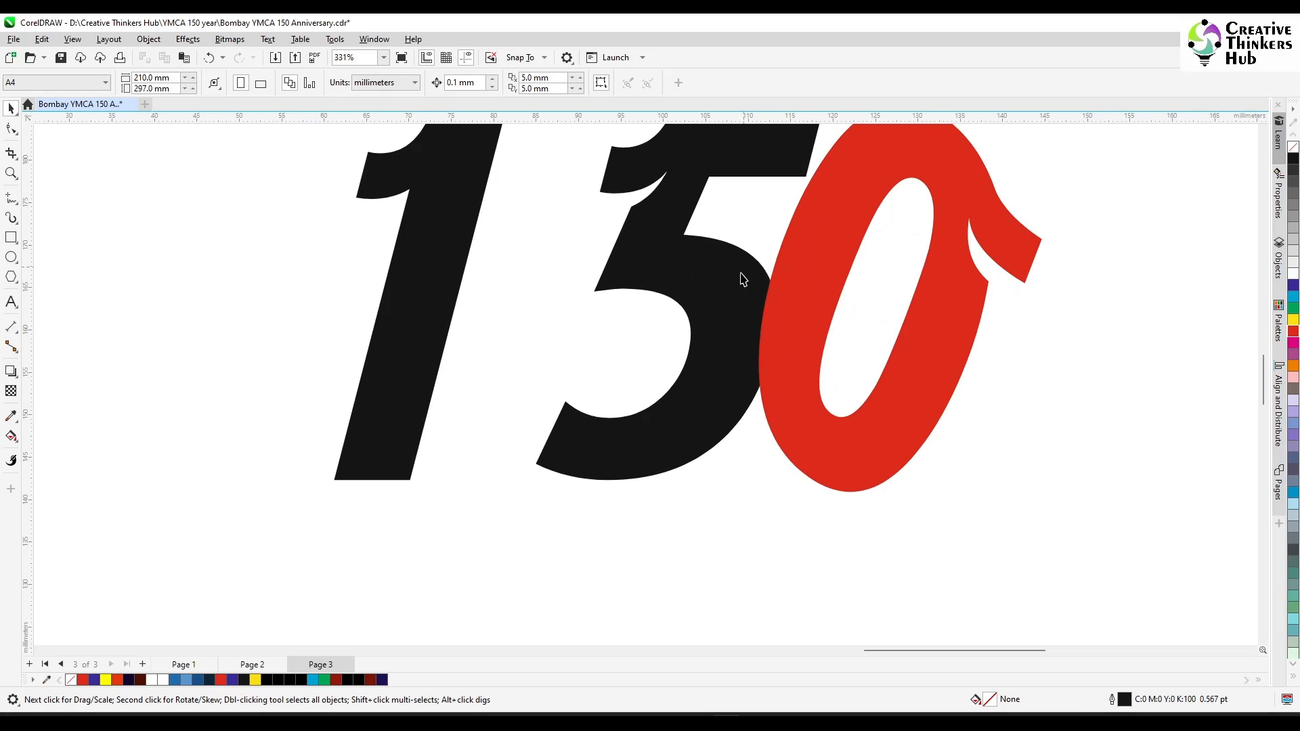
click(399, 339)
drag(399, 339, 505, 367)
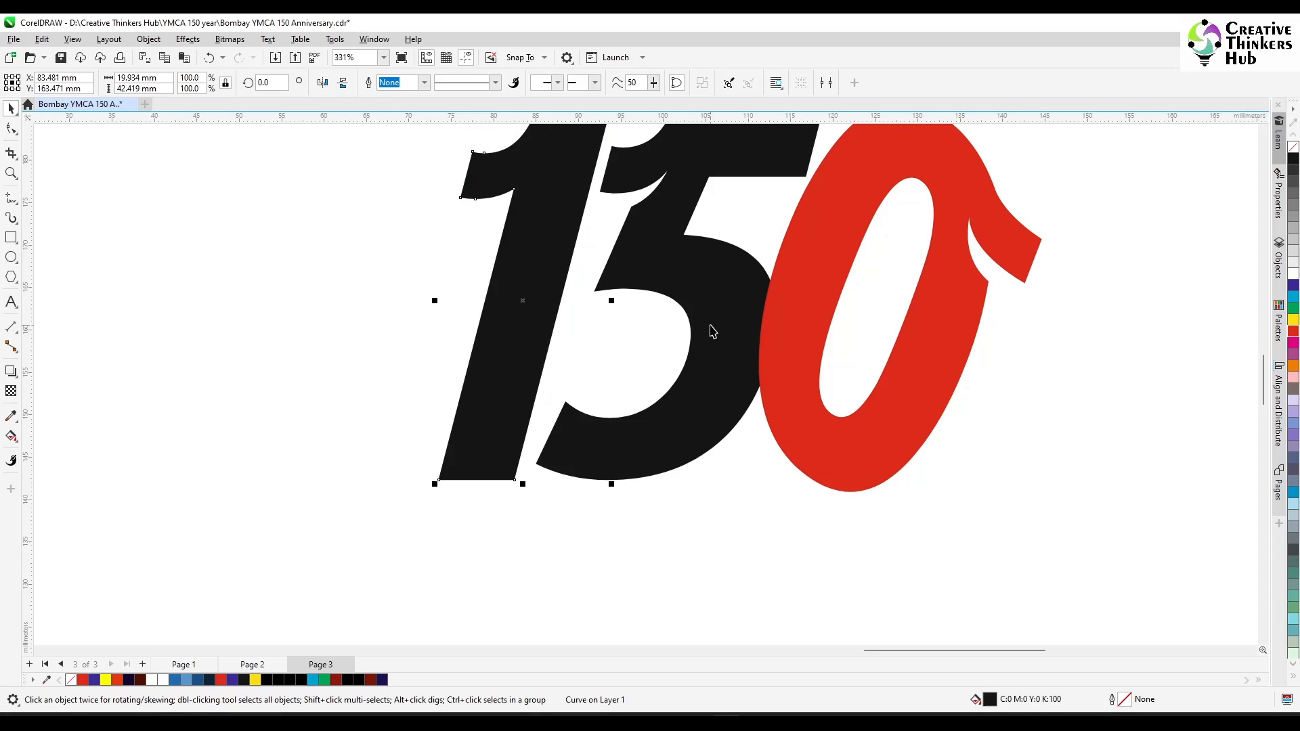
scroll(711, 328, down, 3)
scroll(701, 326, up, 2)
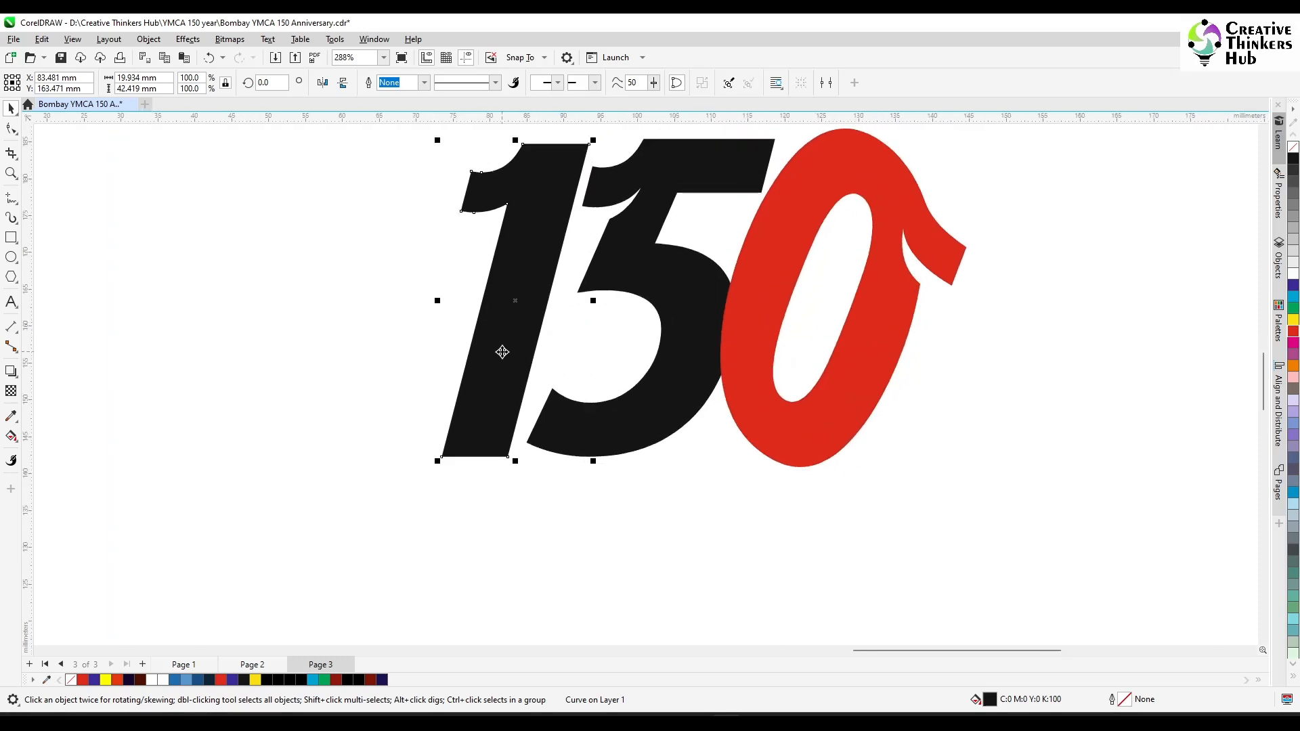
Step: Draw a Bézier curve about 16 mm tall along the outer left edge of the red 0 where it overlaps the 5
click(757, 354)
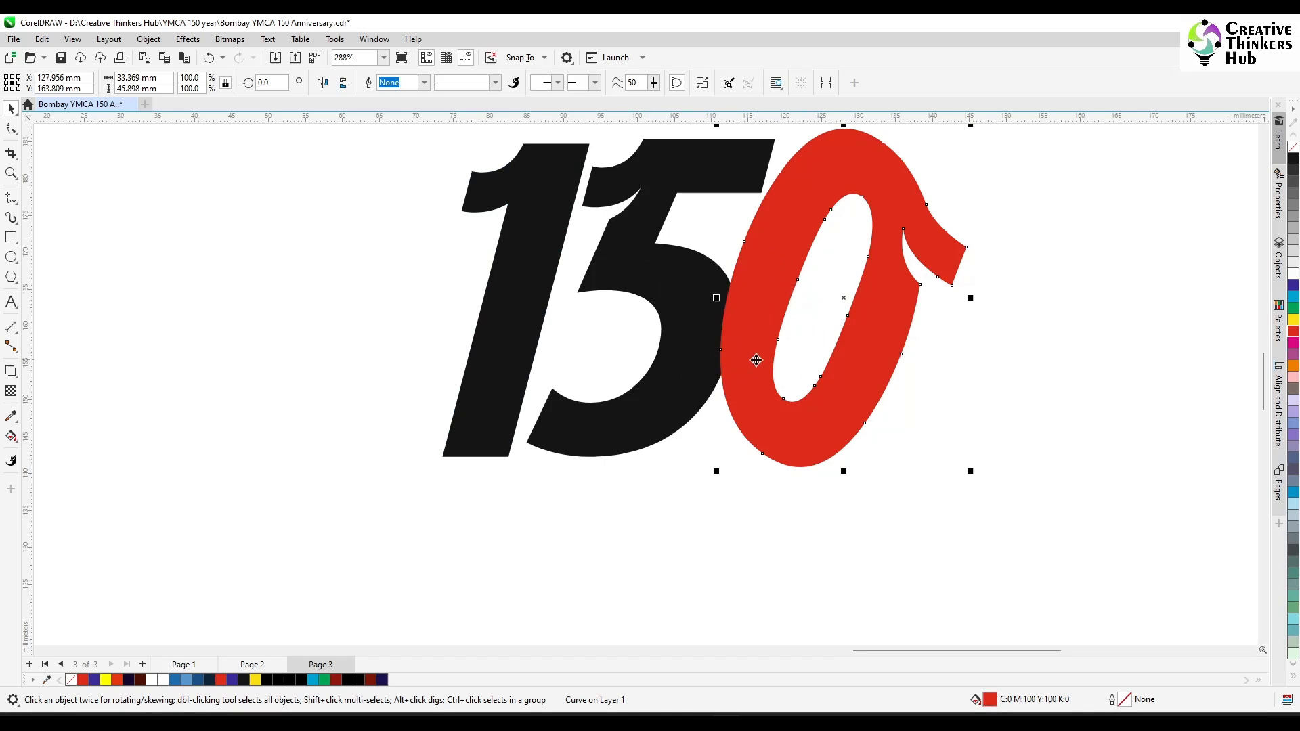
click(11, 198)
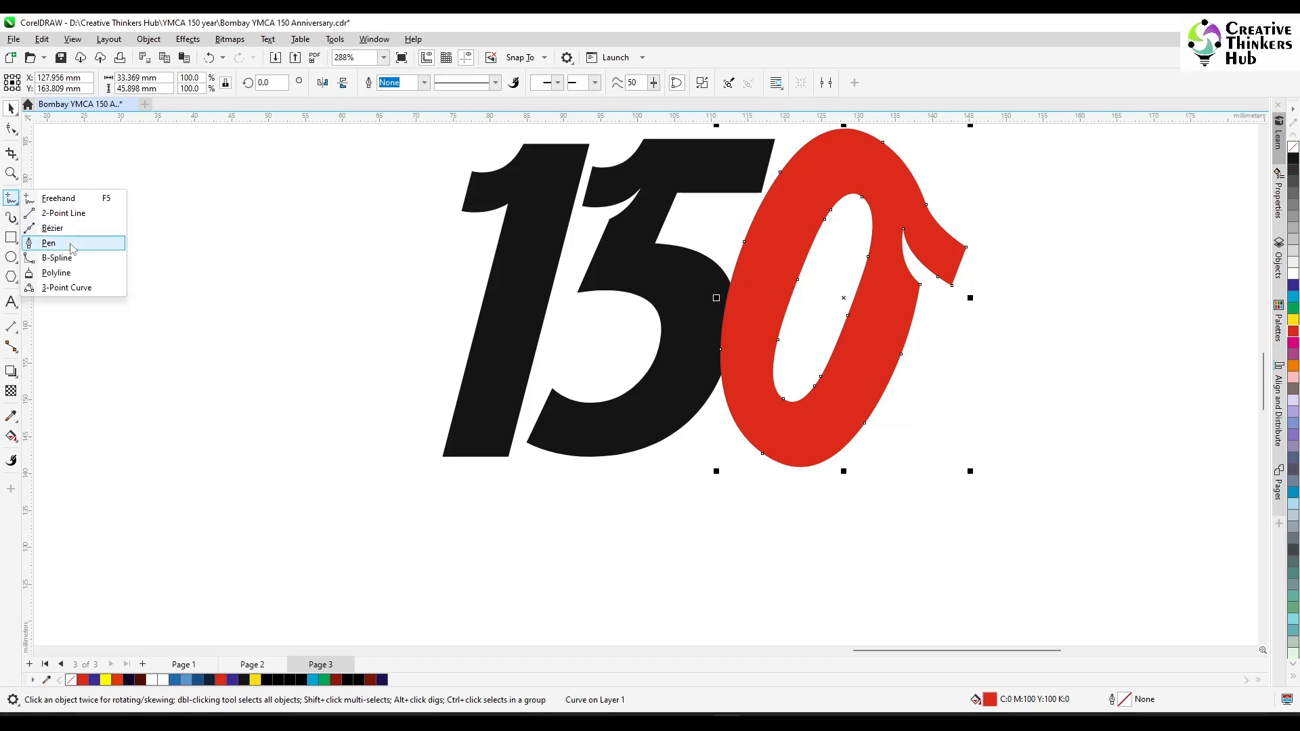
click(12, 155)
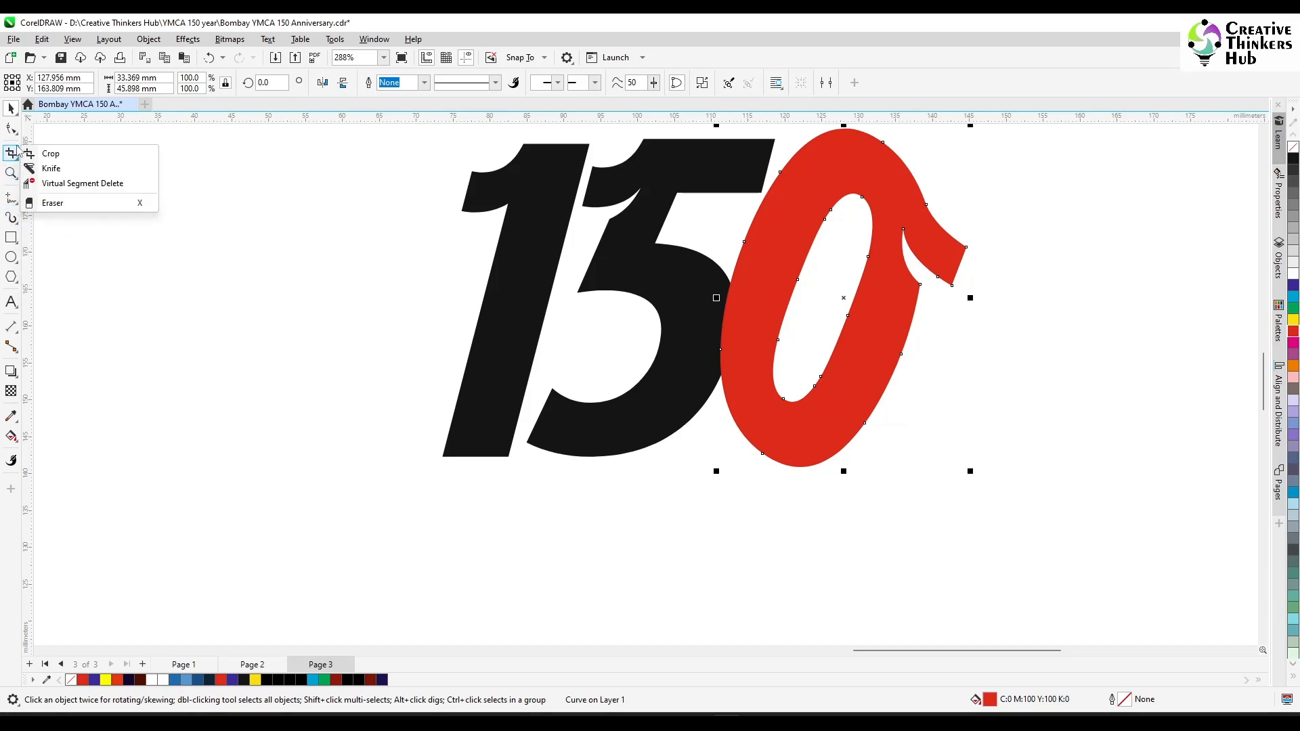
click(18, 135)
mouse_move(14, 200)
click(52, 228)
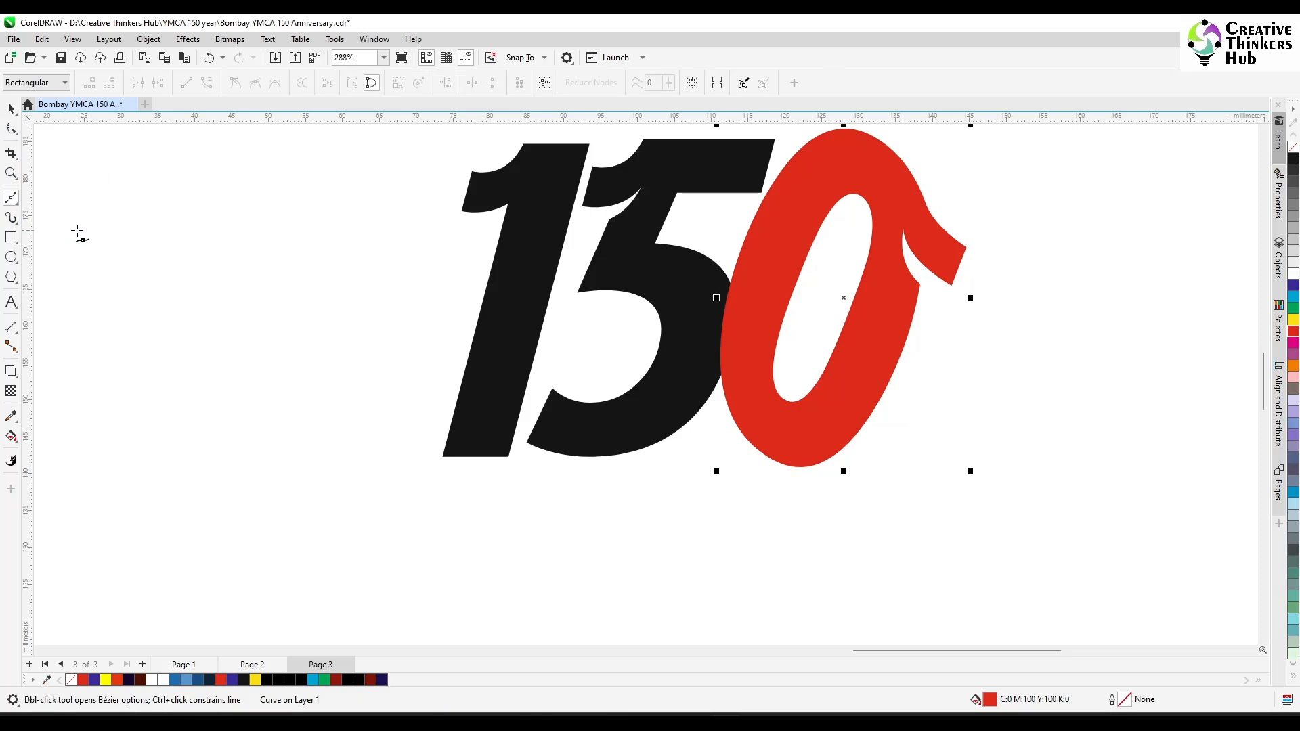
click(732, 275)
drag(724, 390, 738, 425)
scroll(729, 327, up, 3)
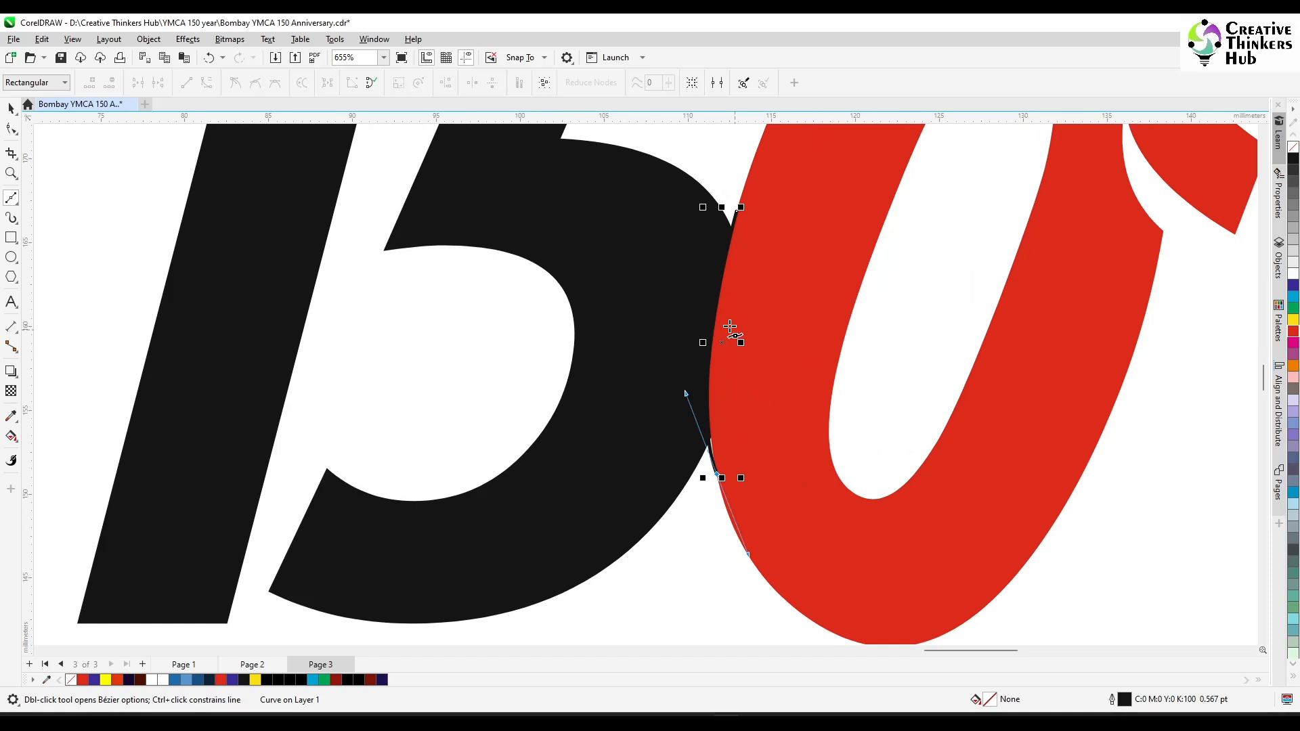
scroll(729, 326, down, 2)
scroll(729, 332, up, 2)
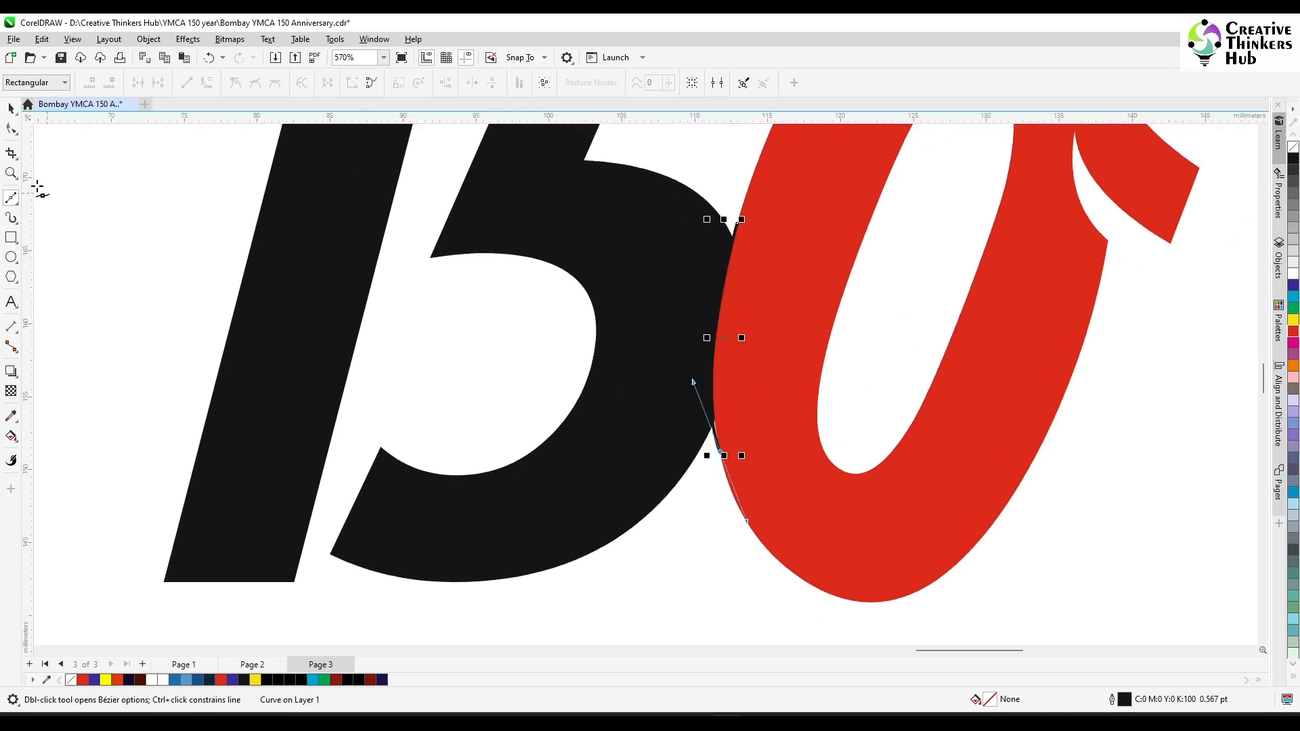
click(9, 109)
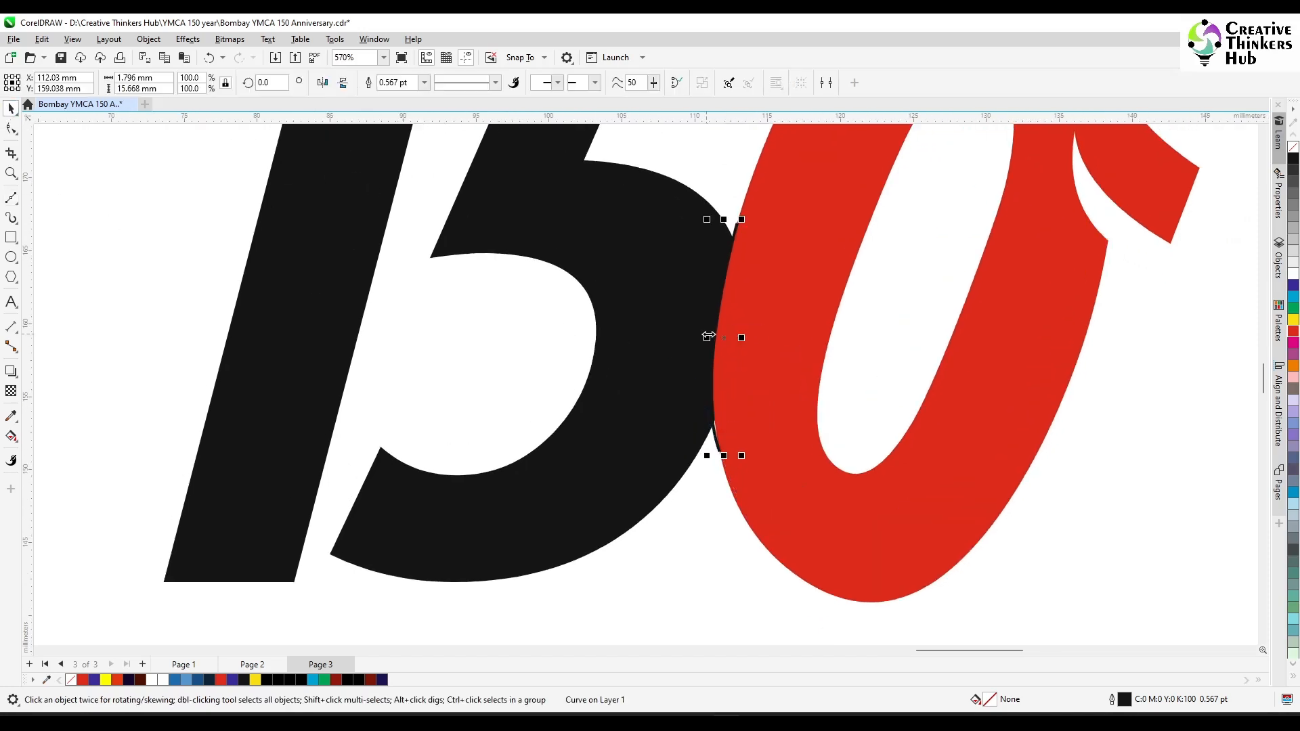
Step: Switch to wireframe view and adjust the Bézier curve's lower node handle to follow the outline of the 0
click(73, 39)
click(95, 54)
scroll(752, 427, up, 2)
click(11, 129)
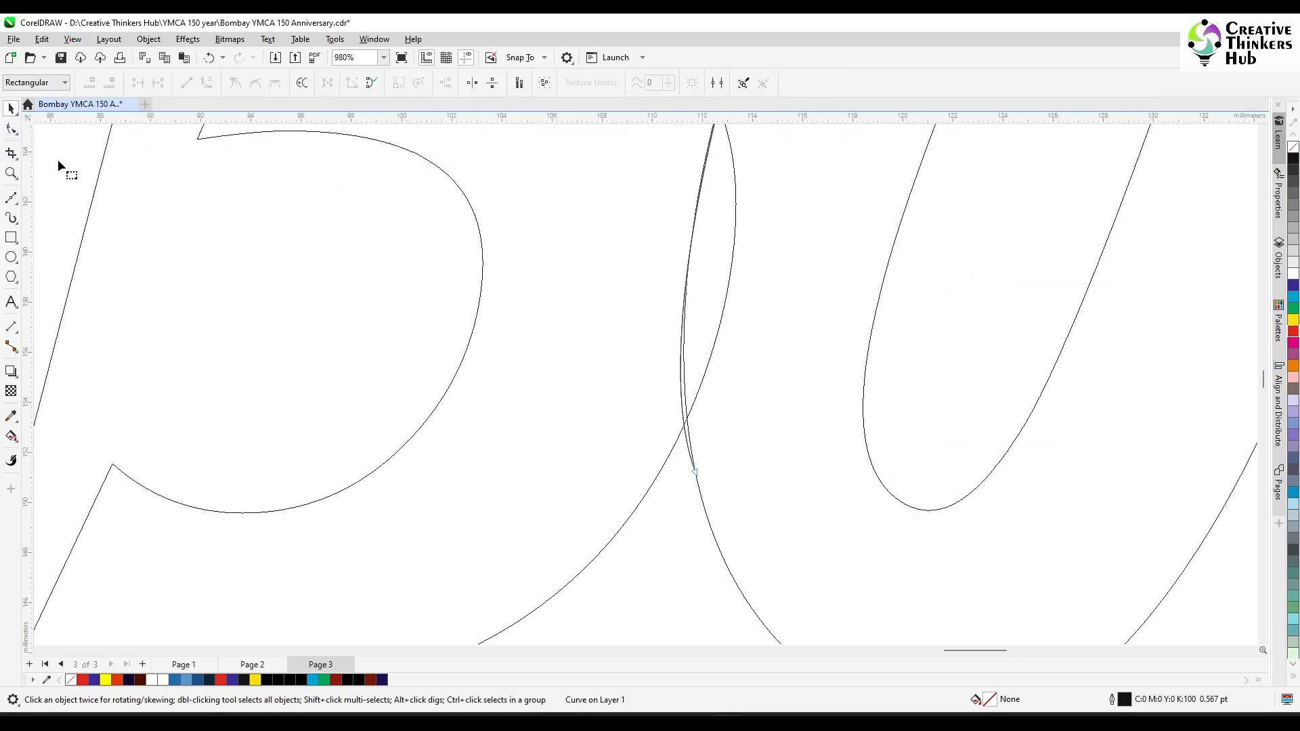
click(694, 472)
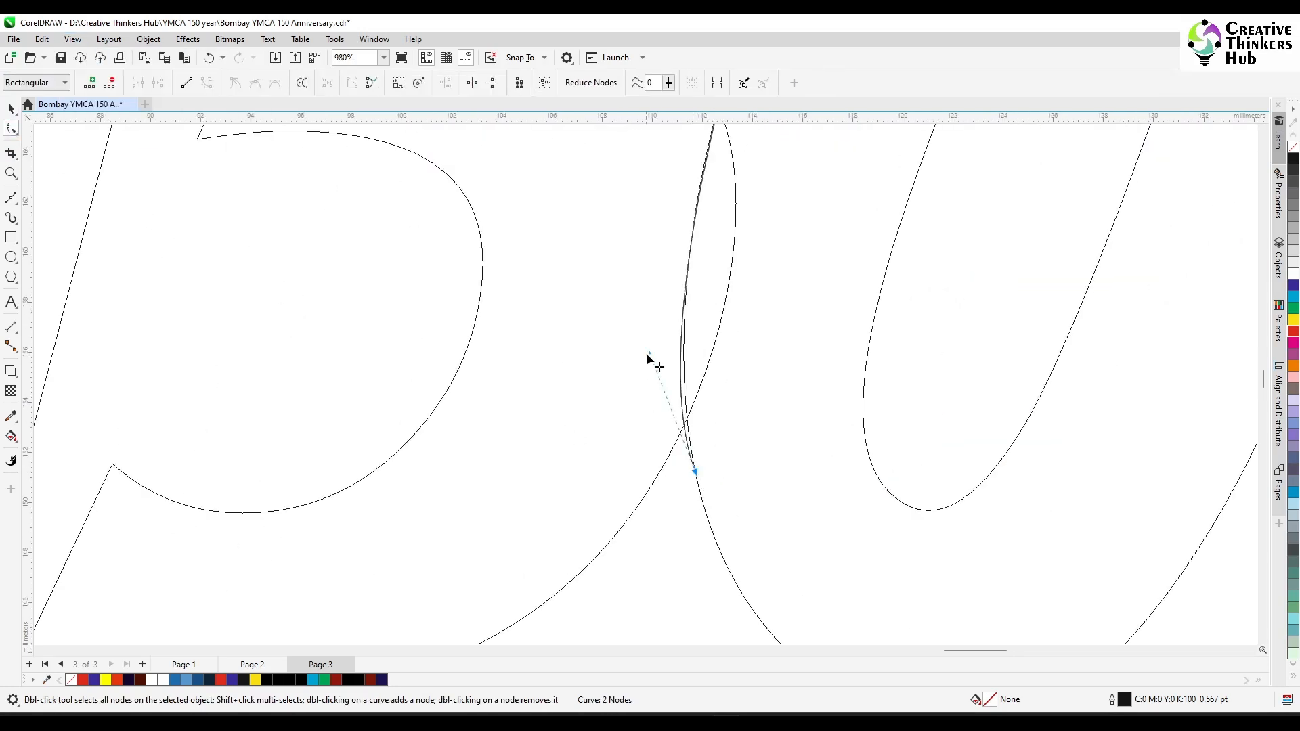
drag(649, 353, 656, 296)
scroll(903, 298, up, 2)
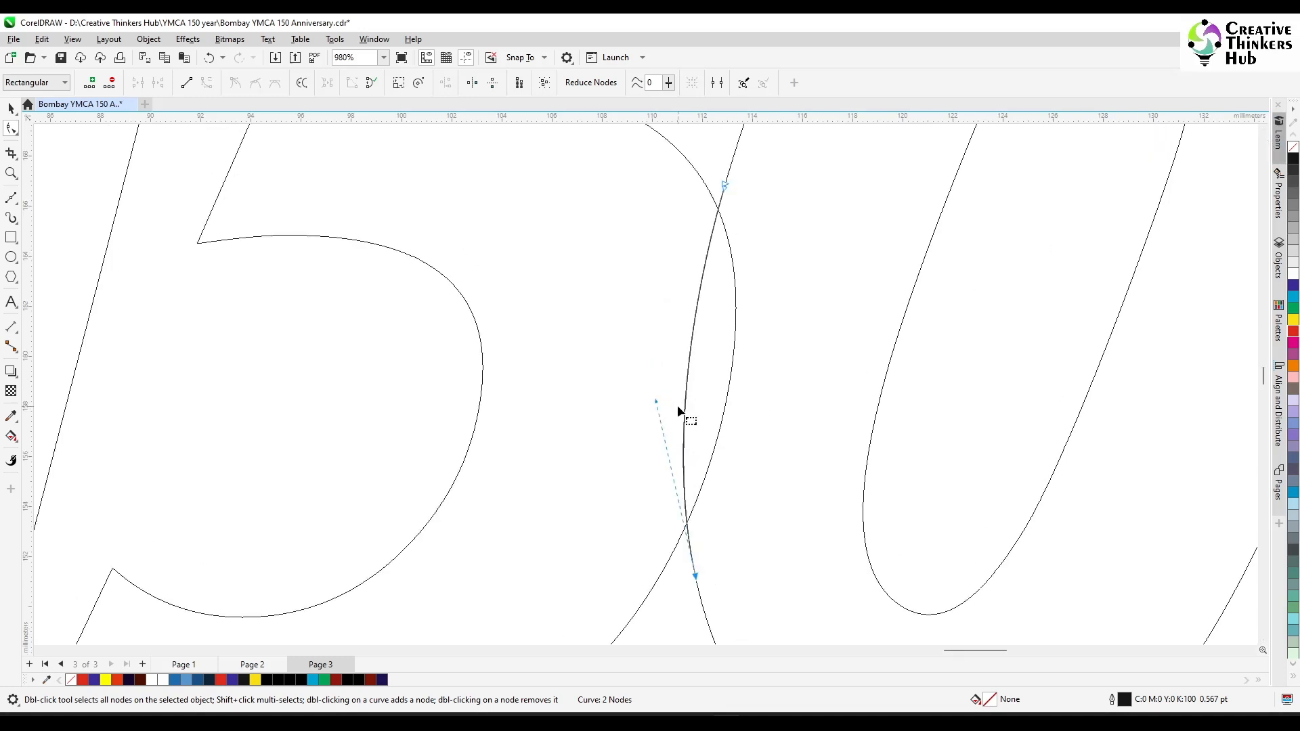
Step: Select the Bézier curve object and return the drawing to Enhanced view
click(11, 109)
scroll(633, 374, down, 3)
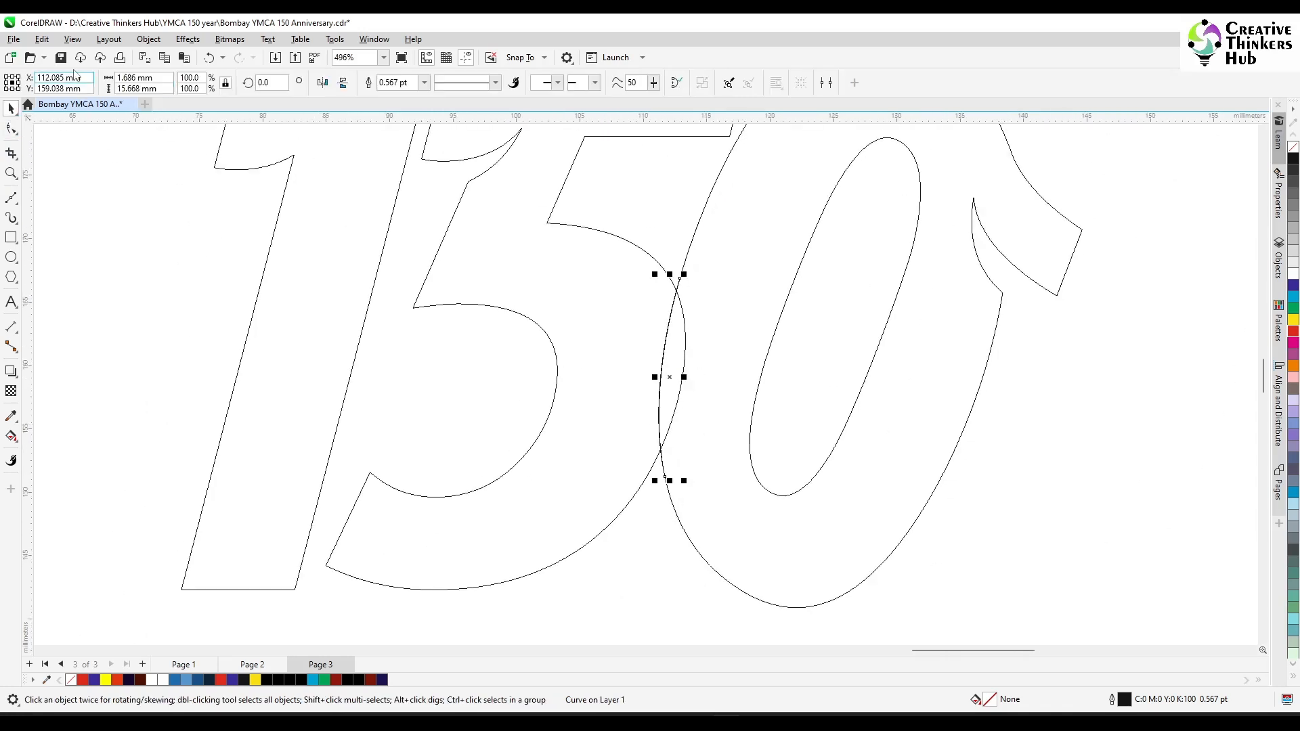
click(72, 39)
click(81, 76)
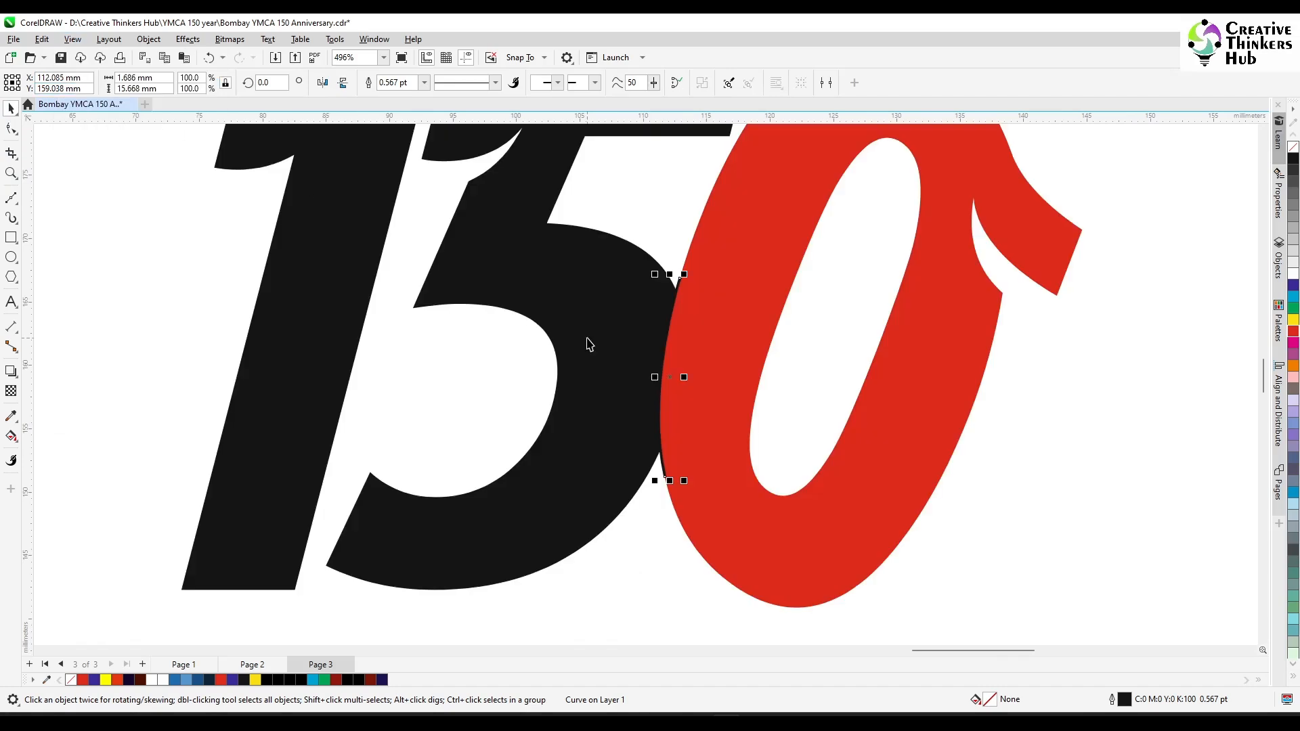
Step: Try outline widths of 24 pt and 16 pt on the Bézier curve
click(424, 82)
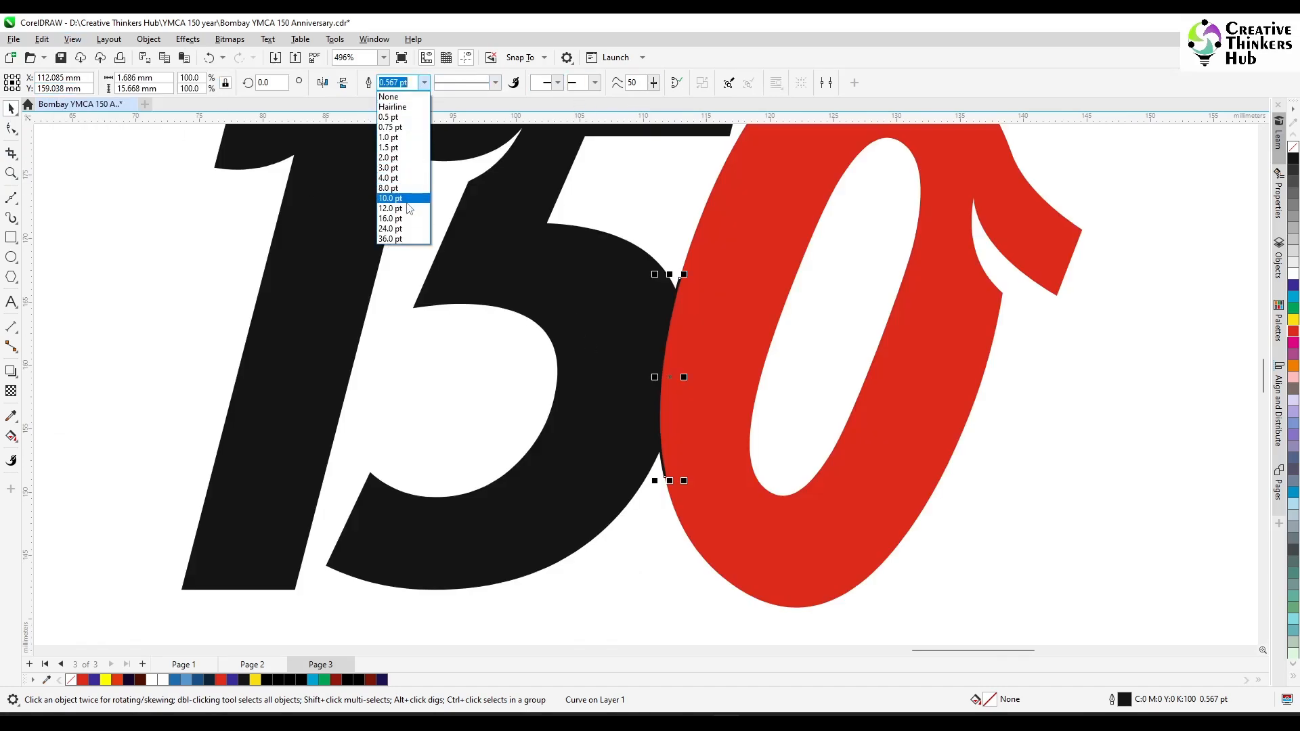
click(401, 228)
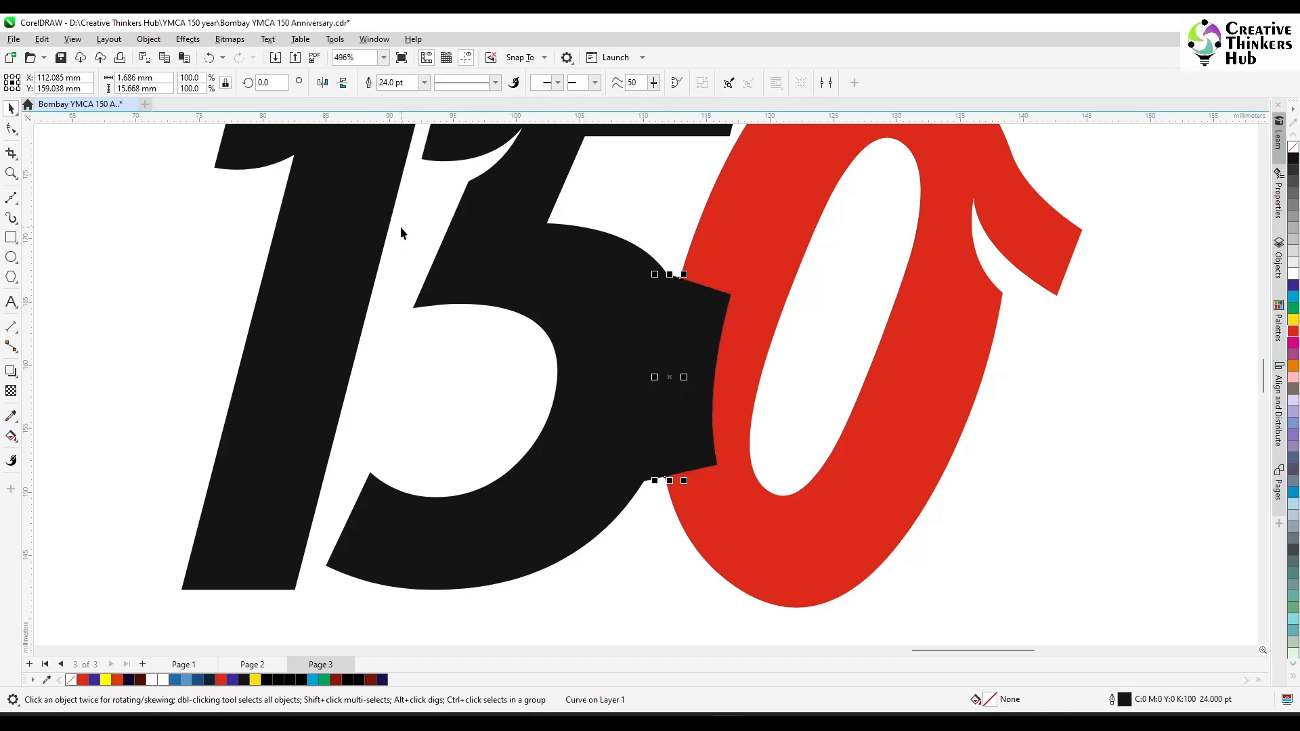
click(425, 83)
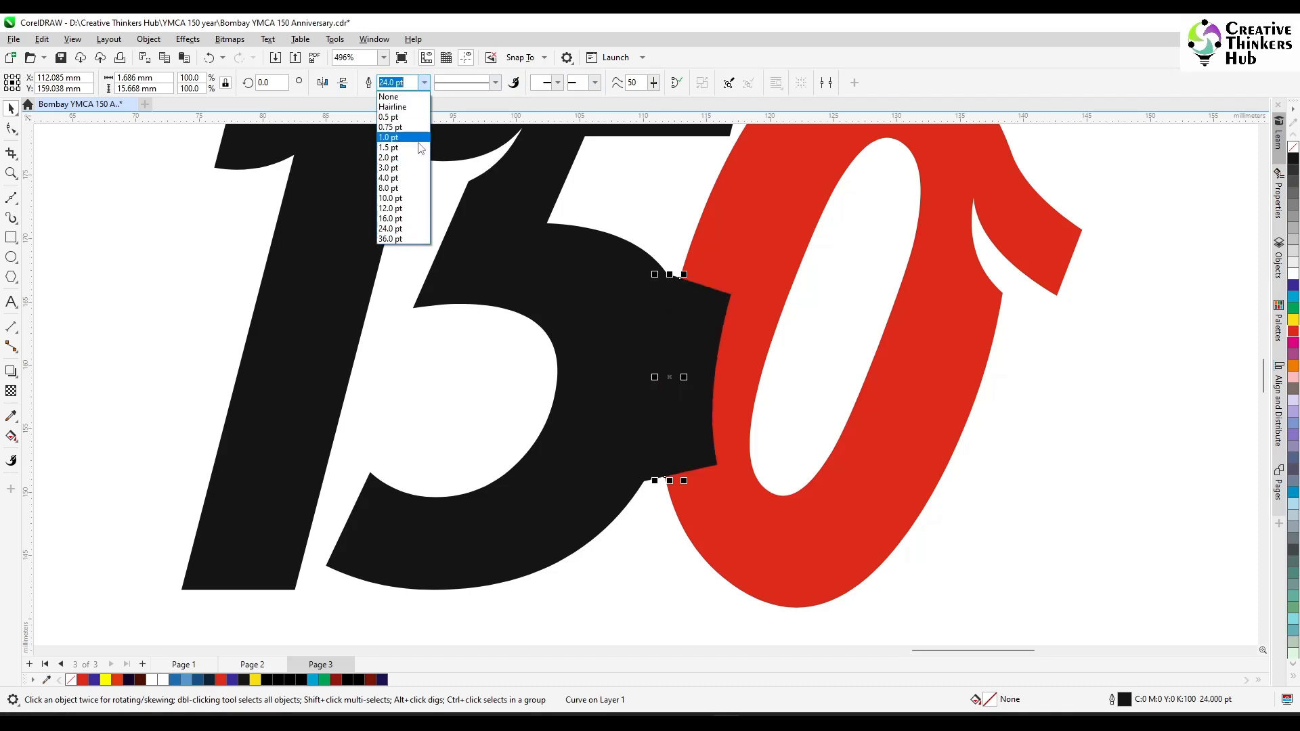
click(412, 219)
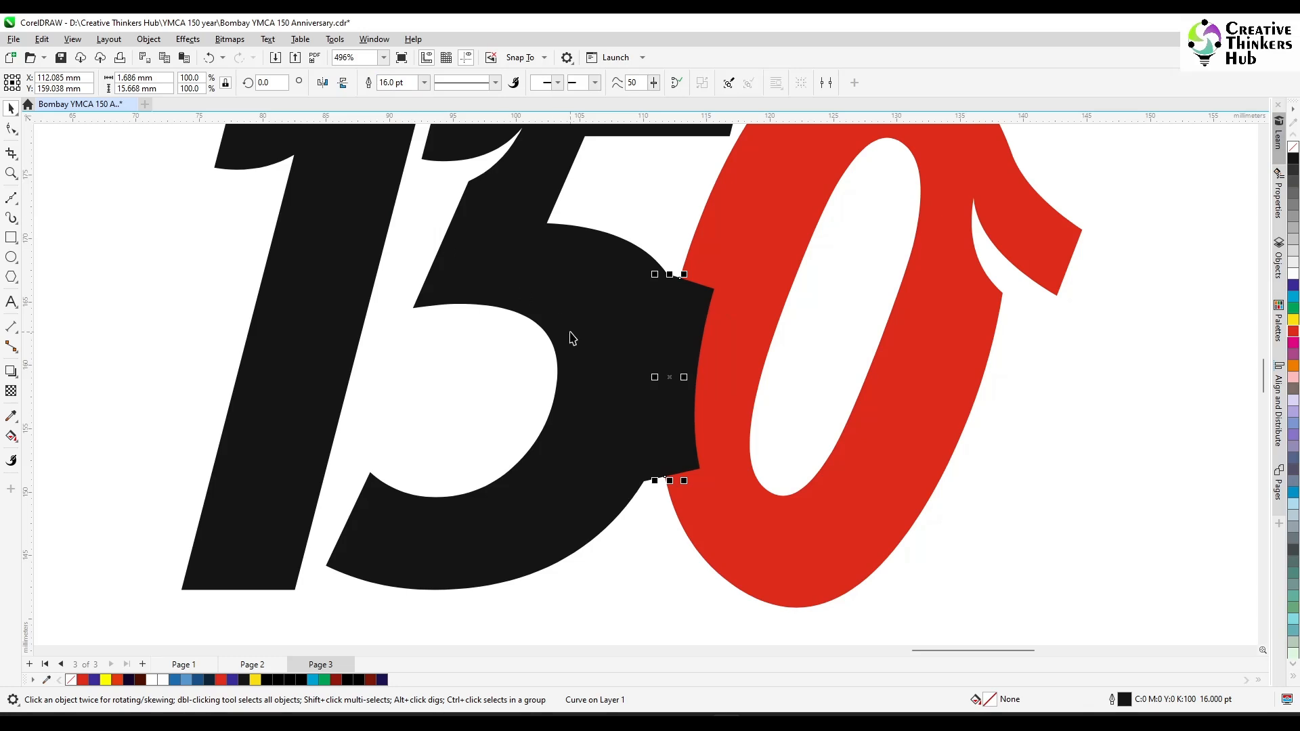
Step: Colour the Bézier curve's outline yellow and reduce its width through 8 pt to 4 pt
click(1293, 319)
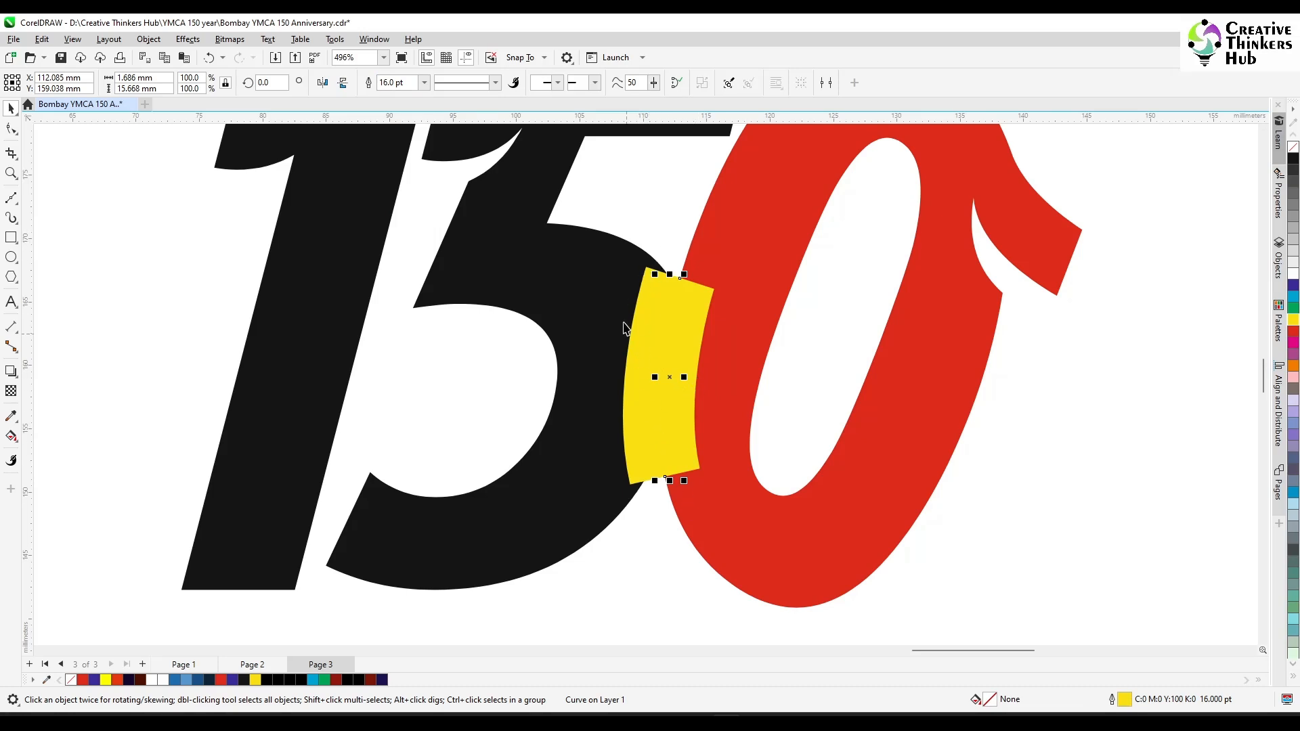
click(424, 82)
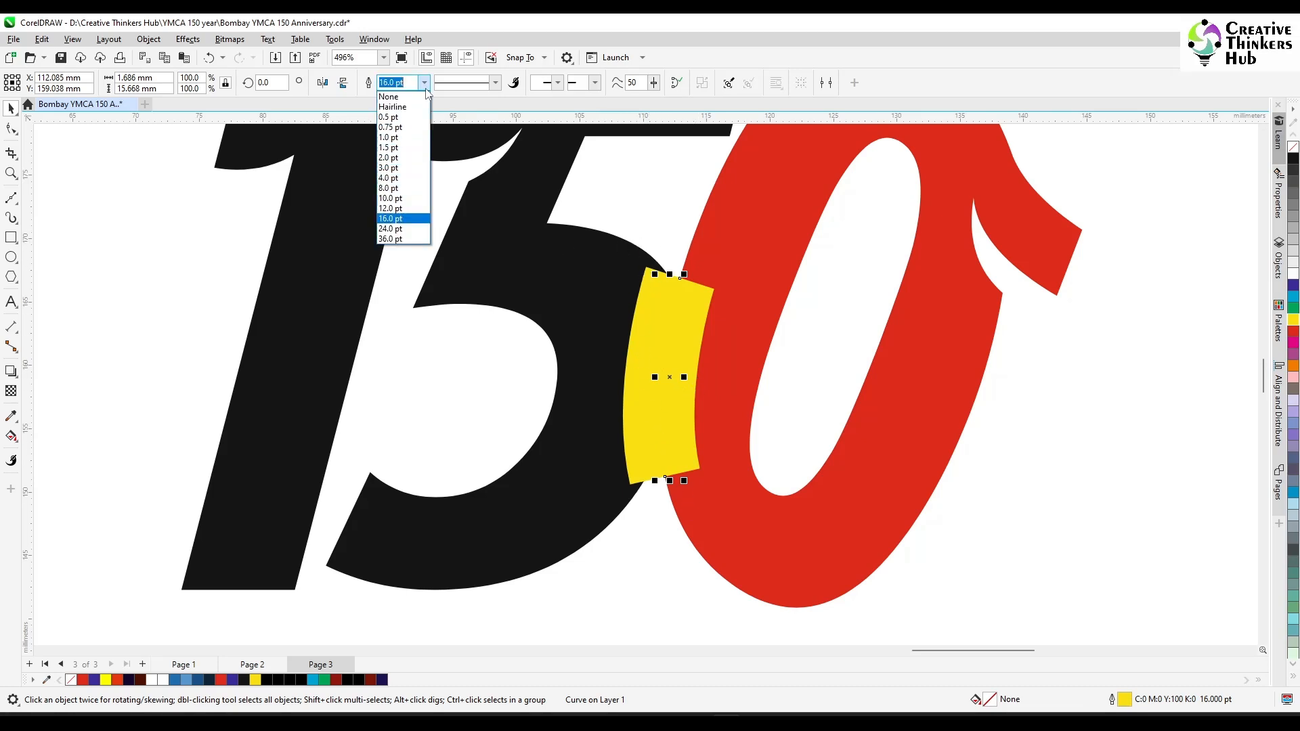
click(417, 188)
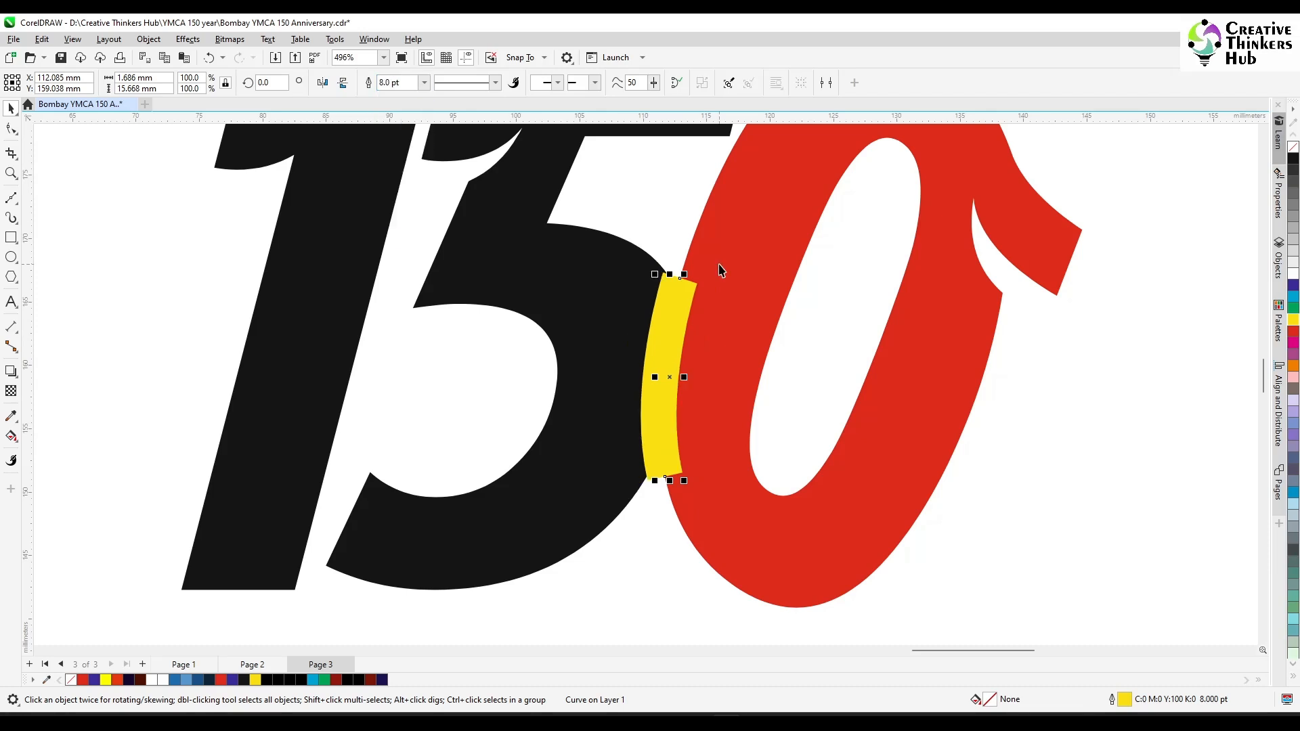
click(424, 82)
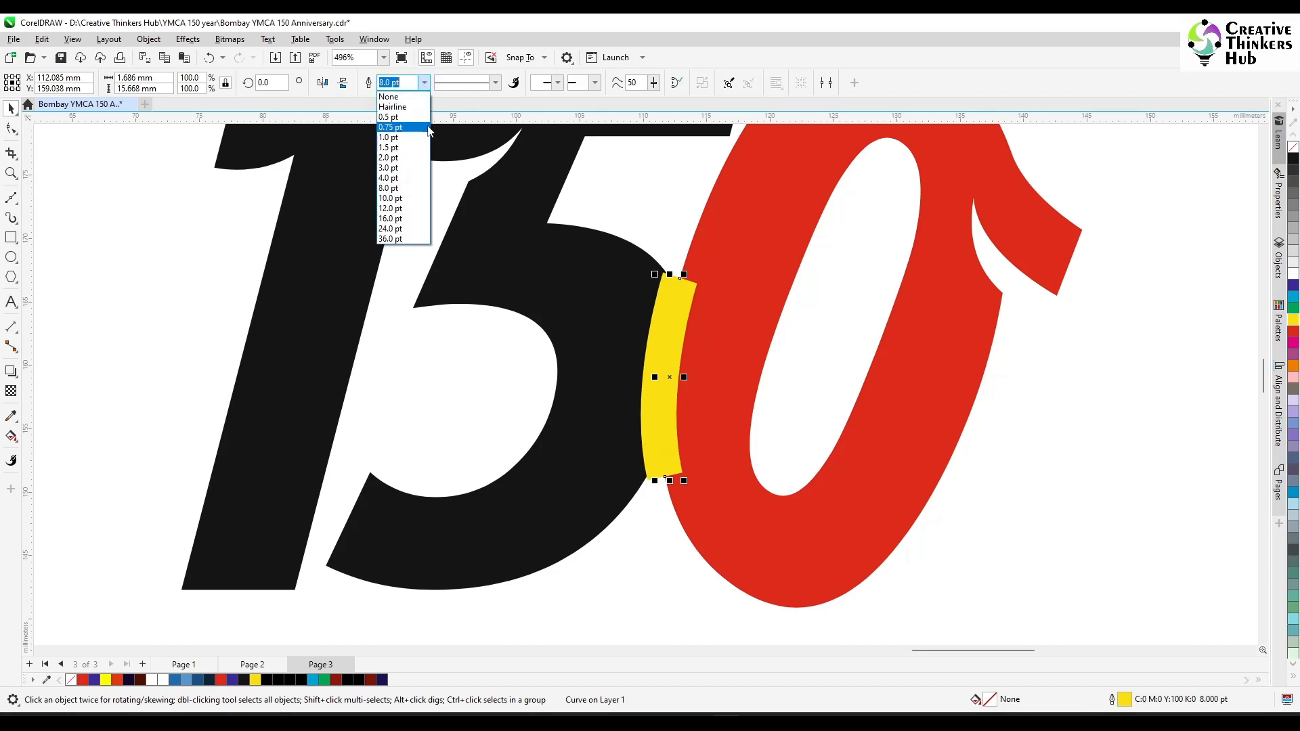
click(421, 175)
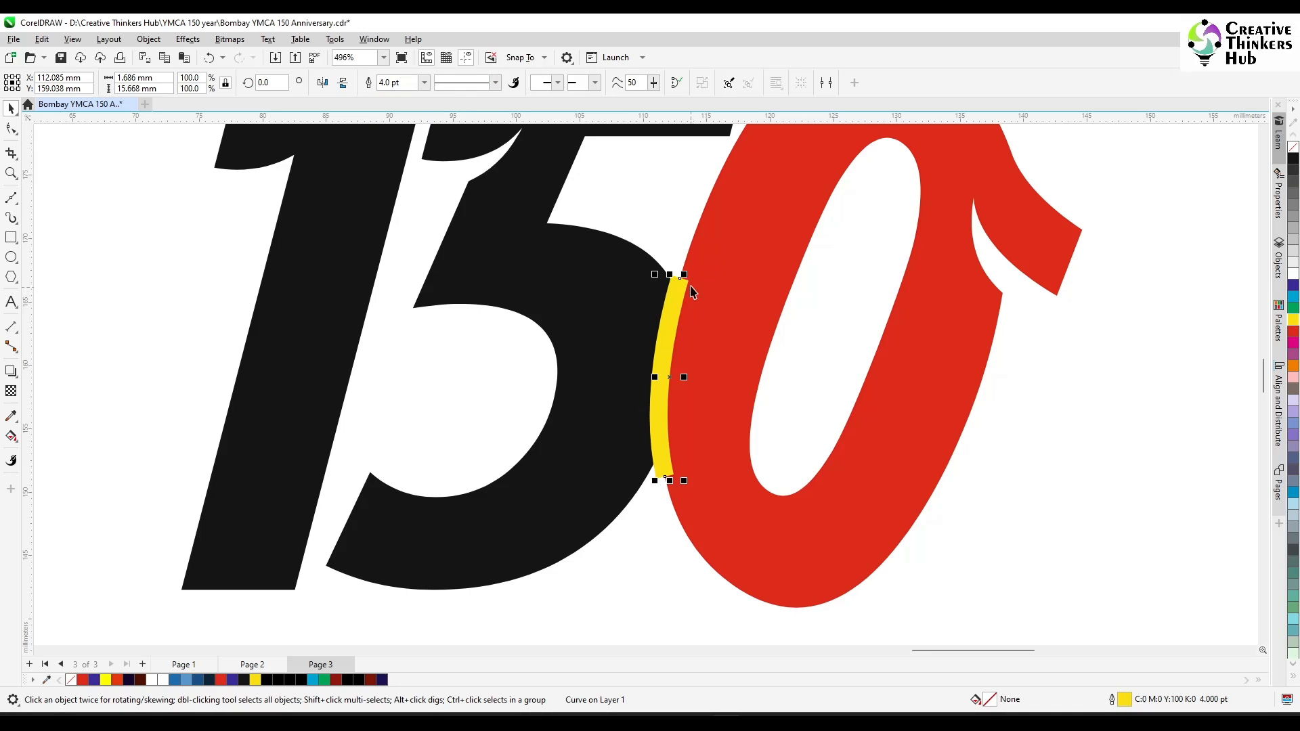
Step: Try shifting the yellow curve slightly left and up from the 0's edge, and undo the move
drag(683, 287, 677, 282)
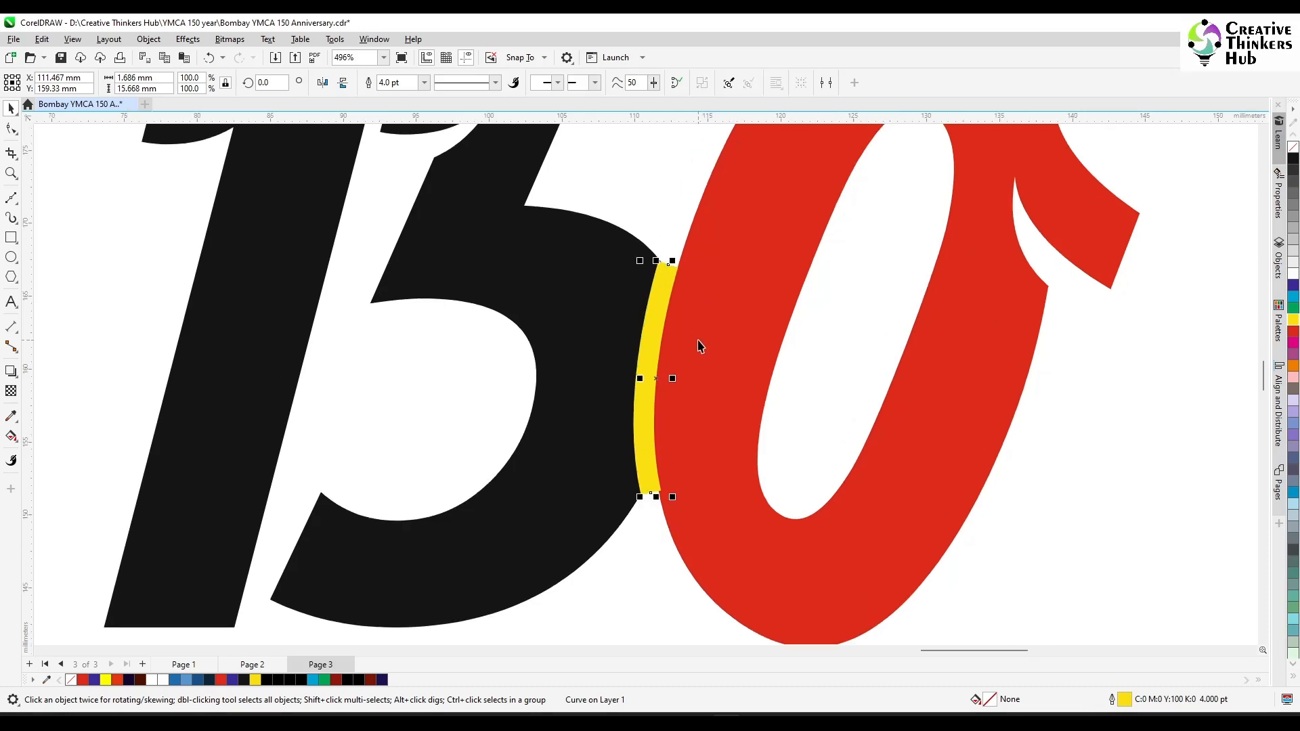
scroll(691, 305, up, 2)
scroll(677, 253, down, 2)
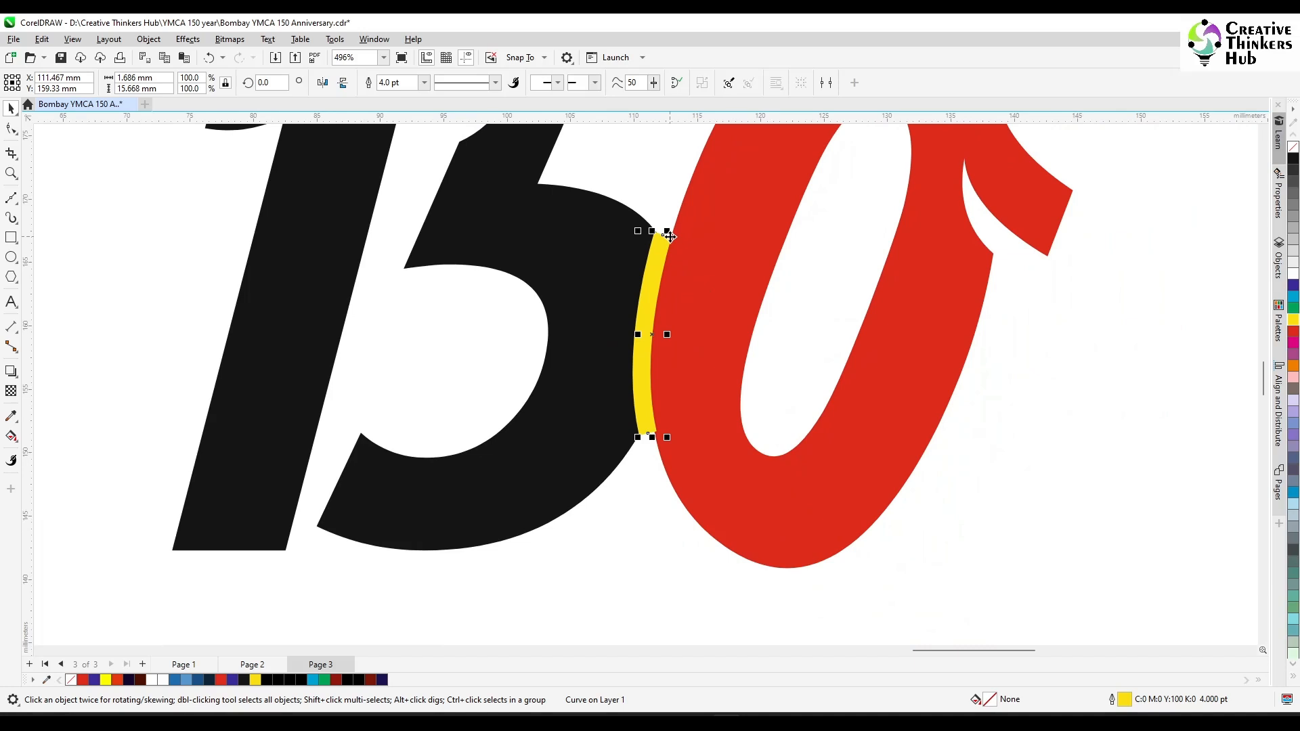
scroll(669, 234, up, 2)
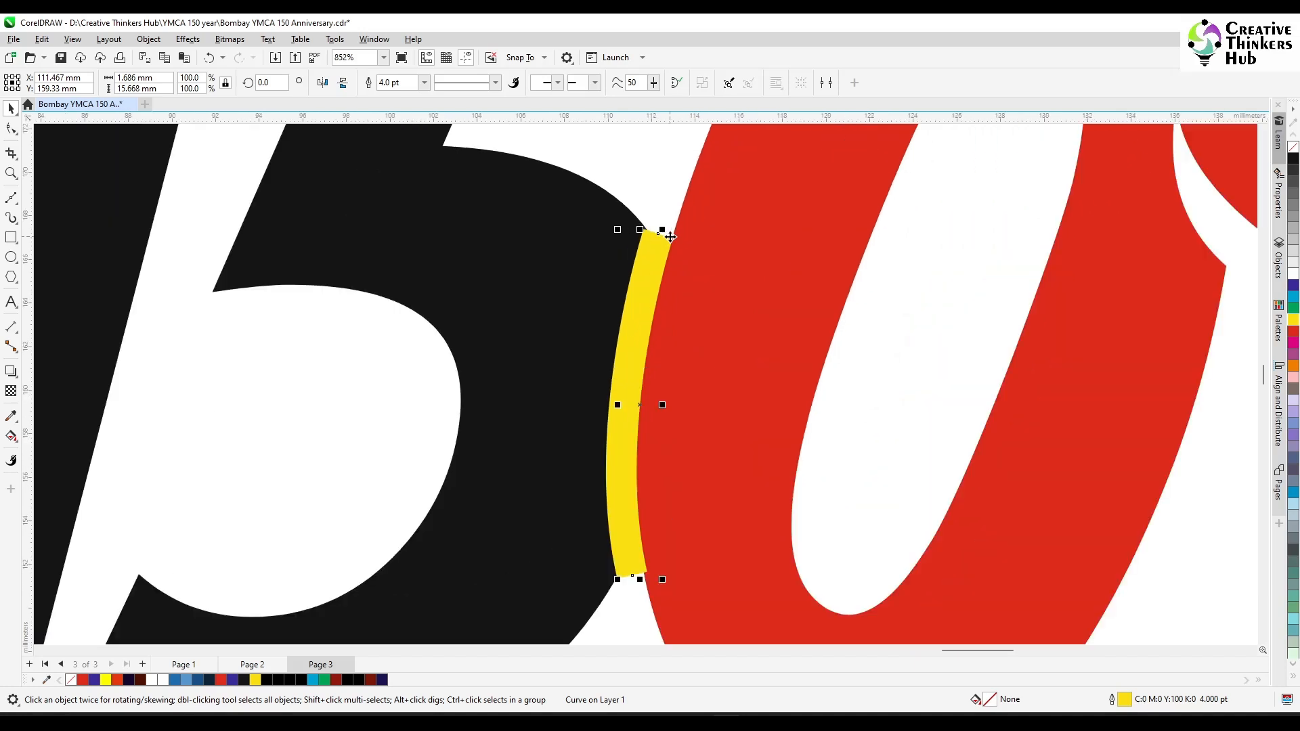
scroll(667, 261, down, 1)
drag(667, 264, 640, 258)
key(ctrl+z)
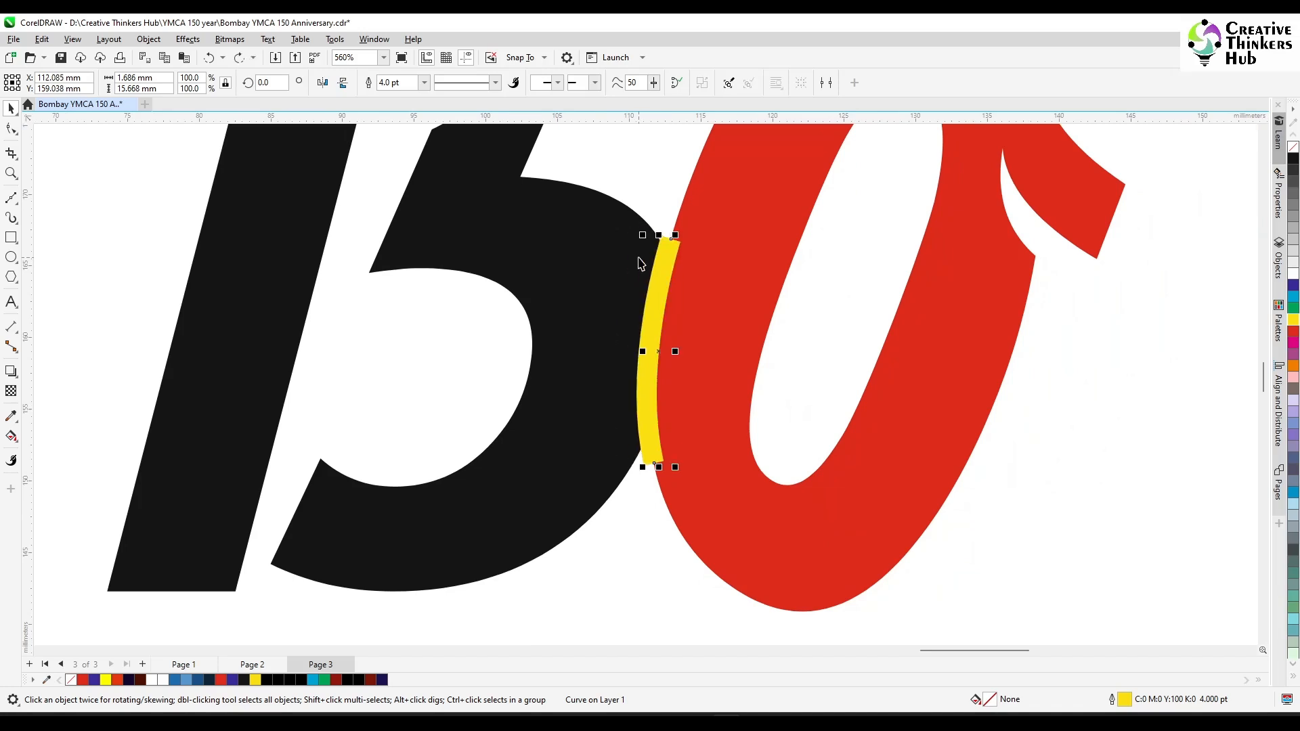
Step: In wireframe view, extend the yellow curve's two end nodes to about 20 mm tall and adjust its handle to follow the 0's outline
click(74, 41)
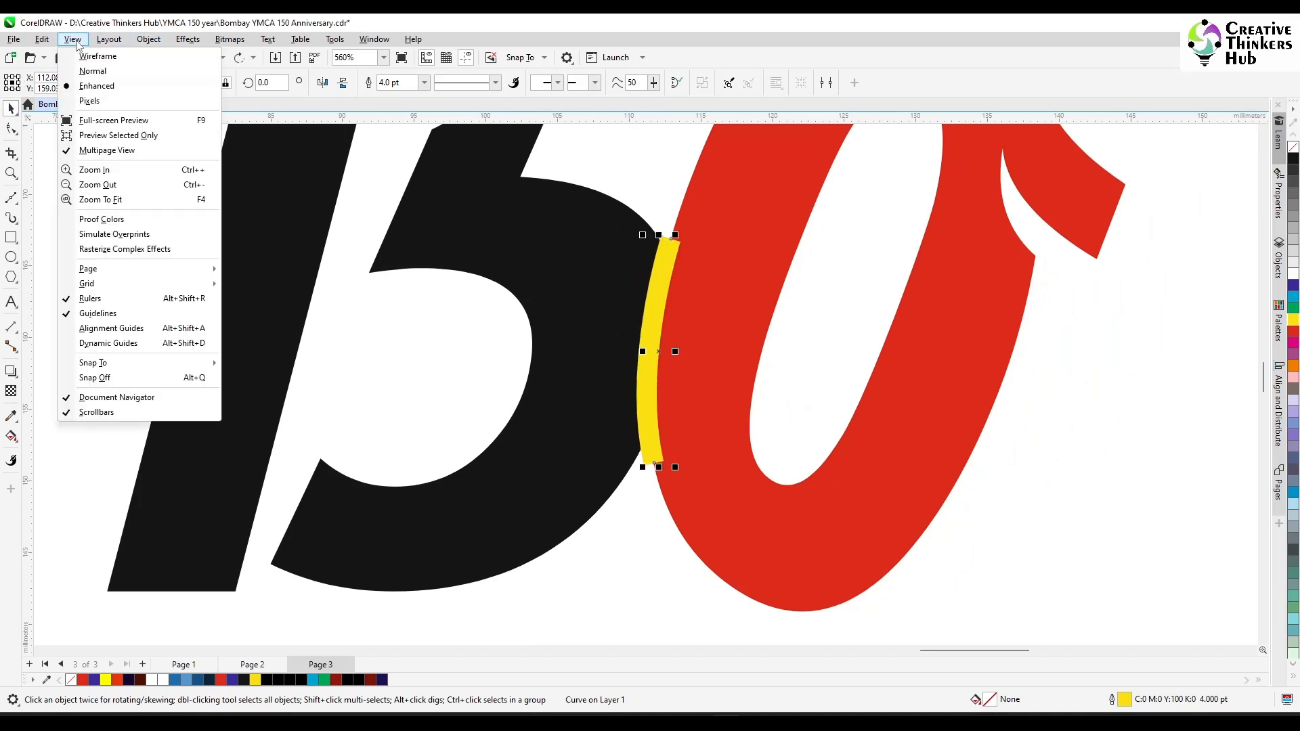
click(101, 56)
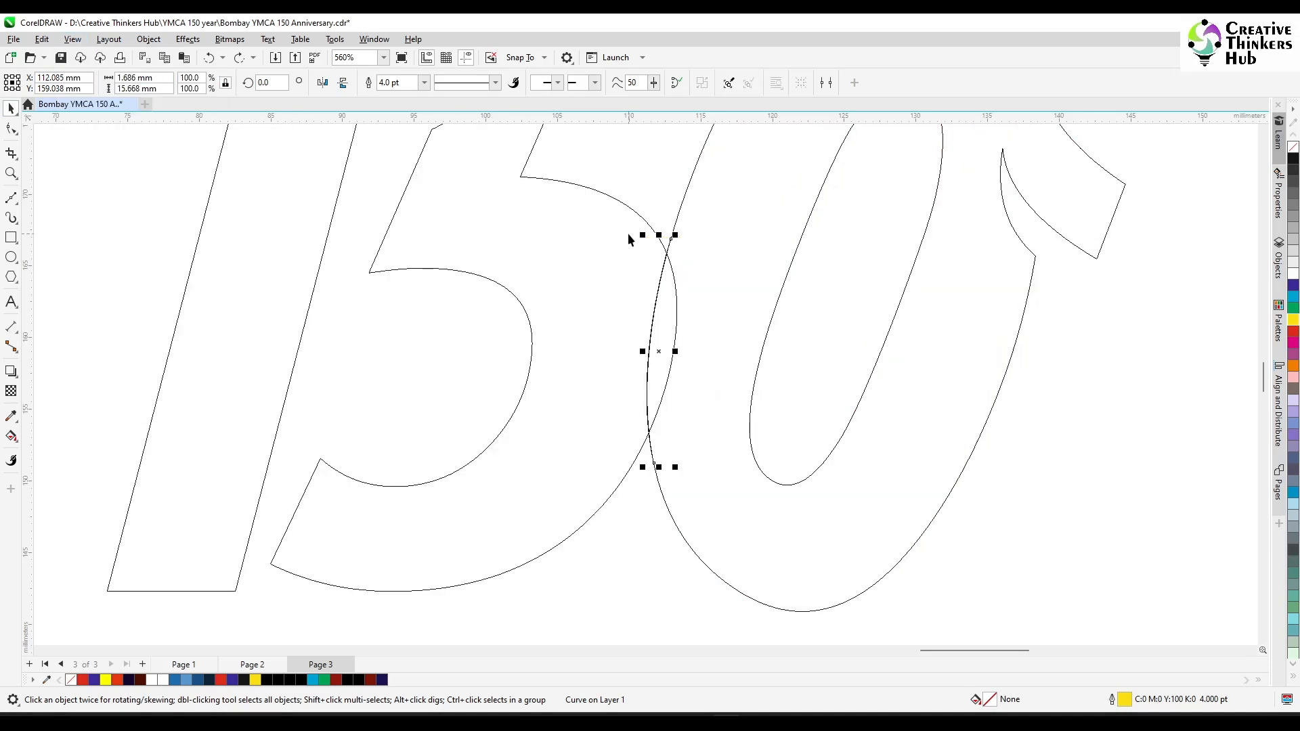
click(11, 129)
drag(670, 237, 677, 208)
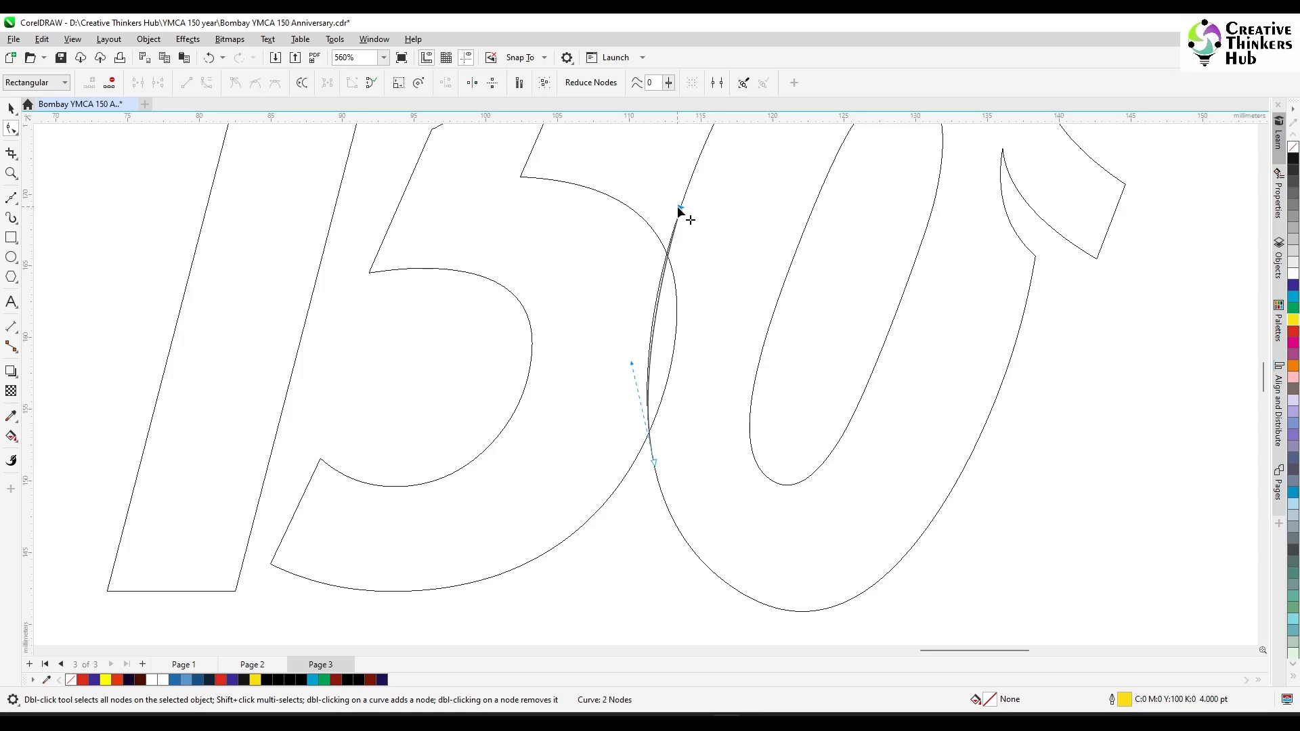
drag(654, 462, 660, 490)
drag(637, 388, 621, 358)
key(space)
key(space)
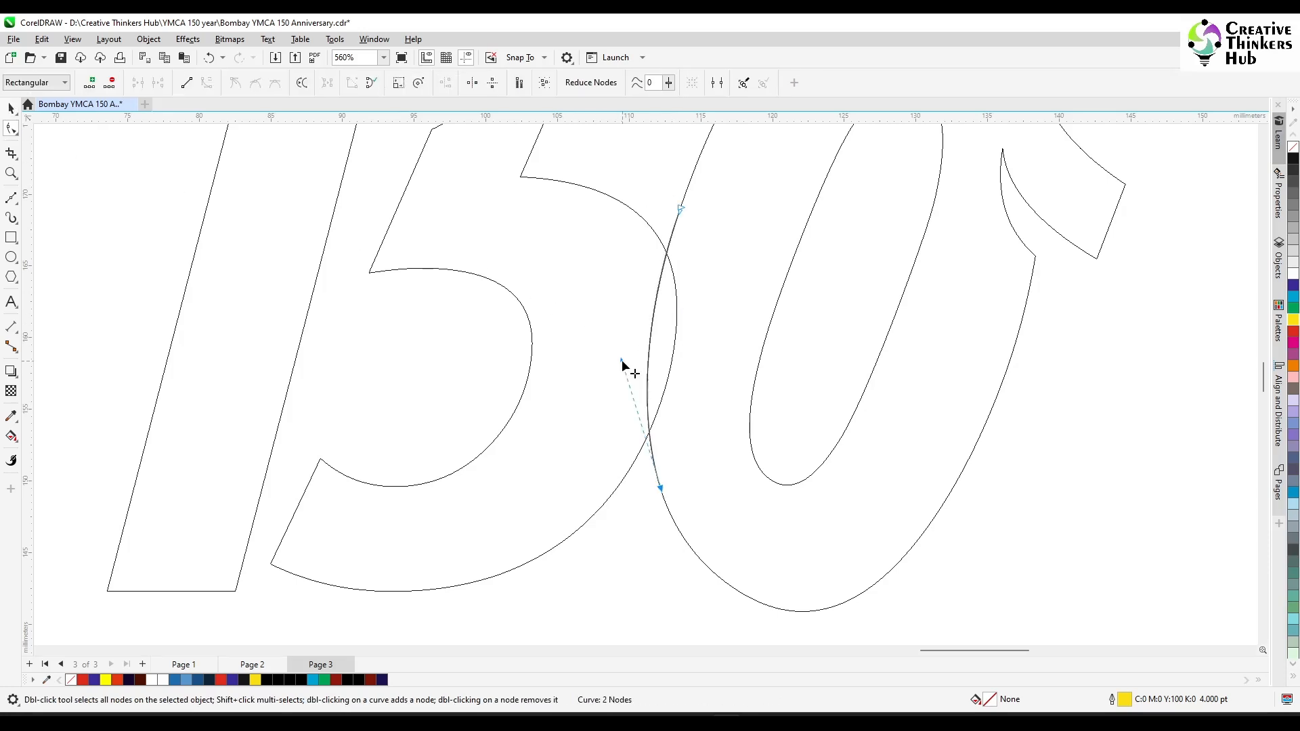
key(space)
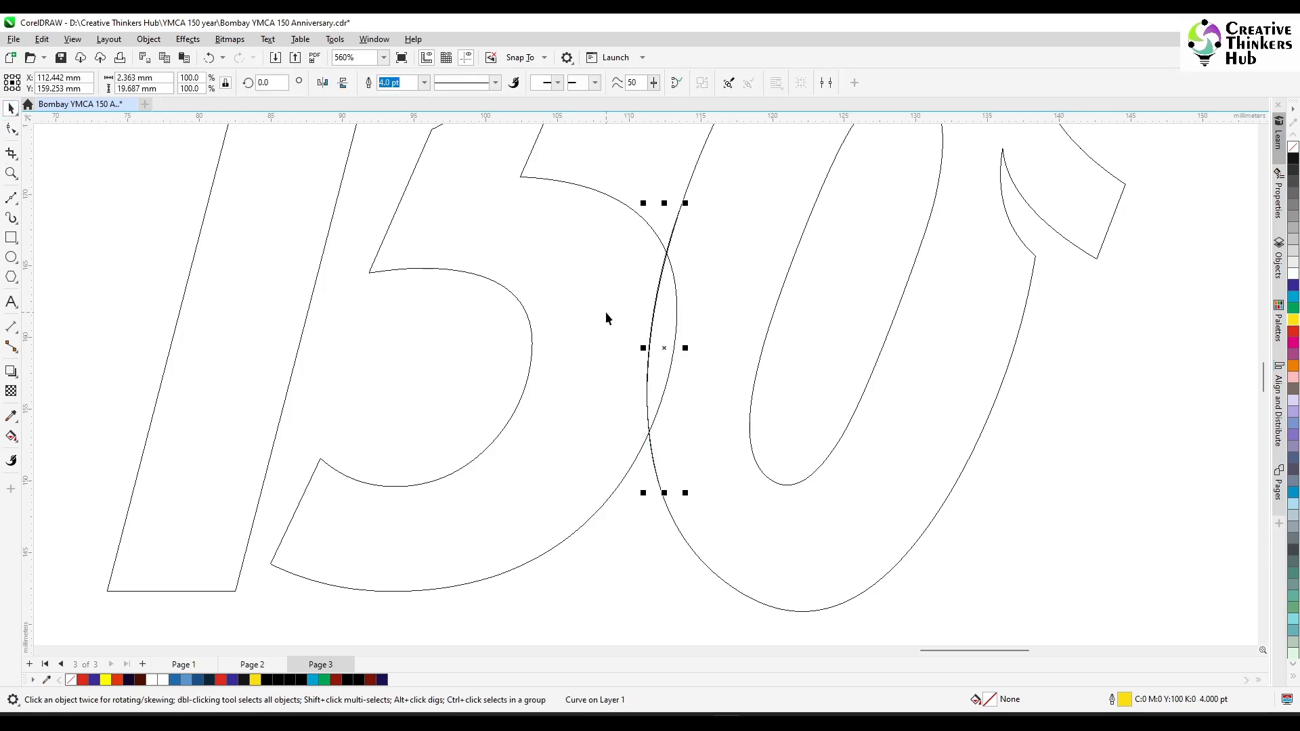
Step: Deselect the curve and display the whole 150 in Enhanced view
click(623, 185)
scroll(698, 420, down, 4)
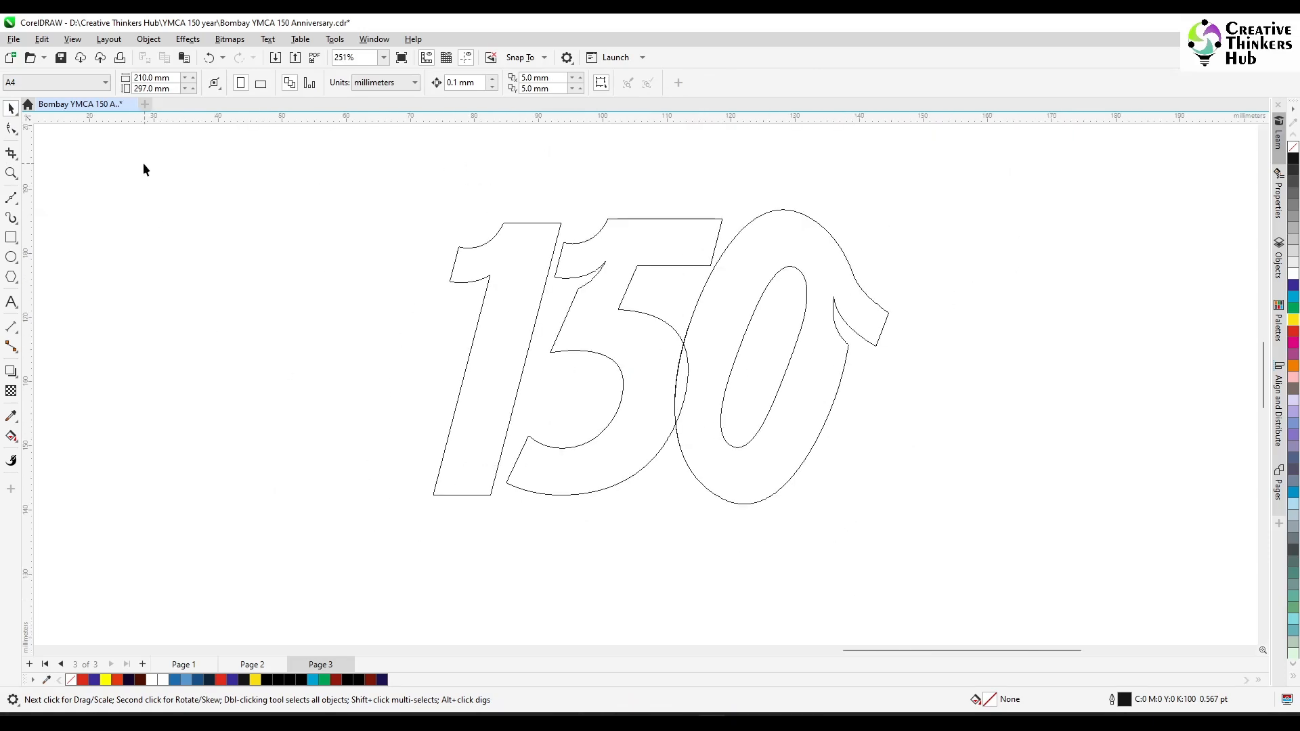
click(42, 39)
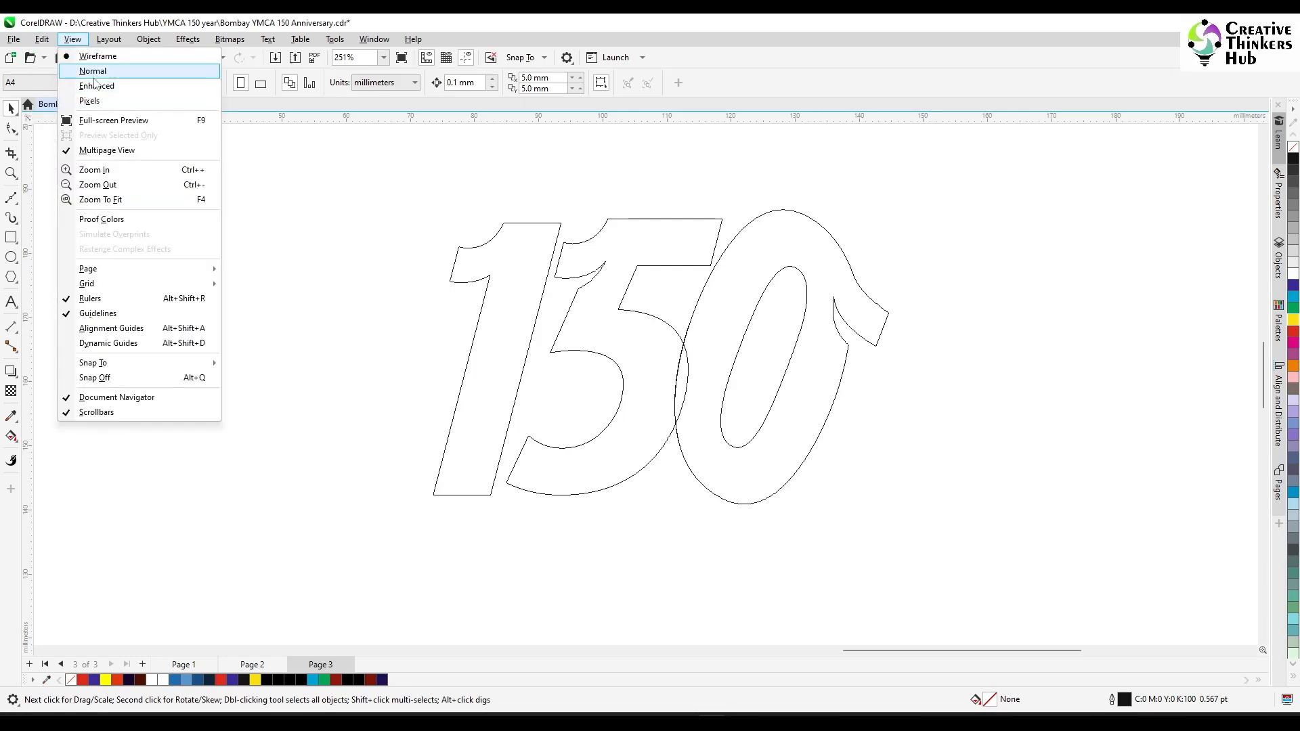
click(96, 85)
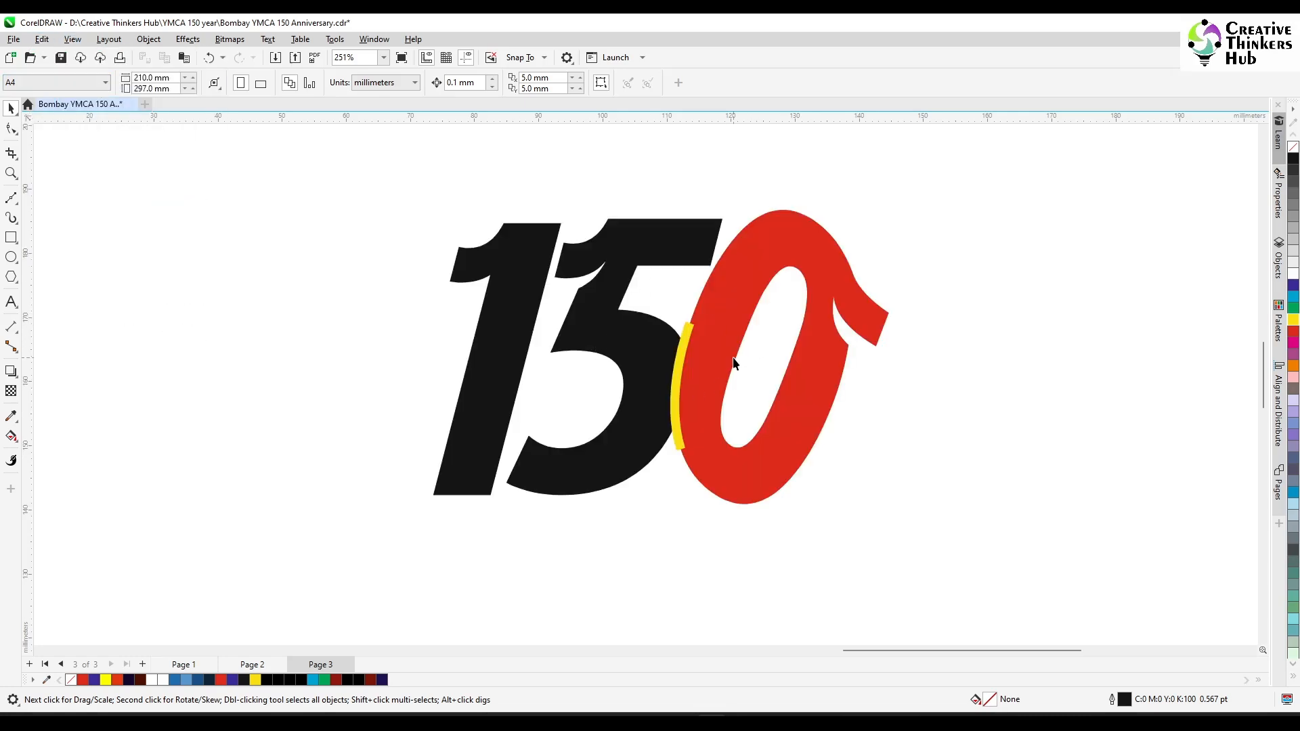
Step: Convert the yellow curve's outline to an object and shift it slightly left and up against the 0's outer edge
scroll(734, 364, up, 2)
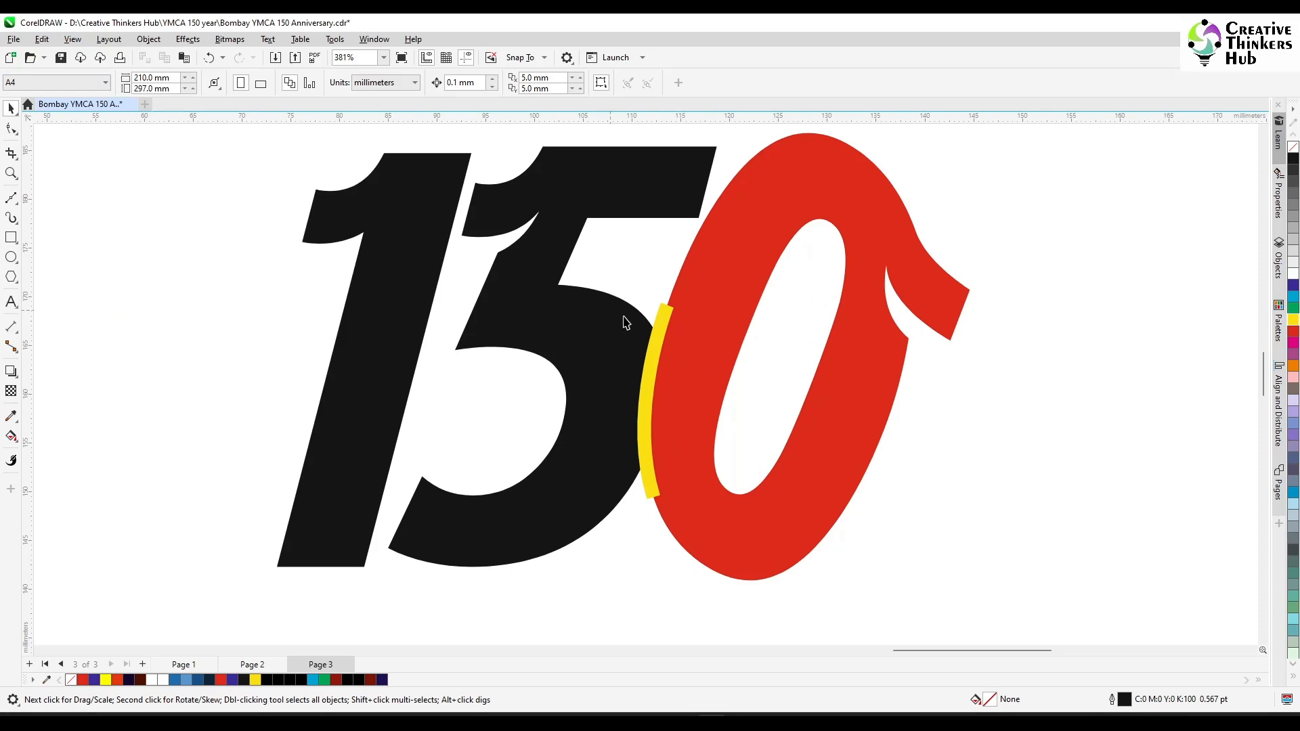
click(663, 325)
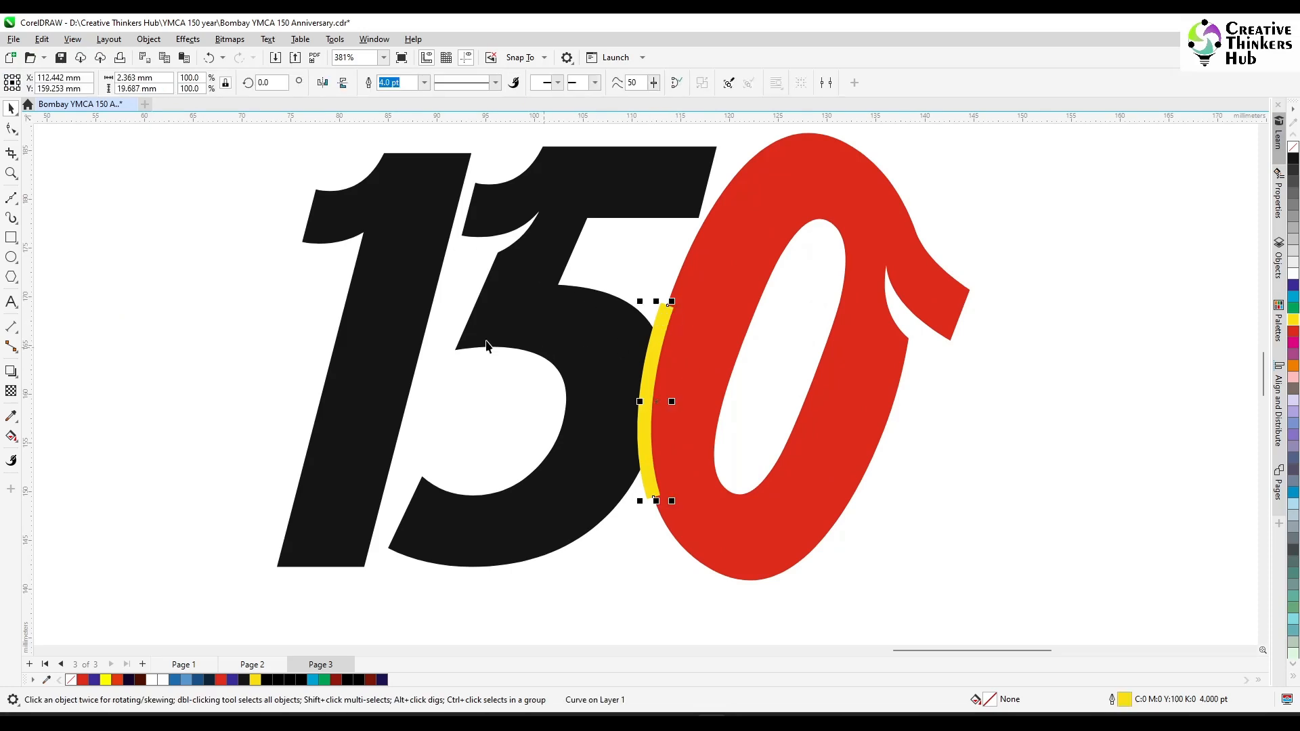
click(151, 42)
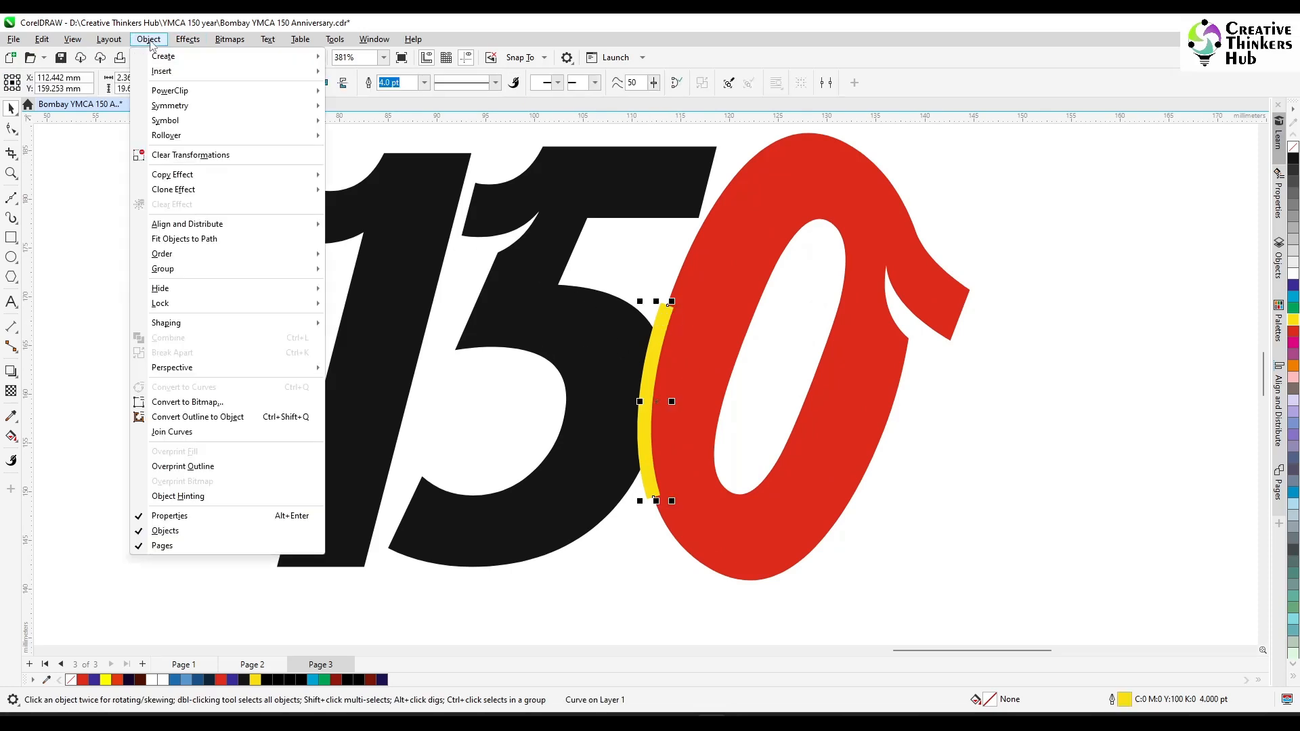
click(257, 419)
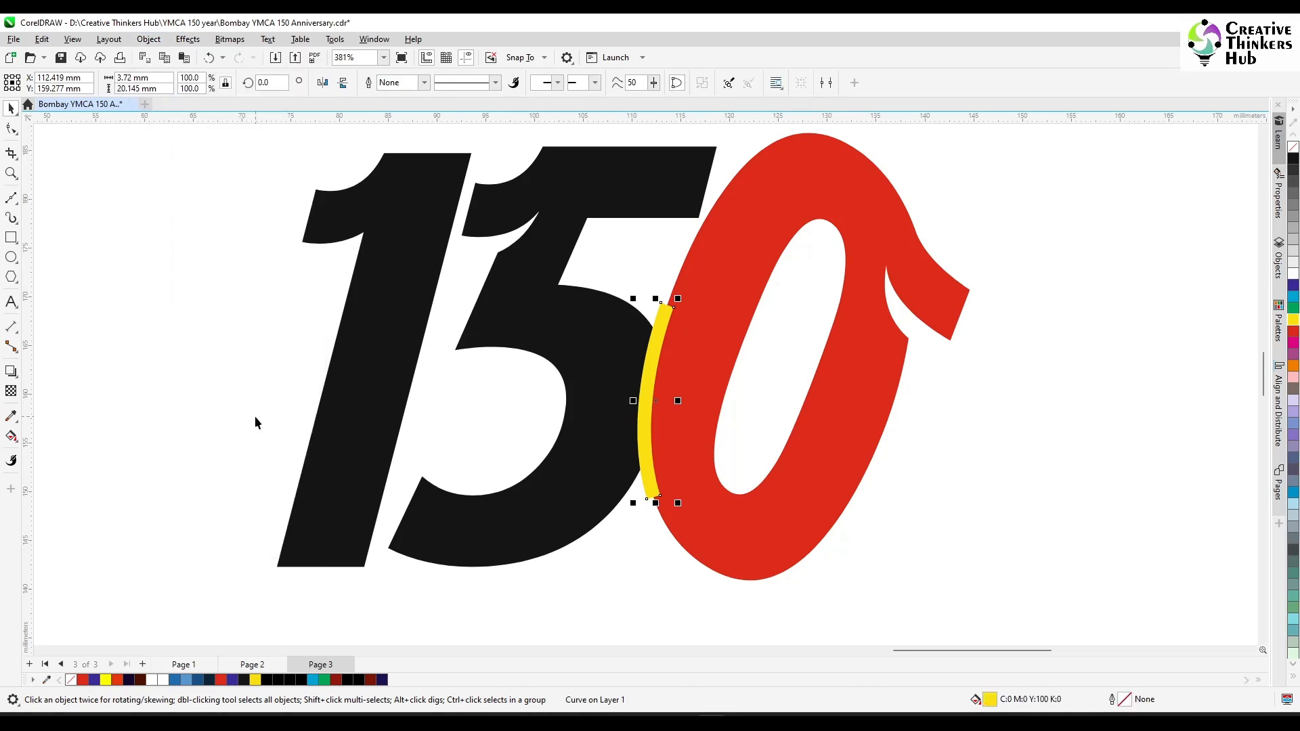
drag(675, 309, 666, 308)
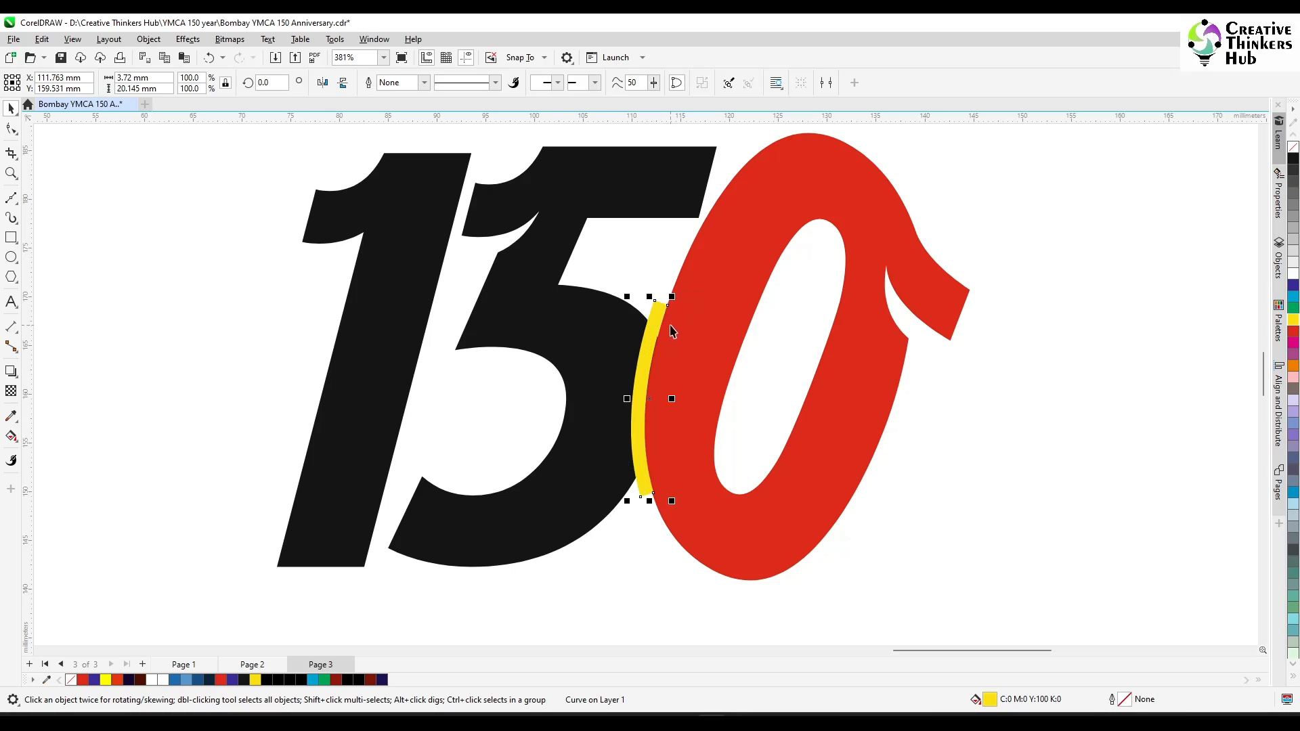
scroll(672, 330, up, 2)
drag(666, 292, 668, 294)
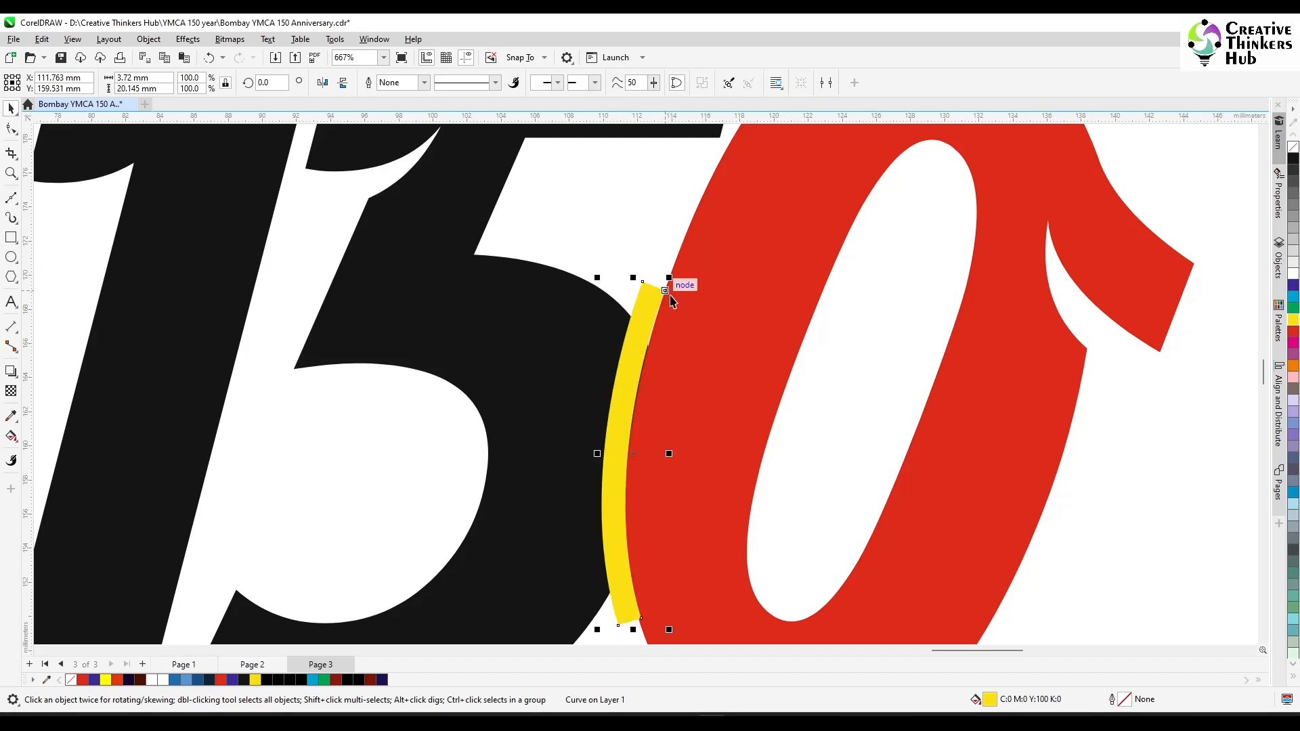
Step: In wireframe view, reshape the upper part of the yellow strip's inner edge to follow the 0's outline
click(10, 128)
click(72, 39)
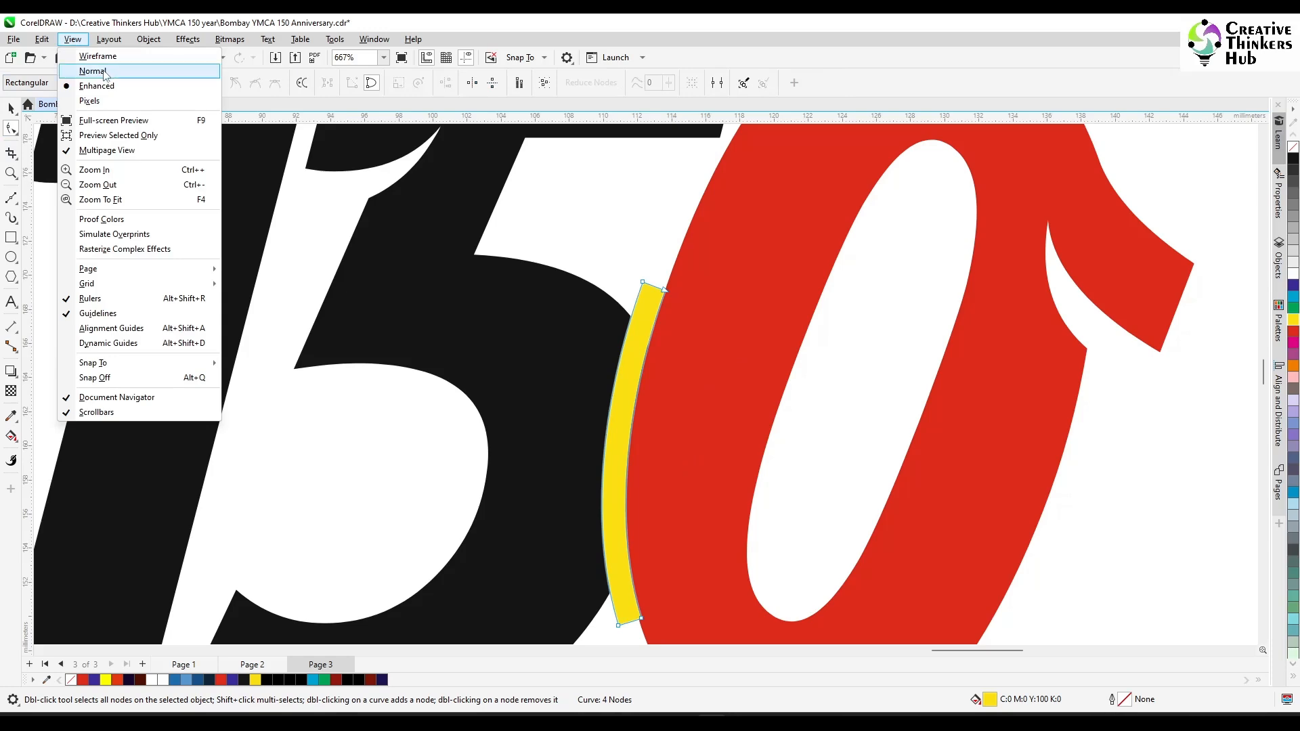
click(96, 56)
scroll(650, 353, up, 5)
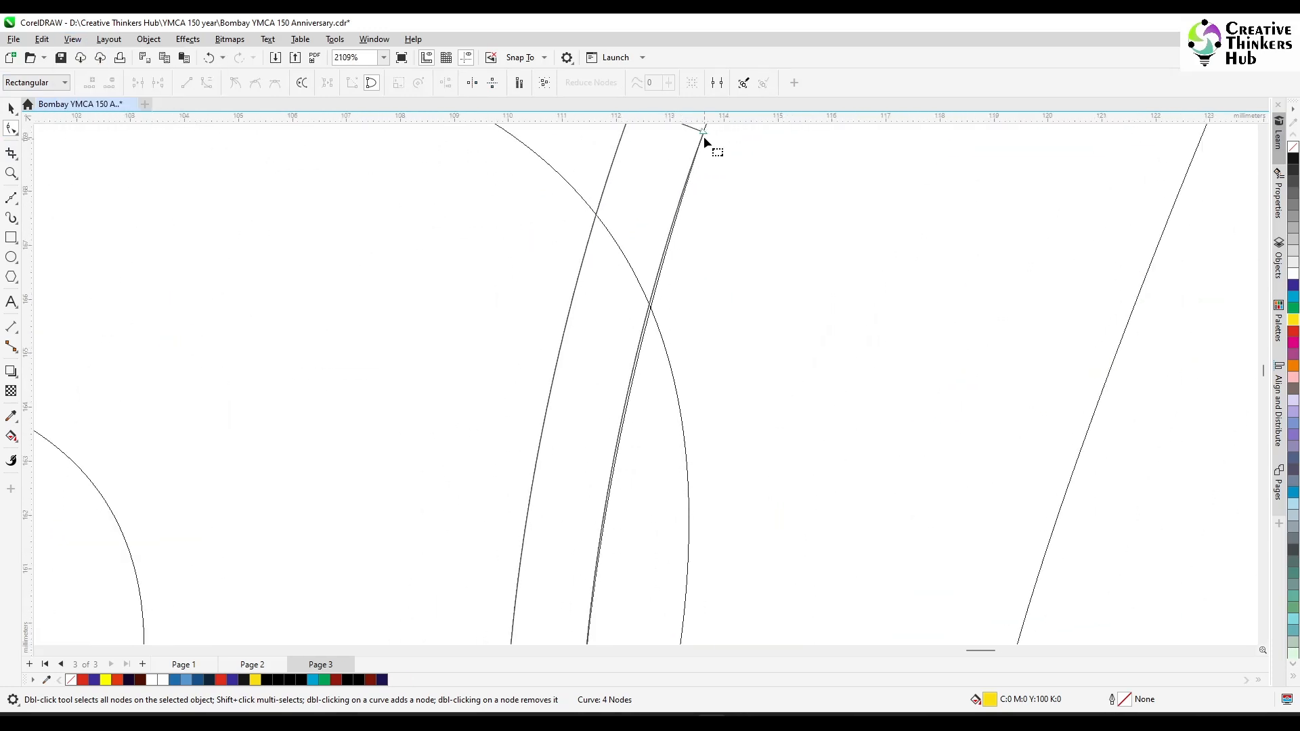
click(703, 133)
click(659, 270)
drag(662, 255, 640, 348)
Step: Move the yellow strip's lower inner corner node onto the outline of the 0
scroll(640, 348, down, 5)
scroll(667, 624, up, 4)
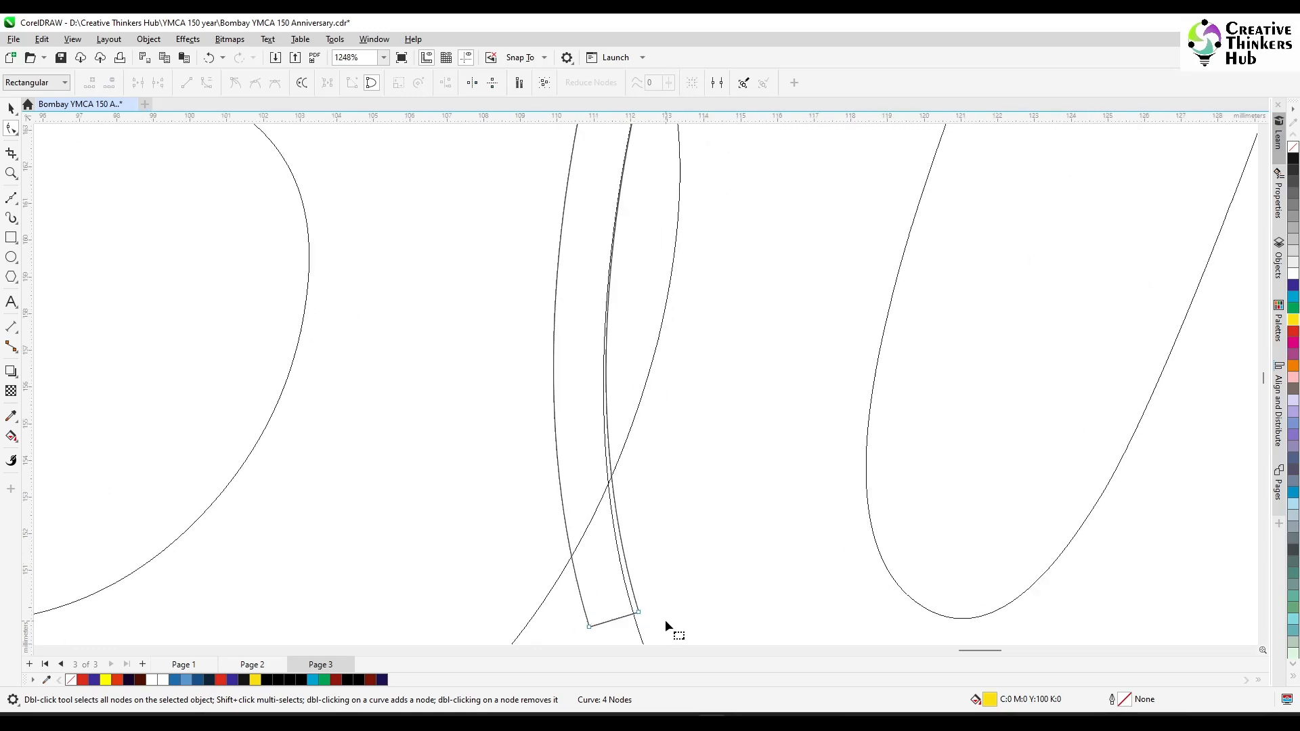
drag(574, 639, 572, 642)
drag(638, 552, 635, 553)
Step: Fine-tune the handle of the strip's lower inner node so the inner edge coincides with the 0's outline
scroll(672, 424, down, 4)
click(653, 491)
drag(603, 328, 606, 327)
scroll(669, 269, up, 2)
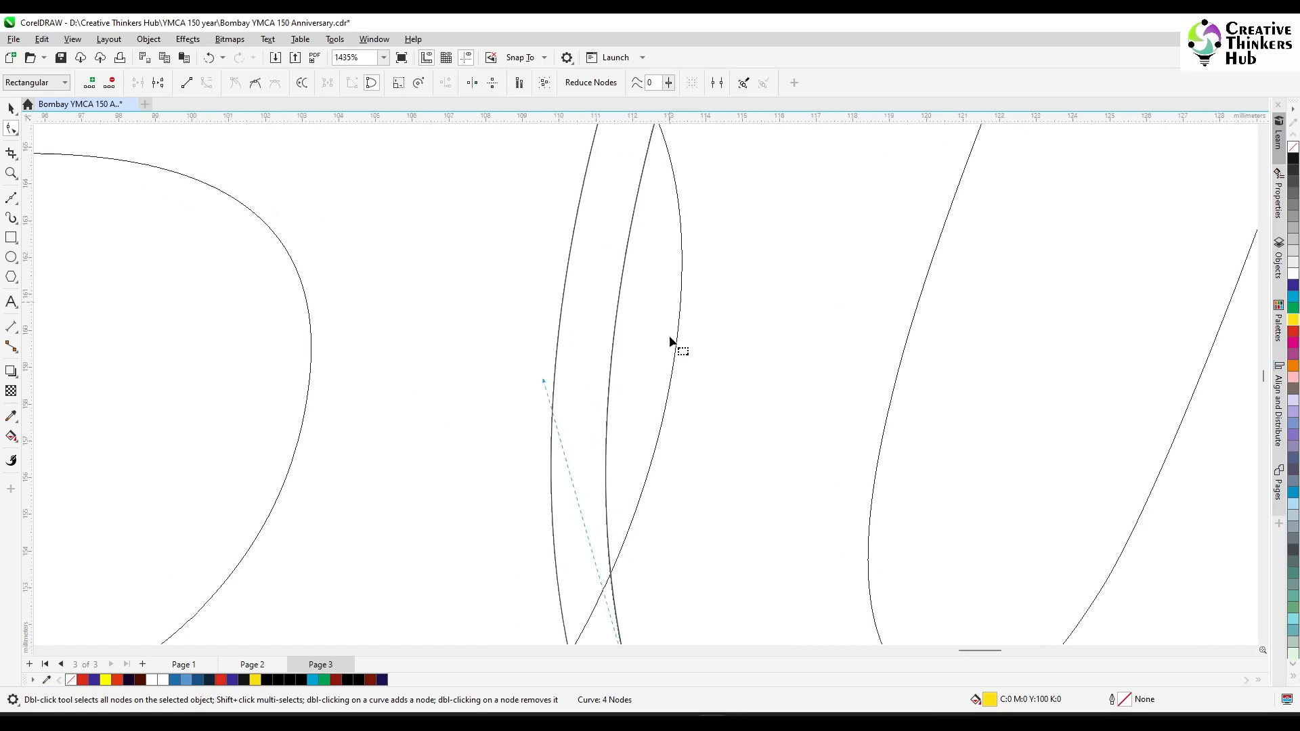
scroll(672, 287, down, 1)
scroll(664, 504, up, 3)
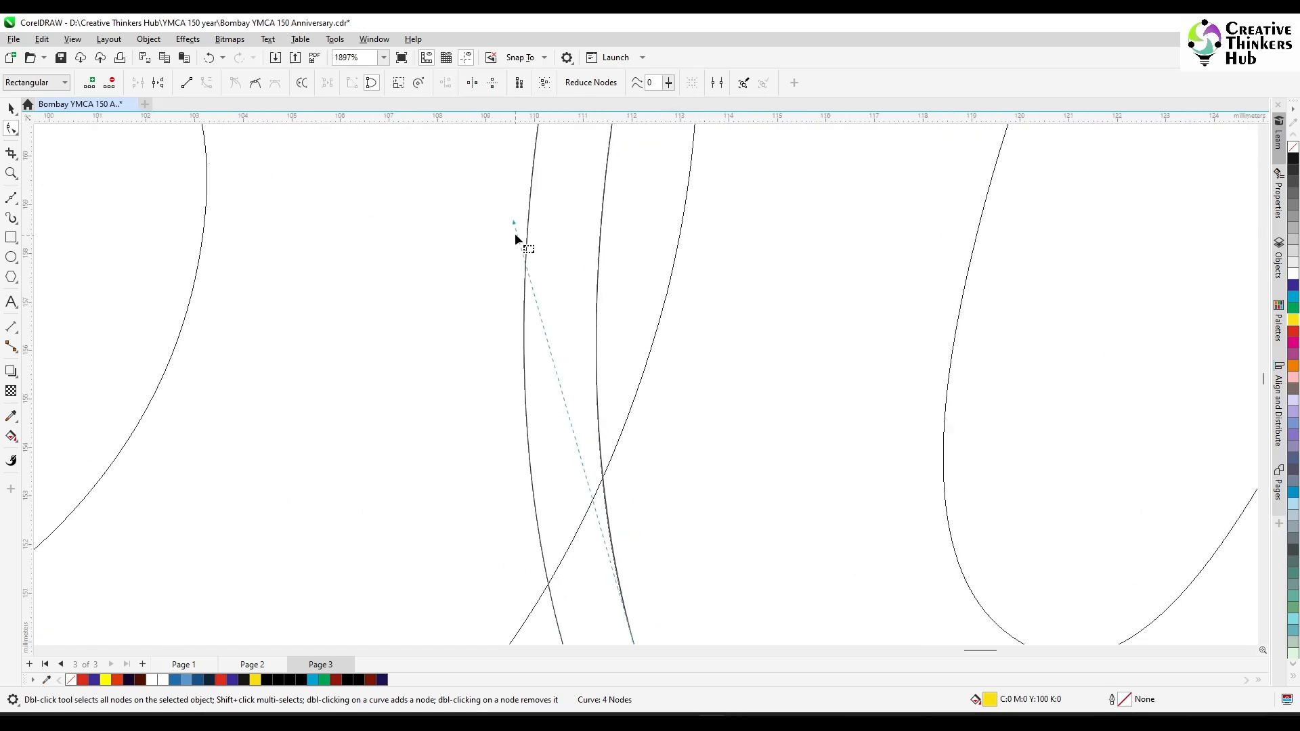
drag(513, 222, 514, 222)
scroll(577, 323, down, 5)
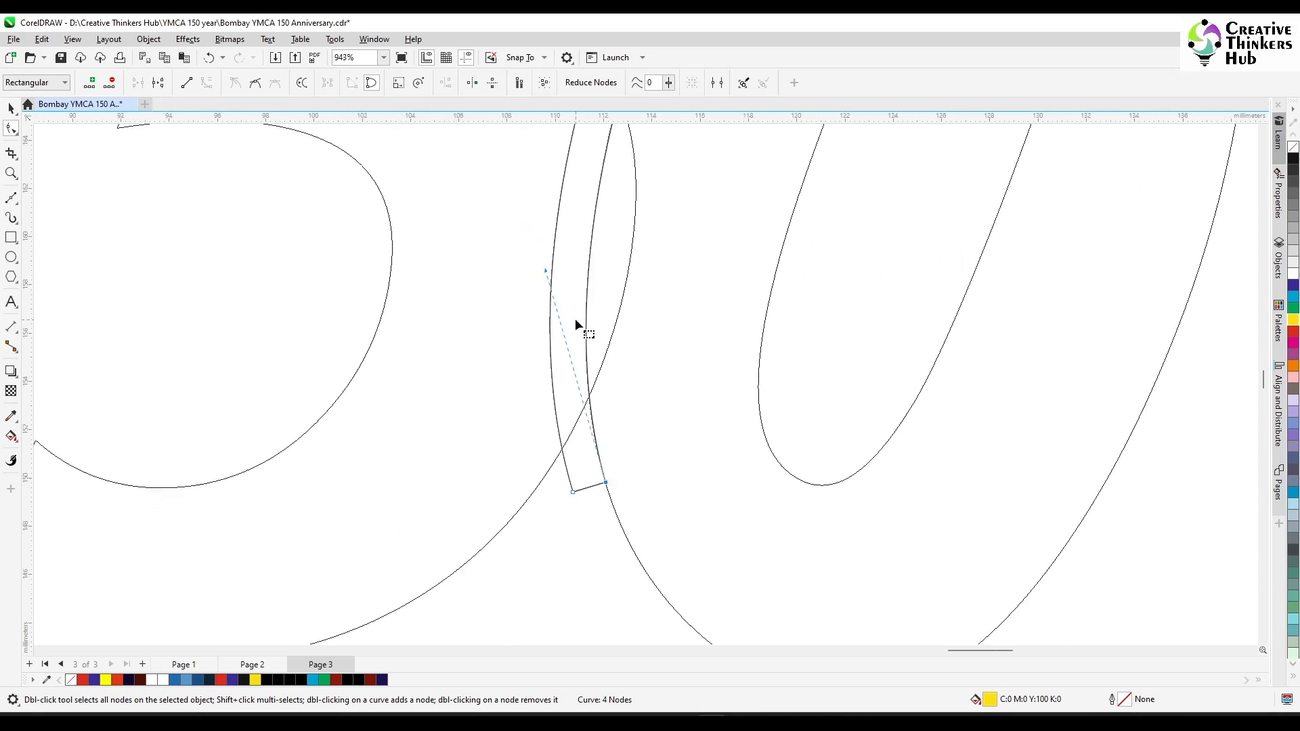
Step: Trim the 5 with the yellow strip along the 0's edge and delete the strip
click(11, 108)
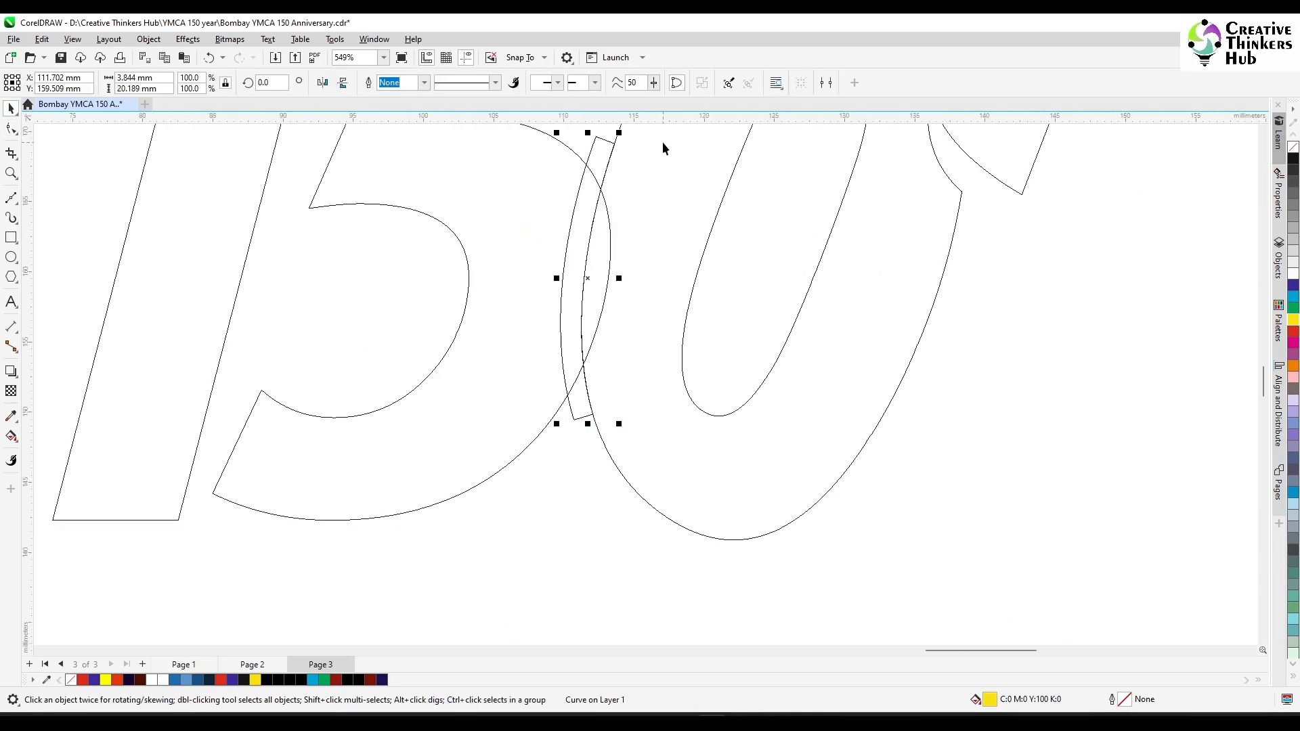
shift+click(565, 180)
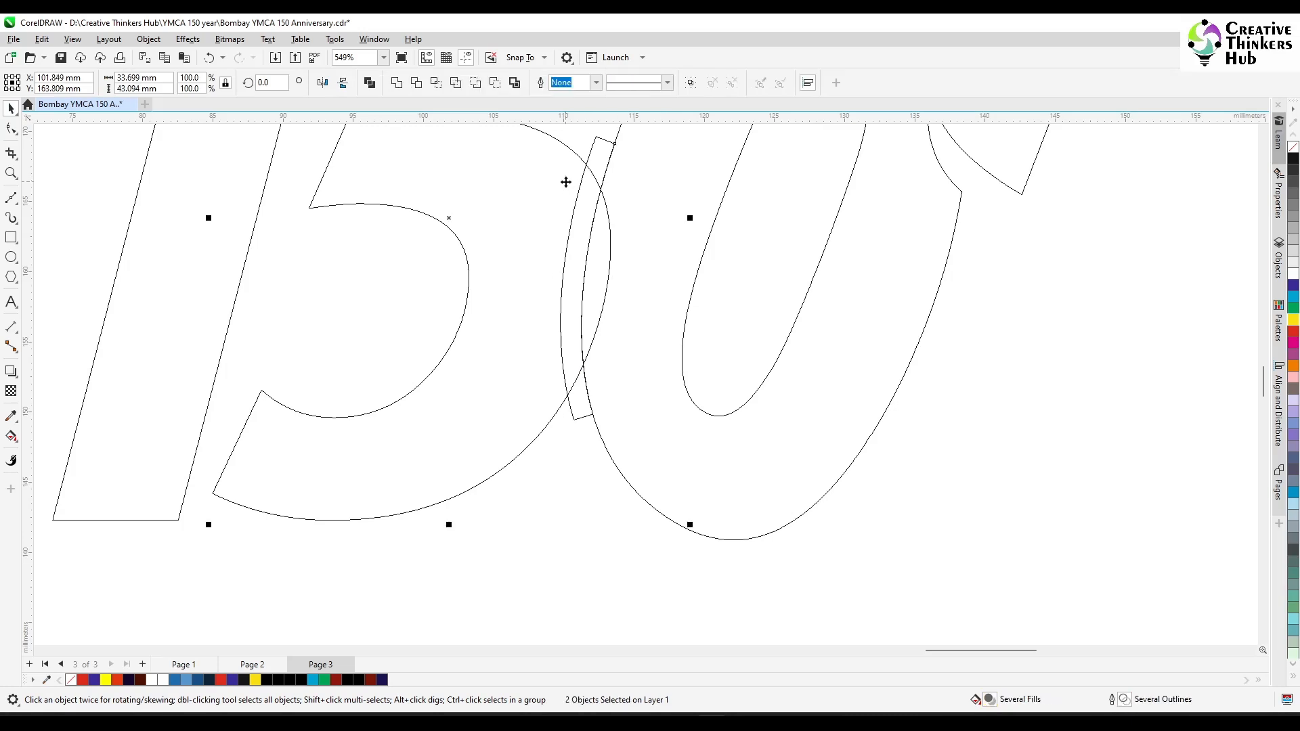
click(418, 84)
click(574, 368)
click(579, 403)
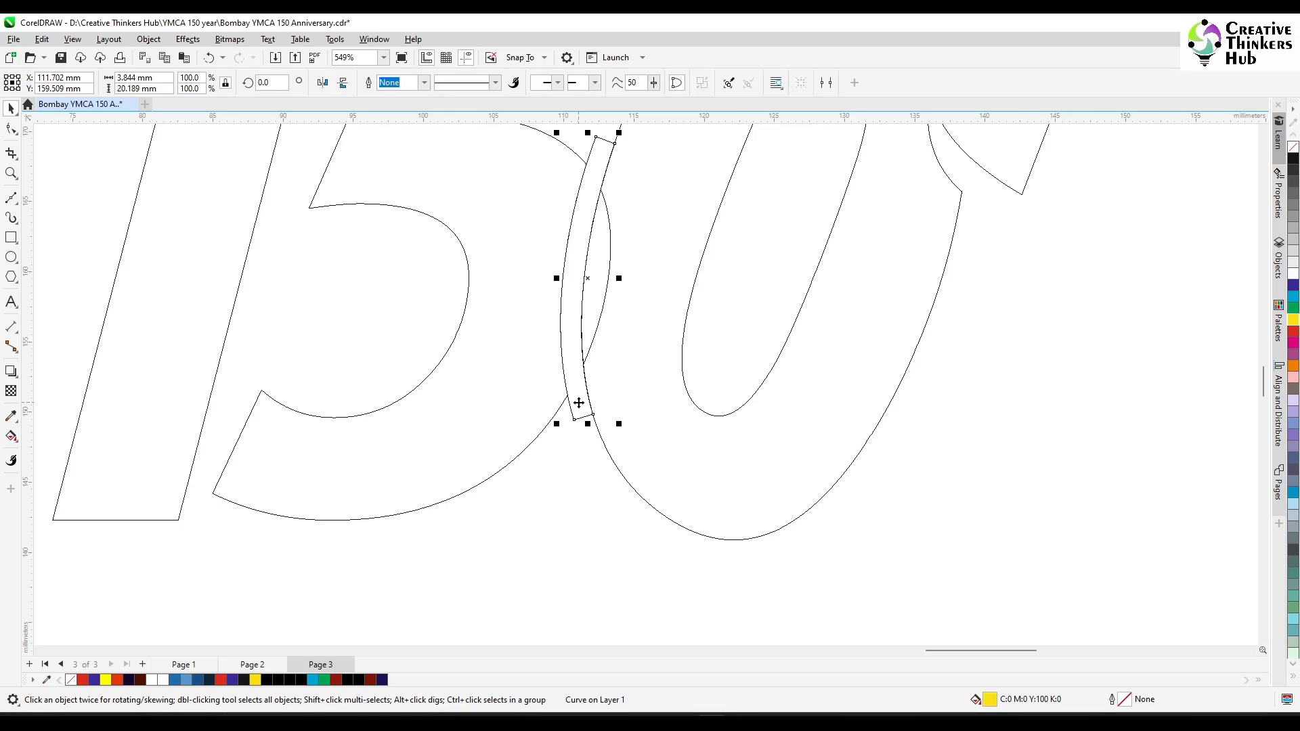
key(Delete)
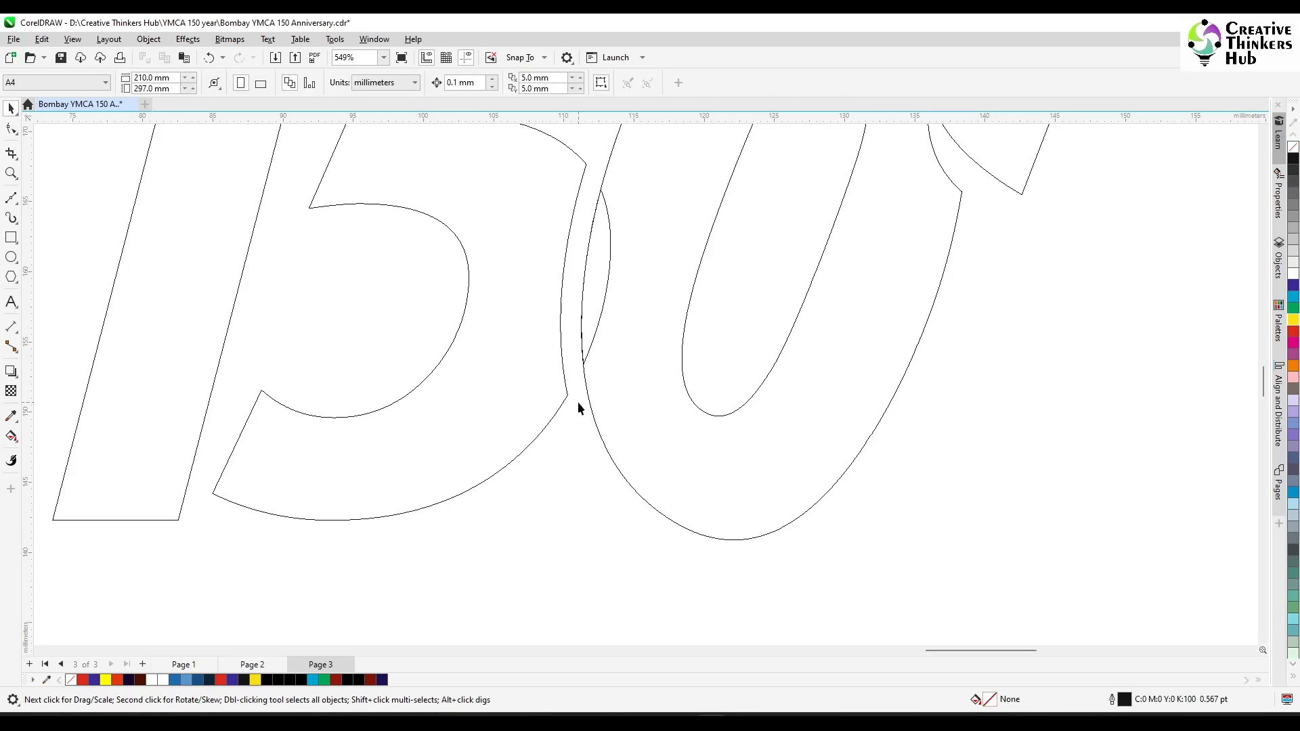
Step: Return the display from wireframe to Enhanced view and inspect the gap between the 5 and the 0
click(70, 41)
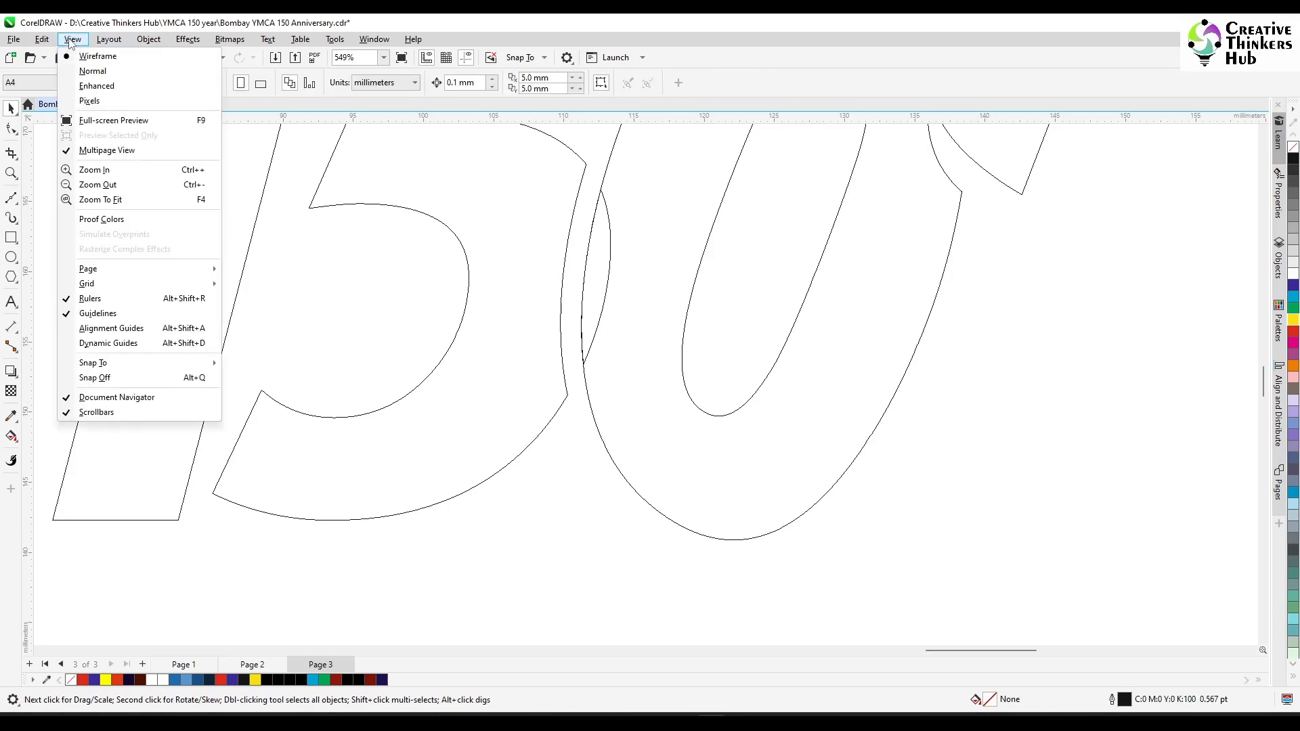
click(97, 86)
scroll(639, 255, down, 5)
scroll(639, 255, down, 2)
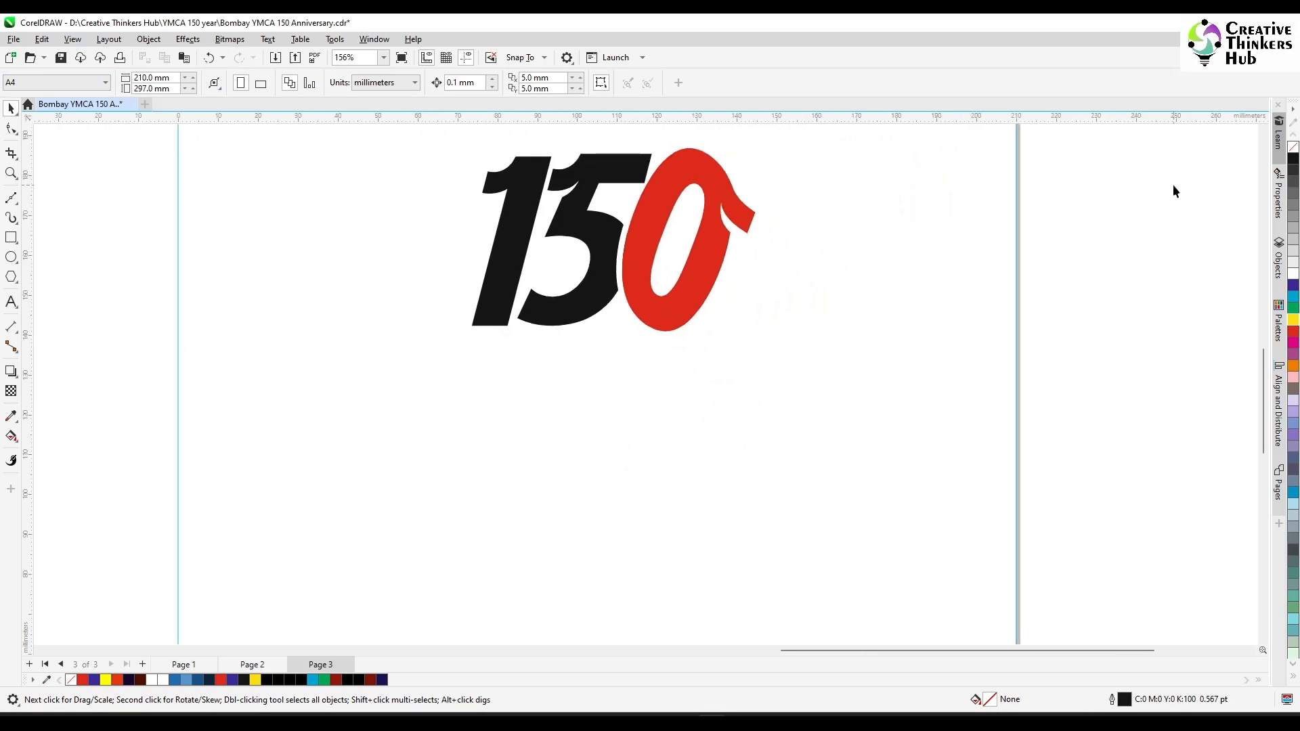
scroll(688, 357, up, 1)
scroll(688, 356, up, 3)
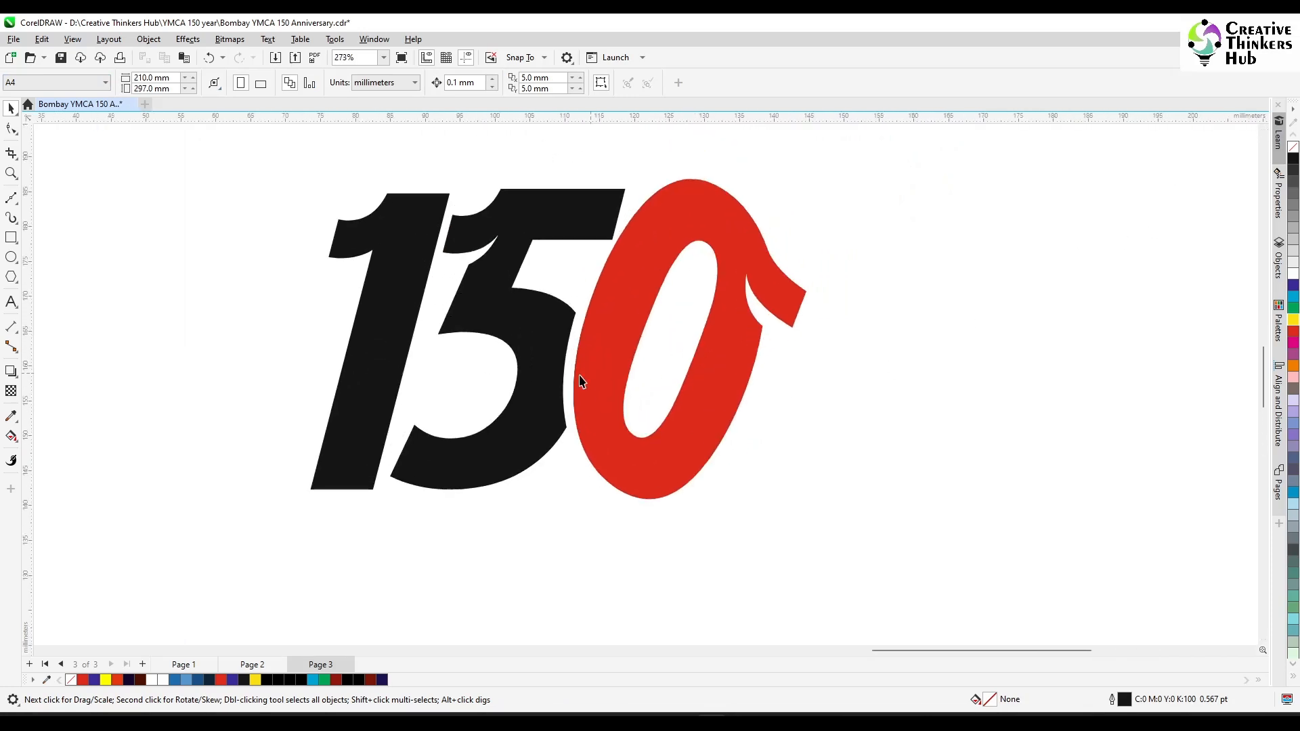
Step: Fill the black 1 and 5 with red to match the 0
click(531, 387)
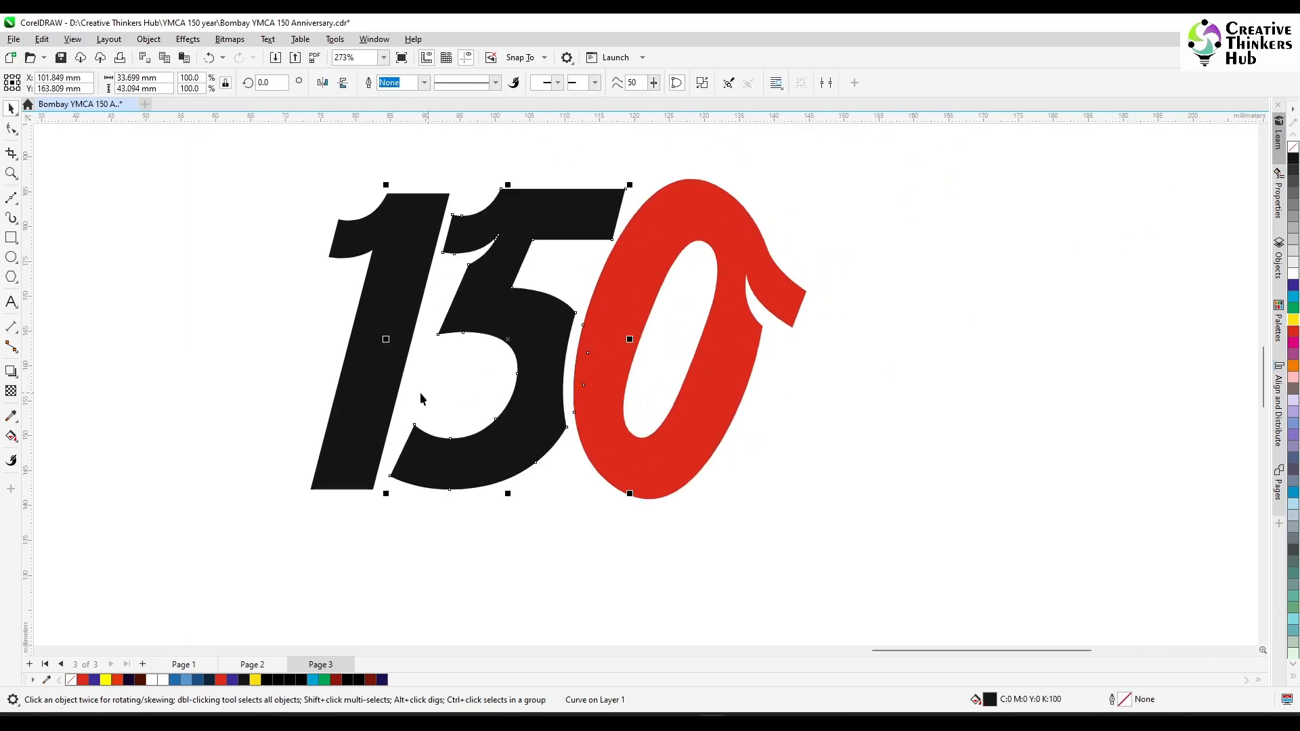
shift+click(372, 400)
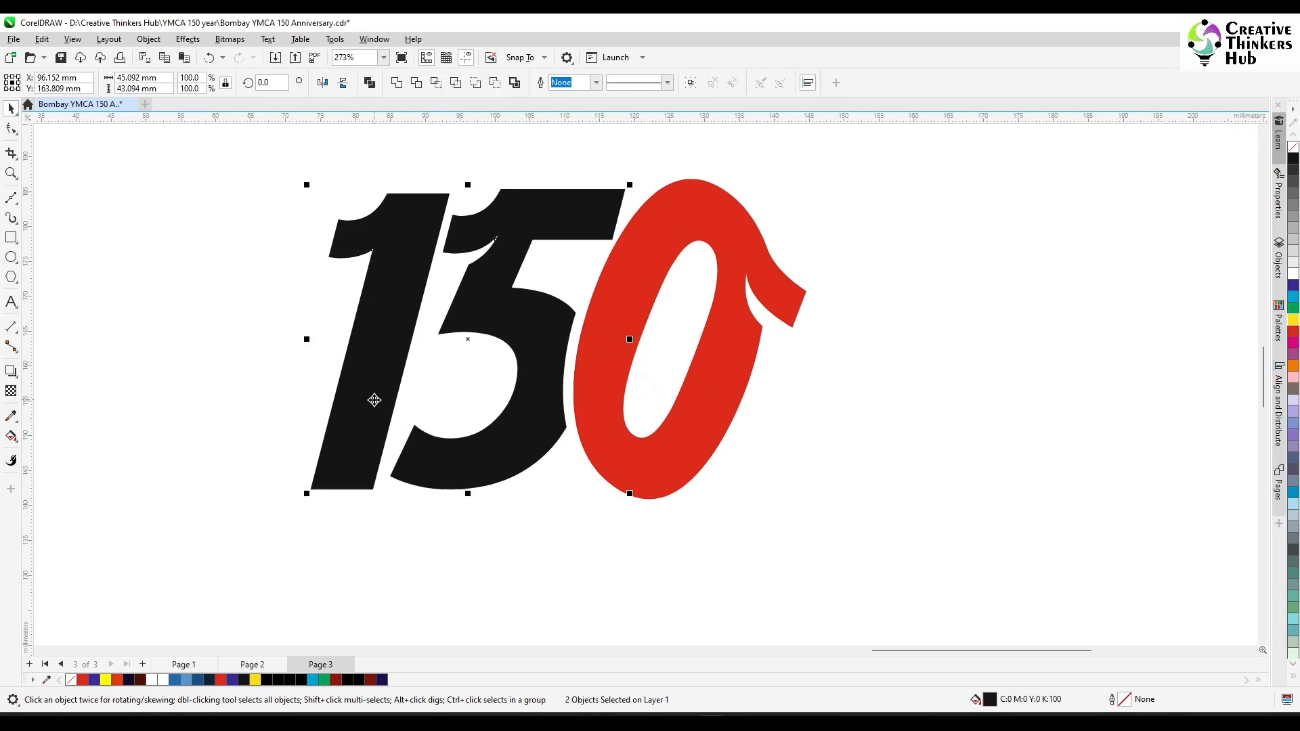
click(1292, 333)
click(827, 352)
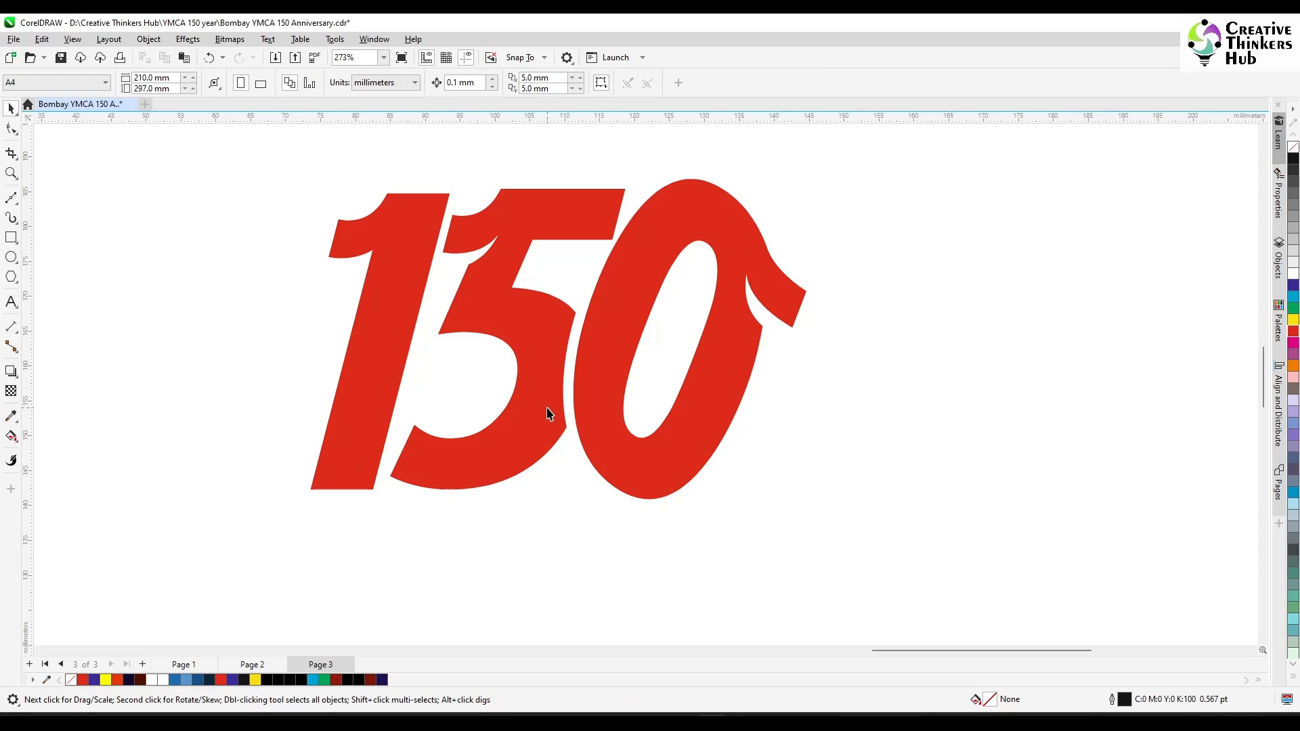
Step: Add the artistic text "YEARS" over the 150 digits
scroll(595, 410, down, 5)
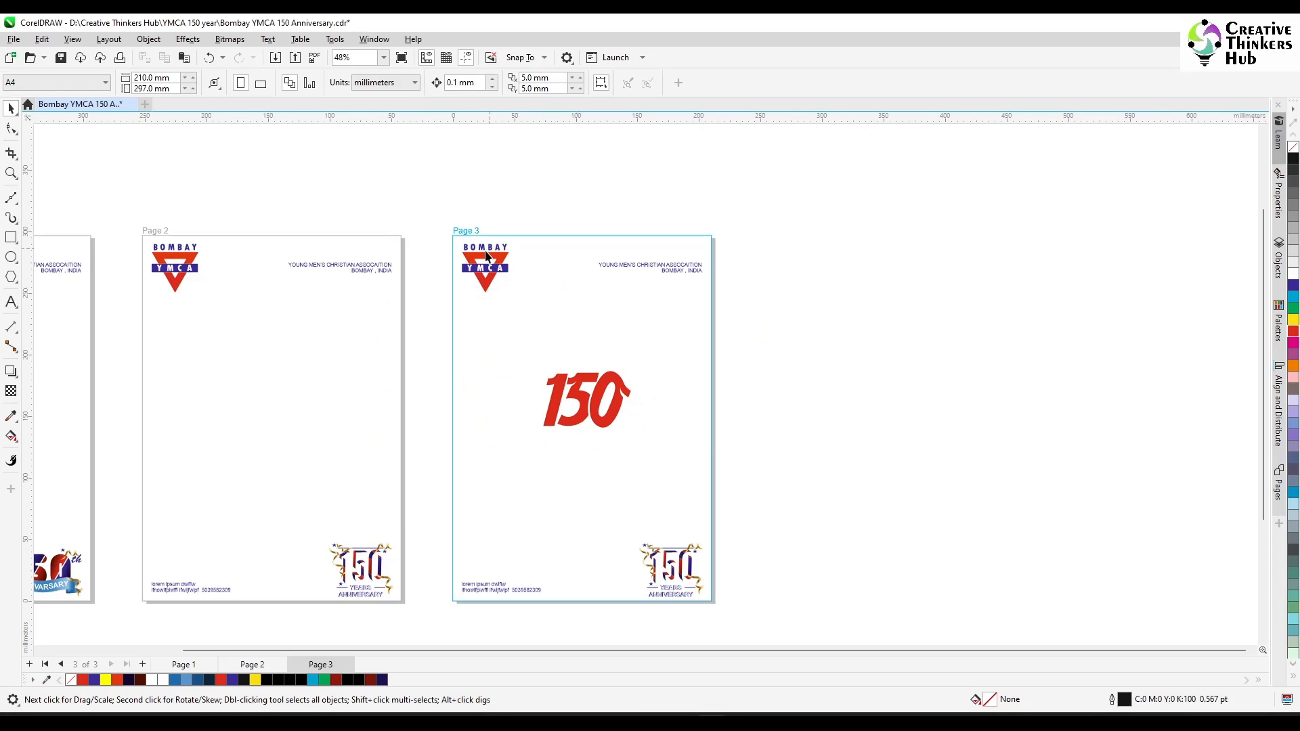
scroll(586, 423, up, 6)
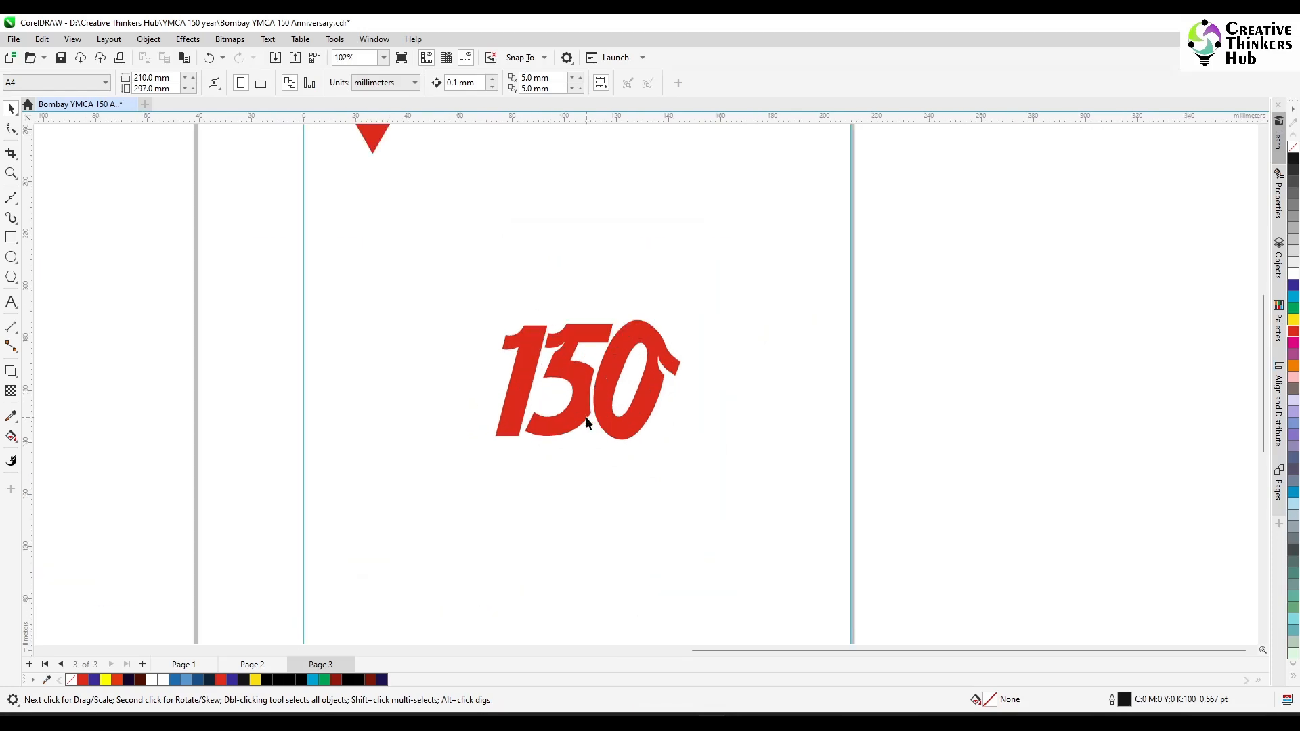
scroll(622, 370, up, 1)
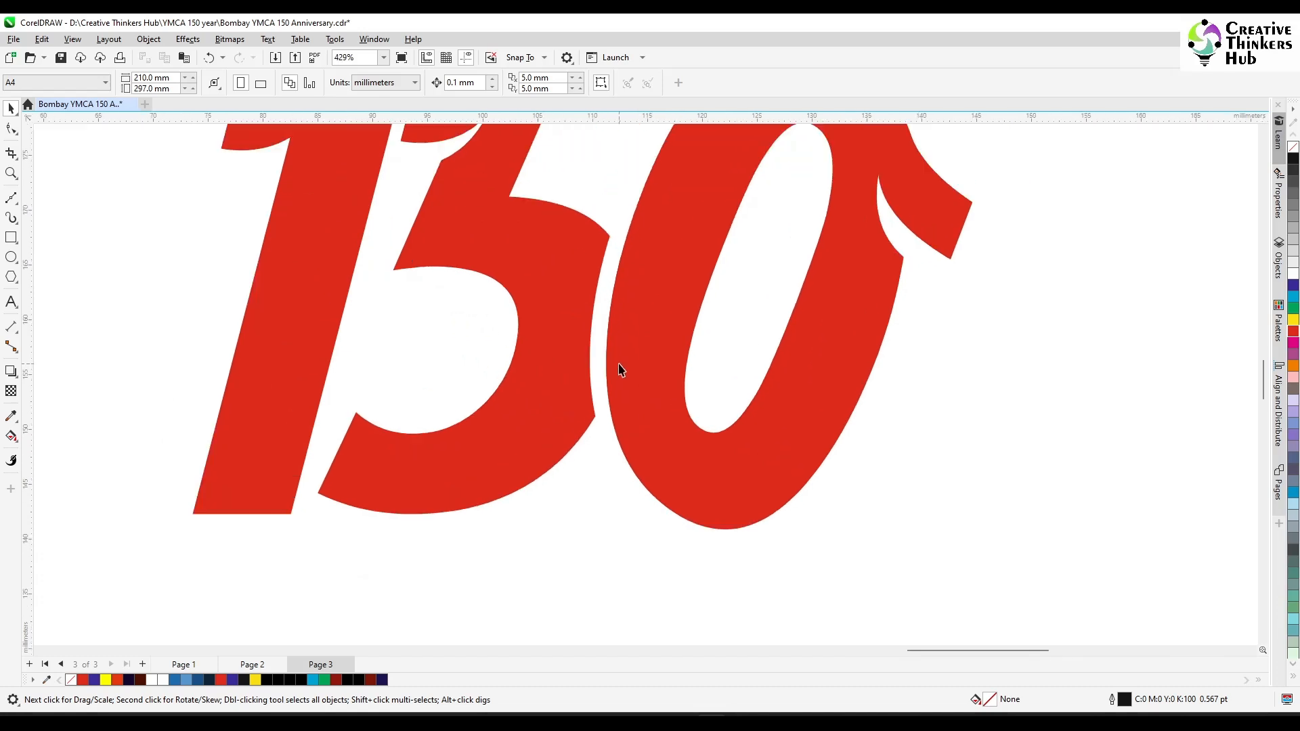
click(11, 303)
click(123, 301)
text(YEARS)
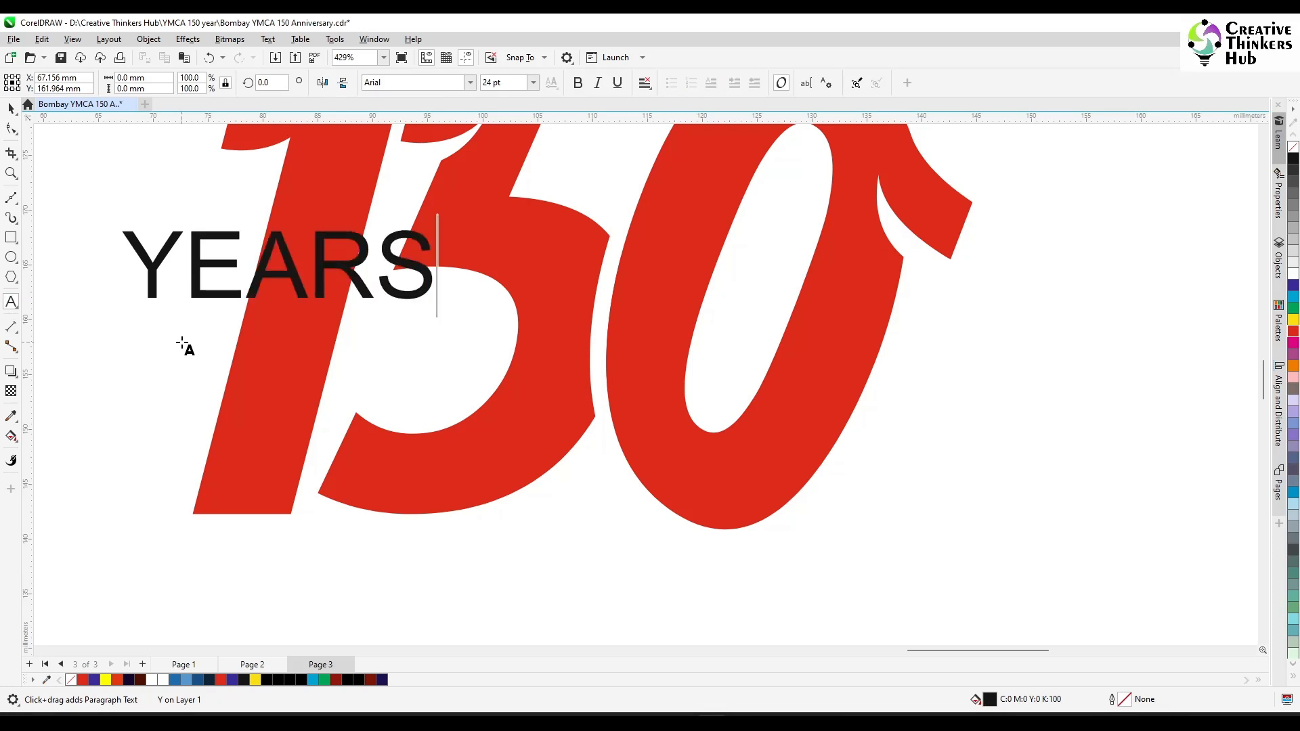
key(Escape)
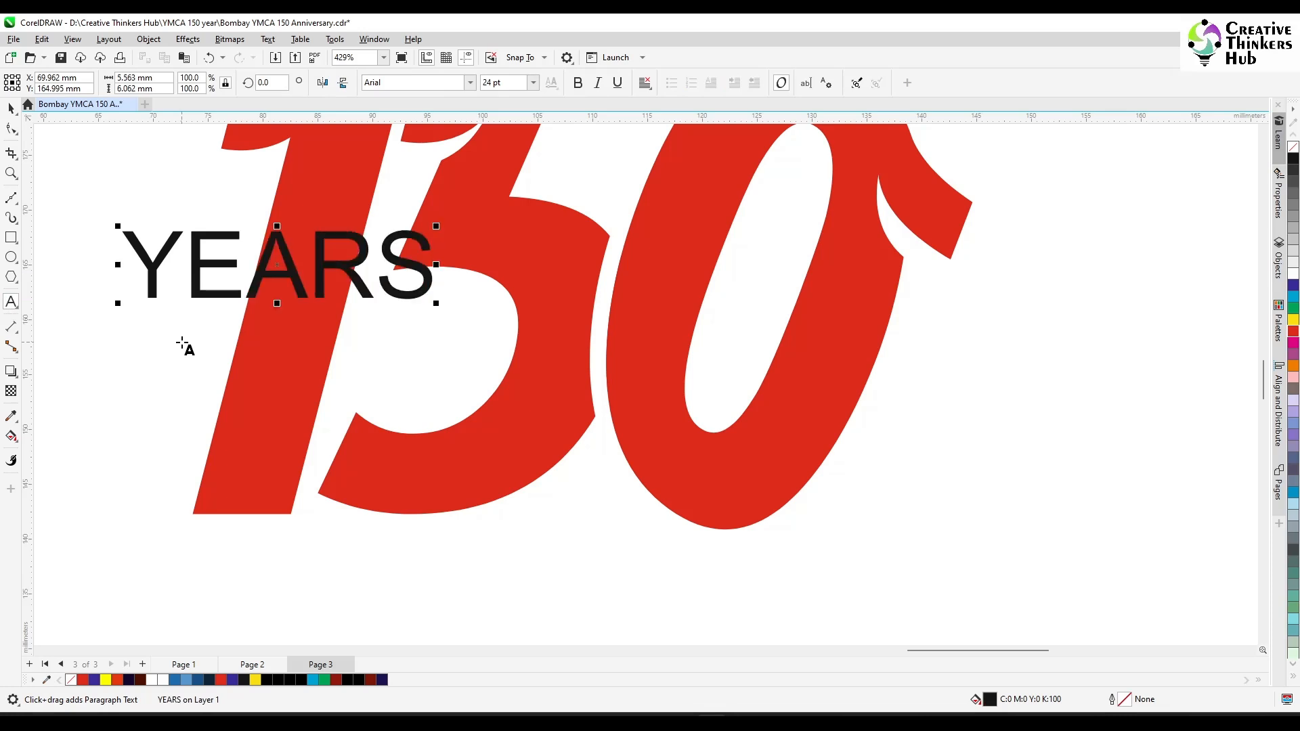
click(11, 109)
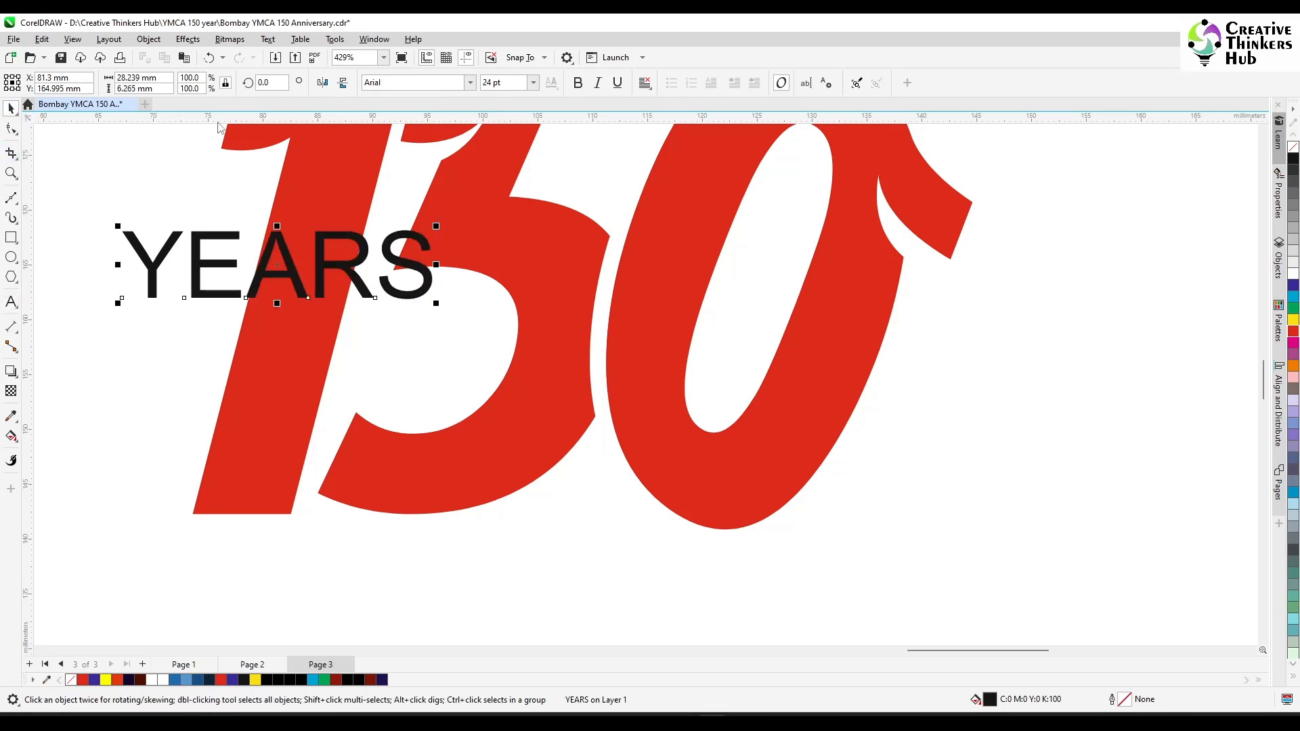
Step: Make the YEARS text bold, scale it down to about 20.7 pt and position it across the 5 and the 0
click(577, 83)
drag(116, 304, 179, 280)
drag(342, 252, 593, 320)
drag(697, 290, 749, 279)
drag(484, 344, 470, 347)
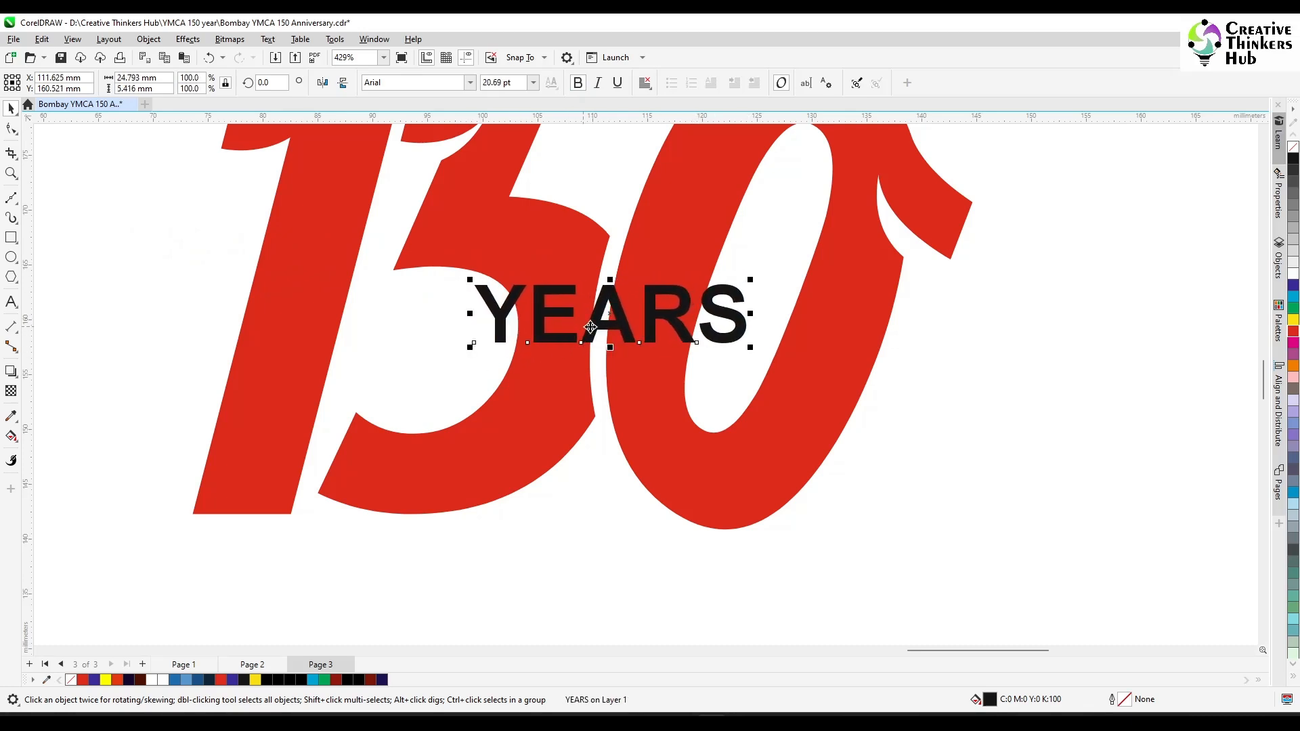
drag(619, 325, 613, 335)
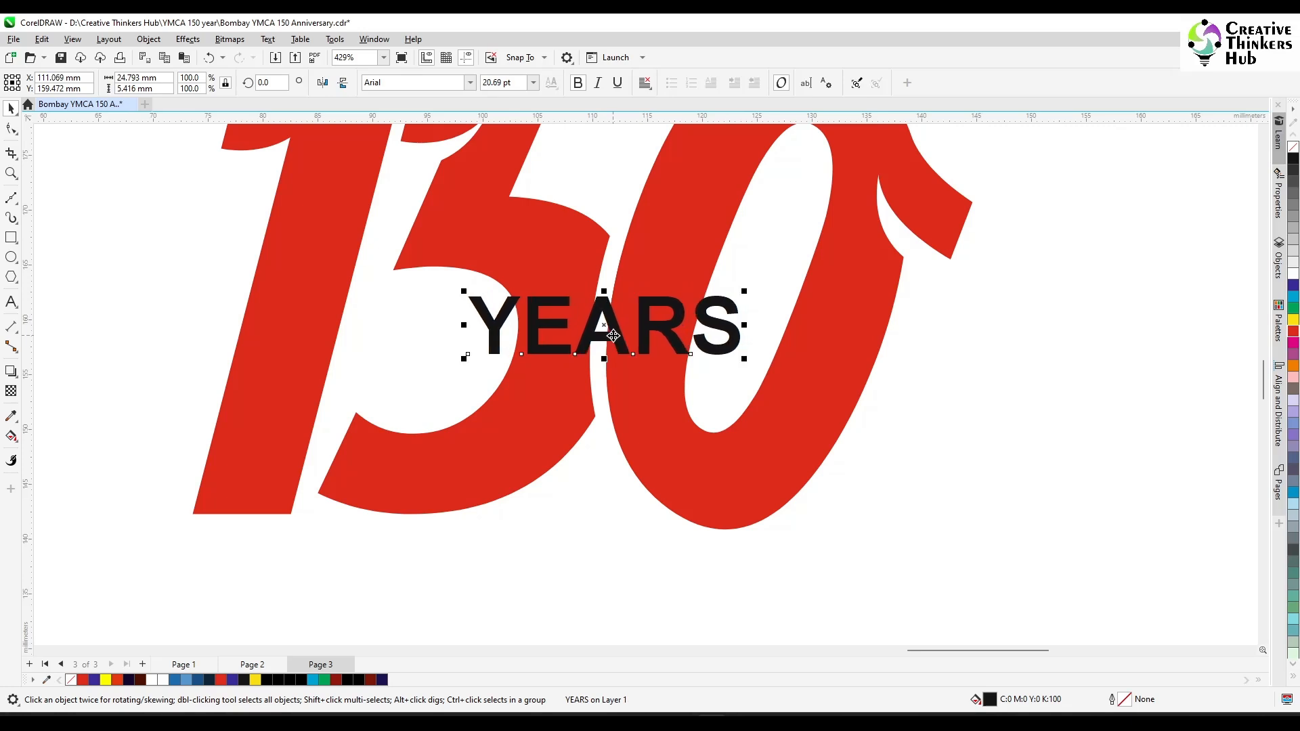
Step: Set the YEARS text's font size to 19 pt
scroll(613, 336, down, 3)
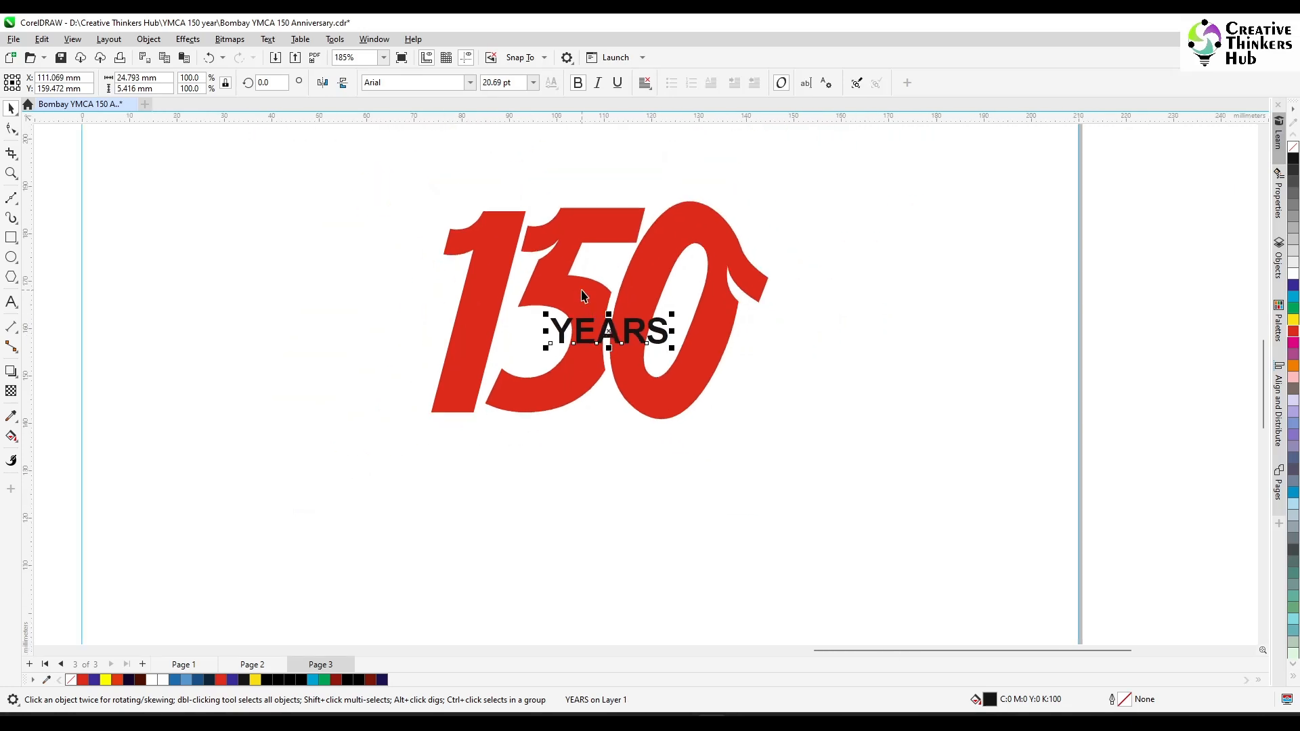
shift+click(696, 362)
scroll(697, 360, up, 2)
shift+click(714, 366)
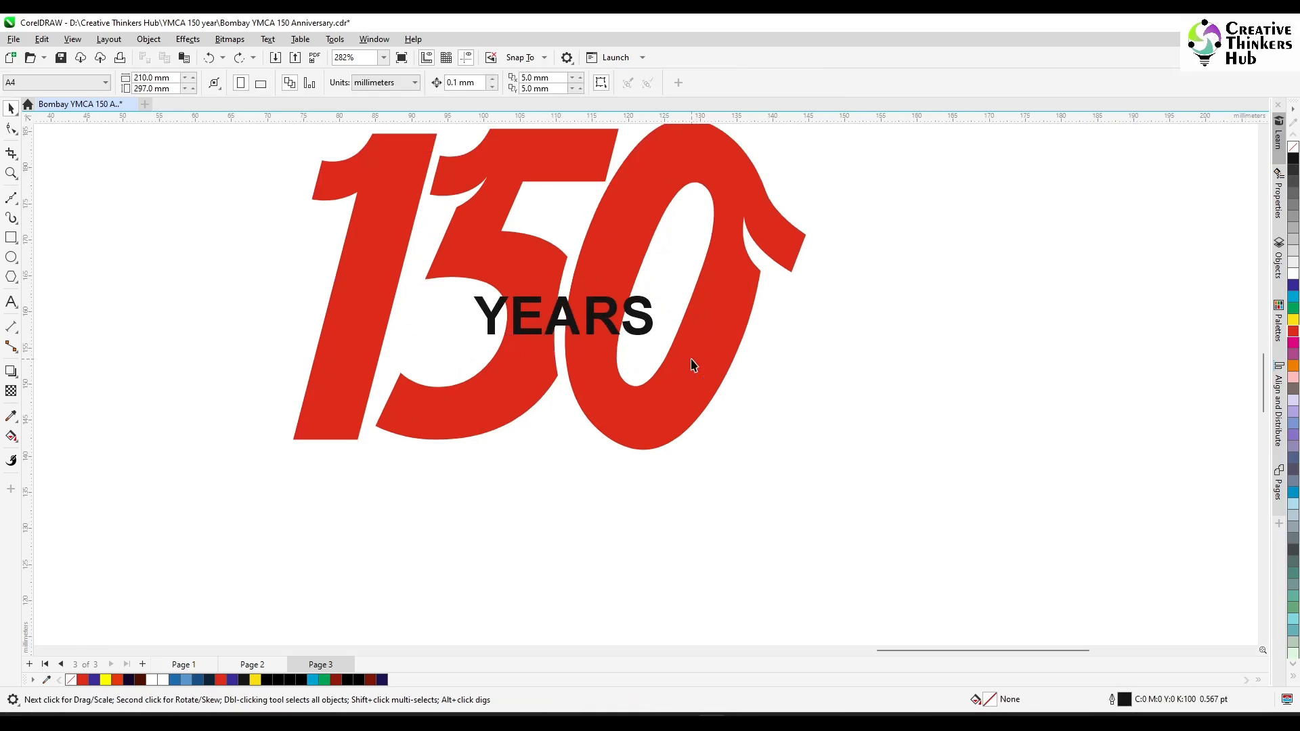
drag(656, 342, 648, 343)
drag(518, 84, 497, 85)
text(19)
key(Return)
click(953, 405)
scroll(550, 346, up, 2)
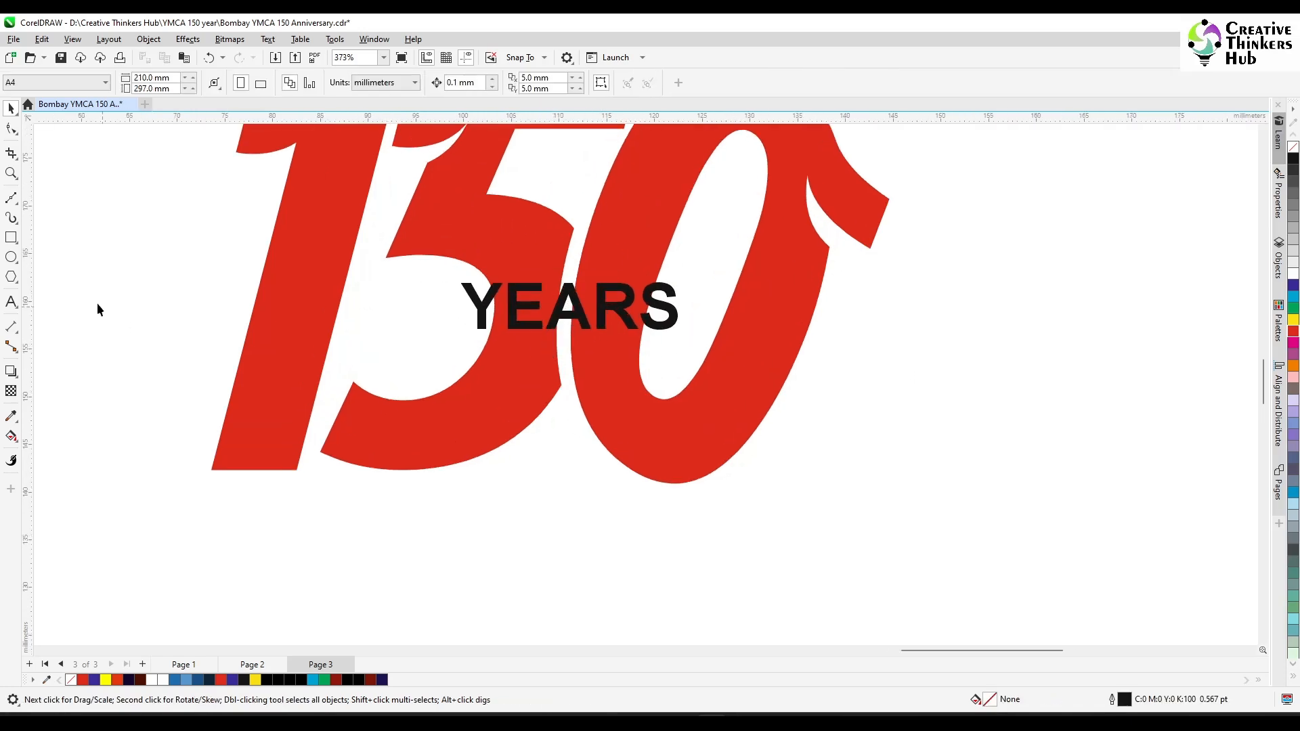
Step: Draw a rectangle around the YEARS text and scale it proportionally to a height of 6.5 mm
click(11, 237)
drag(448, 272, 568, 342)
click(11, 108)
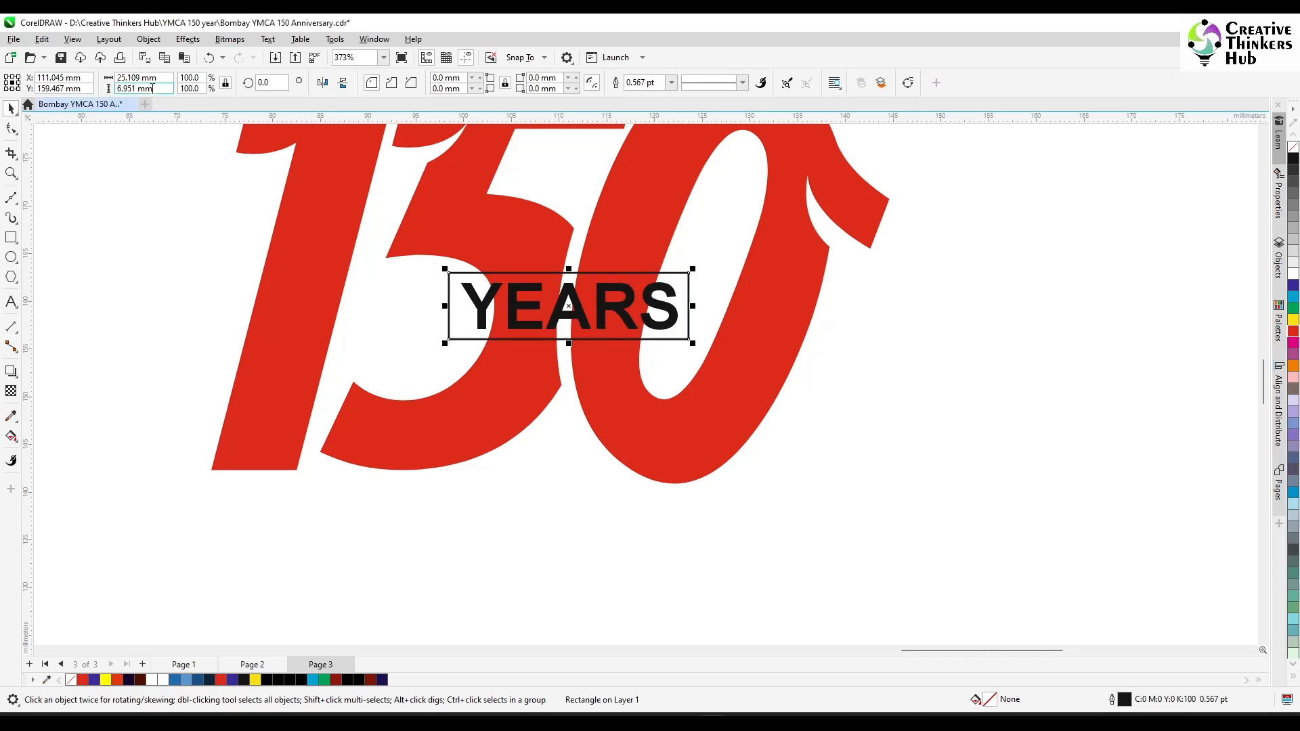
drag(152, 88, 134, 91)
text(.5)
key(Return)
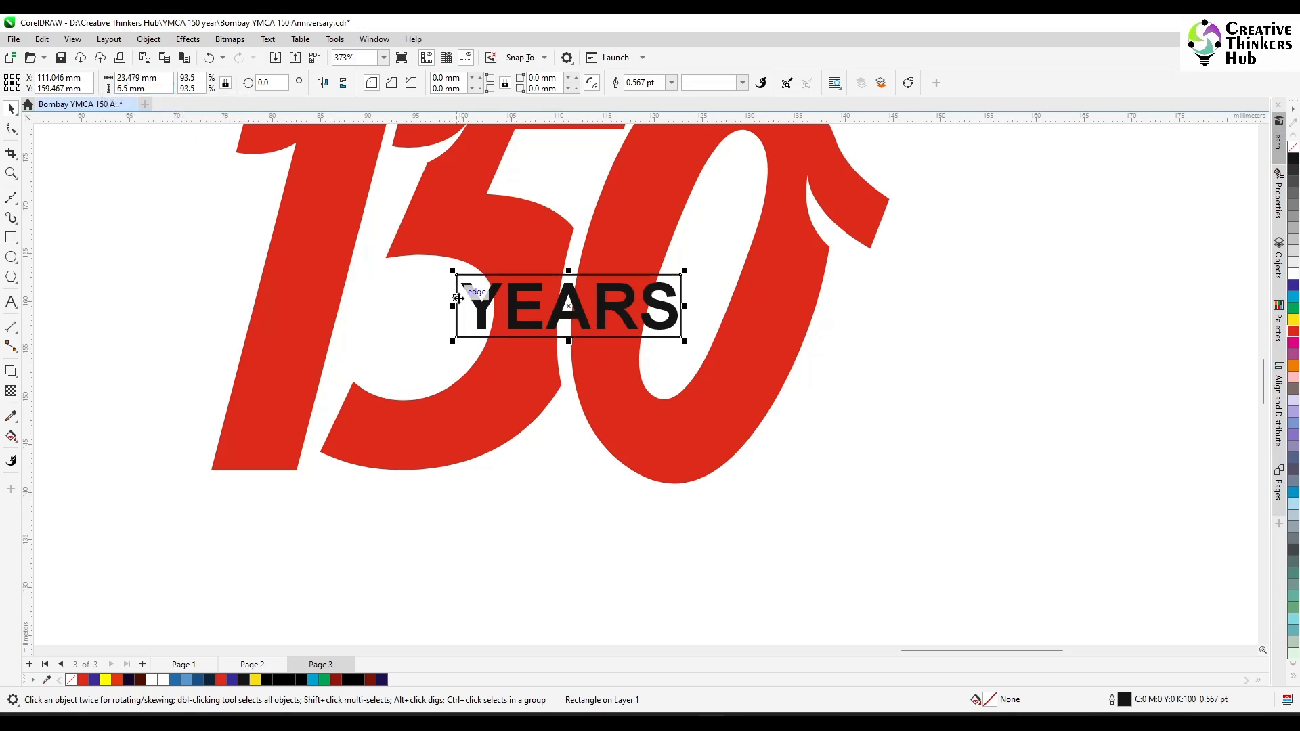
Step: Shift the rectangle aside and align it with the YEARS text by their horizontal and vertical centres
drag(570, 306, 620, 359)
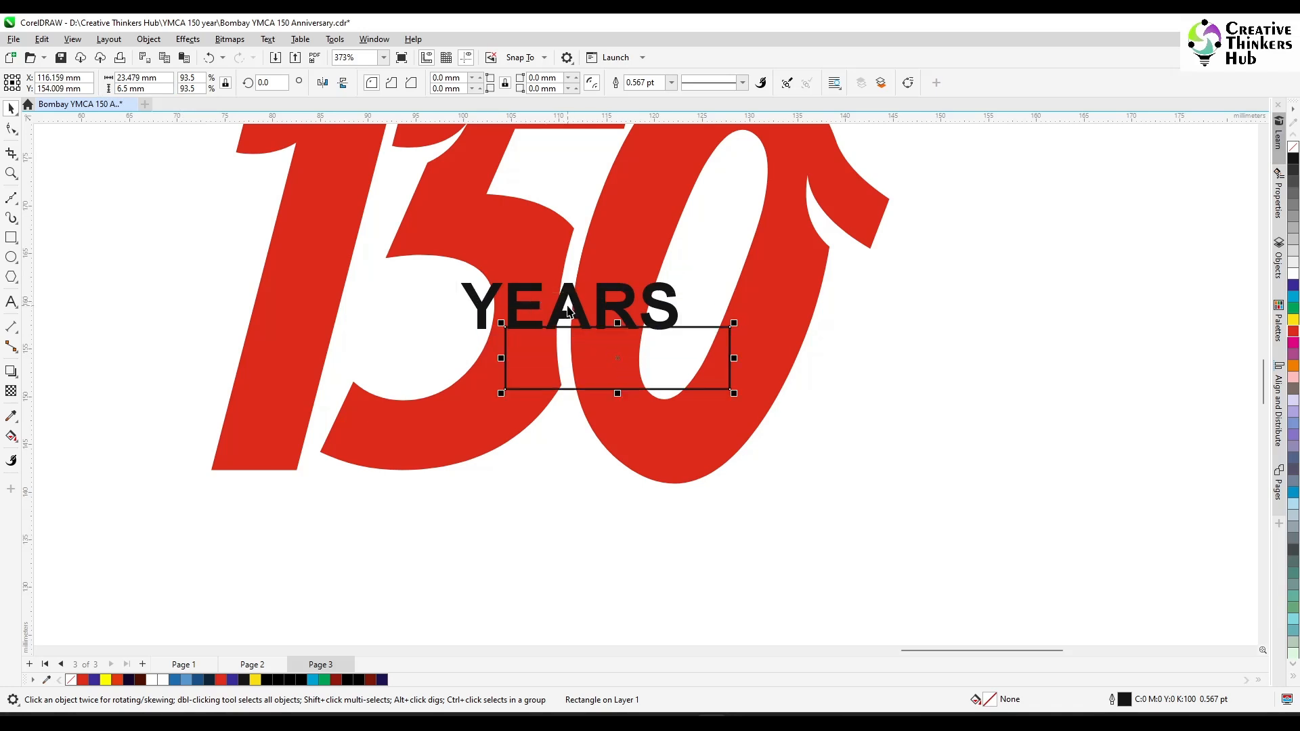
shift+click(561, 306)
key(c)
key(e)
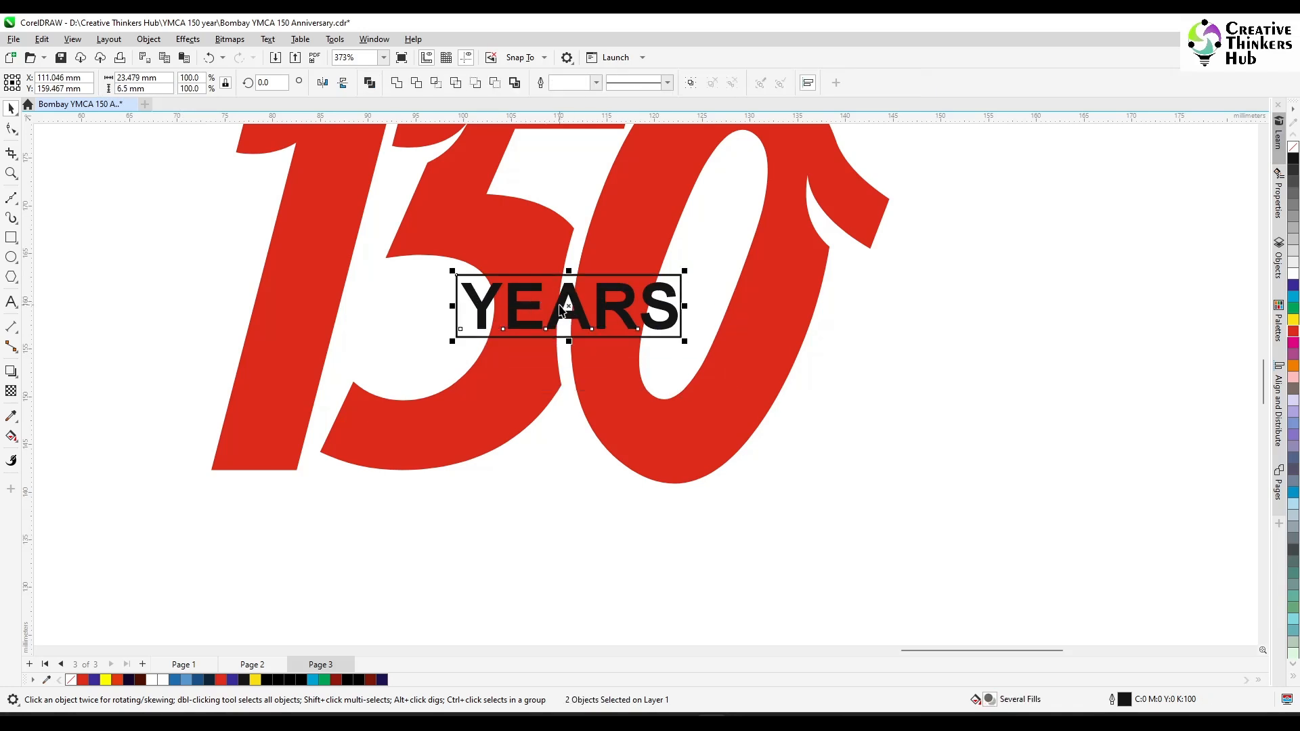
click(839, 391)
Step: Fill the rectangle white without an outline and place it one level back, behind the YEARS text
click(661, 336)
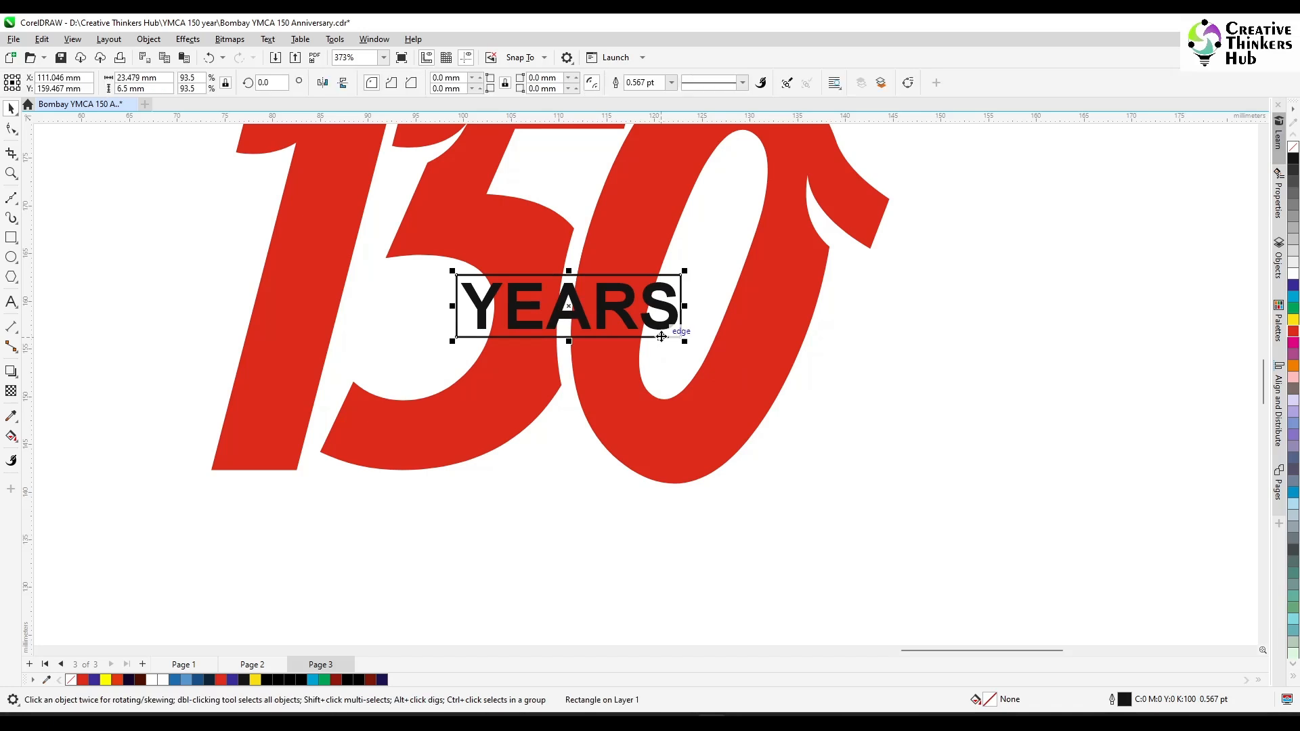
click(1293, 274)
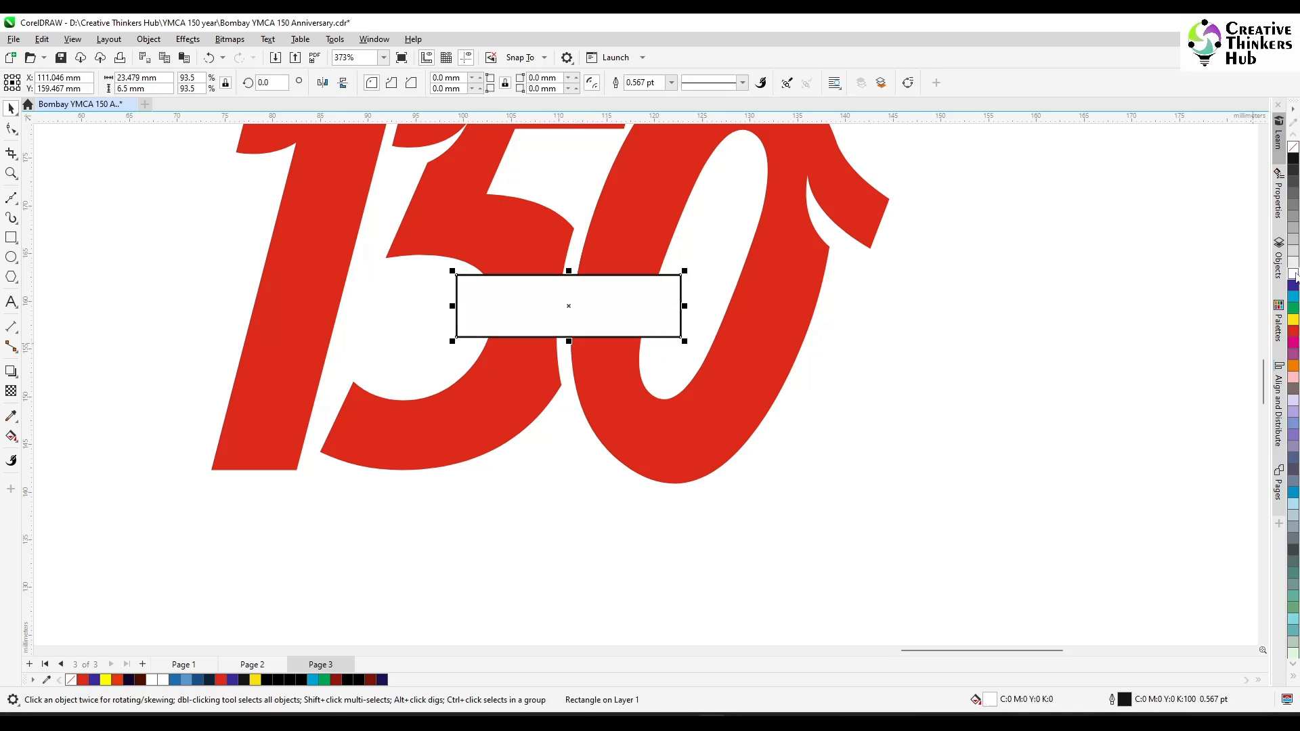
right_click(1293, 146)
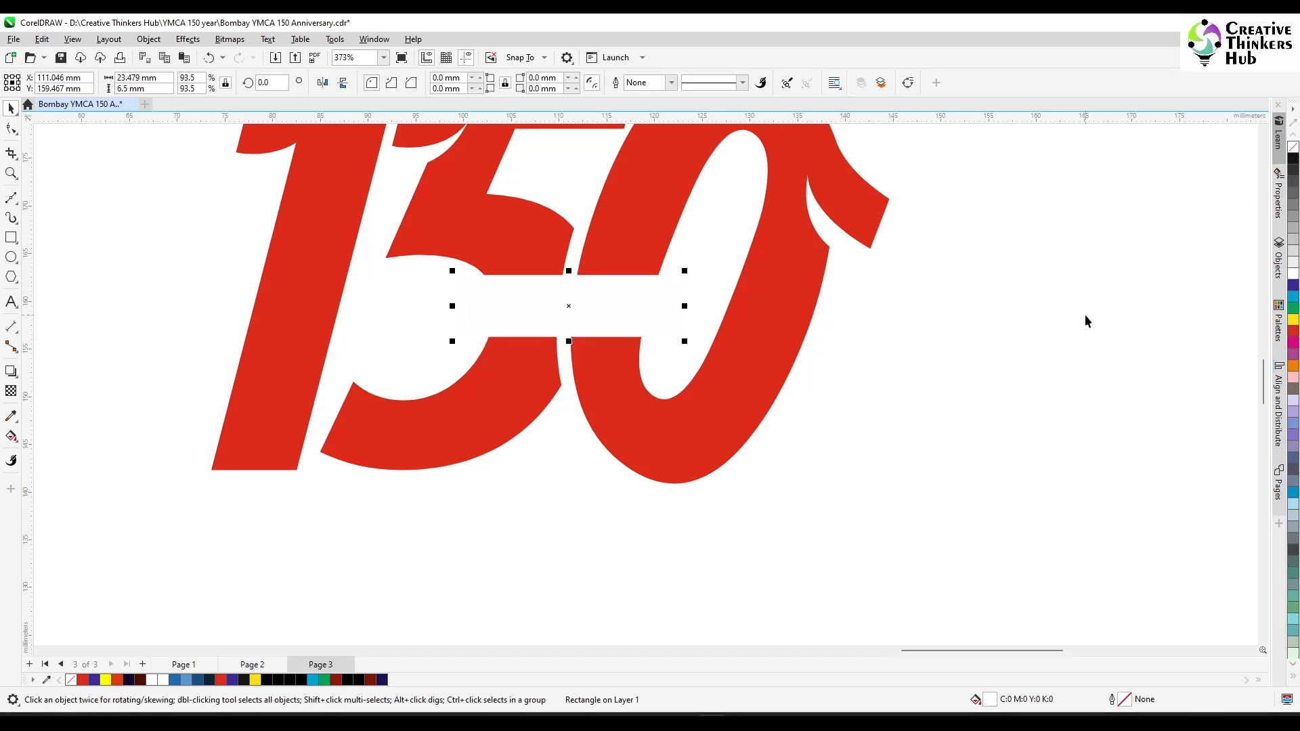
key(ctrl+Page_Down)
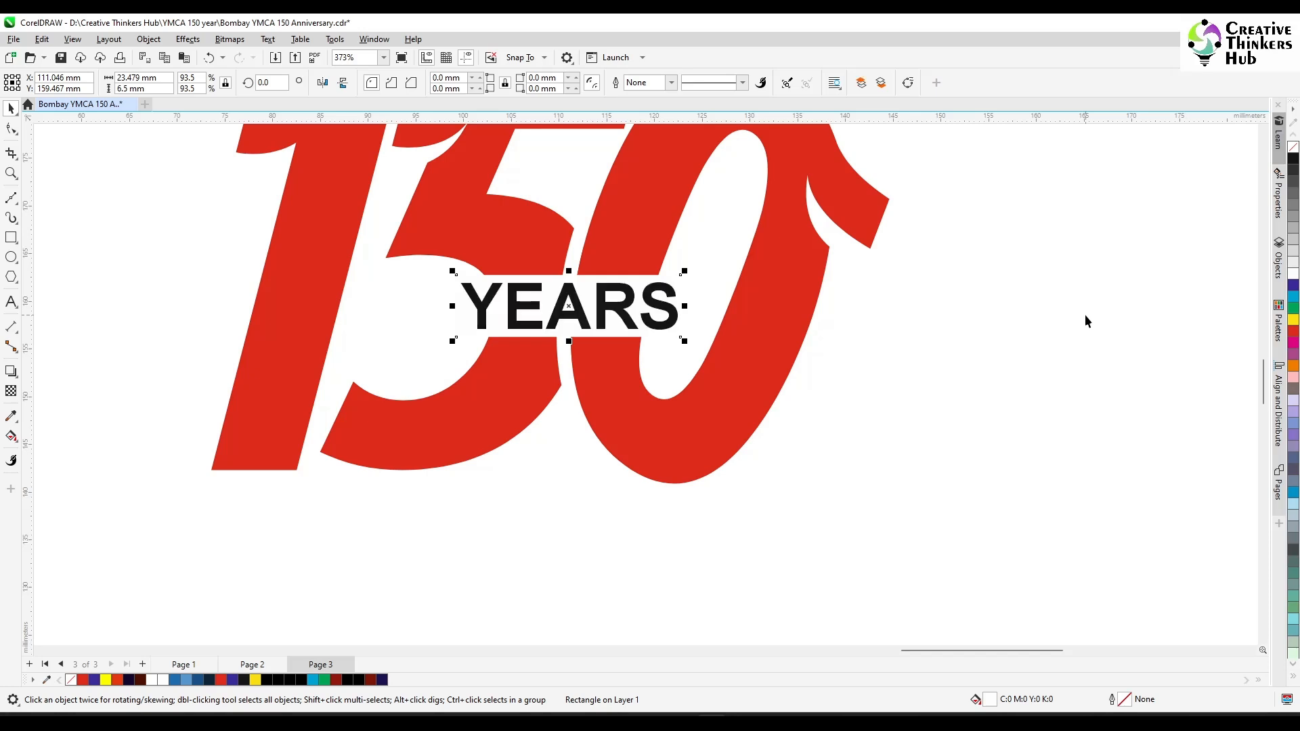
Step: Draw a horizontal 2-point line about 22.6 mm long along the upper edge of the white rectangle
click(11, 197)
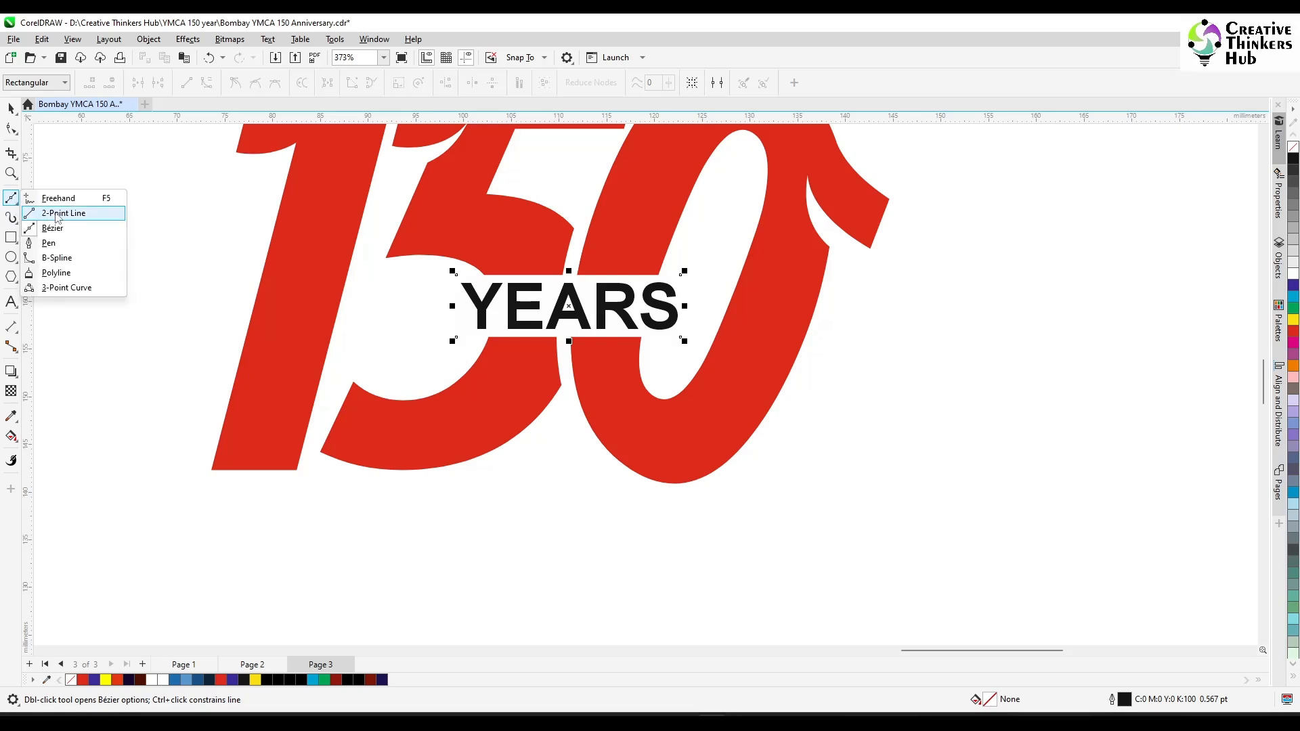
click(54, 214)
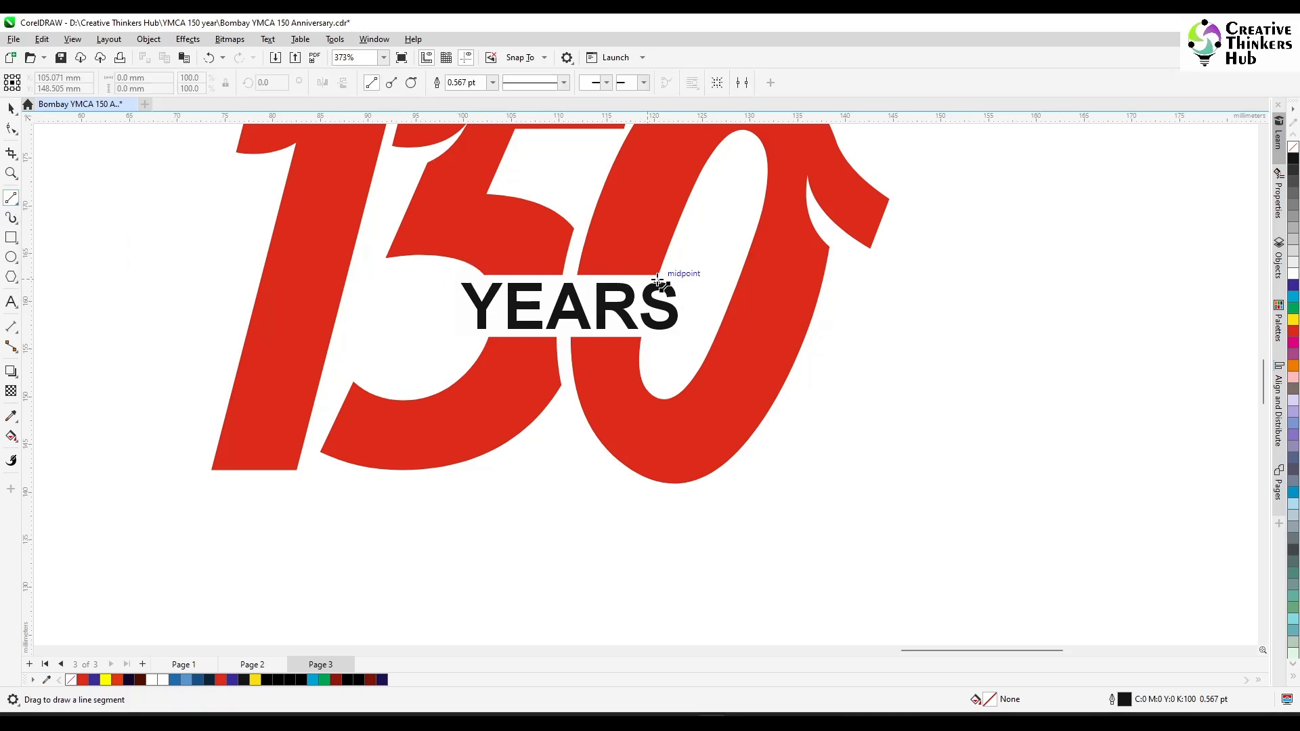
drag(672, 275, 454, 274)
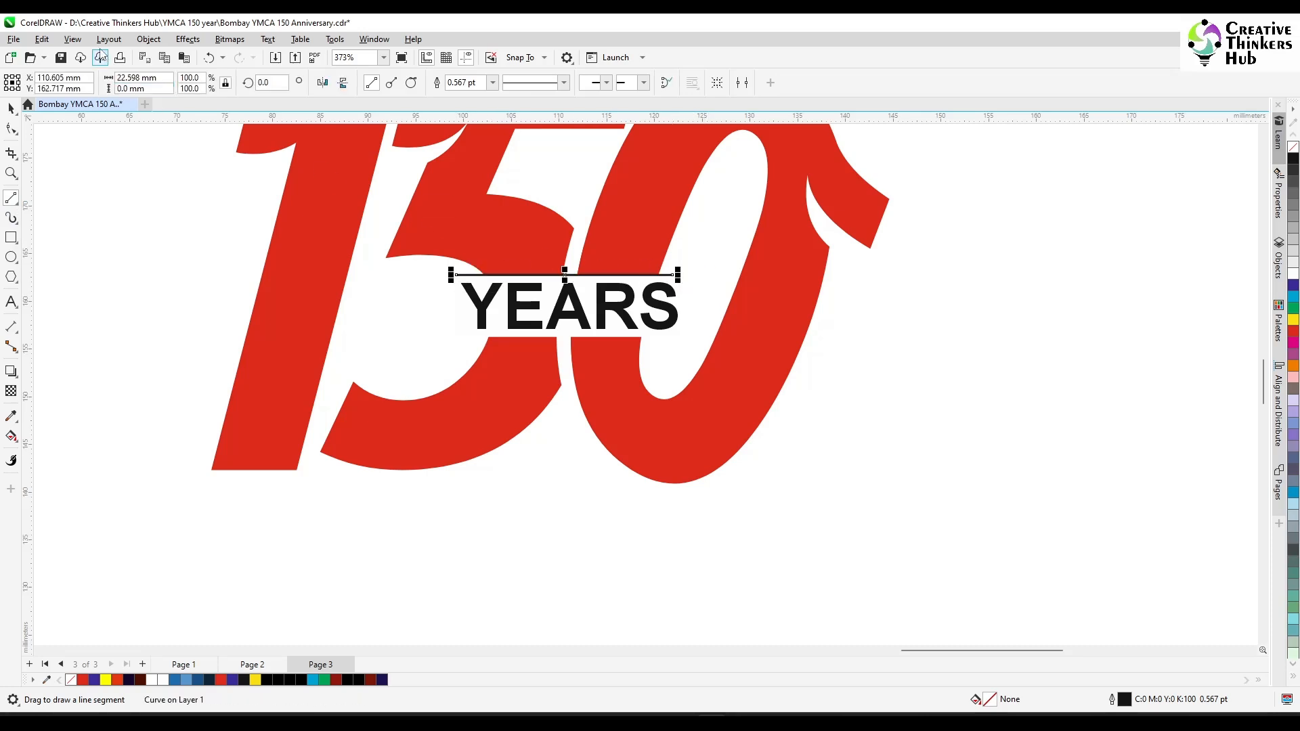
Step: In wireframe view, stretch the line to the rectangle's full width of 23.479 mm
click(72, 39)
click(98, 55)
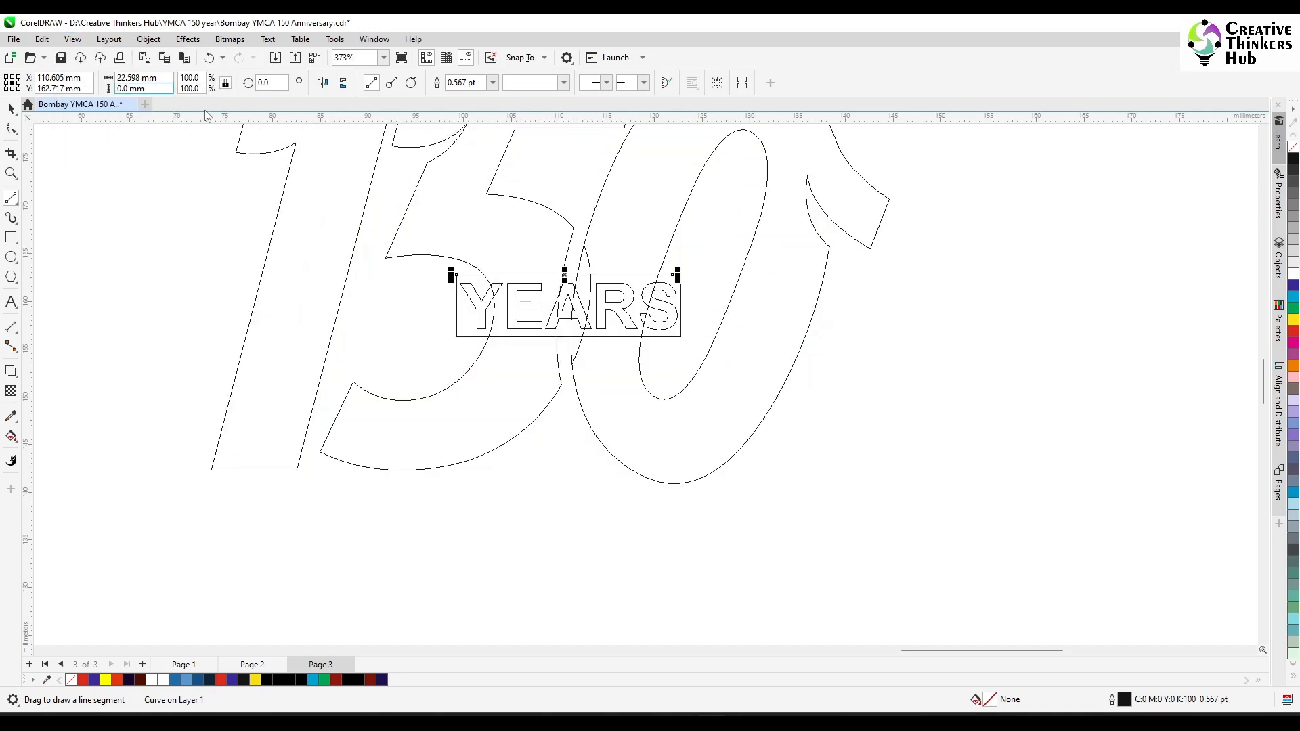
scroll(689, 287, up, 3)
drag(663, 258, 683, 260)
Step: Place the line straight down on the rectangle's lower edge, below the YEARS text
key(space)
click(416, 257)
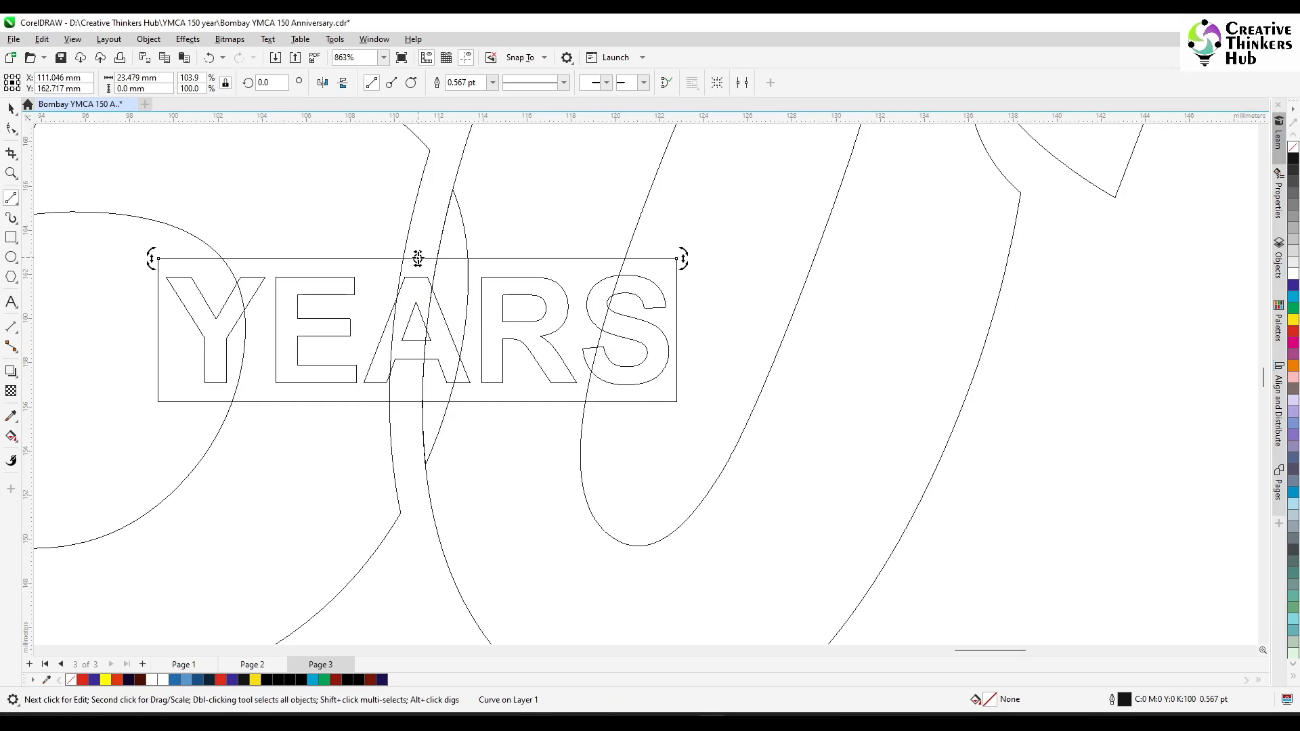
drag(418, 258, 418, 405)
scroll(452, 395, down, 2)
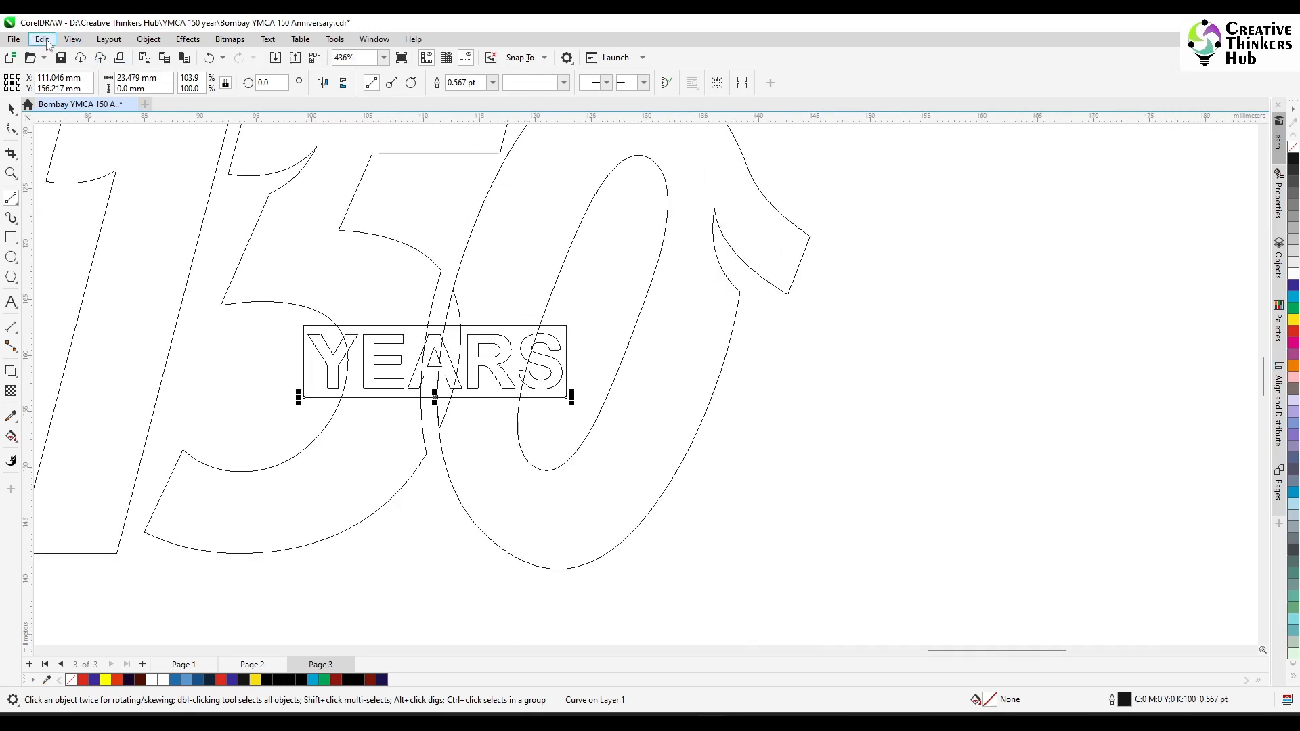
Step: Switch from wireframe back to the full-colour view and fill the YEARS text blue (C100 M100 Y0 K0)
click(72, 40)
click(95, 87)
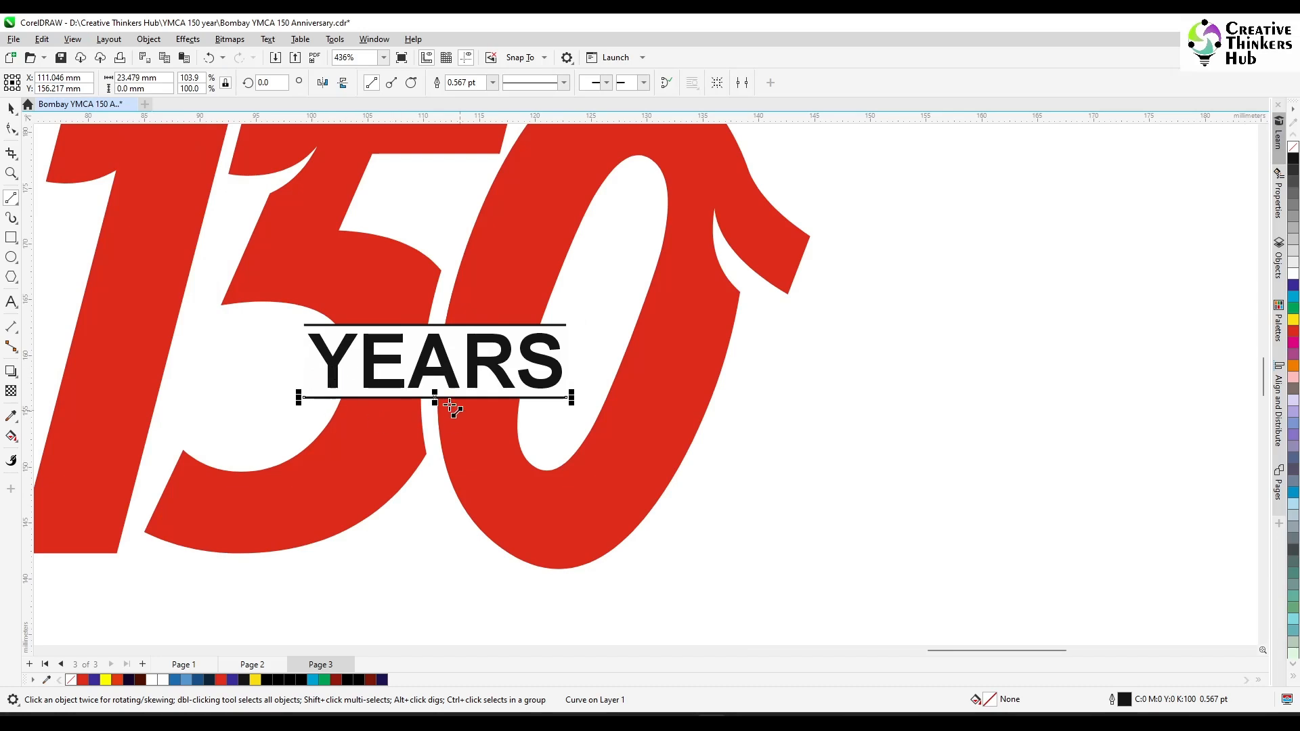
click(11, 107)
click(546, 352)
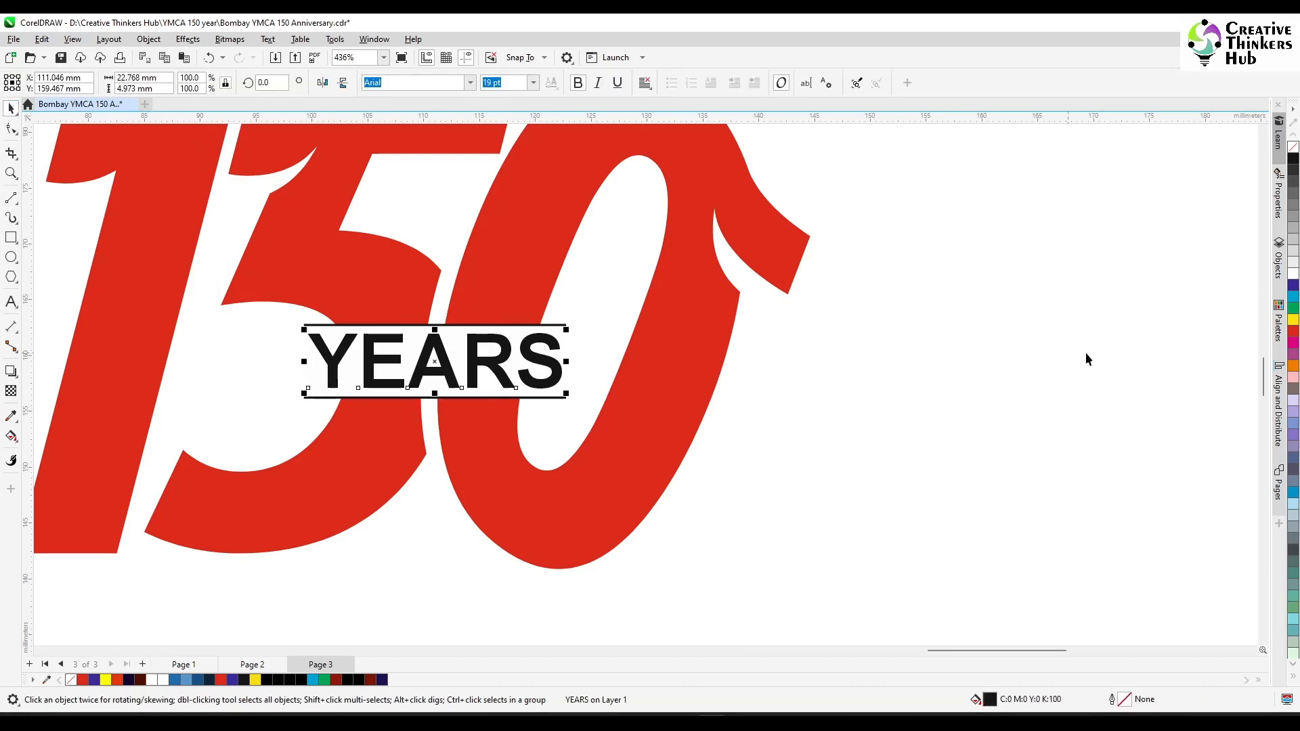
click(1293, 287)
Step: Colour the outlines of the two lines above and below YEARS the same blue
click(555, 325)
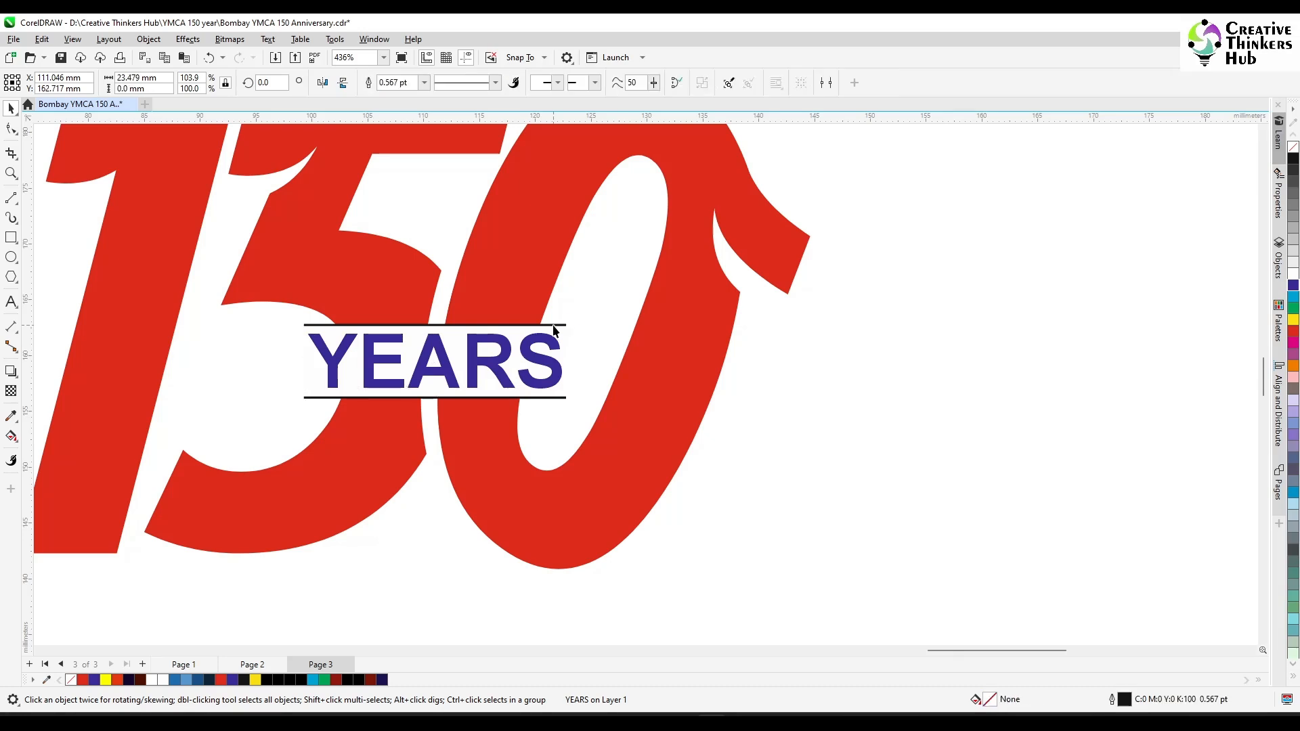
shift+click(548, 400)
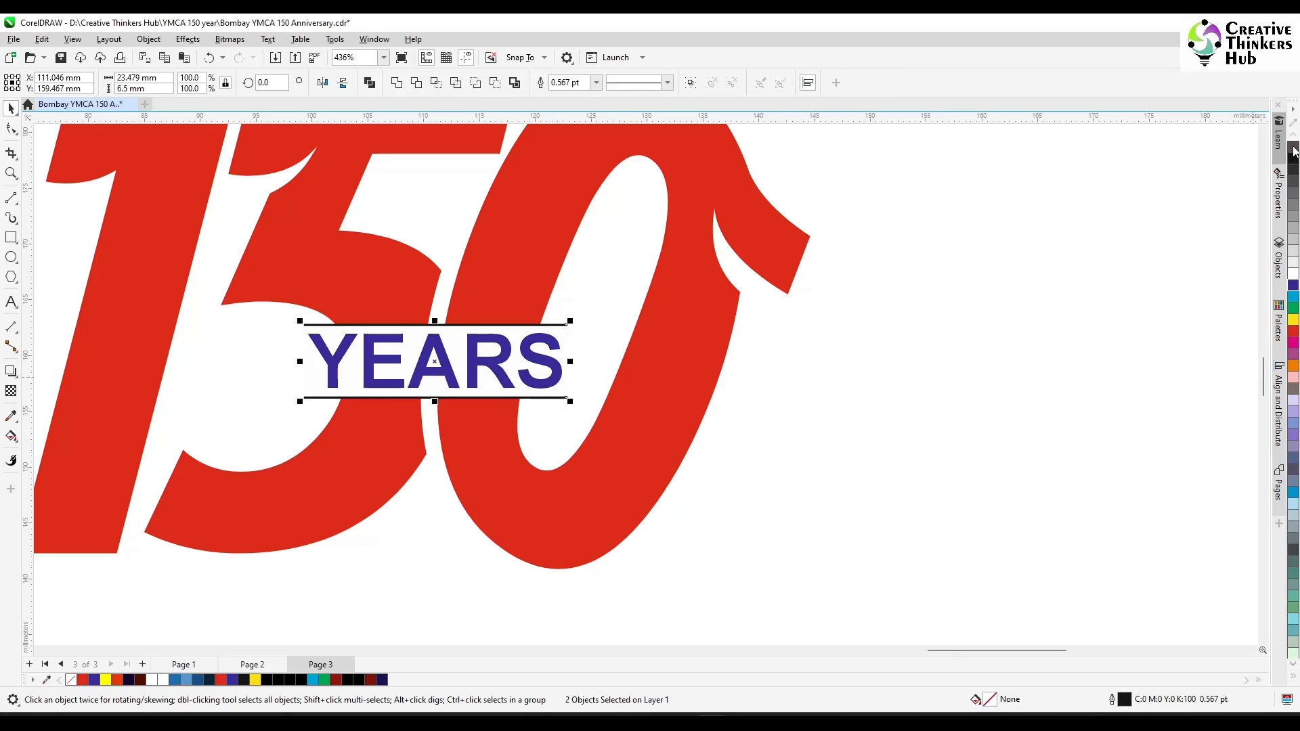
right_click(1294, 287)
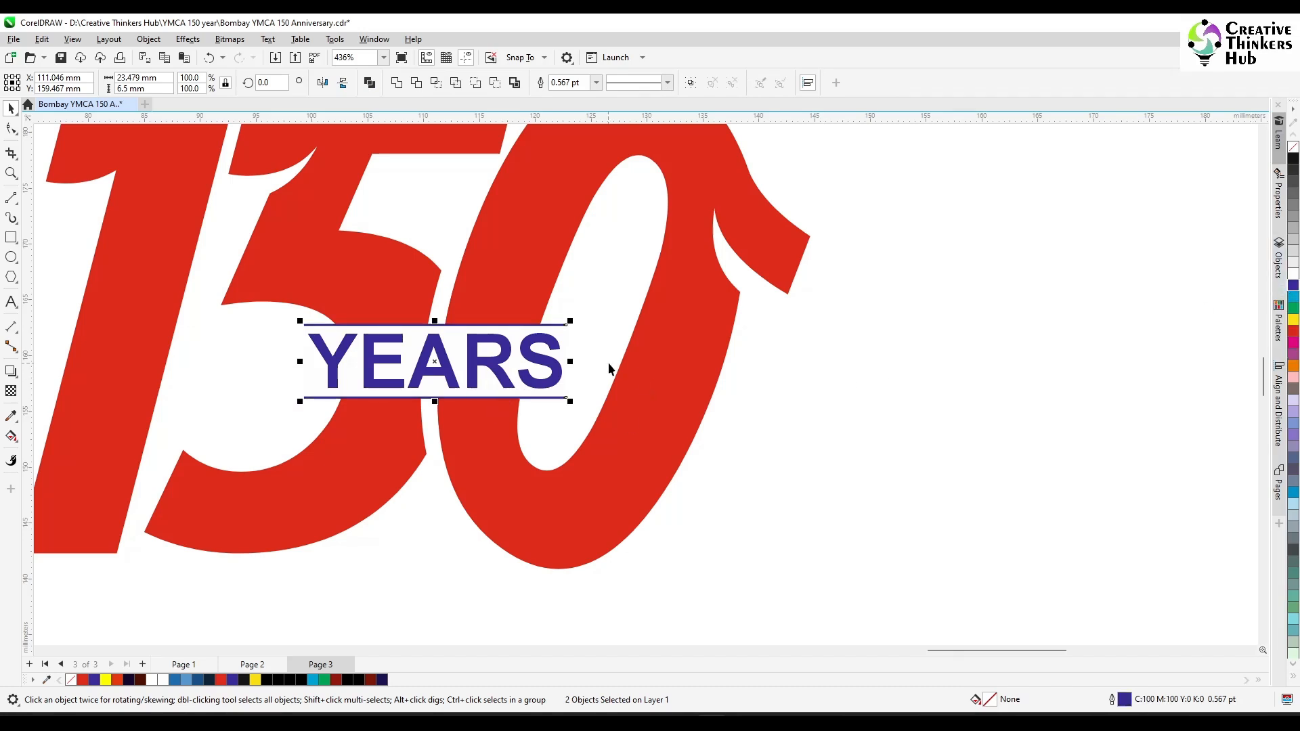
click(731, 410)
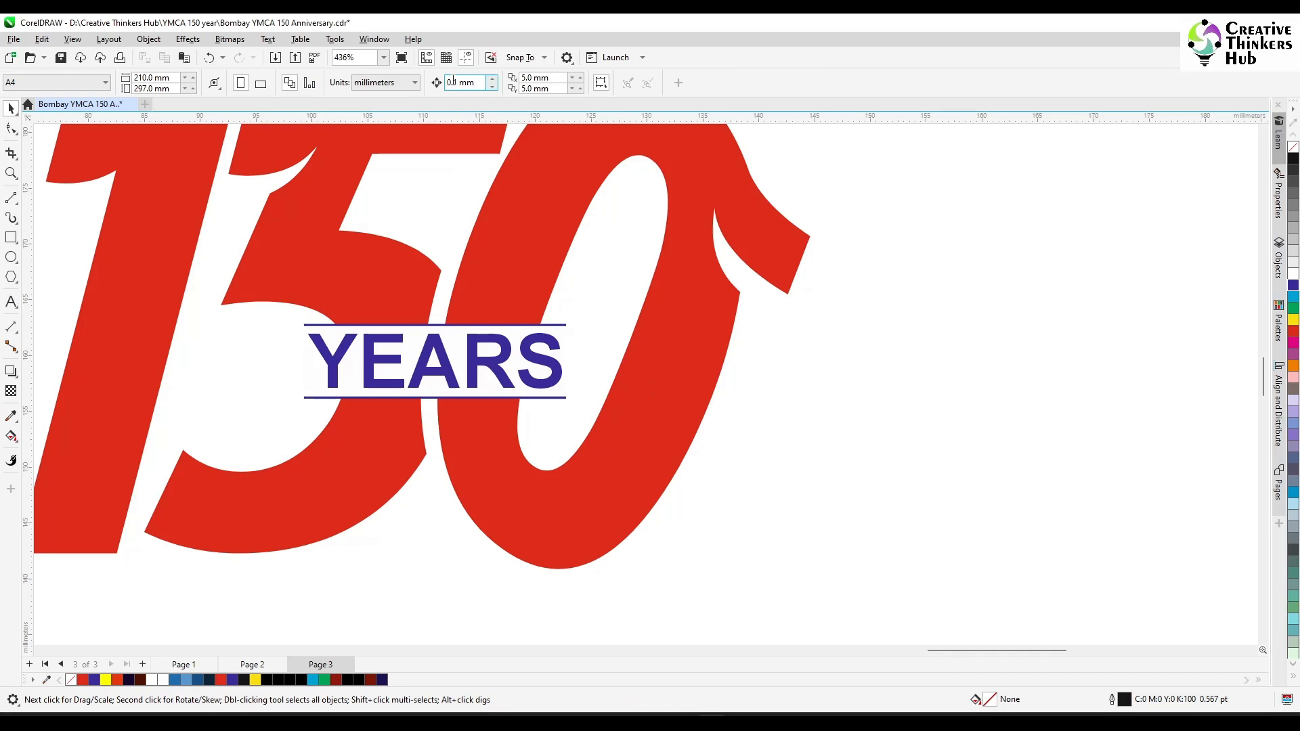
Step: Nudge the upper line 0.1 mm up and the lower line 0.1 mm down, away from the YEARS text
click(503, 325)
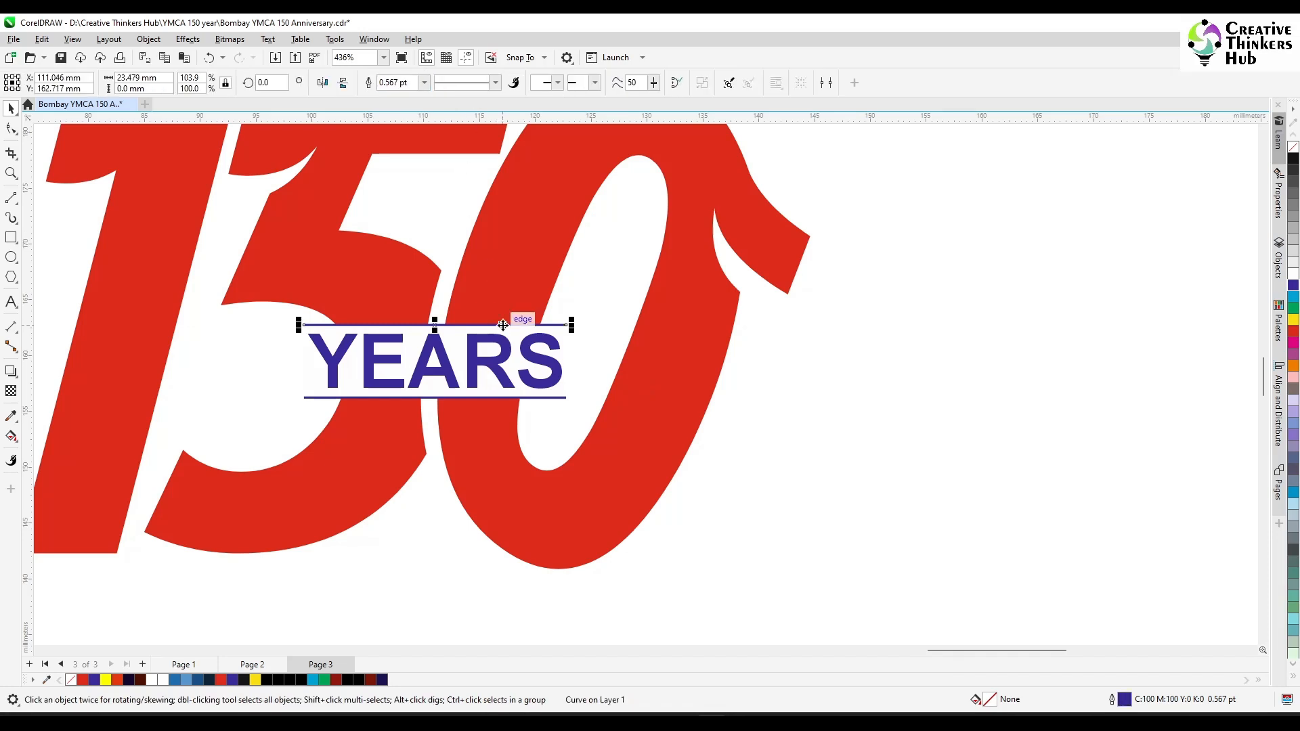
key(Up)
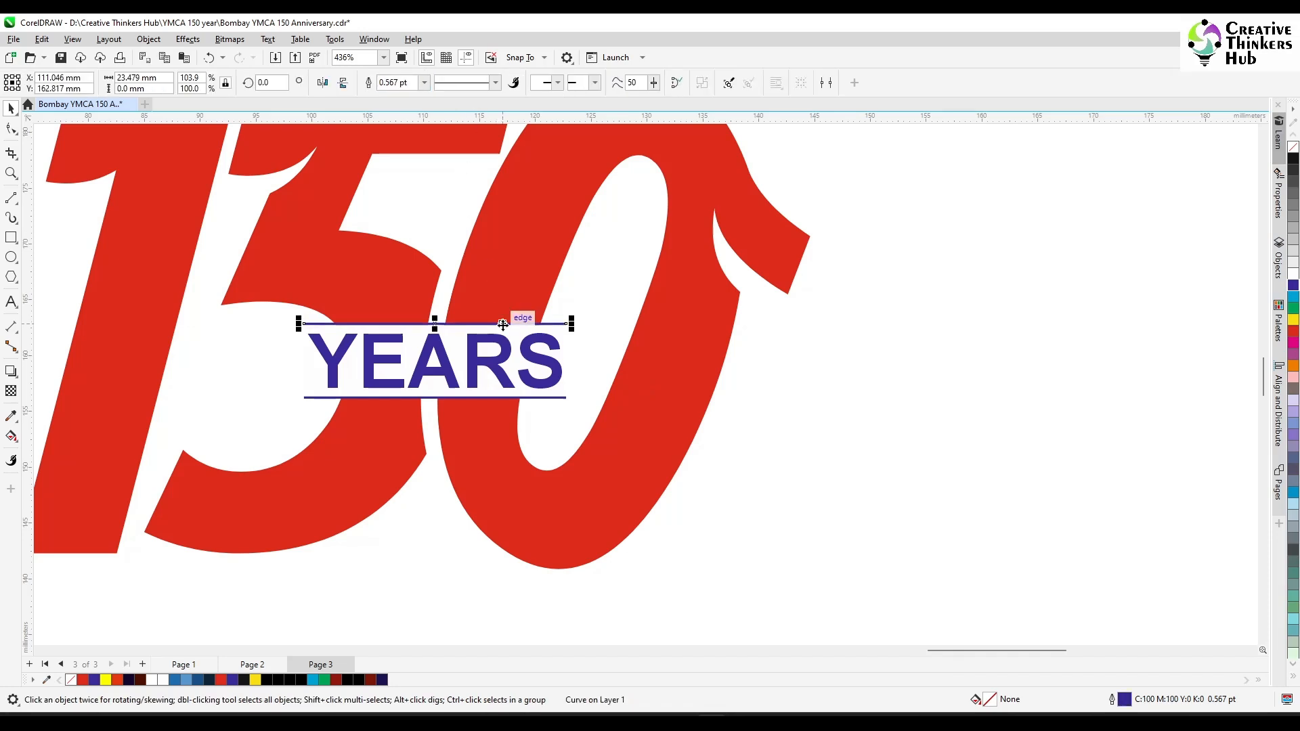
click(558, 399)
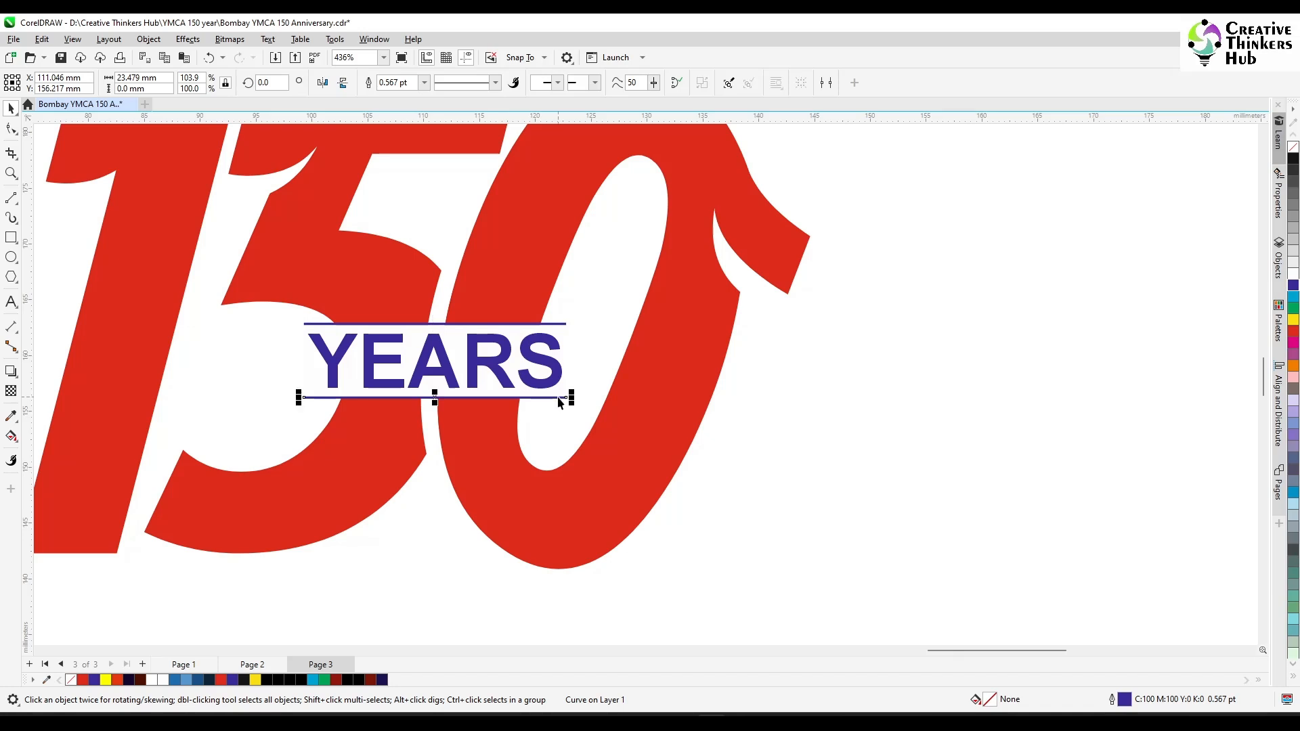
key(Down)
click(796, 448)
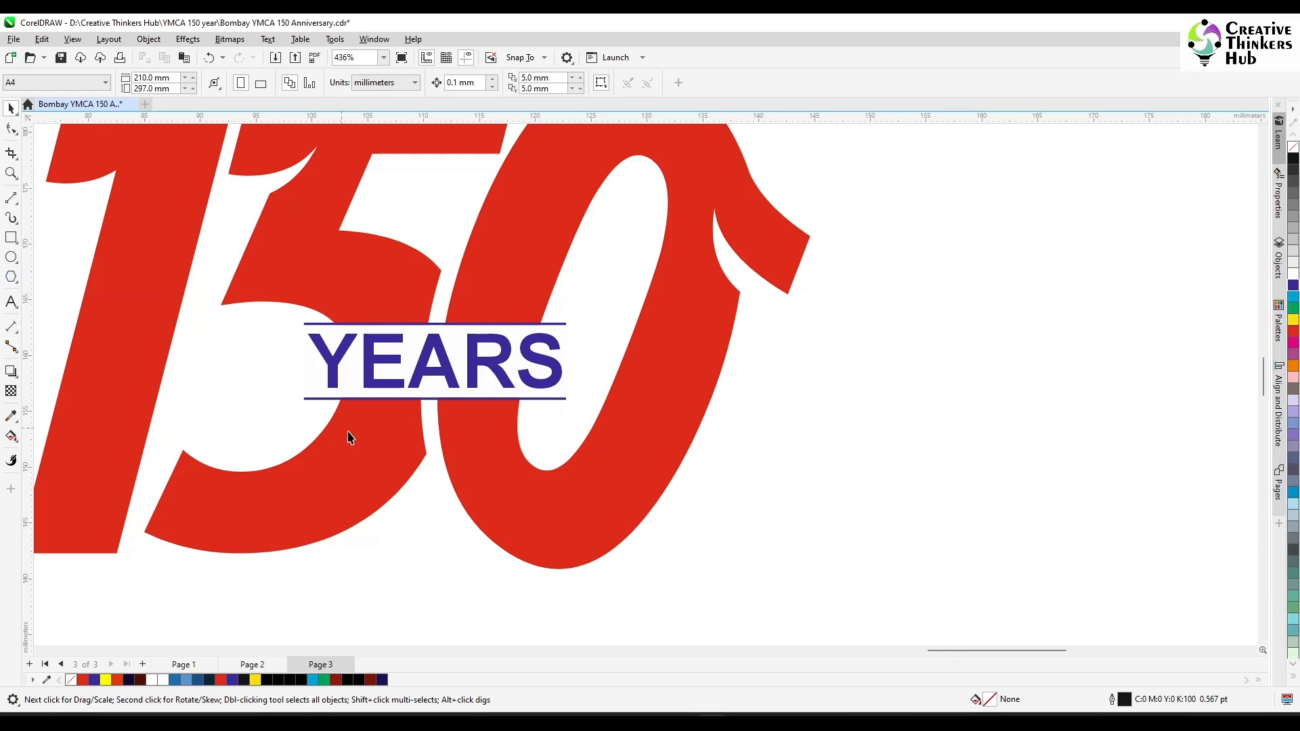
Step: Draw a 3-sided polygon about 10.1 mm wide and 3.6 mm high from the upper line's start, over the YEARS text
scroll(503, 381, down, 4)
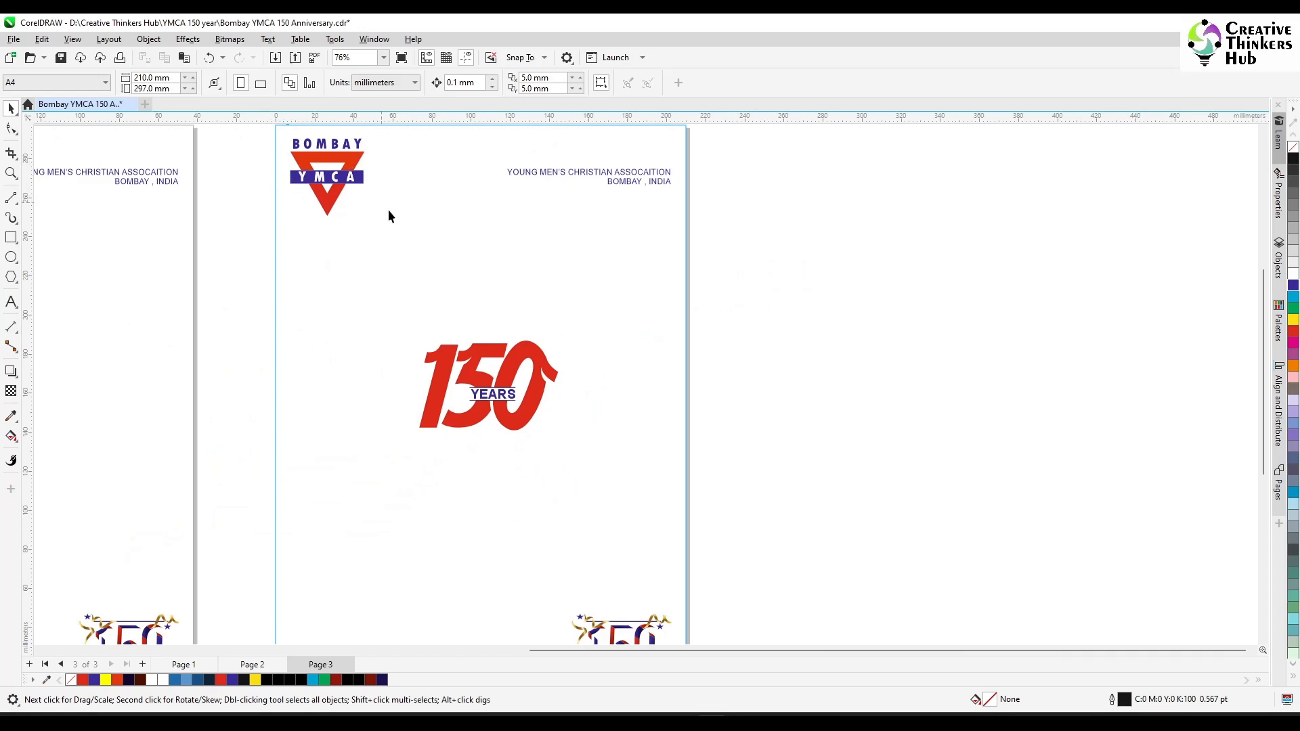
scroll(476, 422, up, 5)
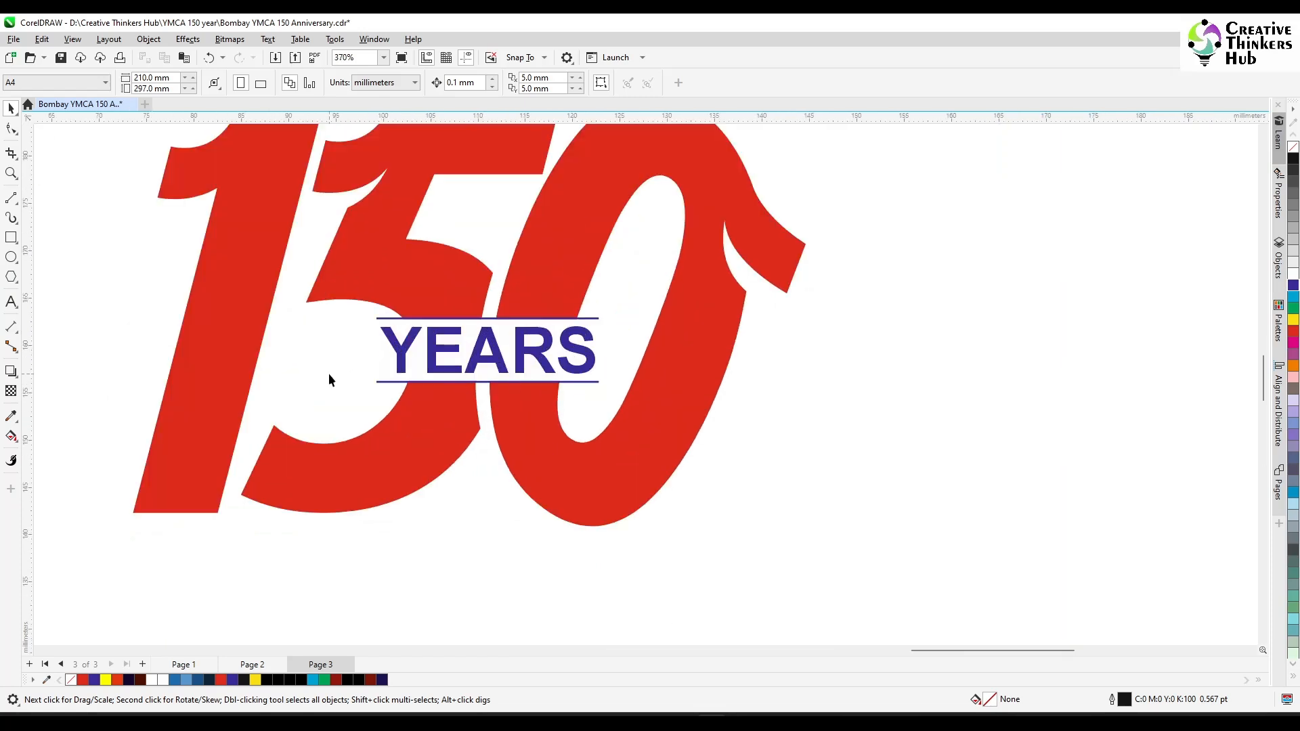
scroll(418, 389, up, 1)
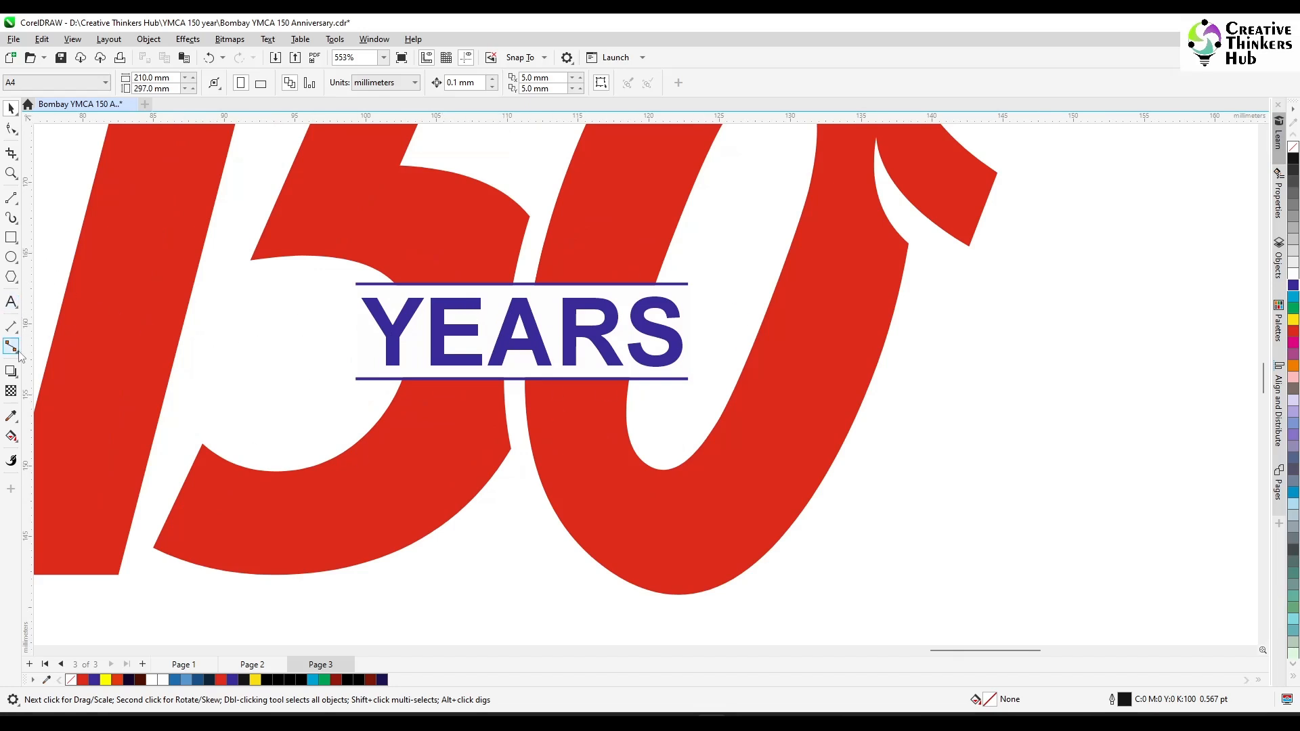
click(10, 276)
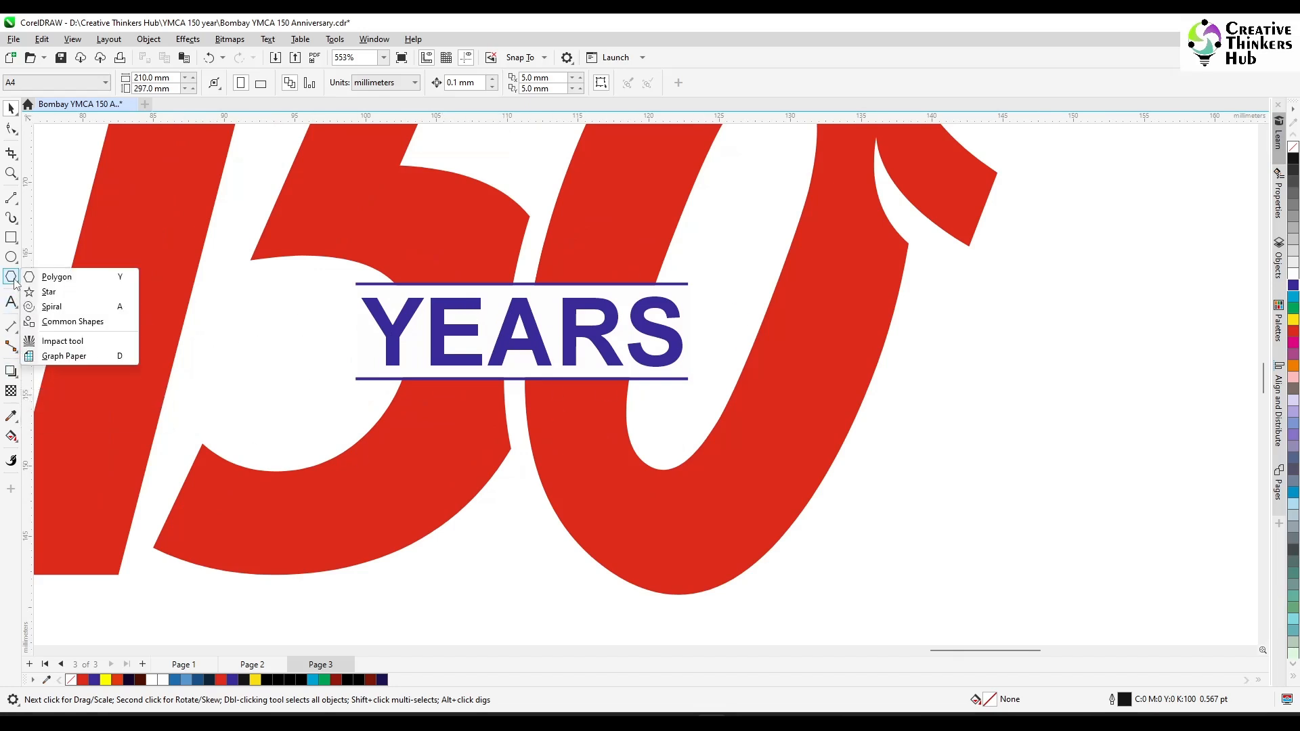
click(46, 281)
click(387, 82)
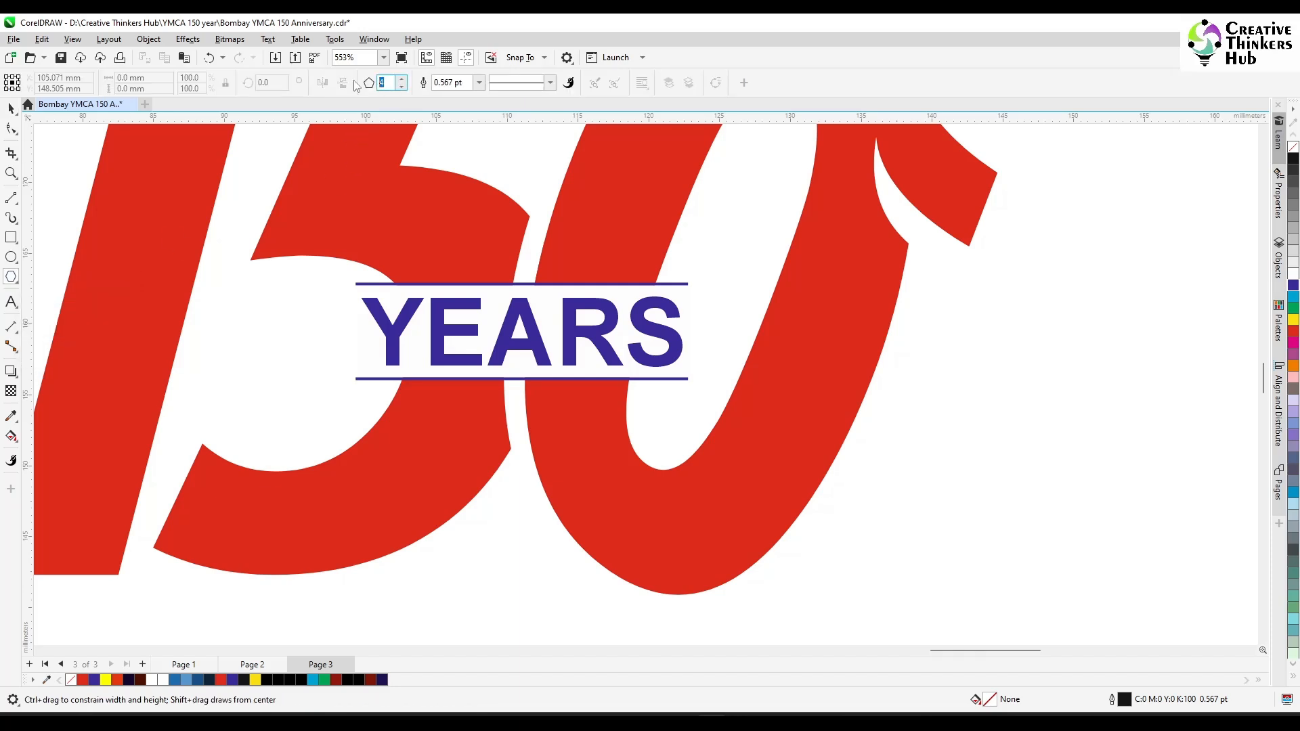
text(3)
key(Return)
drag(355, 285, 514, 339)
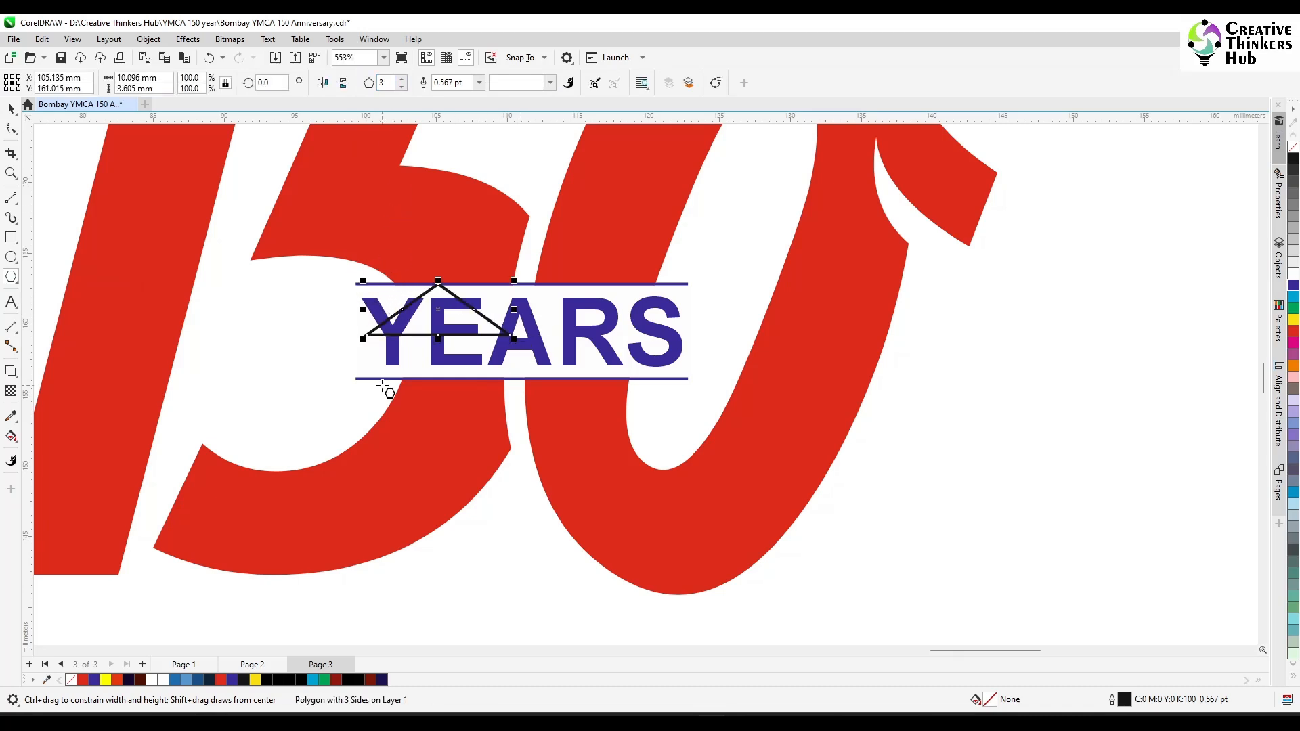
key(space)
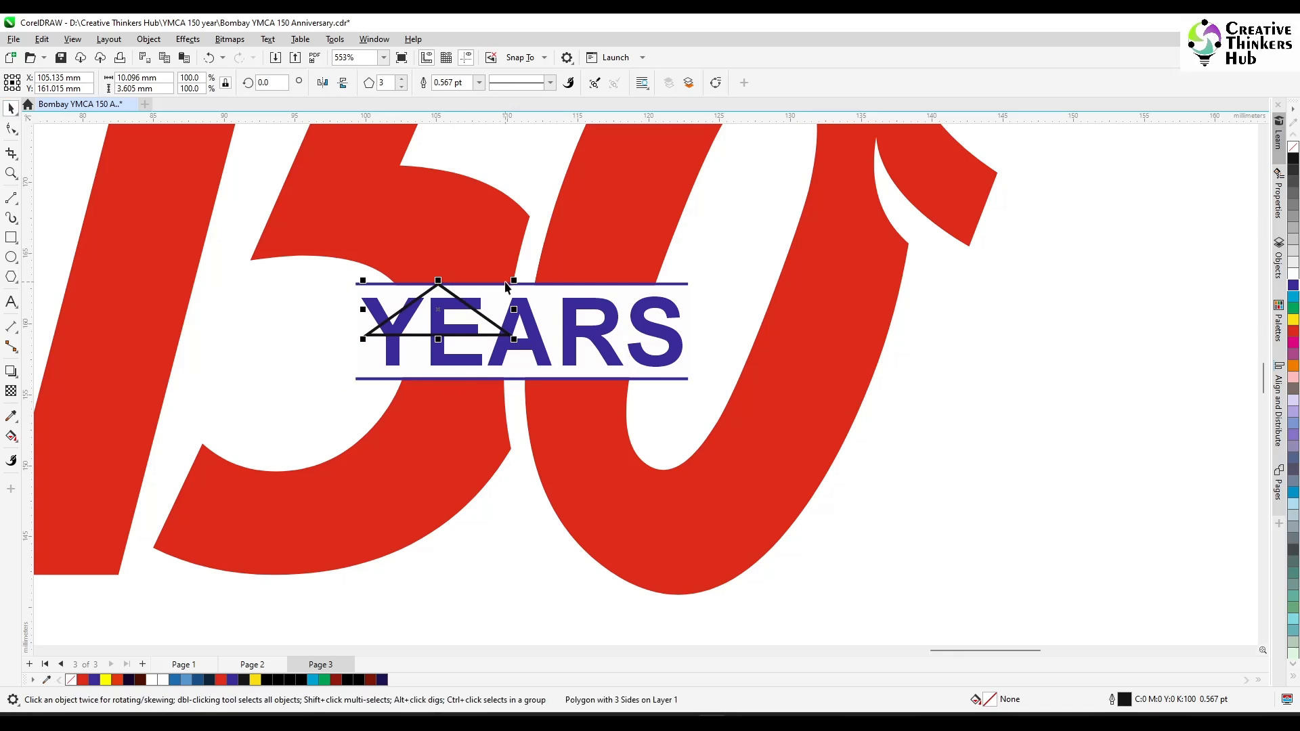
Step: Set the width of both blue lines together to 24 mm
click(542, 289)
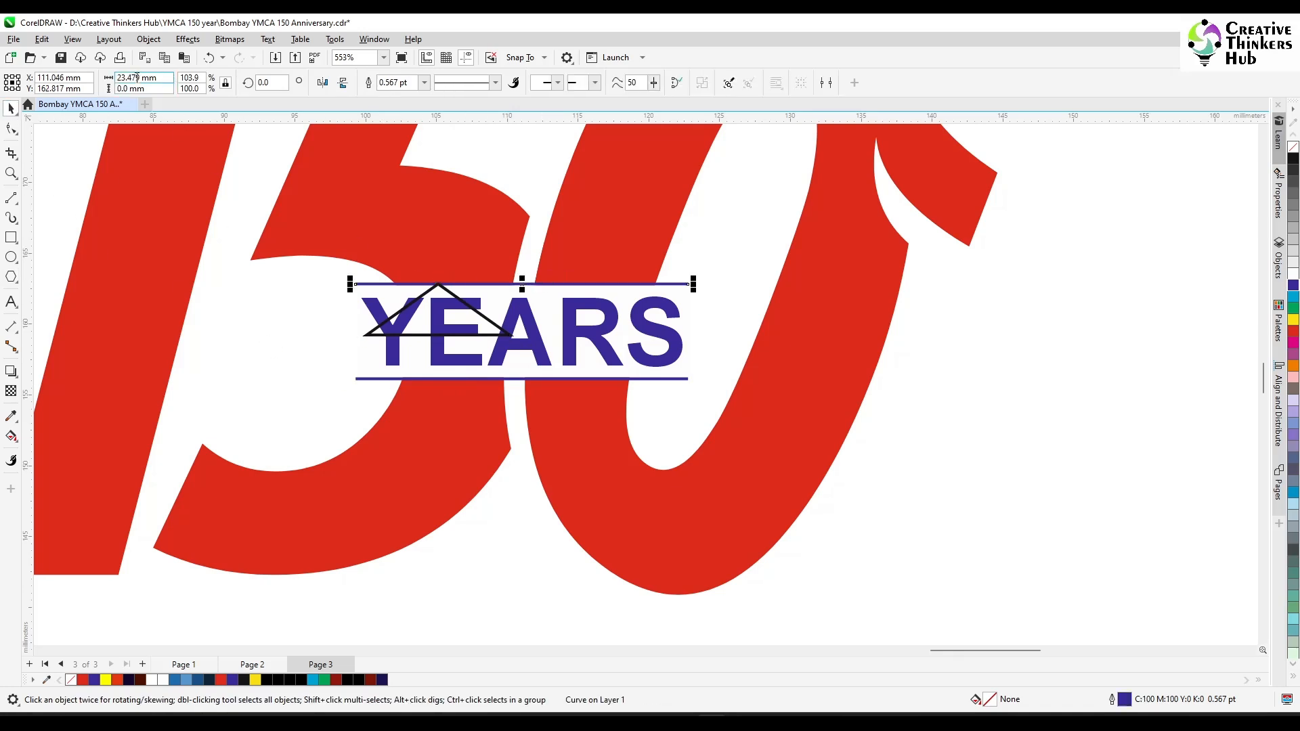
shift+click(360, 379)
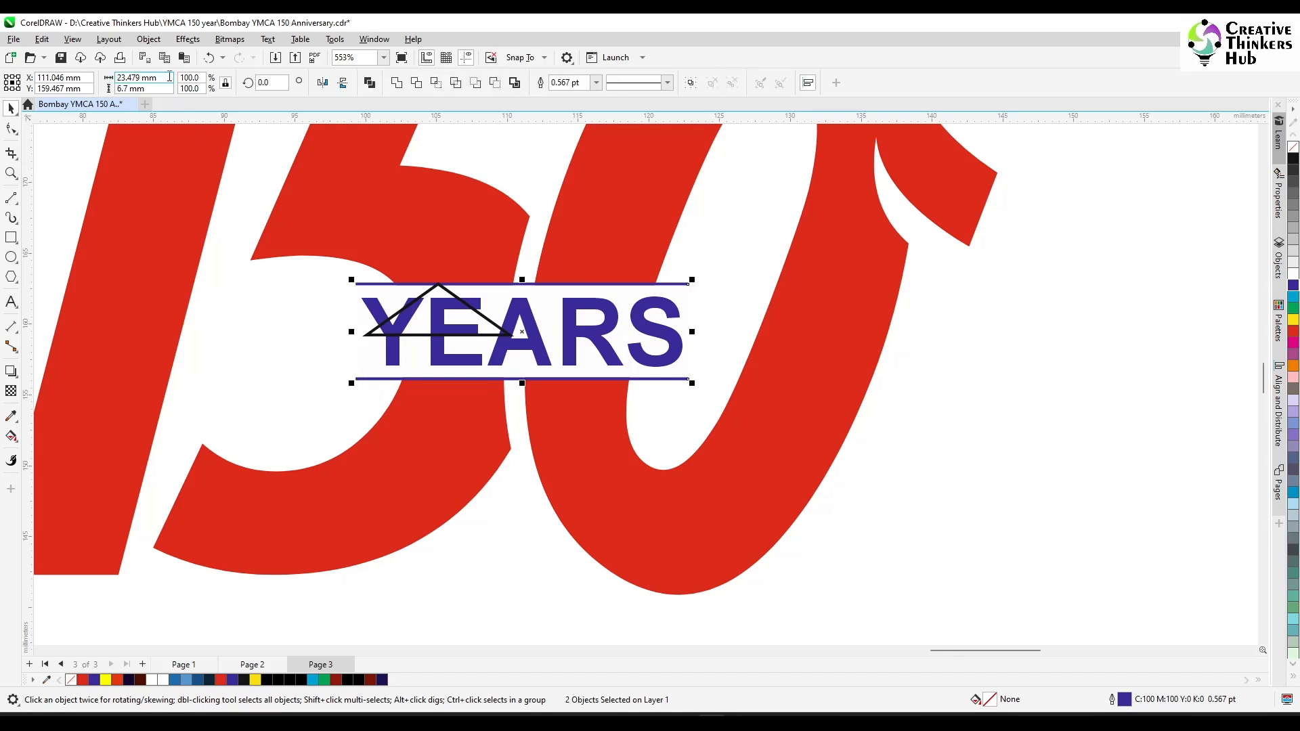
drag(161, 78, 107, 78)
text(24)
key(Return)
click(926, 409)
Step: Set the triangle's width to 12 mm, flip it vertically and align its corner with the upper line's start
click(479, 315)
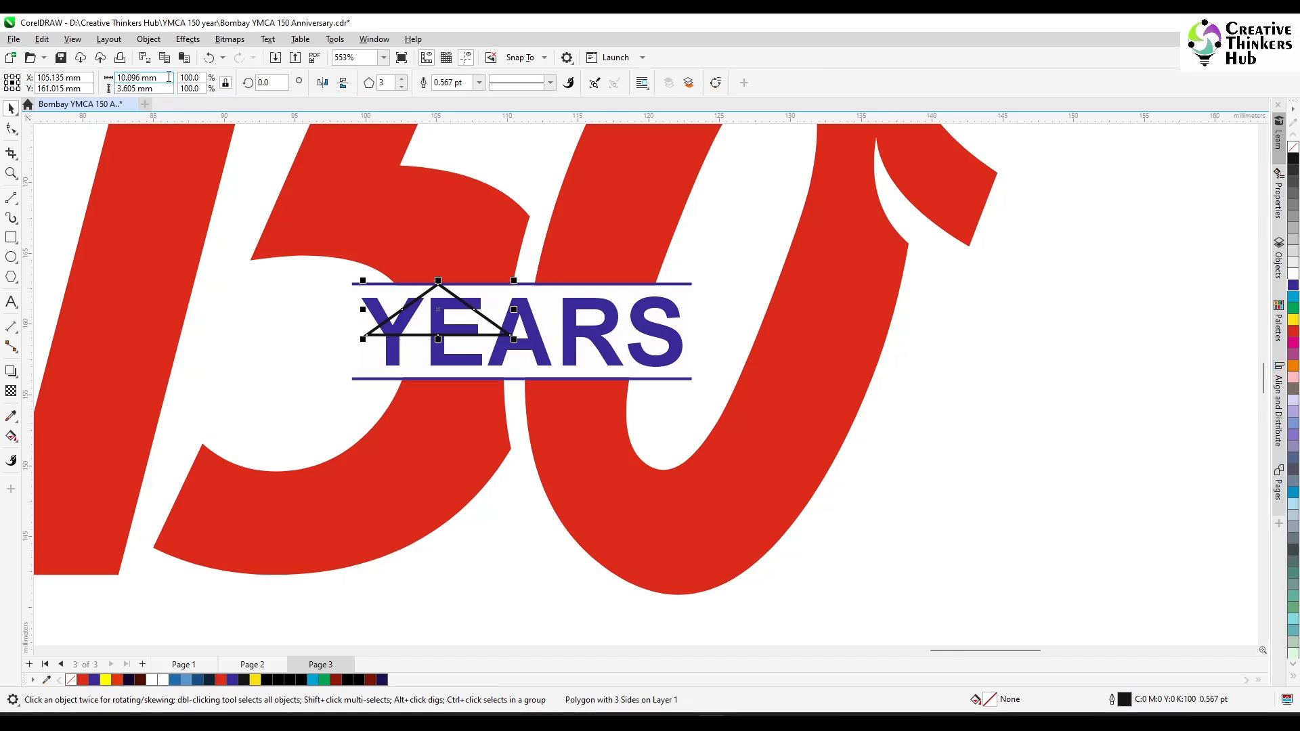
double_click(142, 77)
text(12)
key(Return)
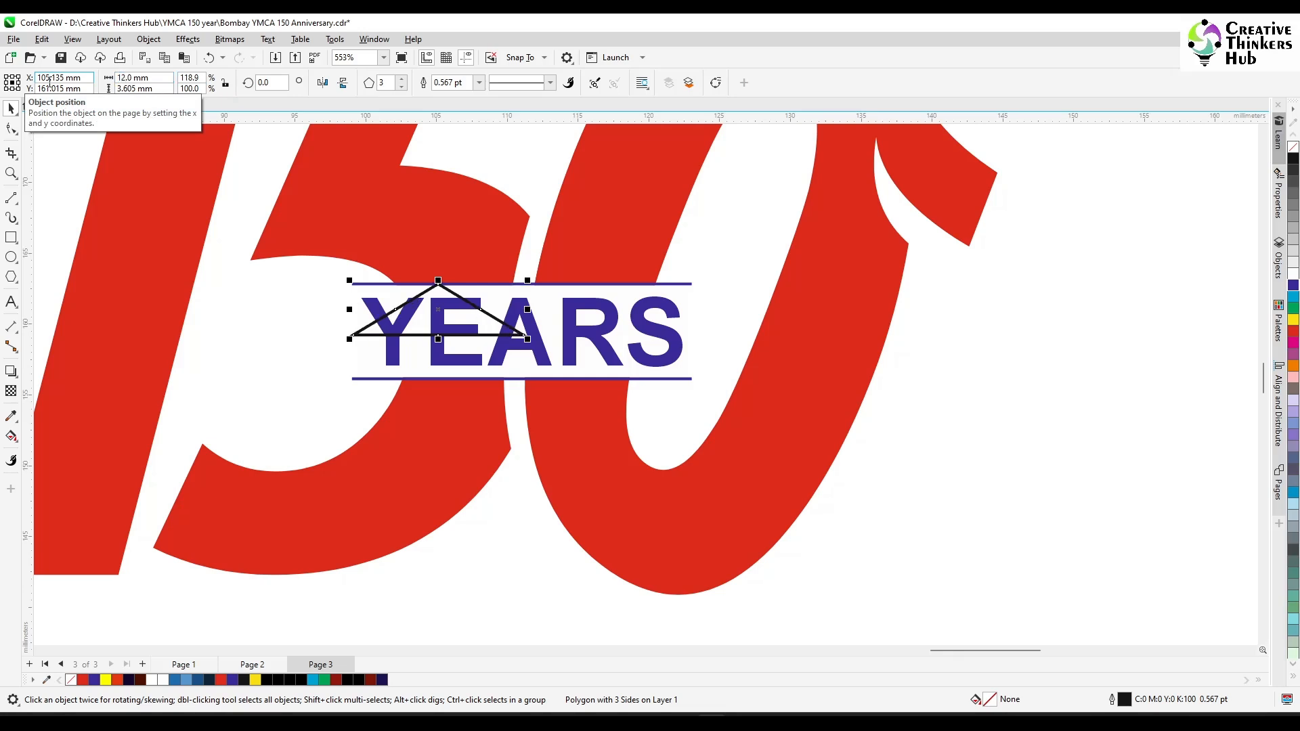
click(343, 82)
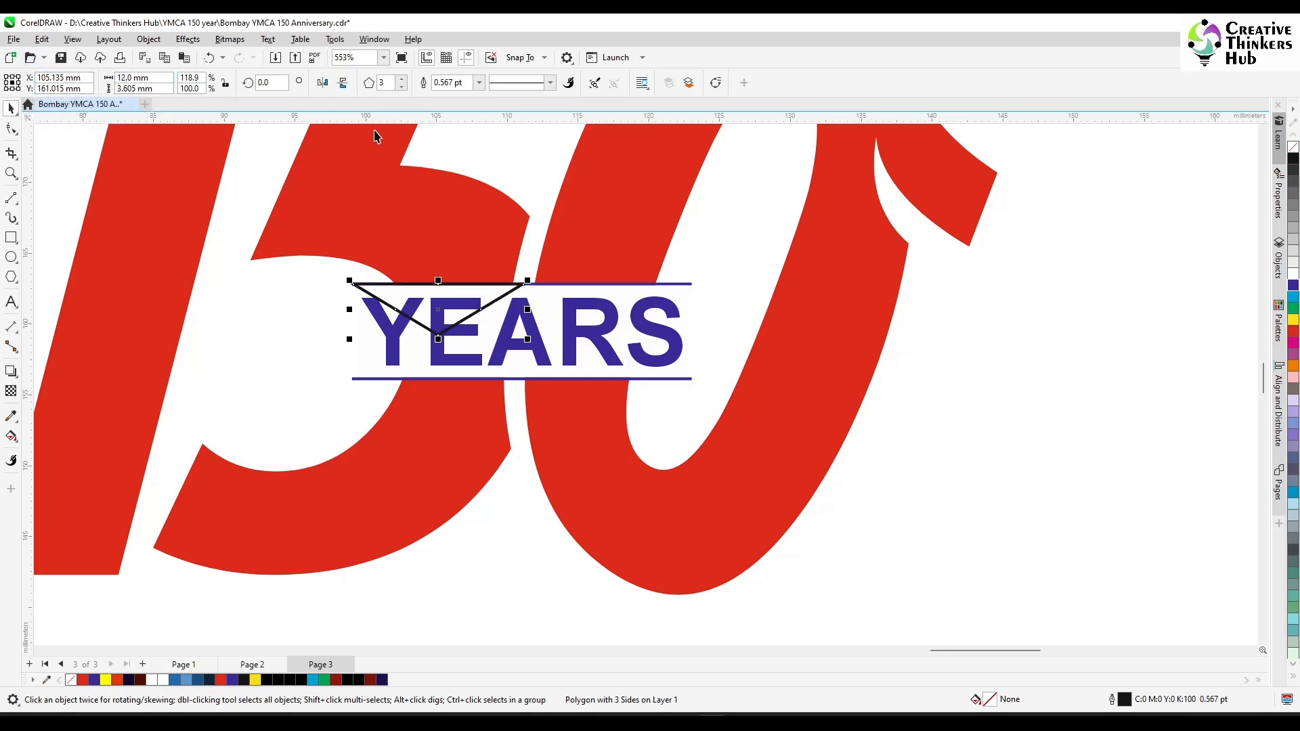
drag(437, 304, 436, 304)
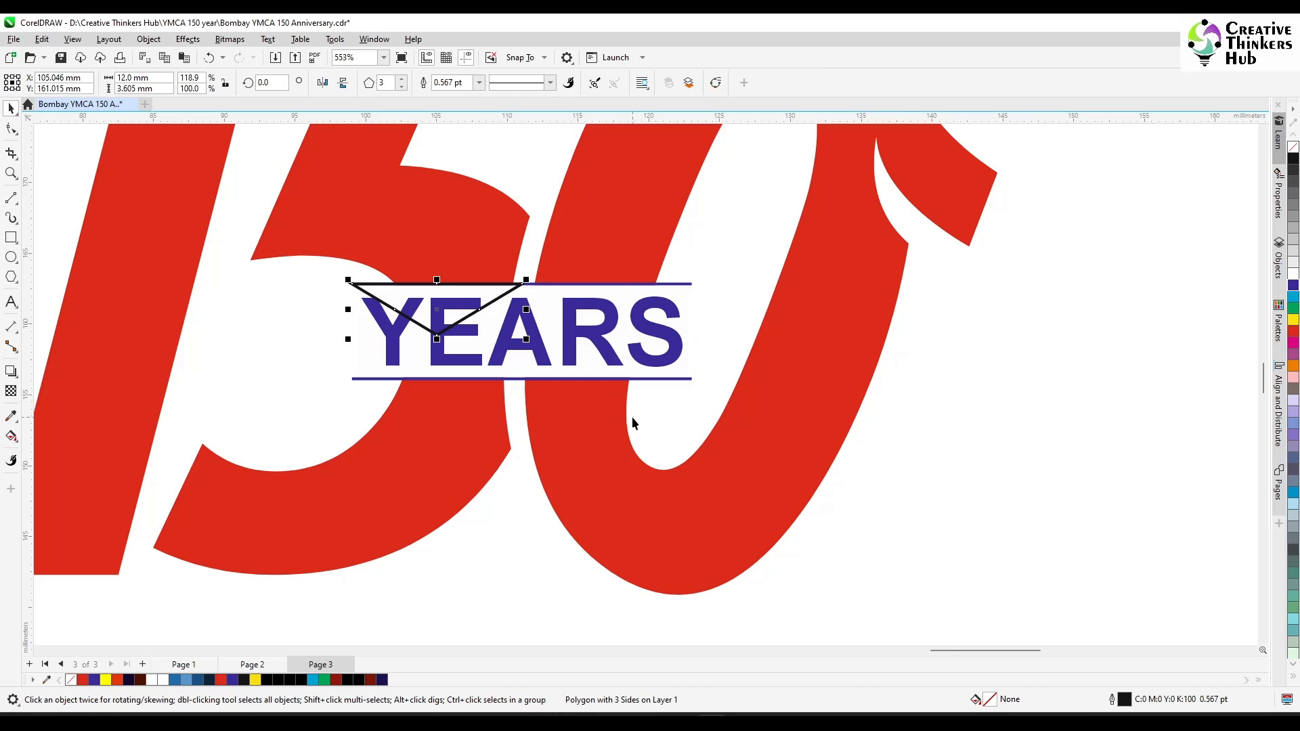
Step: Remove the triangle's outline and give it a linear fountain fill from 50% black to white, rotated 90°
right_click(1294, 148)
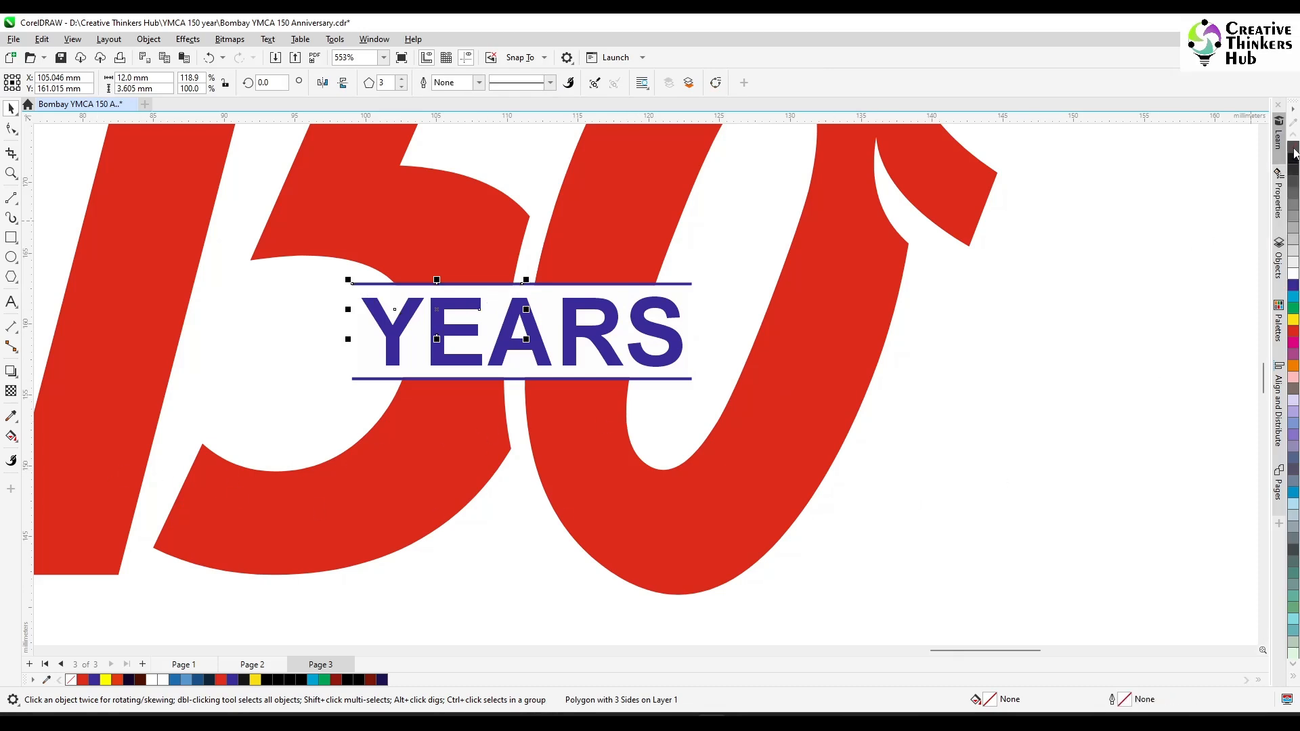
click(1293, 221)
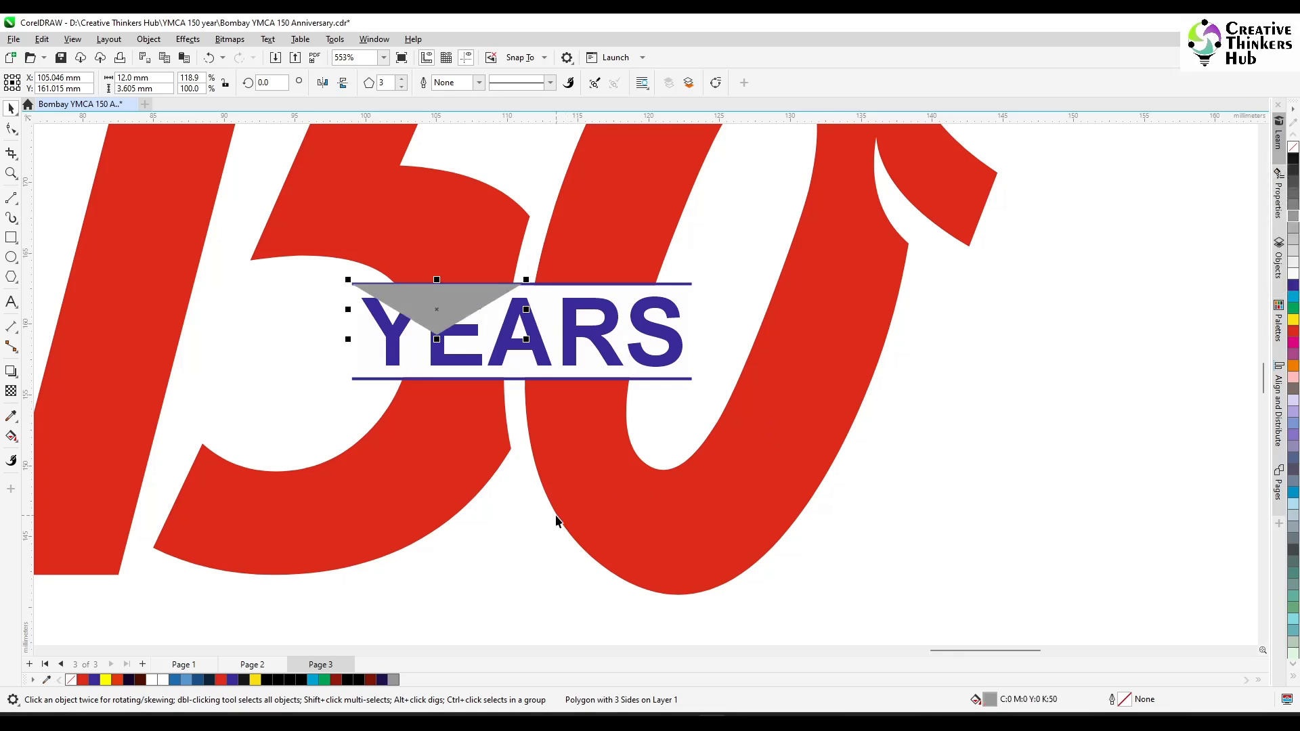
double_click(988, 701)
click(502, 201)
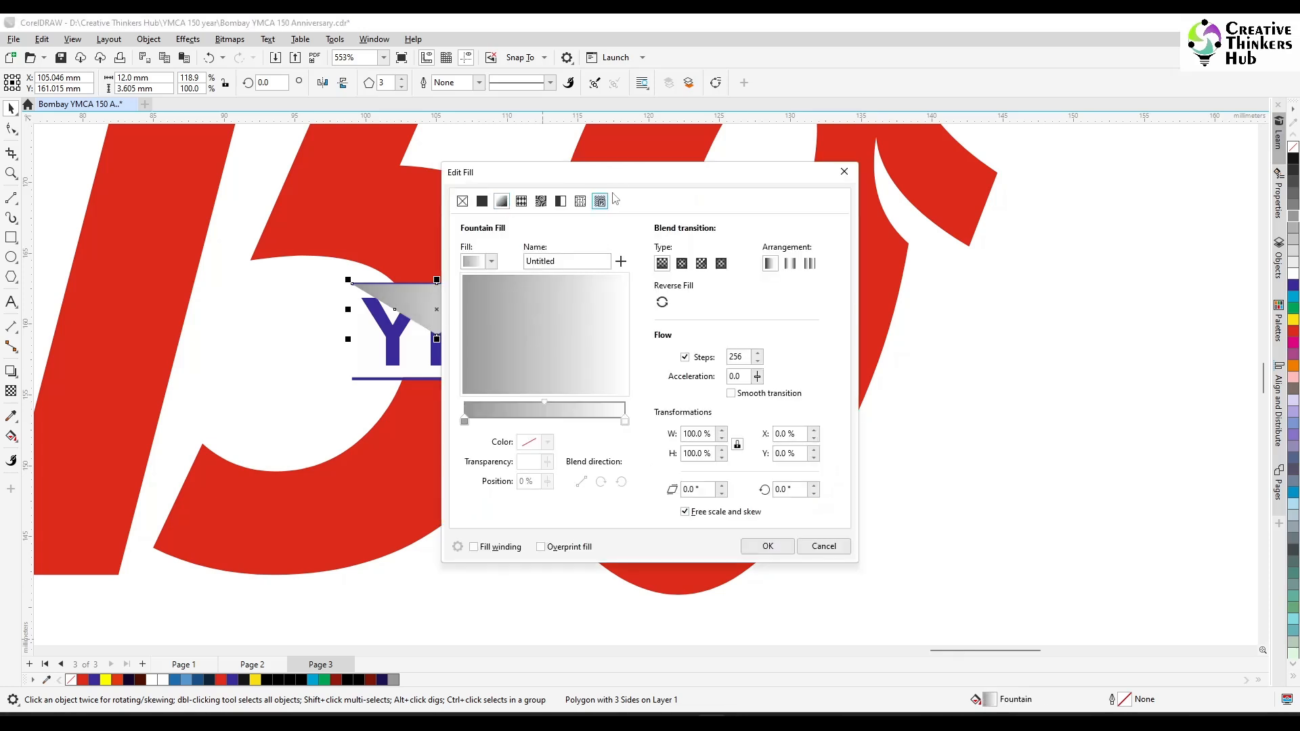
drag(616, 179, 894, 144)
double_click(1064, 448)
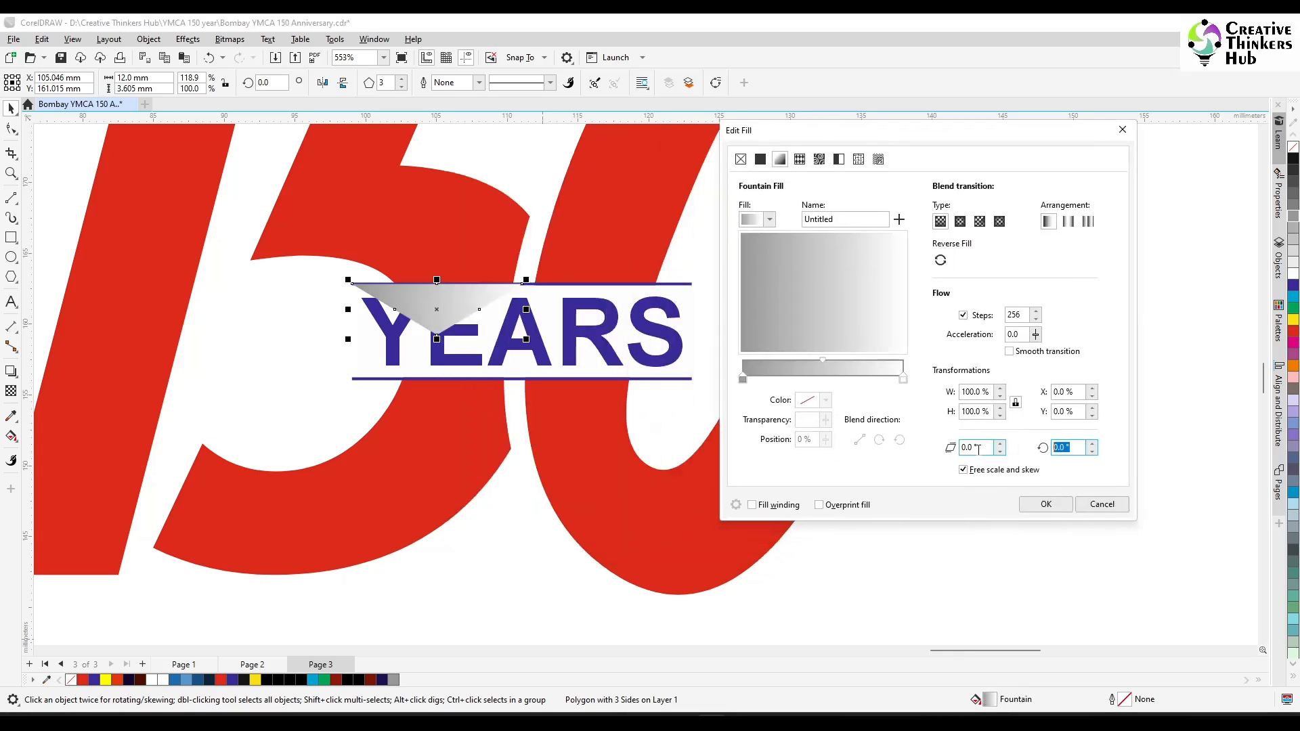
text(90)
key(Return)
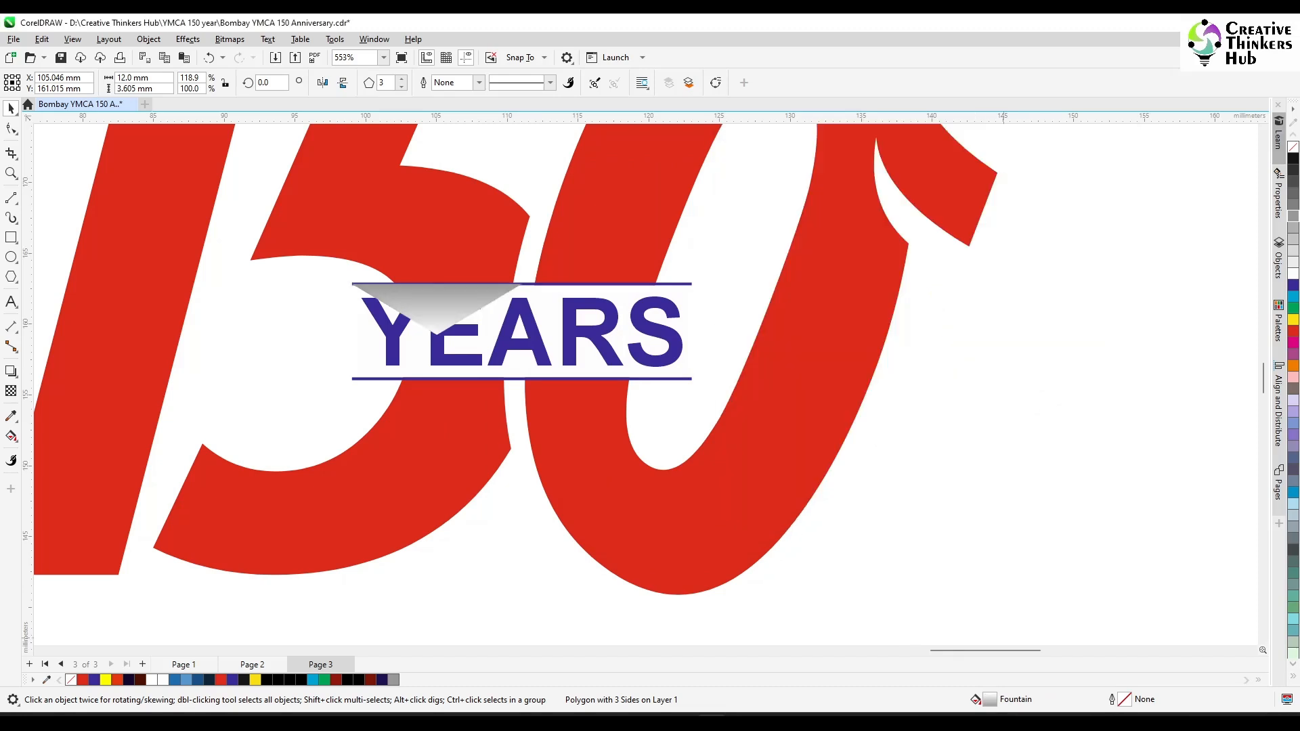
Step: Add a white colour node at the 62% position of the triangle's fountain fill
double_click(990, 702)
drag(671, 172, 1012, 140)
click(802, 385)
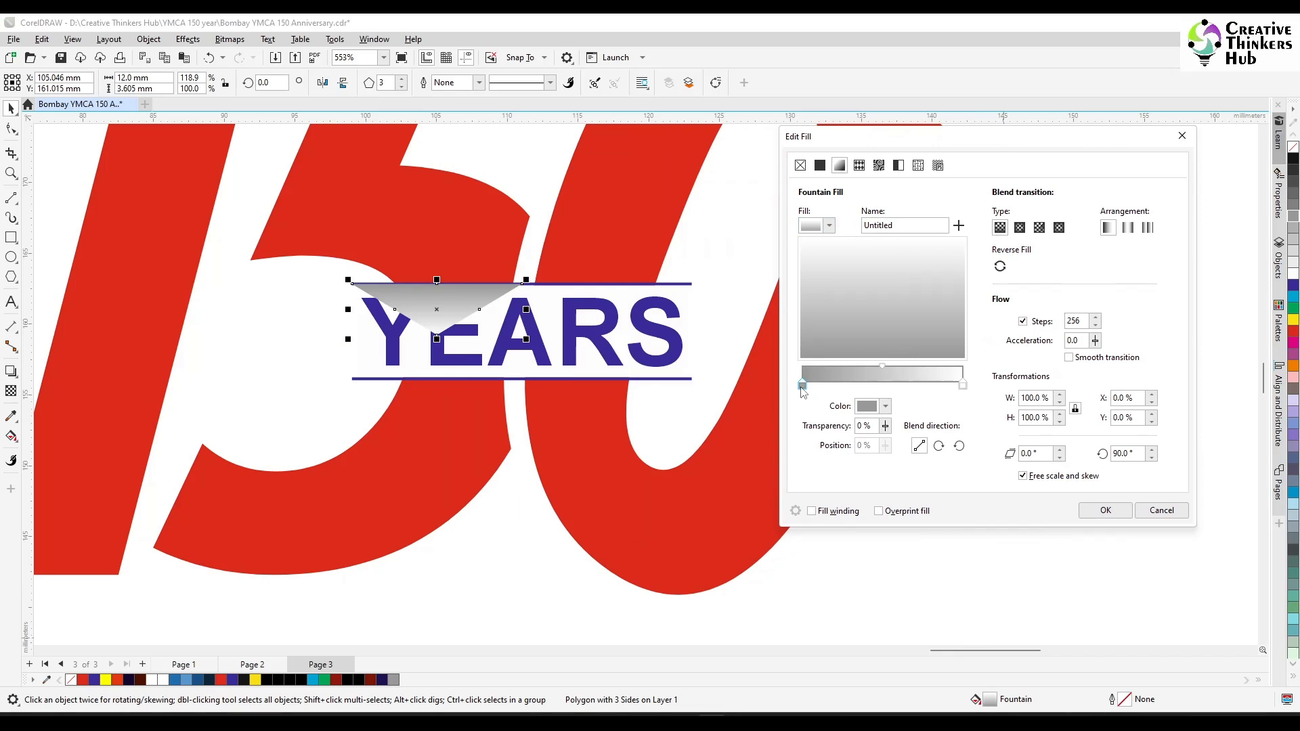
double_click(901, 384)
click(885, 407)
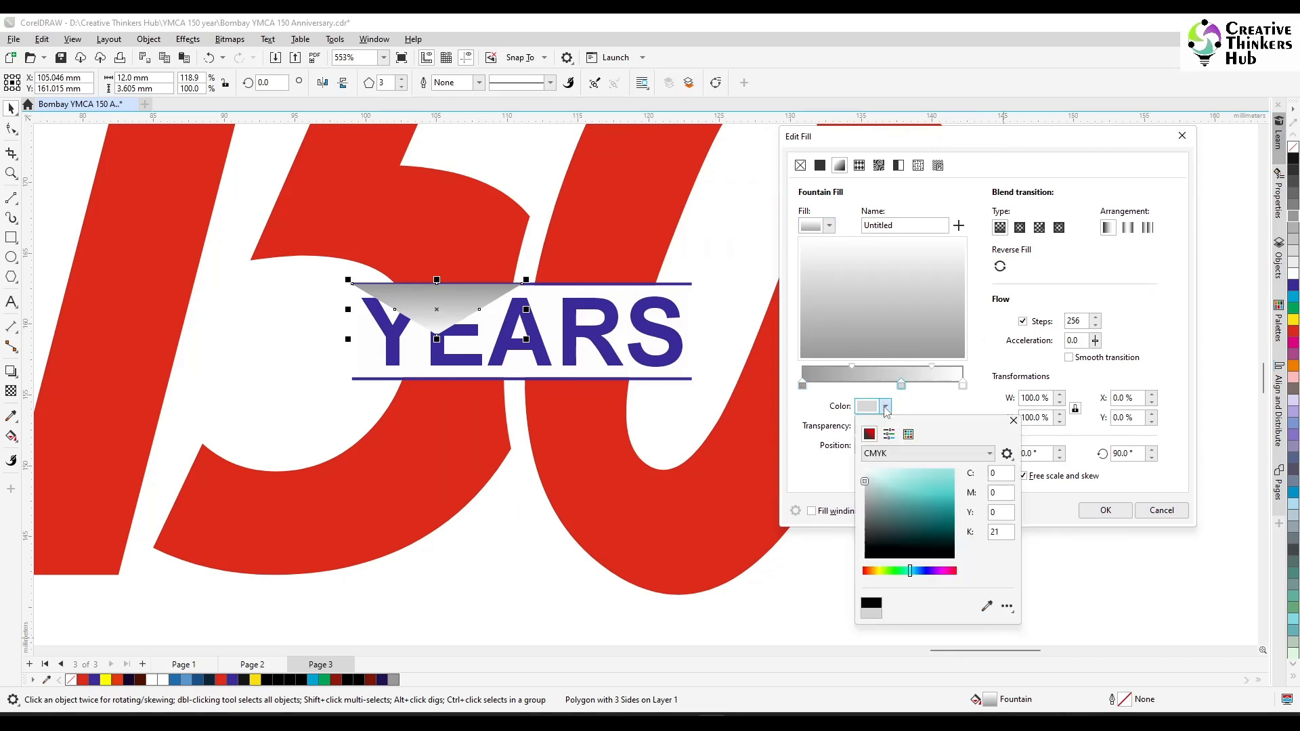
text(0)
key(Return)
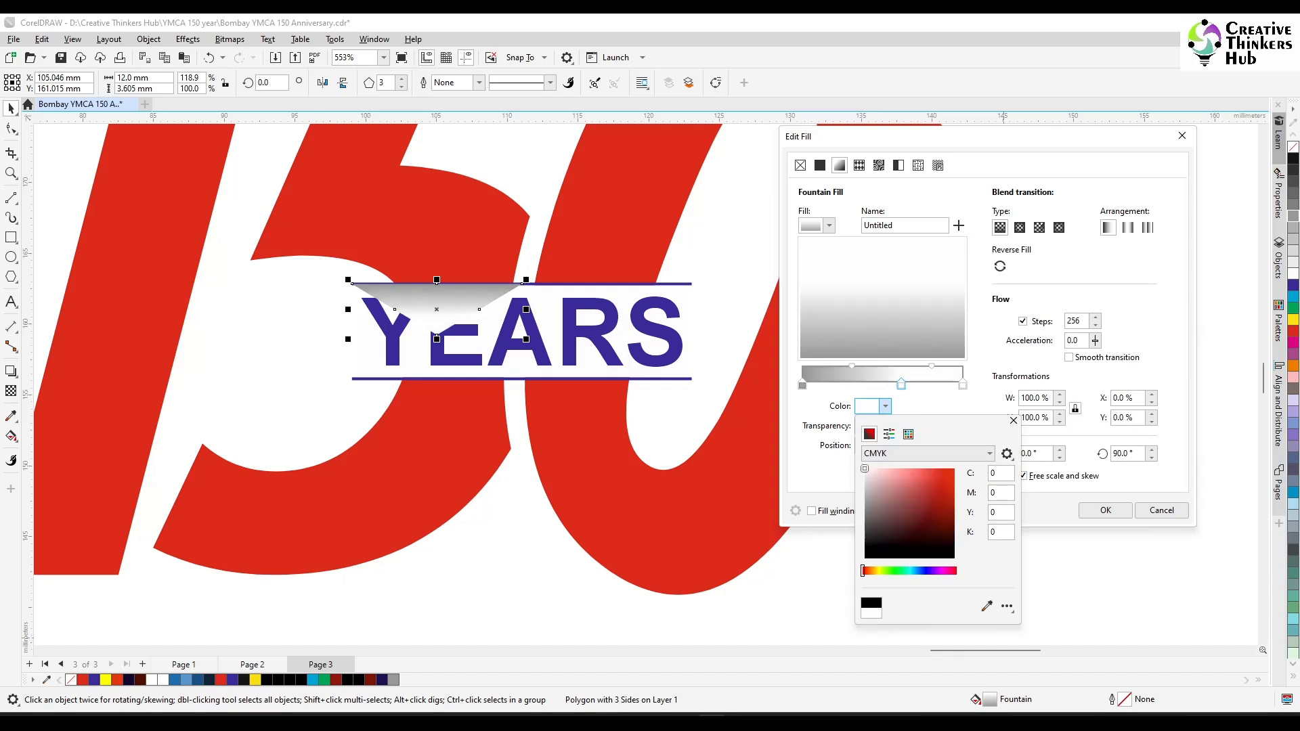
click(1014, 422)
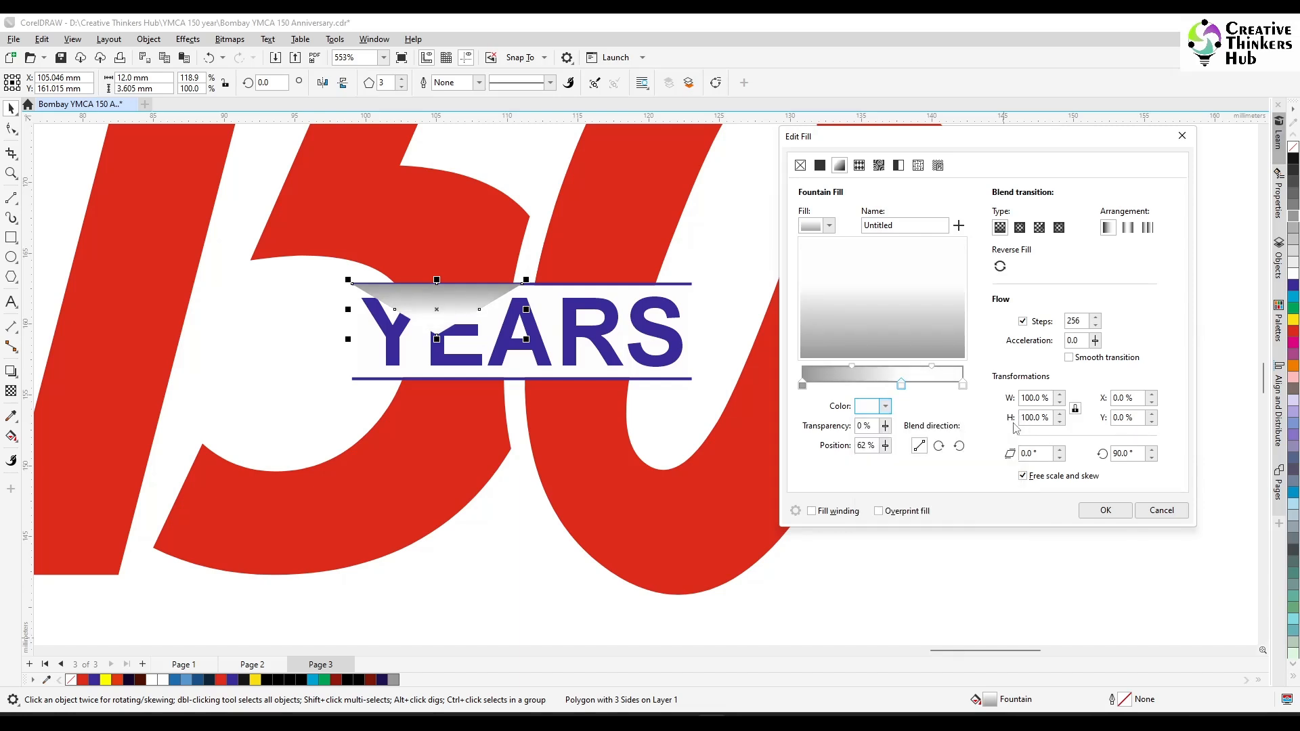
Step: Add a 40% black colour node near the start of the triangle's fountain fill
click(803, 385)
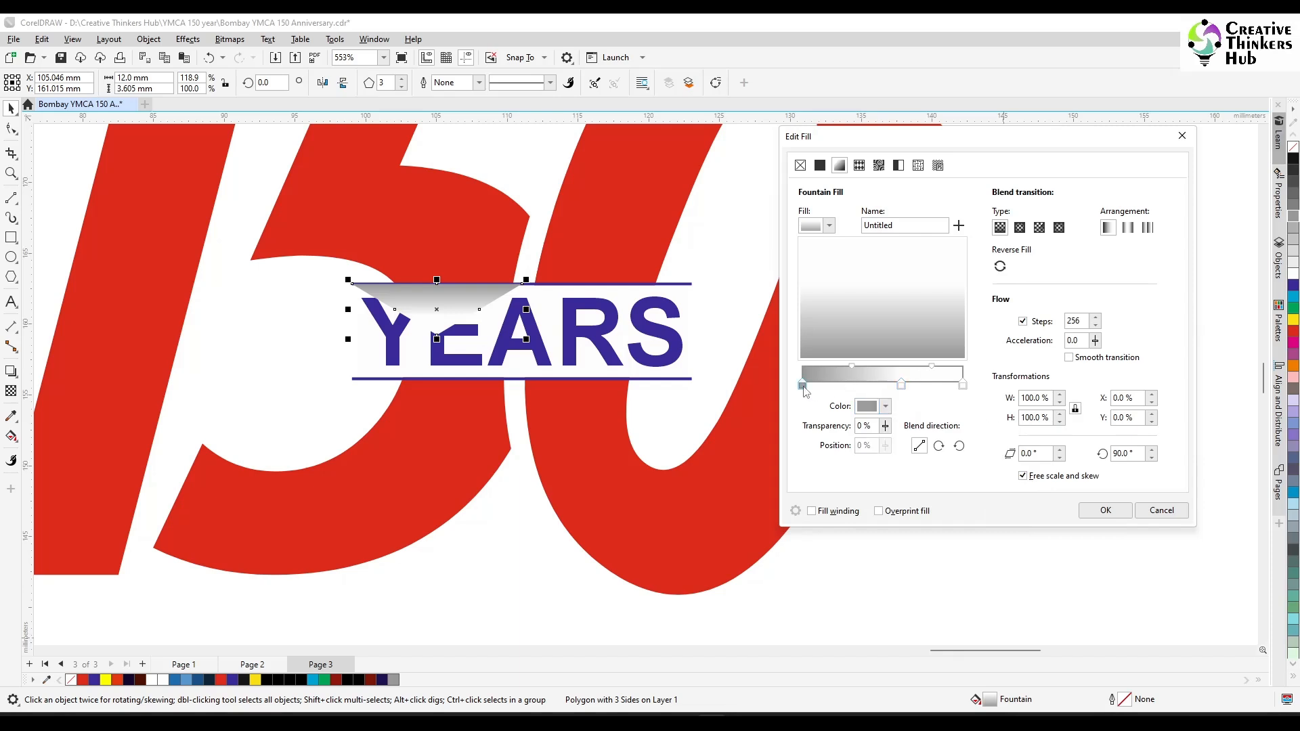
double_click(823, 385)
click(885, 406)
click(1002, 531)
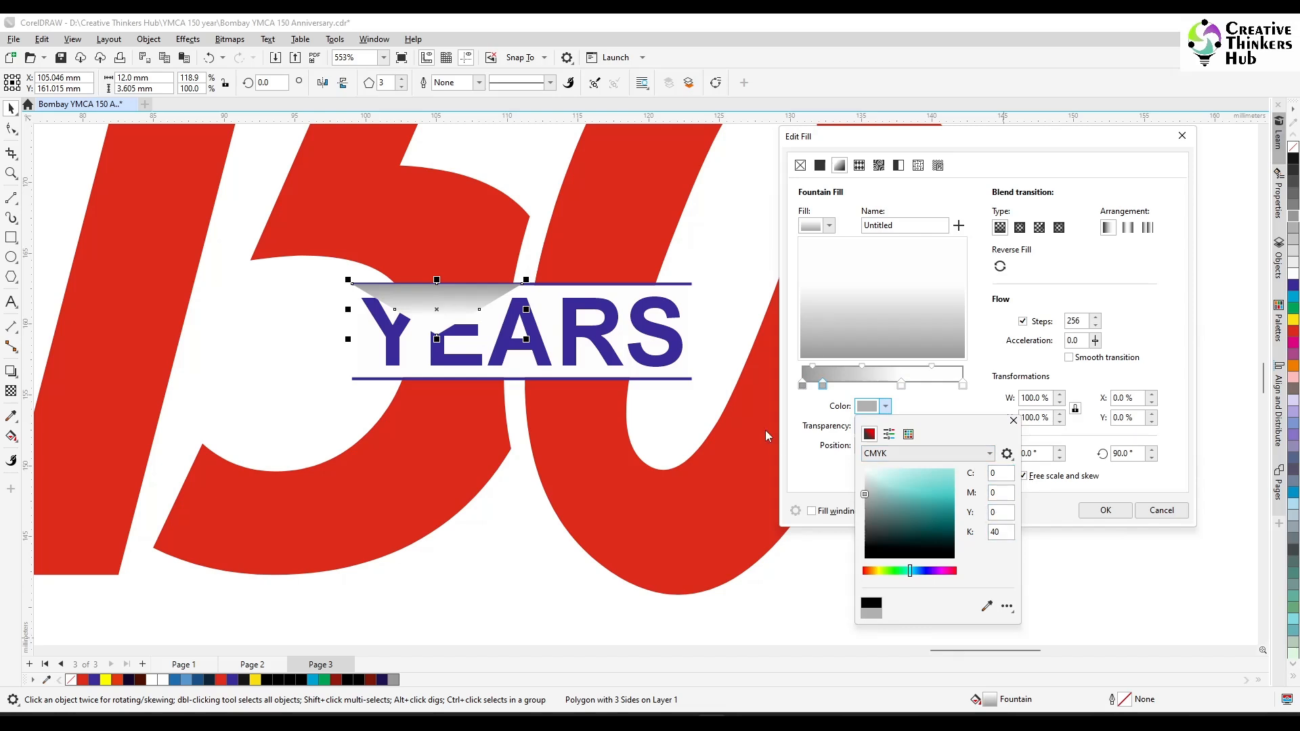
Step: Set the first colour node of the triangle's fountain fill to 80% black and apply the fill
click(804, 386)
click(886, 406)
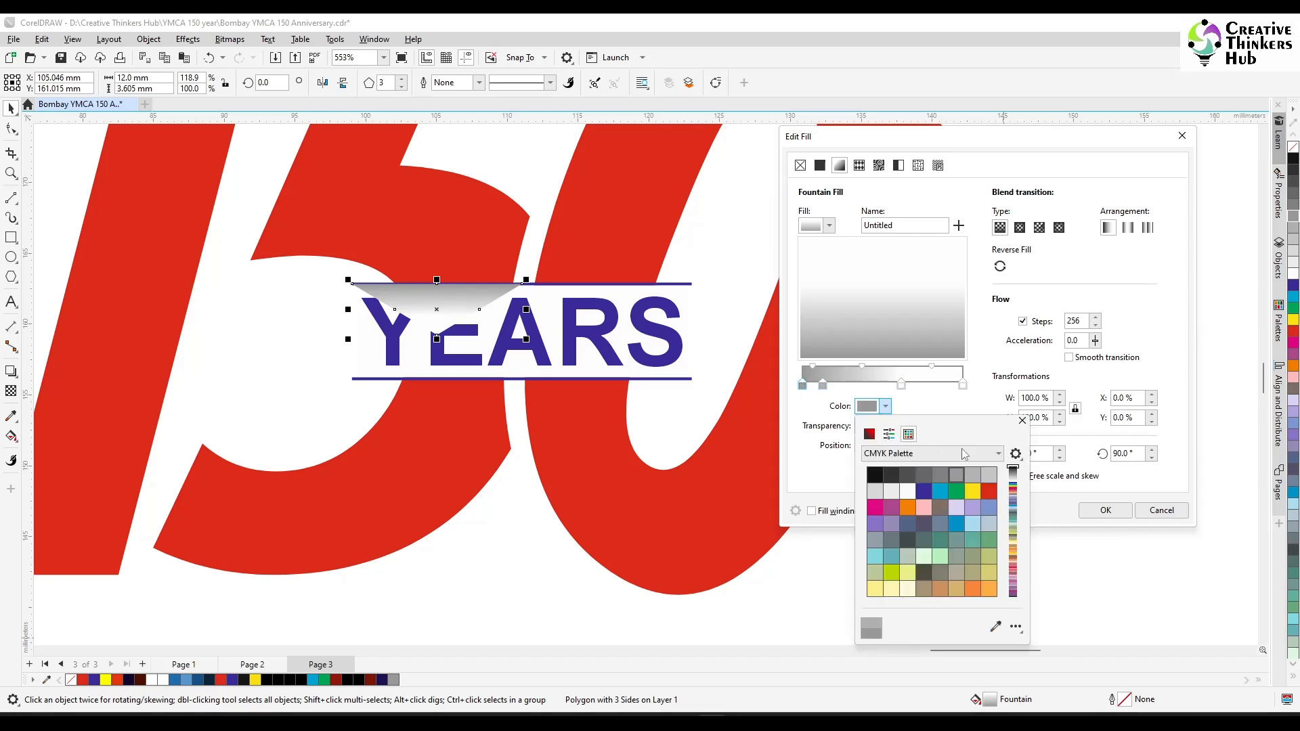
click(889, 434)
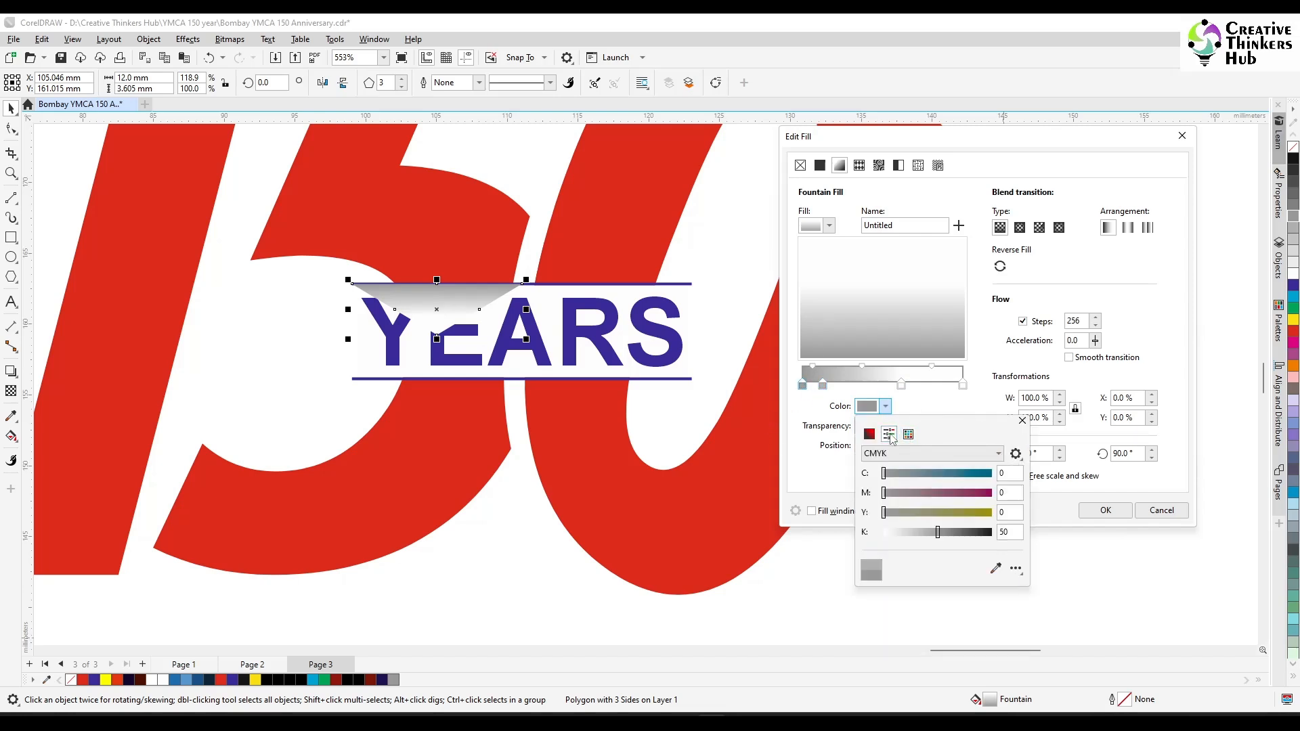
click(1004, 532)
text(80)
key(Return)
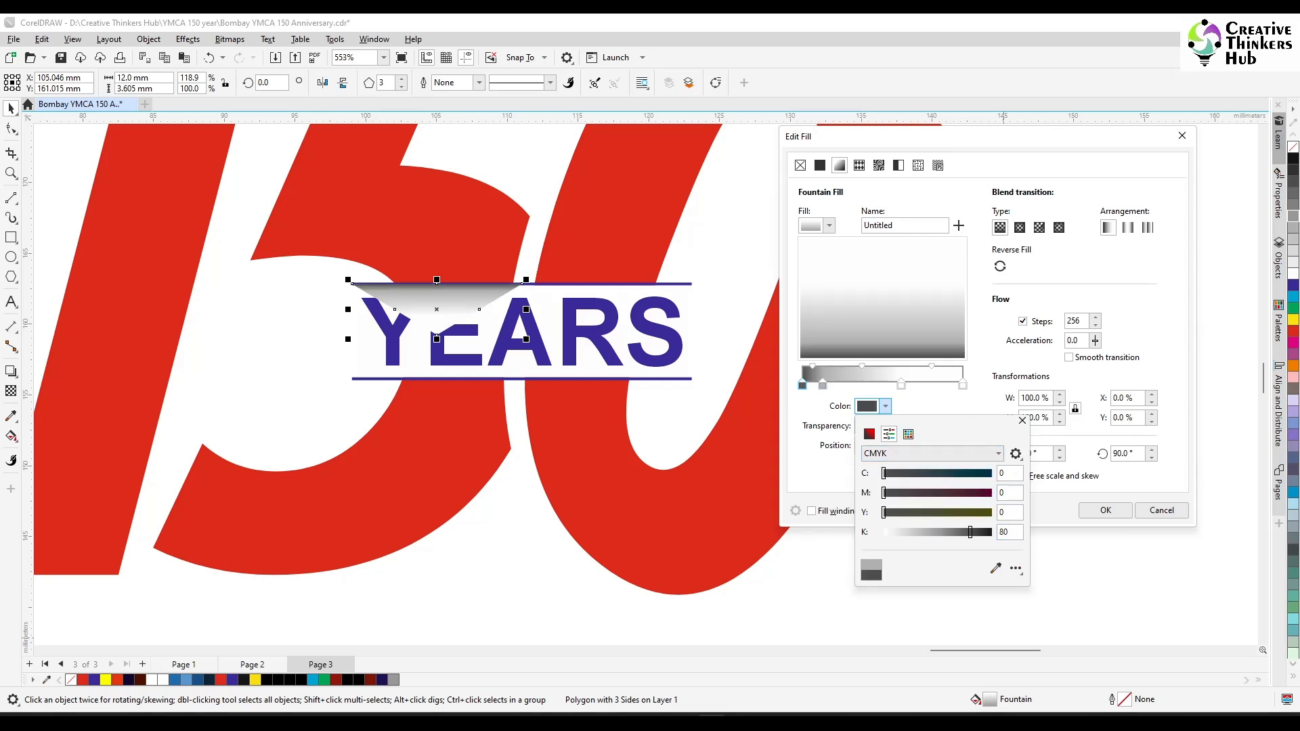
click(1022, 421)
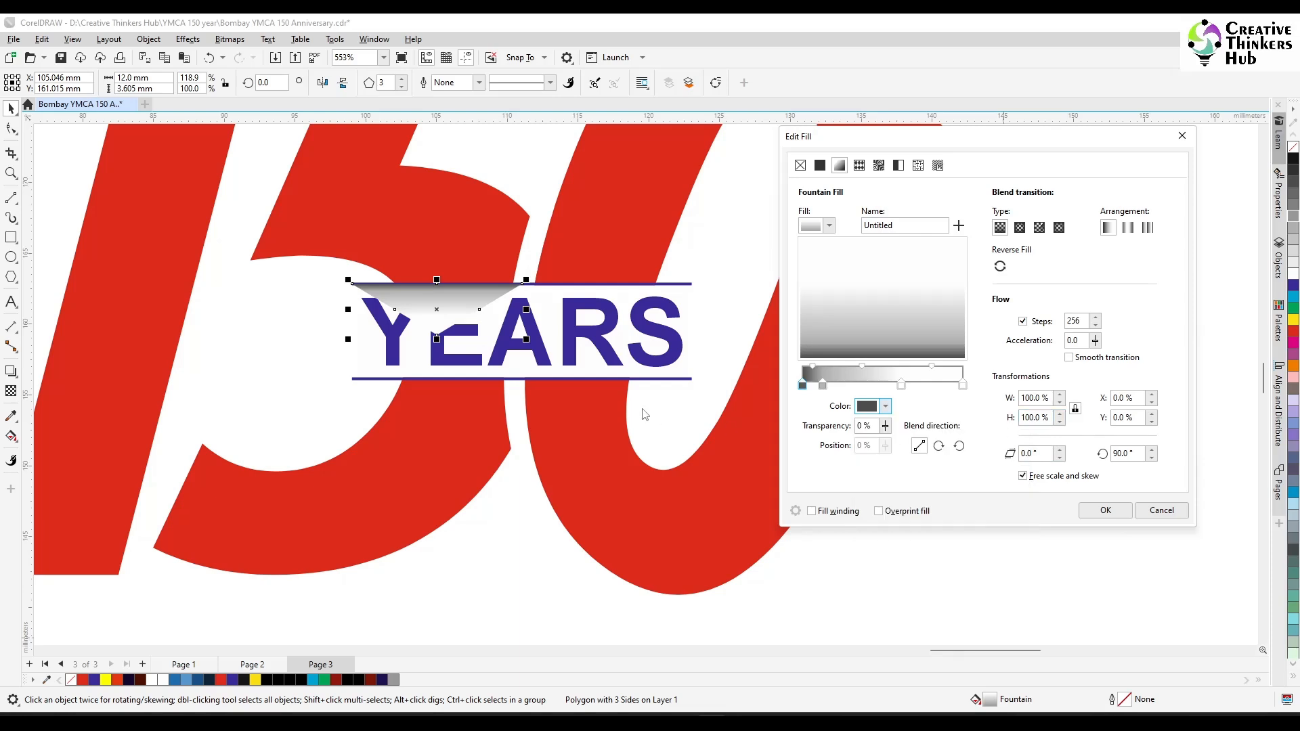
click(1105, 510)
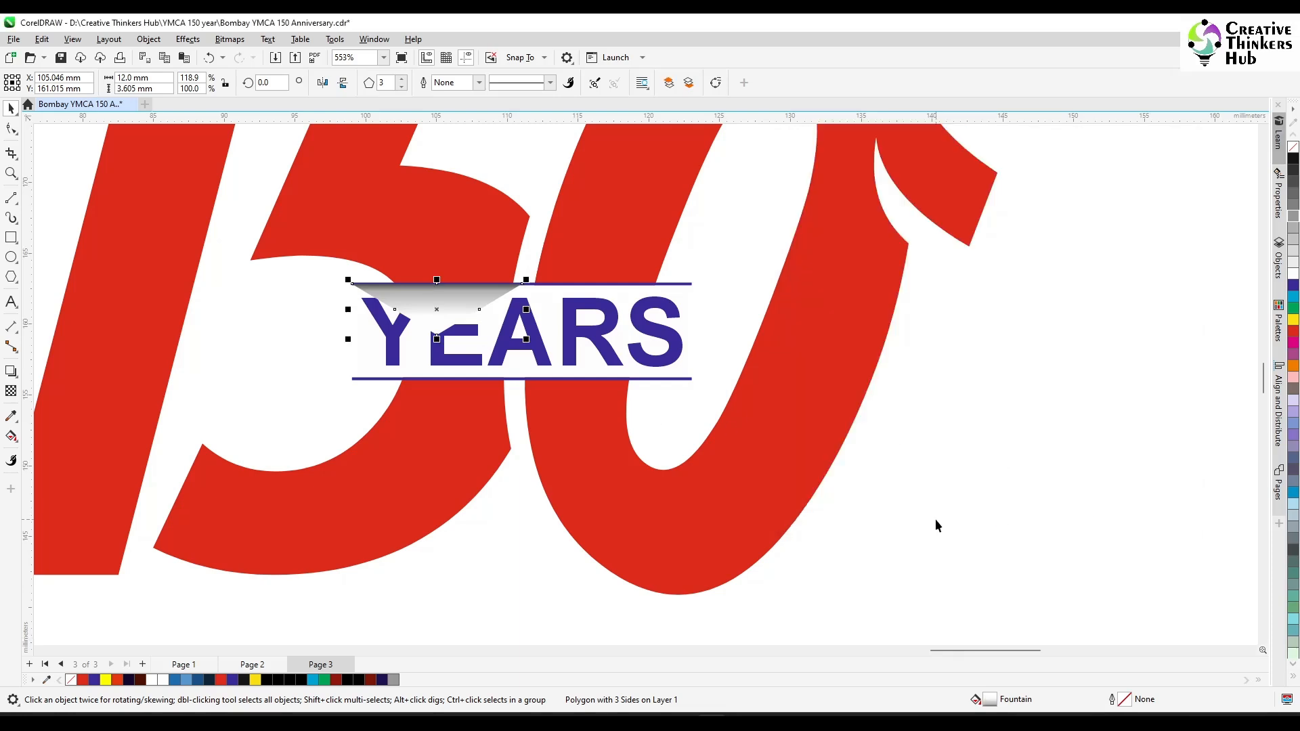
Step: Move the gradient triangle back one level so it sits behind the YEARS lettering
key(ctrl+Page_Down)
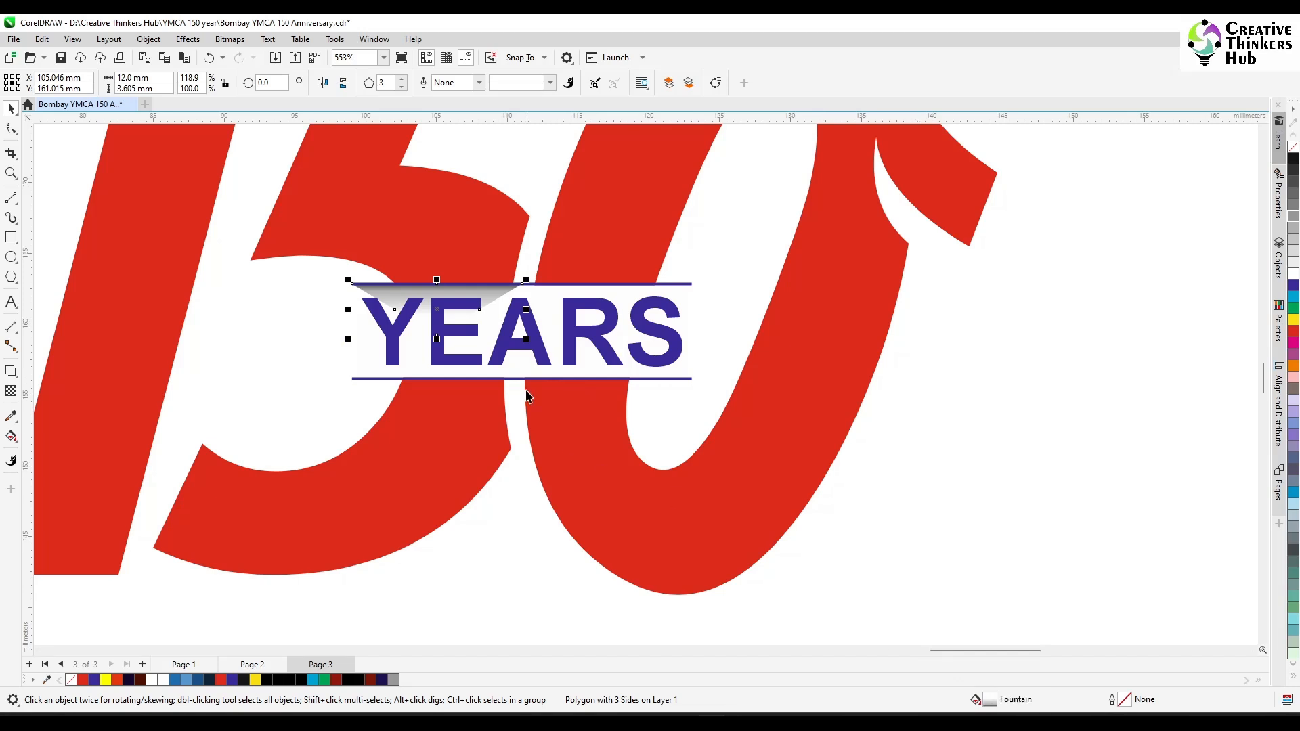
scroll(447, 331, up, 2)
drag(429, 347, 430, 348)
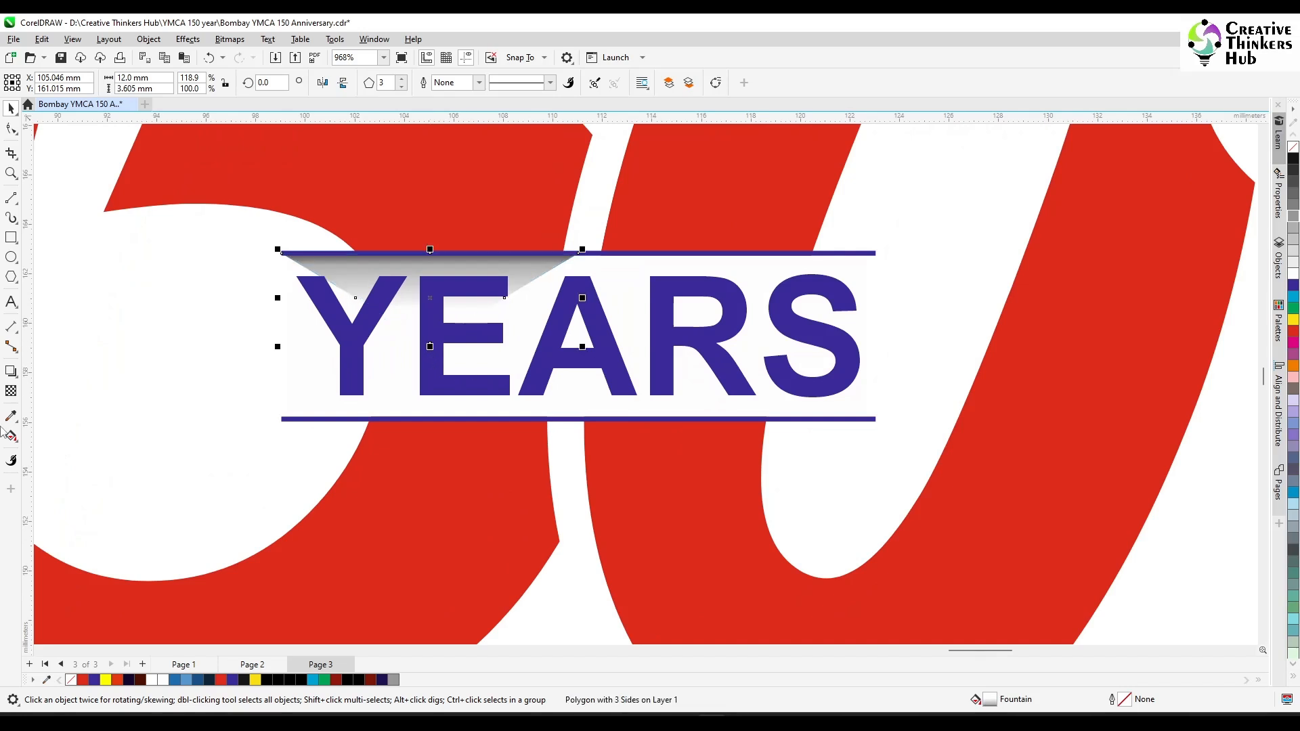
Step: Fade the triangle's left corner outward with a fountain transparency and convert the shape to a 300 dpi CMYK bitmap
click(11, 390)
drag(335, 271, 324, 296)
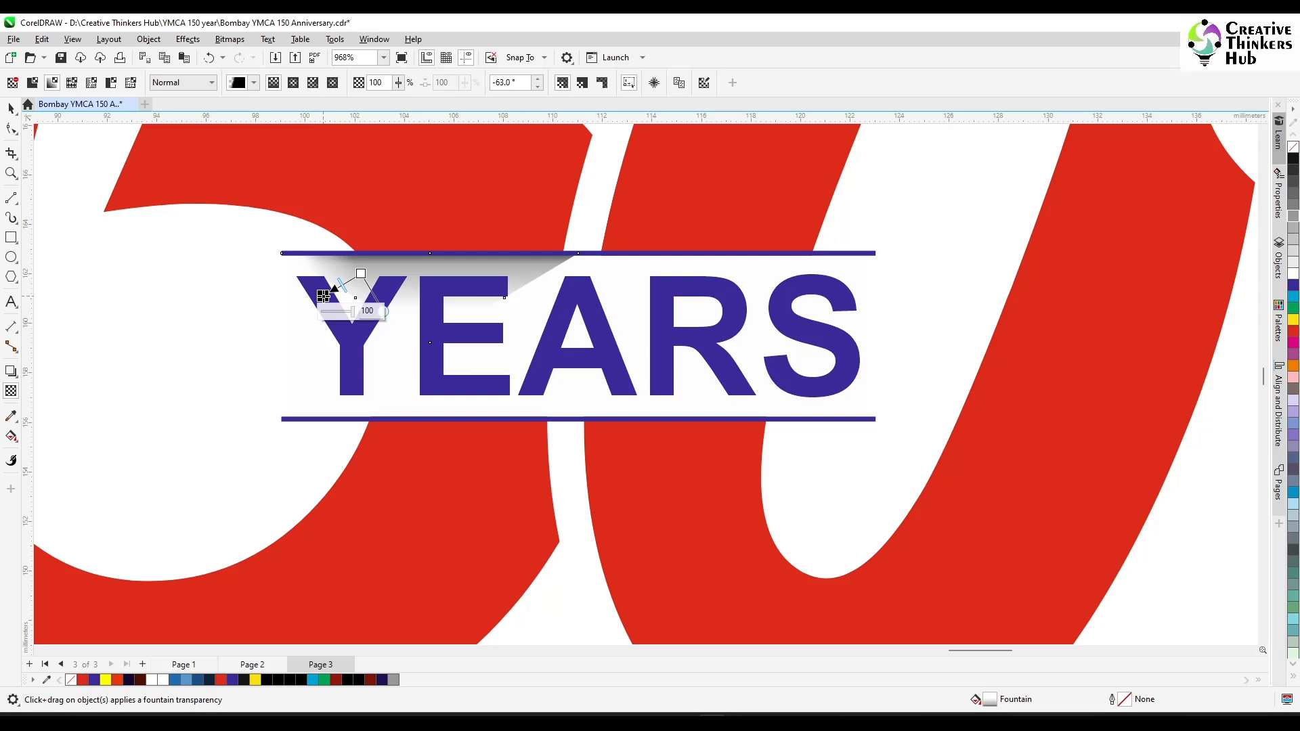
click(11, 109)
click(230, 39)
click(257, 54)
click(650, 448)
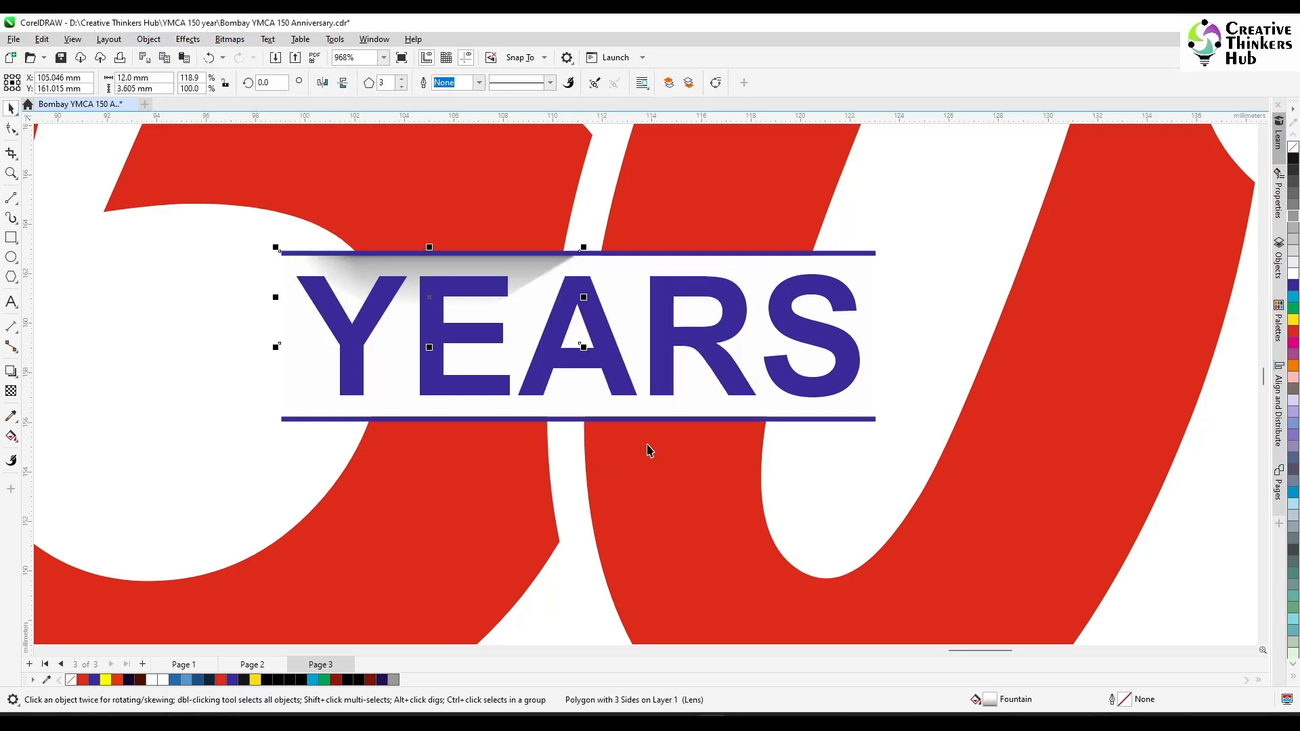
Step: Fade the shadow bitmap's right corner outward with a fountain transparency and convert it to a bitmap again
click(10, 391)
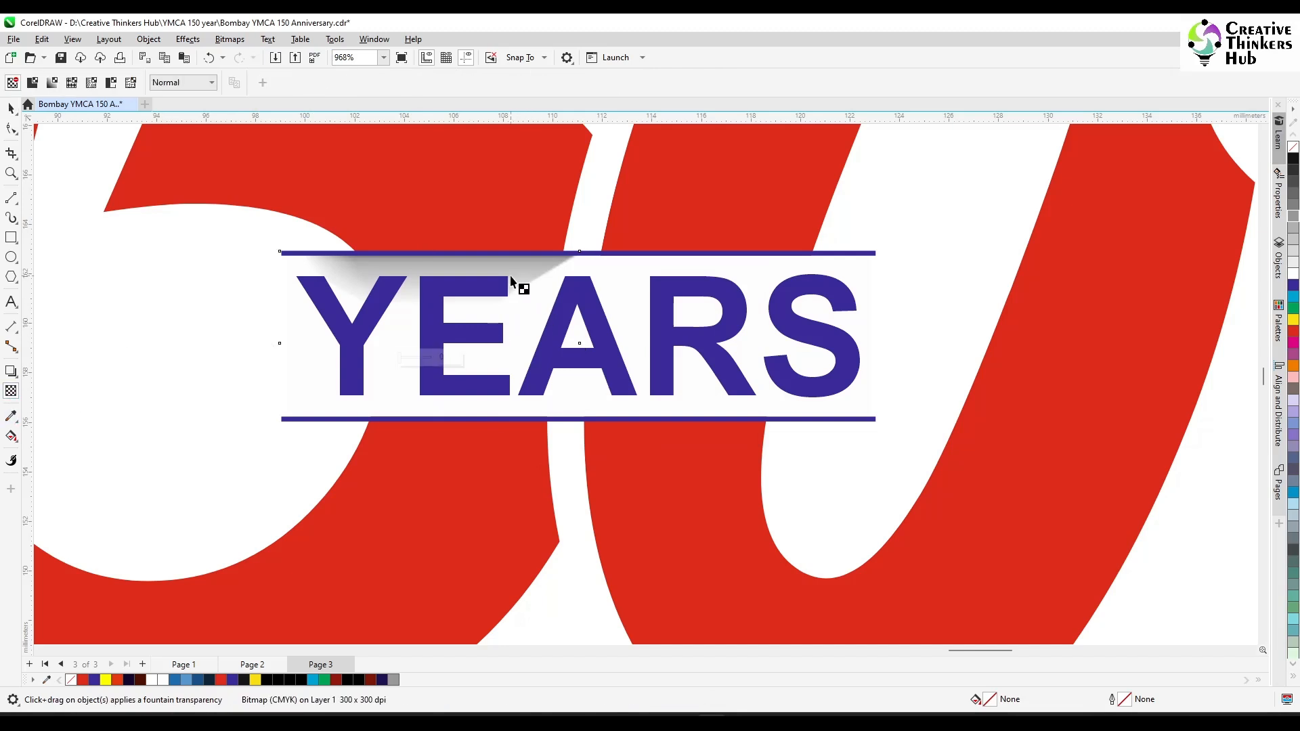
drag(501, 270, 525, 289)
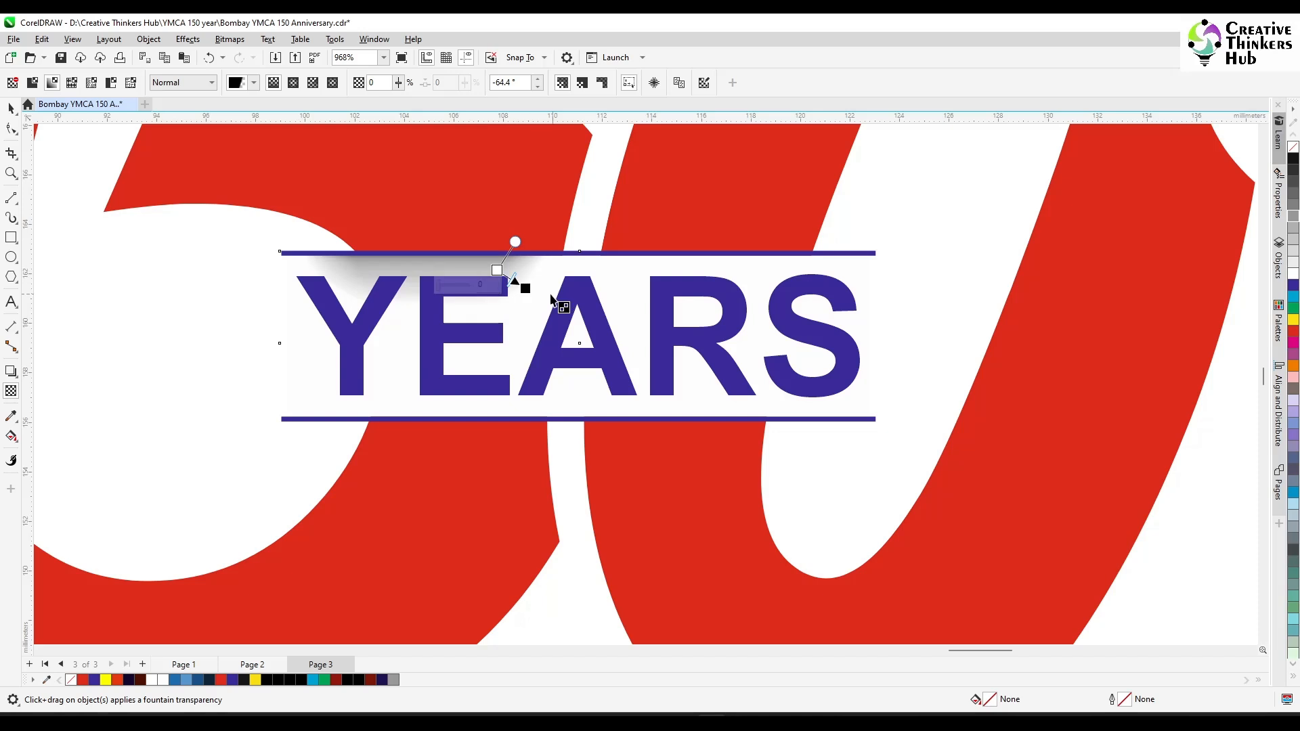
drag(525, 288, 524, 298)
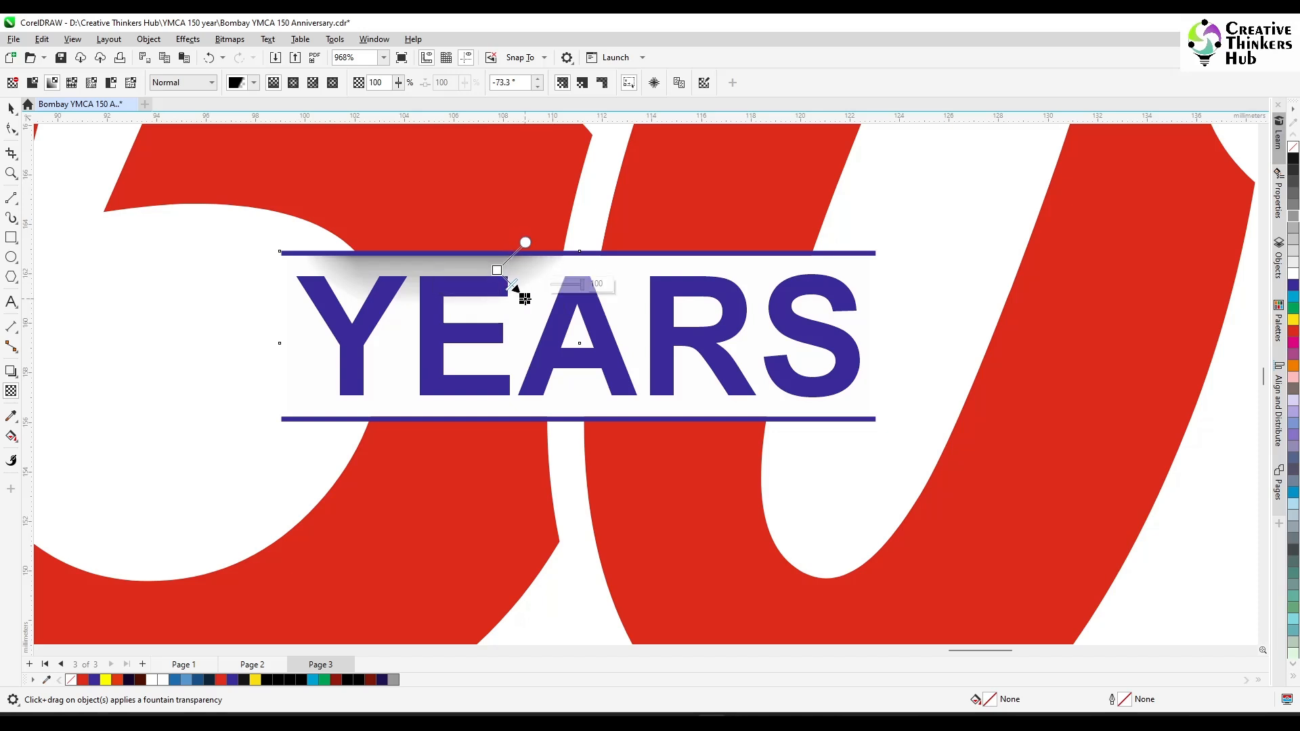
click(230, 38)
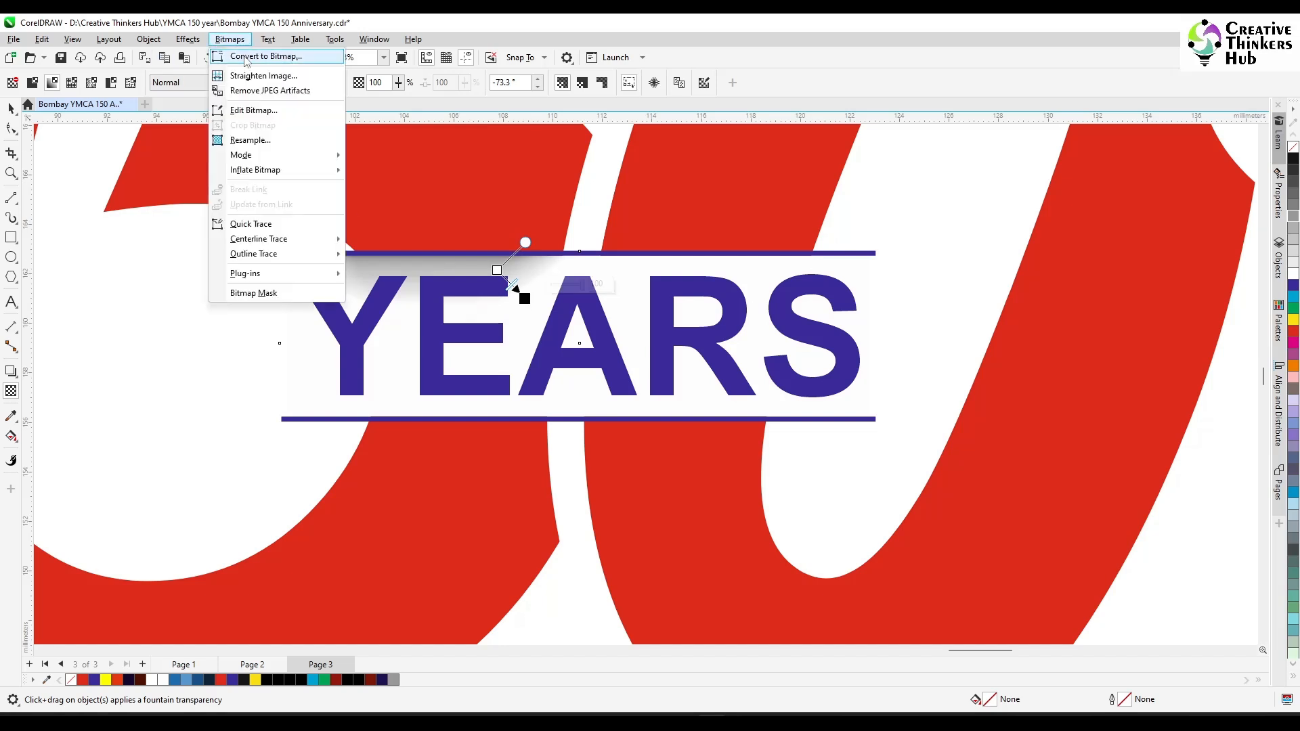
click(257, 55)
click(664, 445)
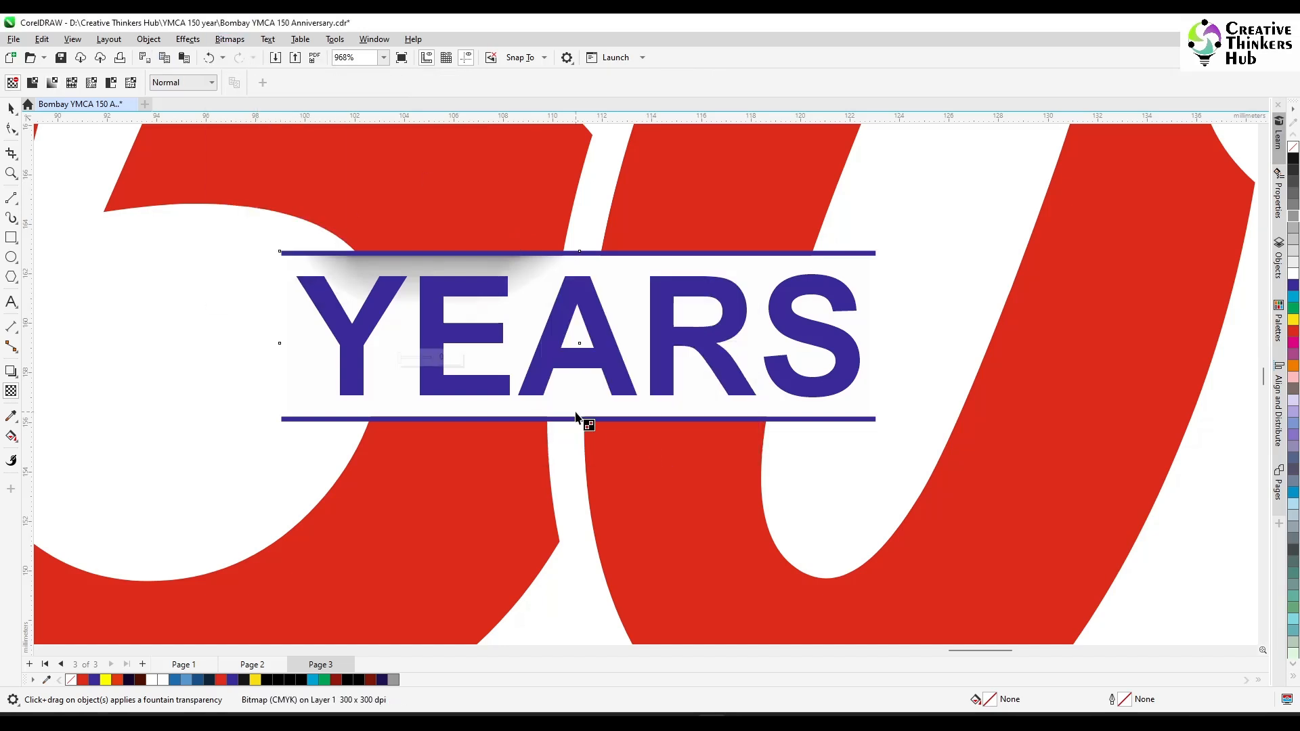
Step: Place a copy of the shadow bitmap under the right half of the upper blue line, behind the YEARS lettering
click(12, 109)
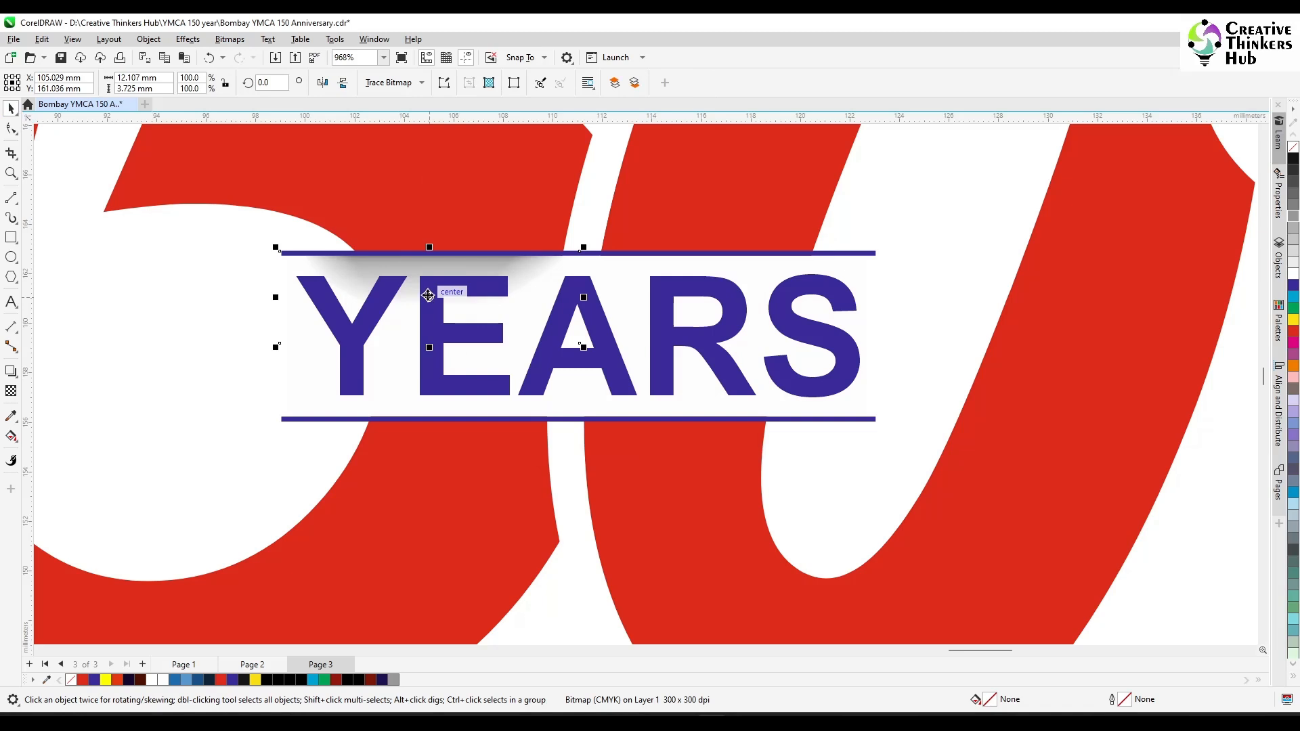
key(shift+Page_Up)
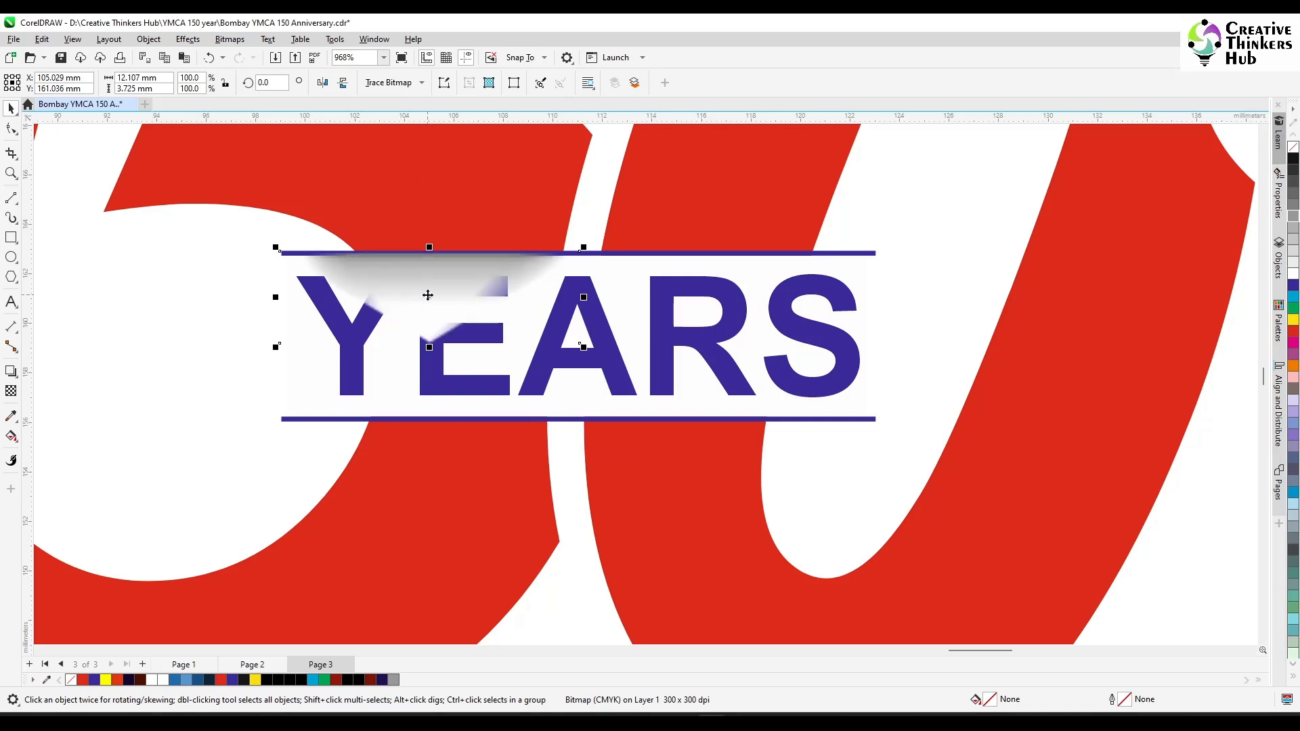
shift+click(698, 253)
click(744, 290)
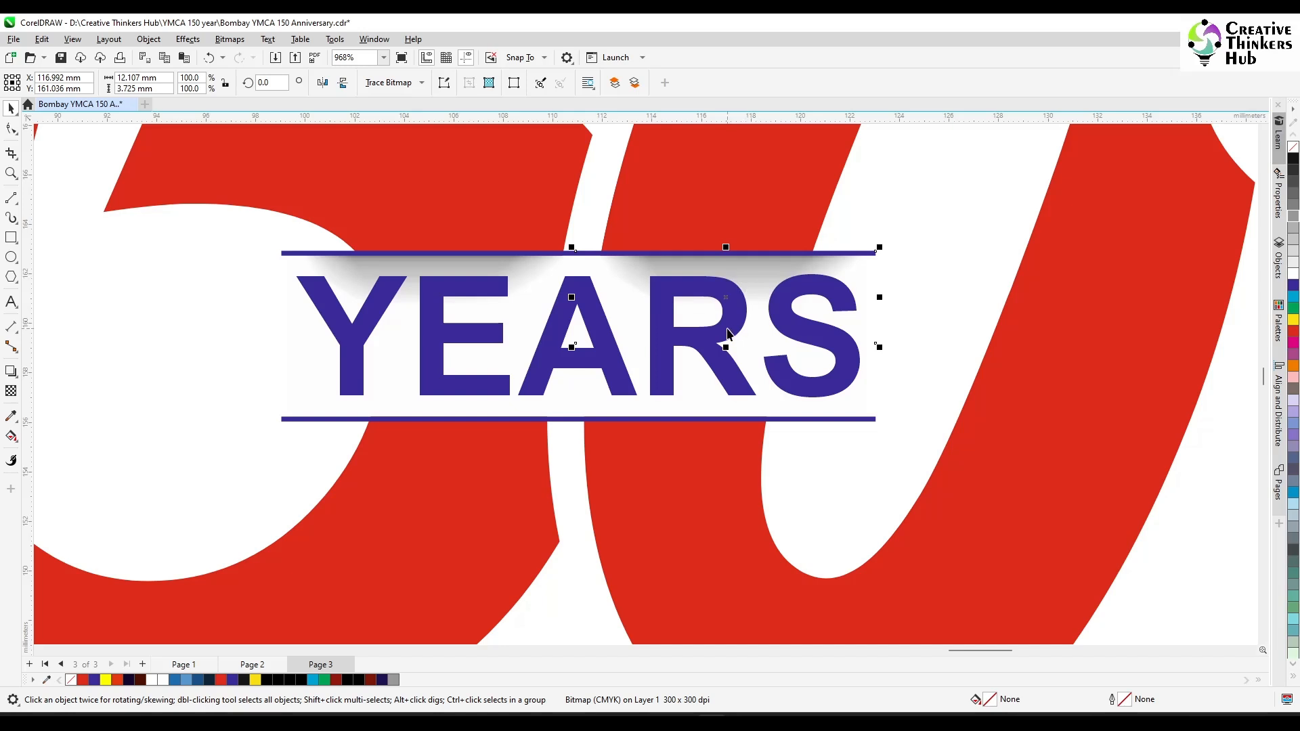
scroll(728, 332, down, 5)
click(813, 445)
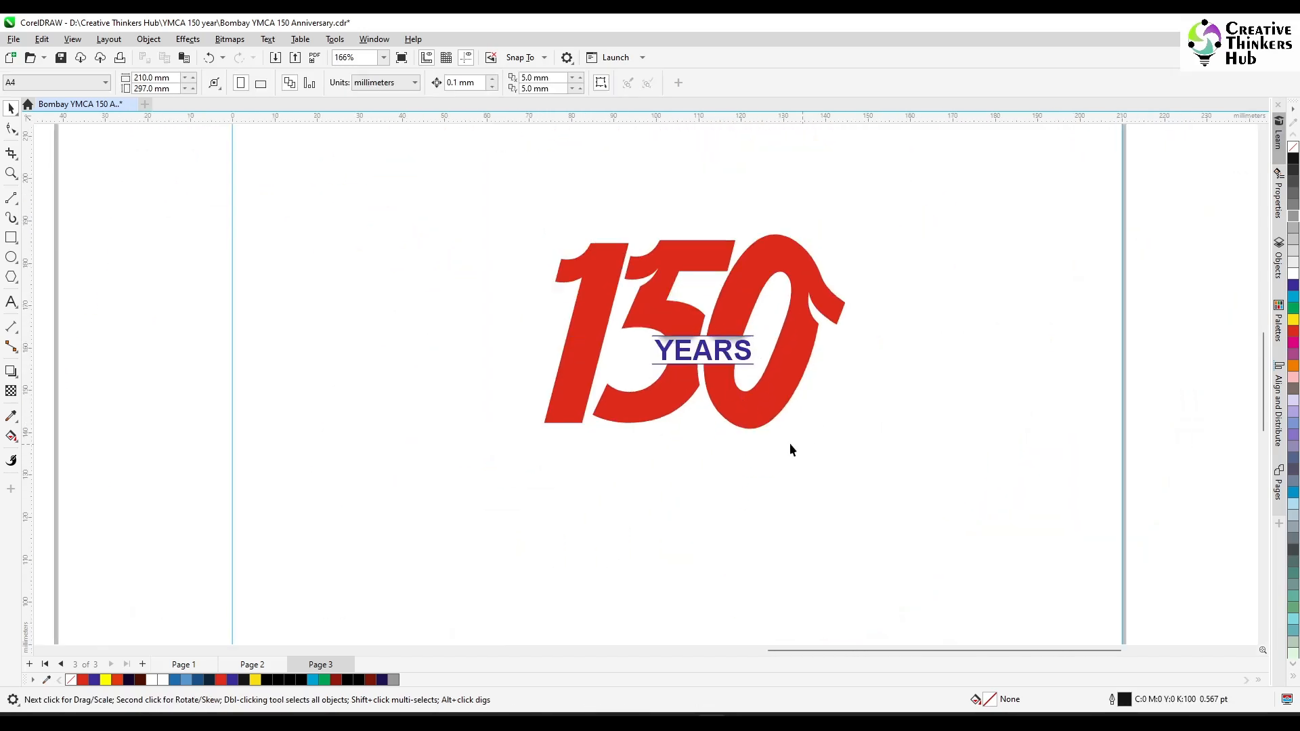
Step: Try a copy of the right shadow beneath the lower blue line, stretched to 24 mm wide, and delete it
scroll(718, 389, down, 2)
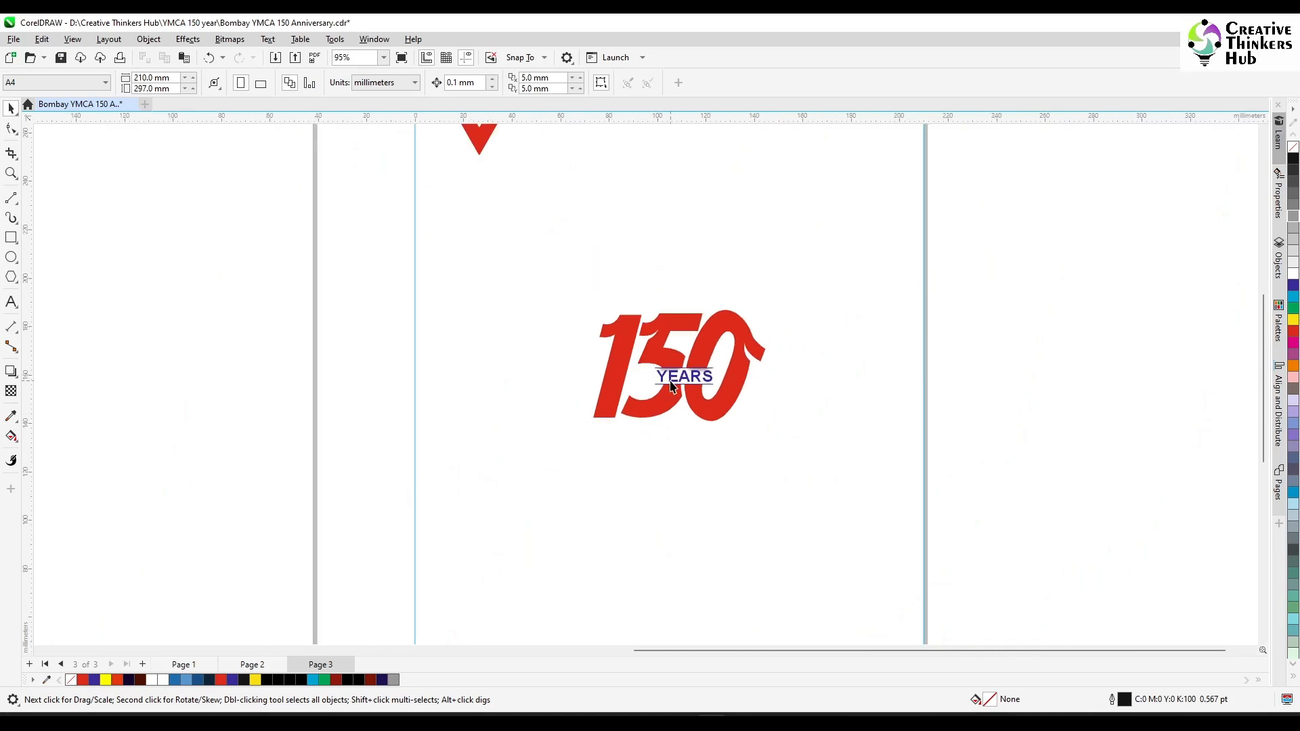
scroll(642, 379, up, 2)
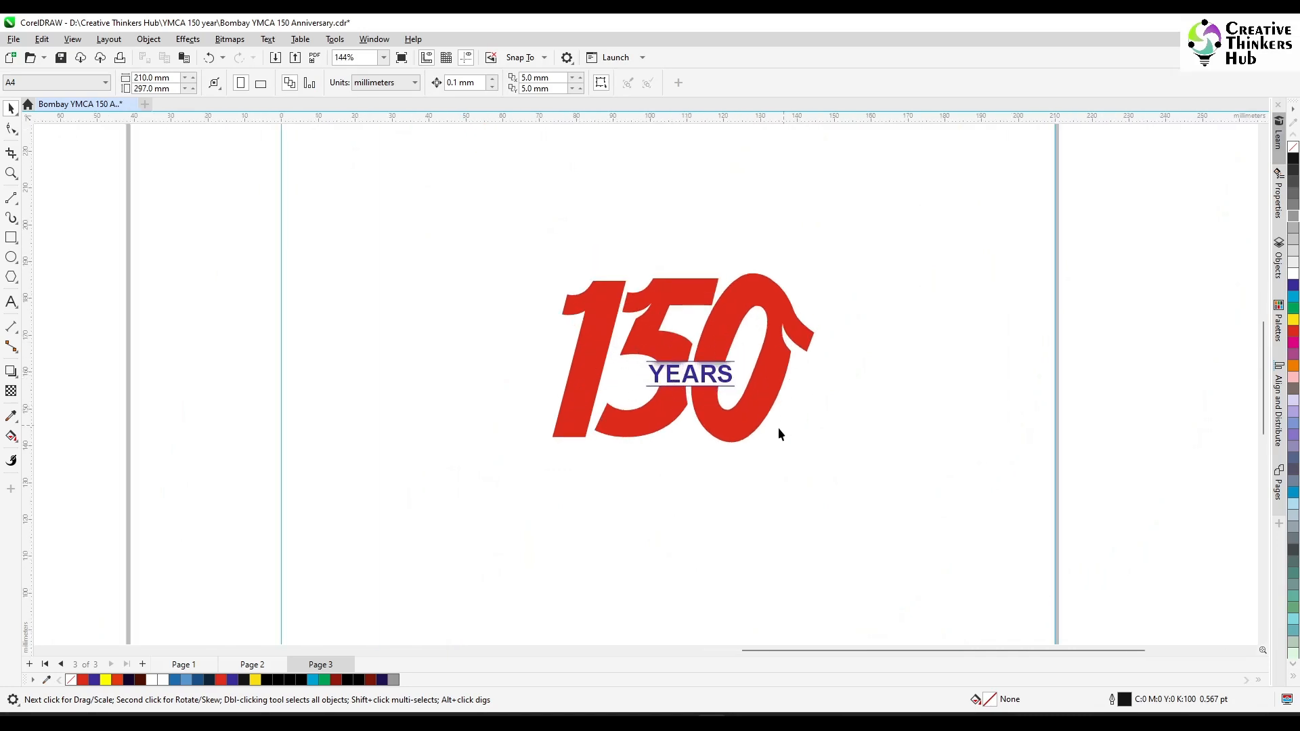
scroll(691, 387, up, 6)
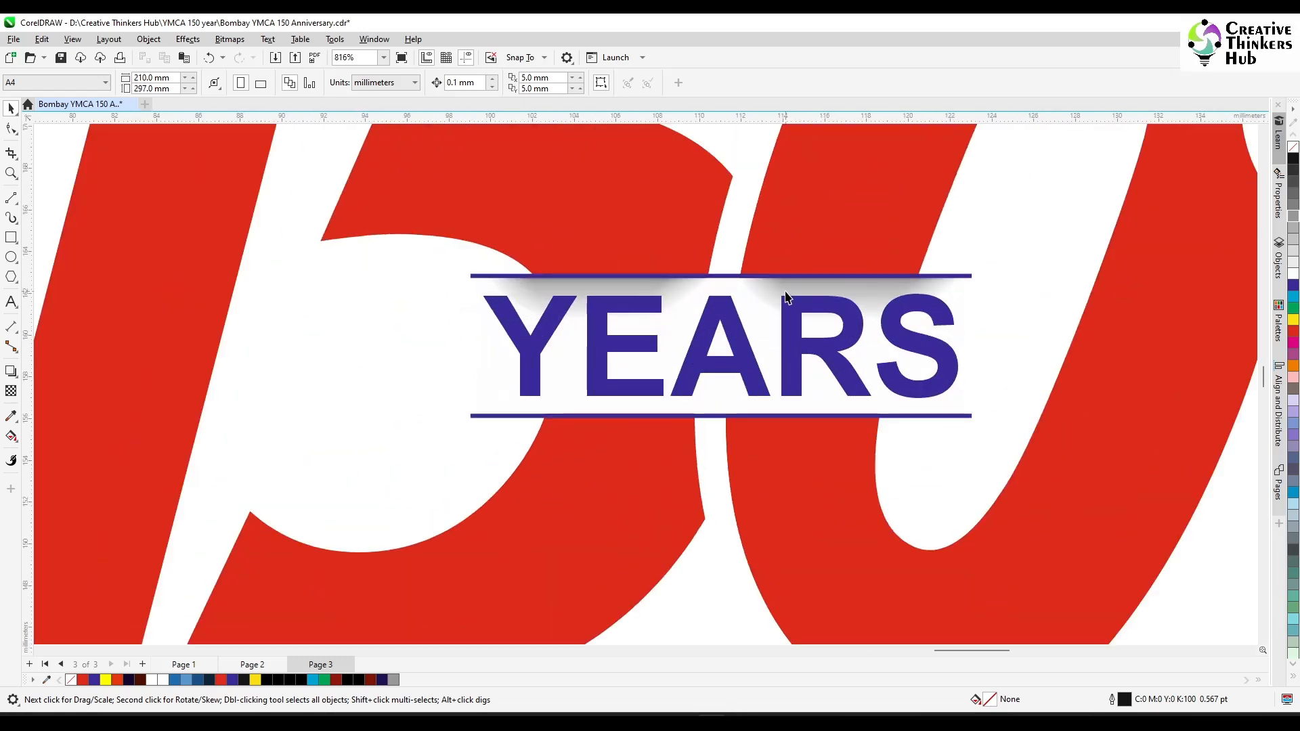
click(787, 298)
drag(841, 314, 724, 456)
drag(853, 456, 973, 417)
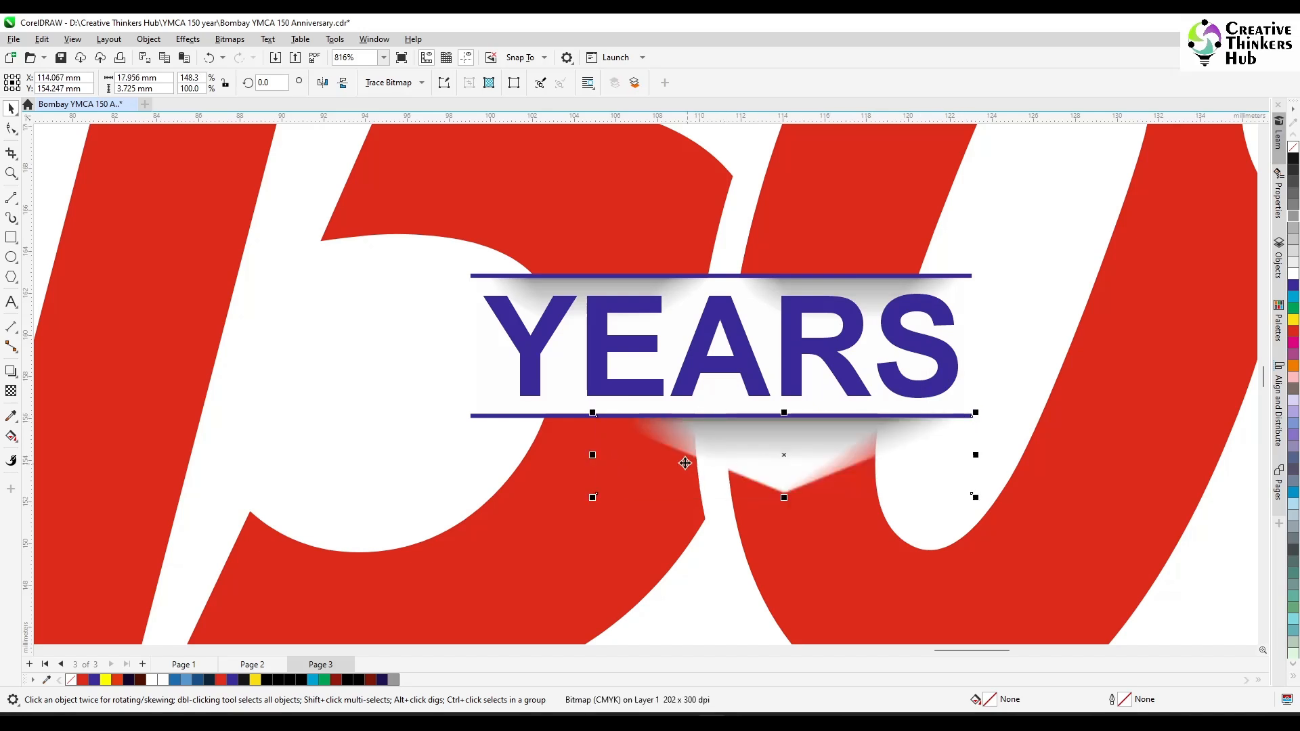
drag(596, 455, 469, 416)
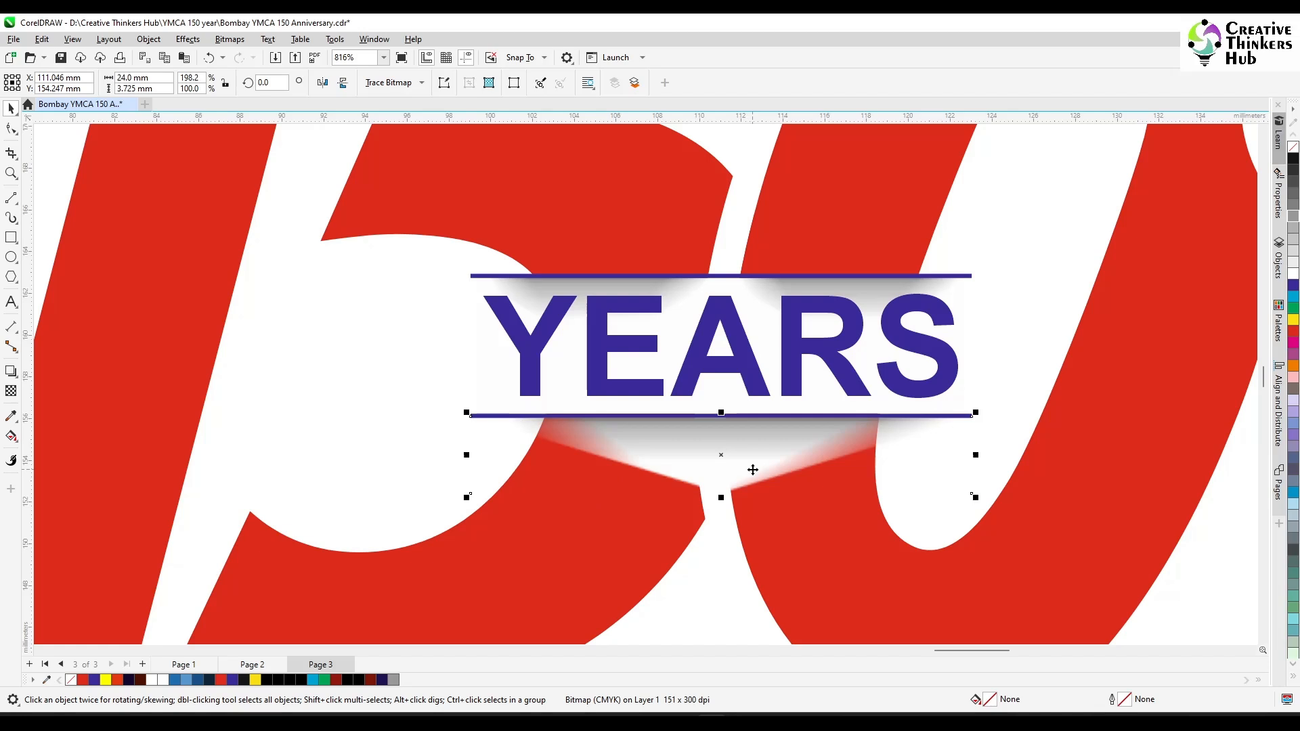
key(Delete)
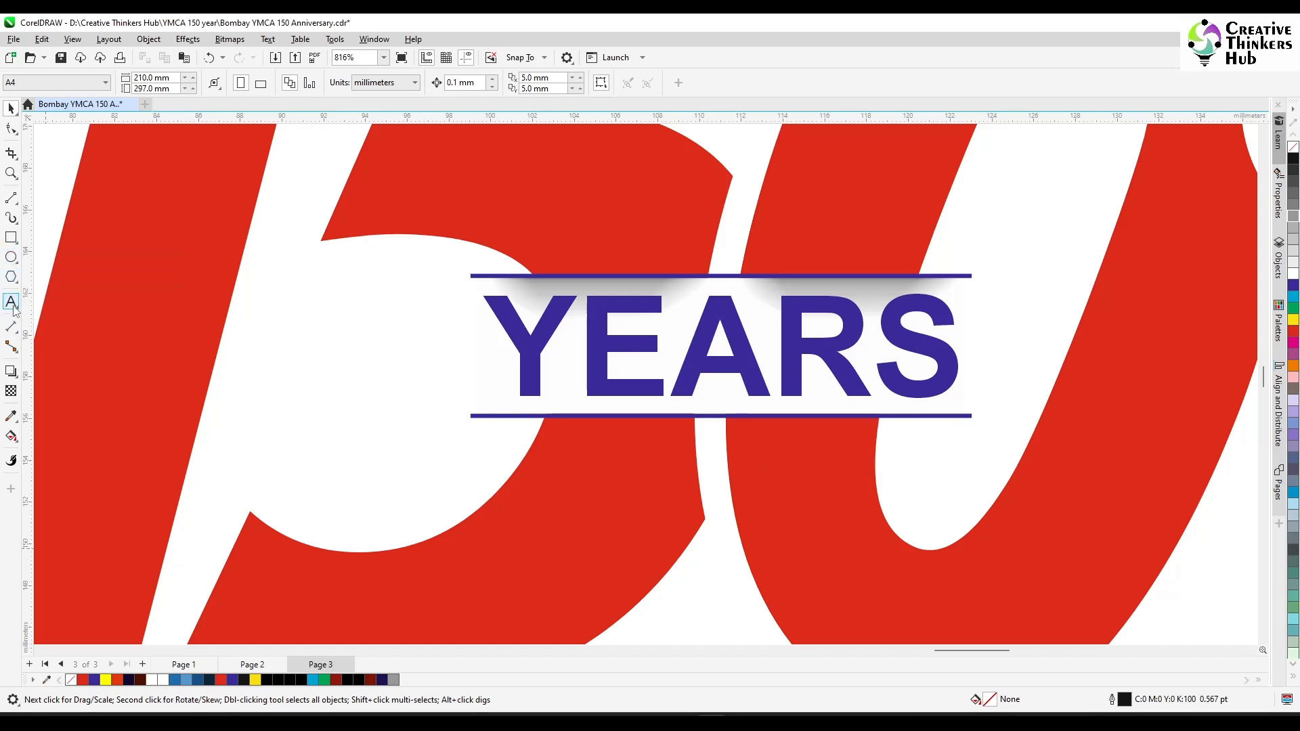
Step: Draw a three-sided polygon beneath the lower blue line, sized 24 mm wide and 2 mm high
click(11, 276)
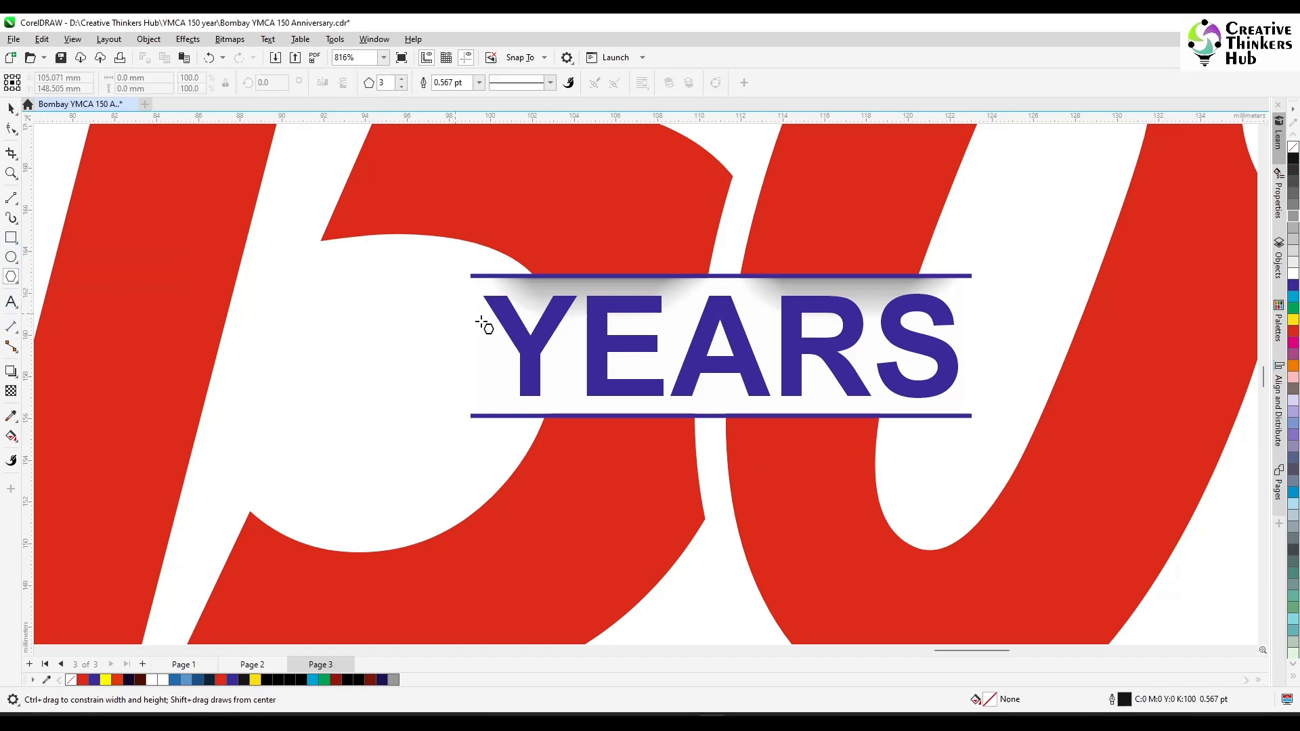
drag(472, 415, 981, 467)
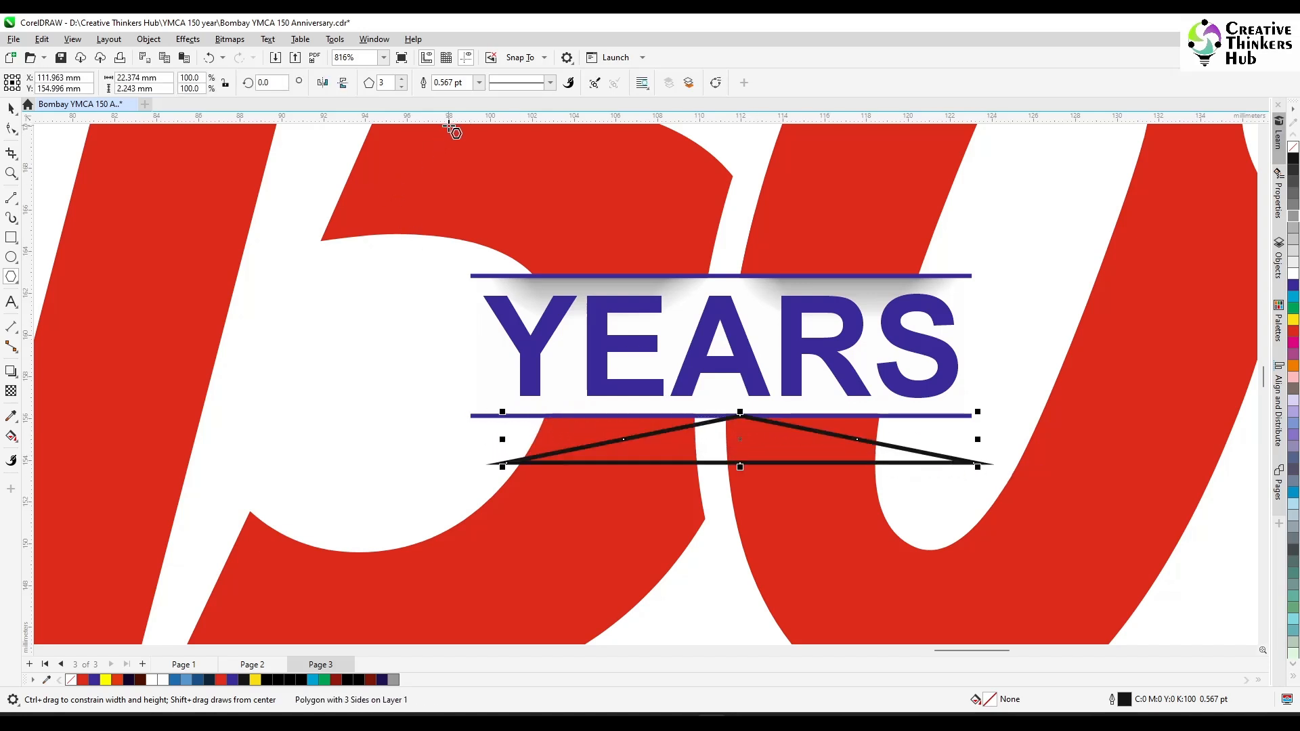
click(162, 75)
text(24)
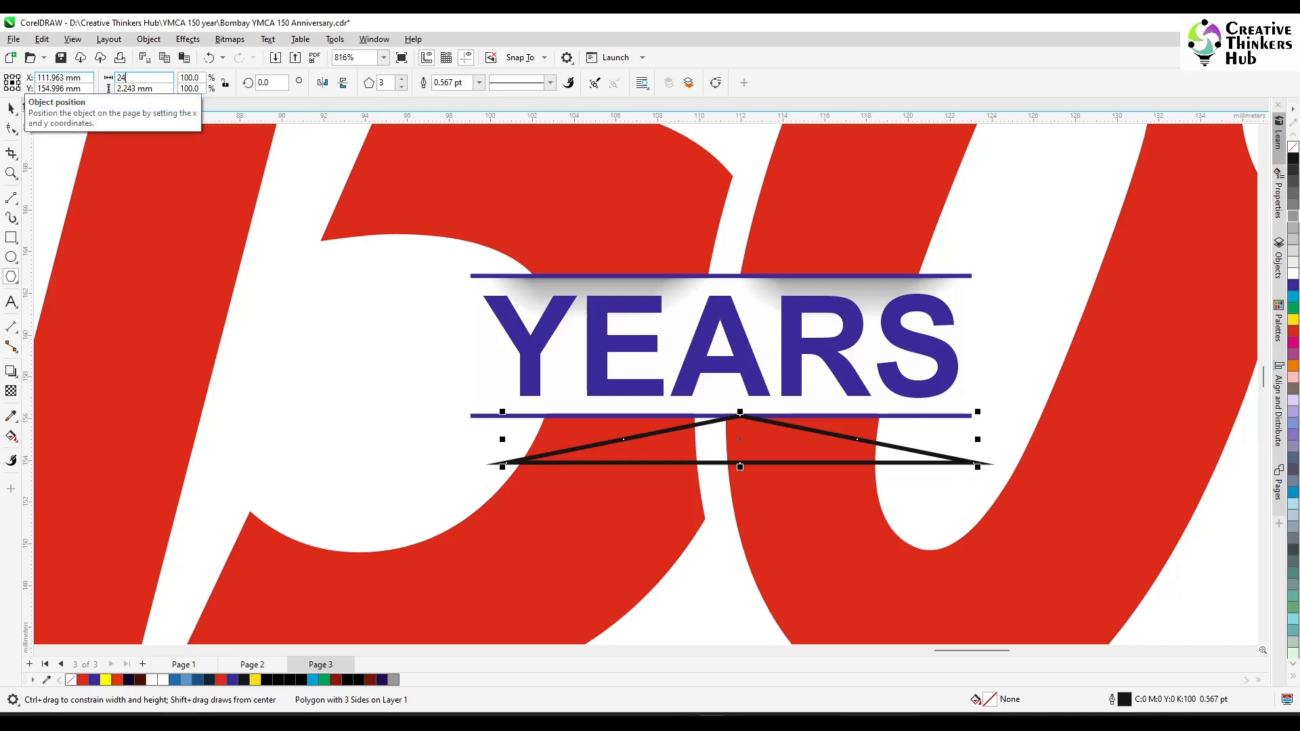
key(Return)
click(10, 108)
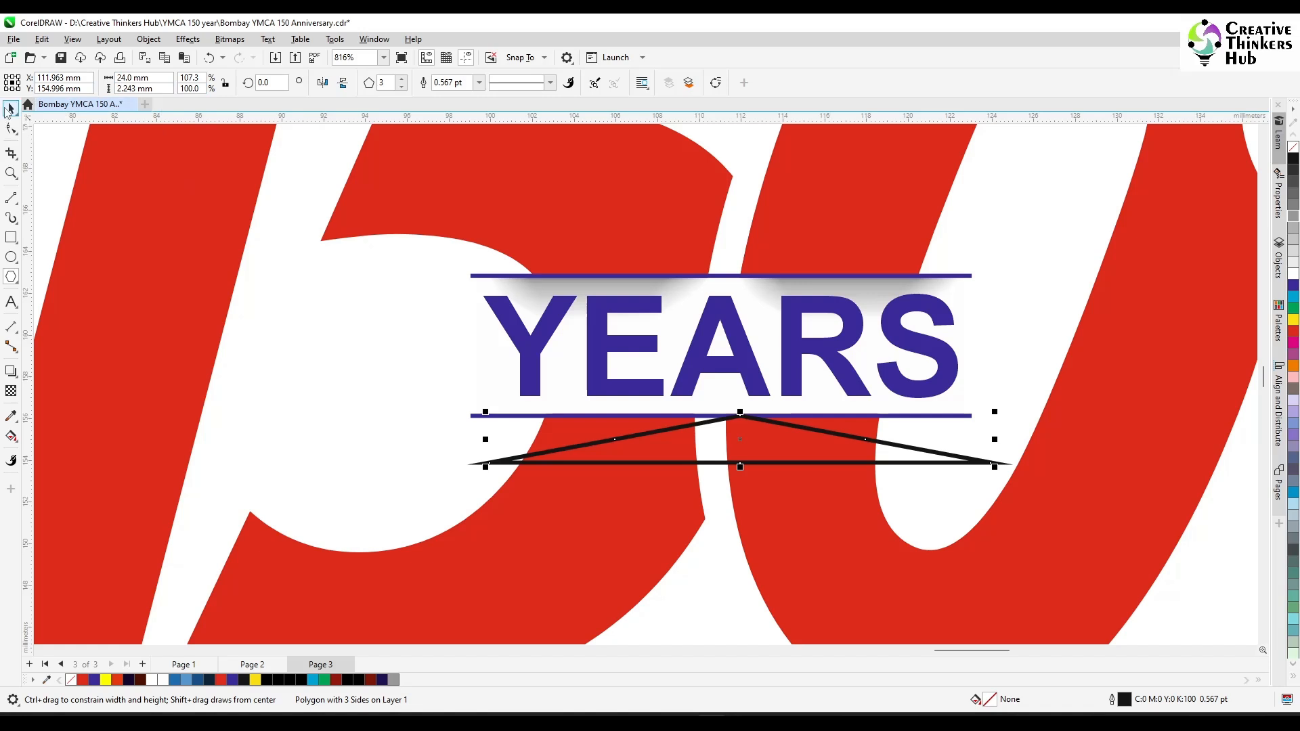
click(599, 289)
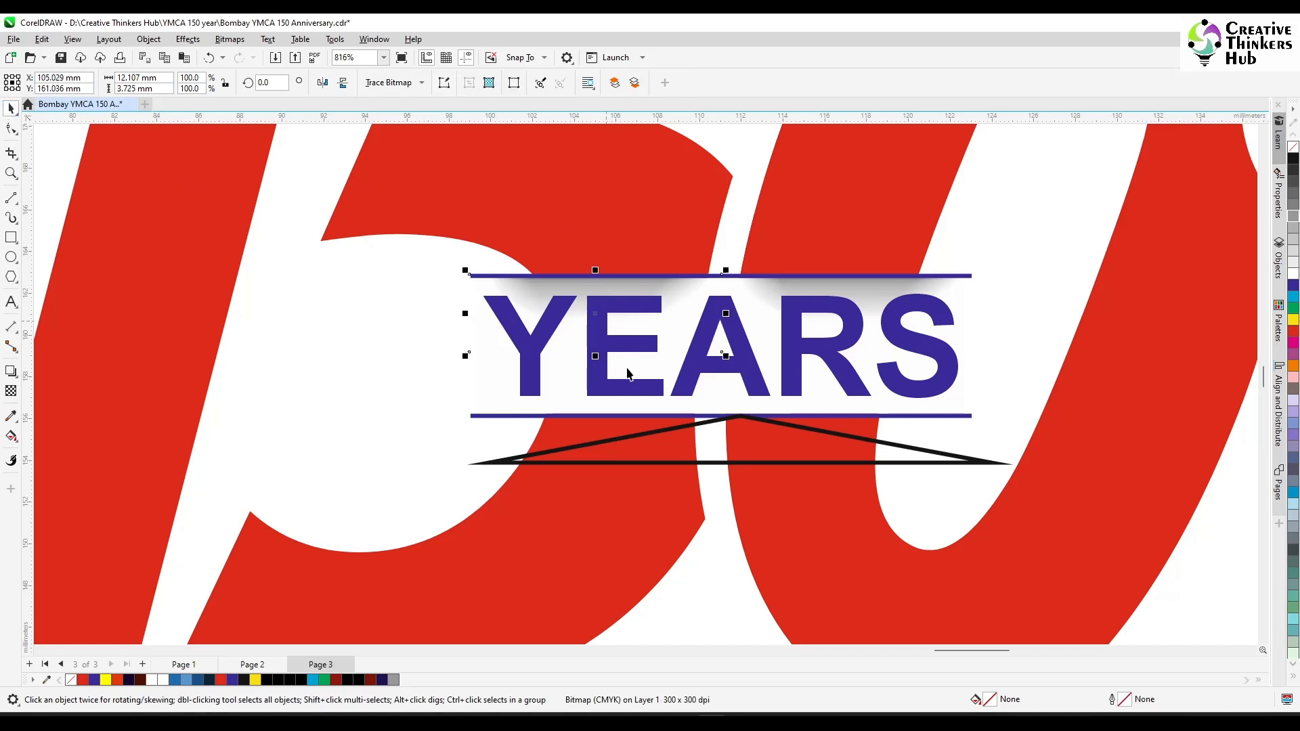
click(650, 466)
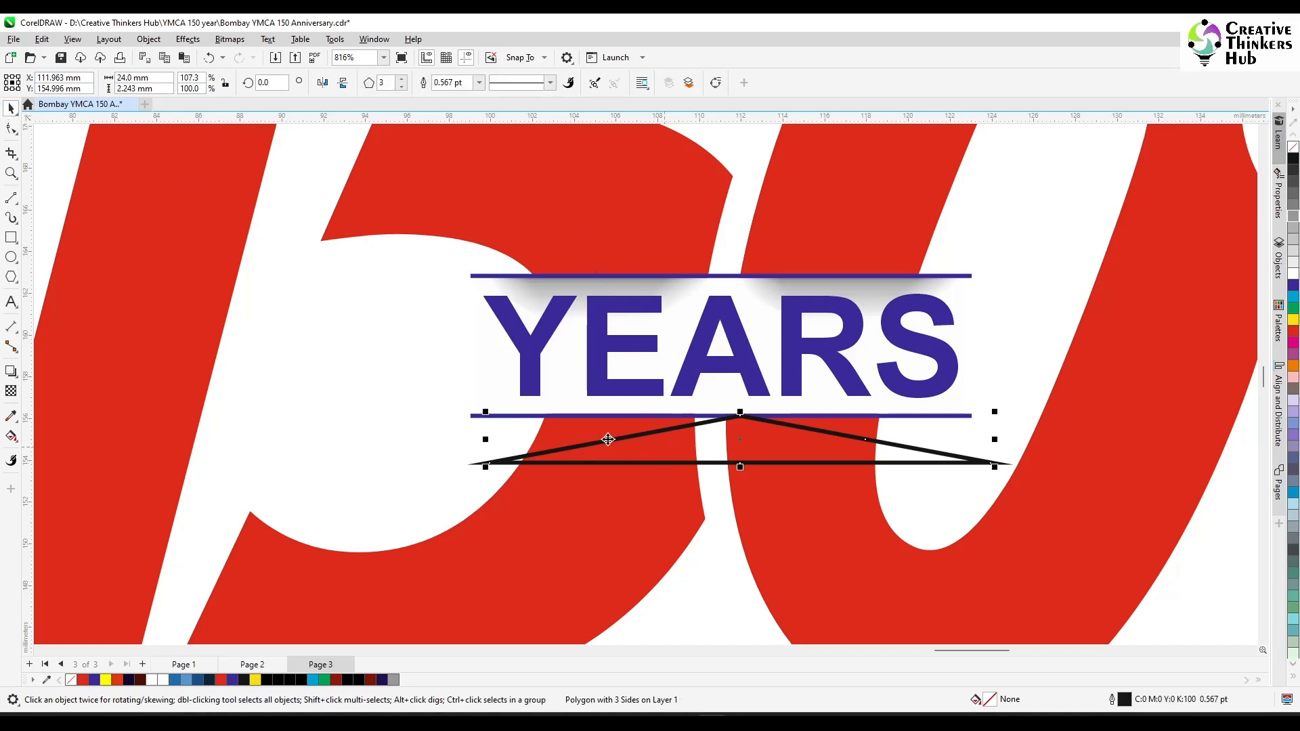
click(125, 88)
text(2)
key(Return)
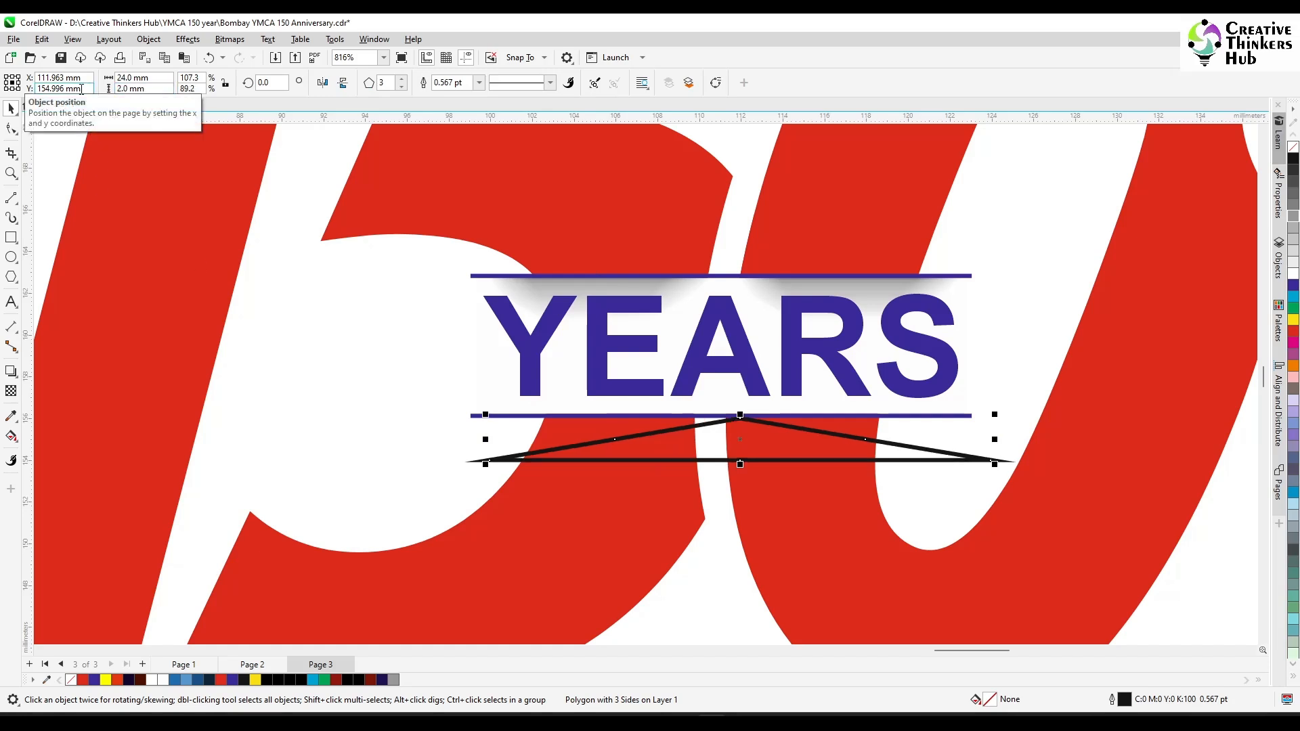
Step: Flip the lower triangle vertically and remove its outline
click(342, 85)
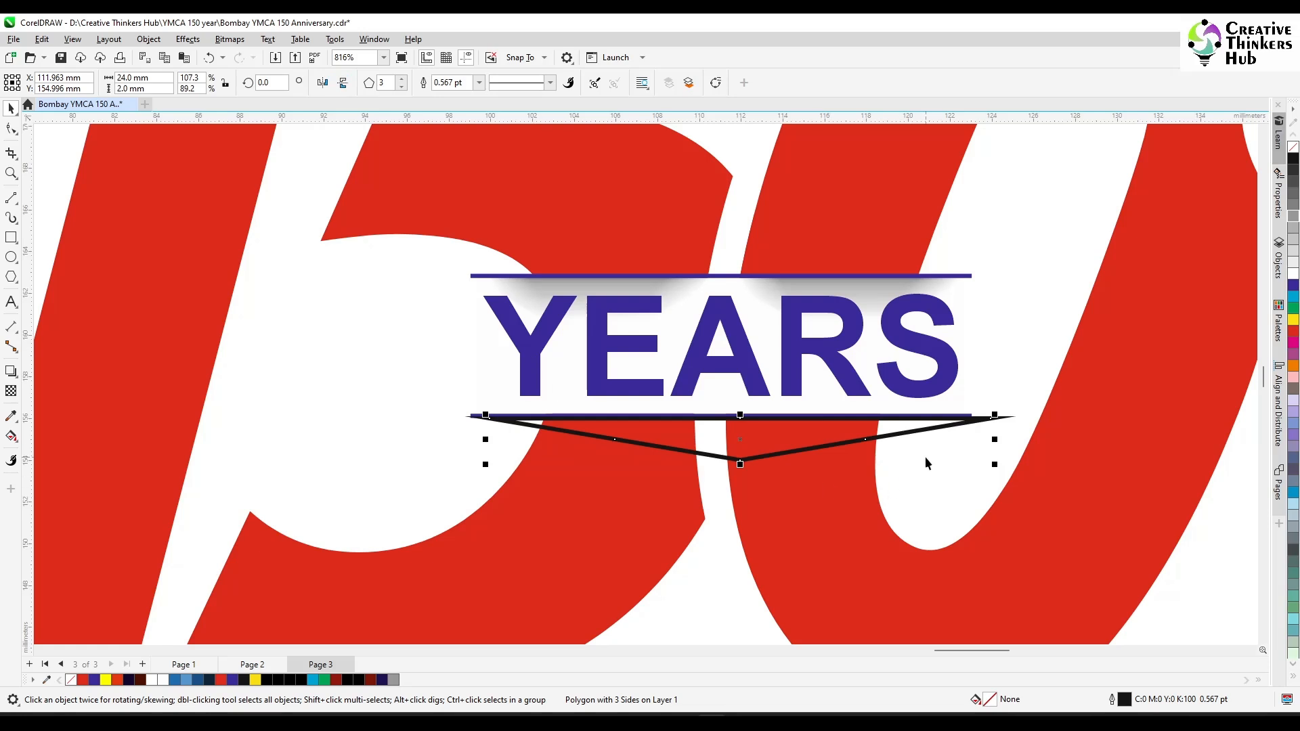
right_click(1294, 147)
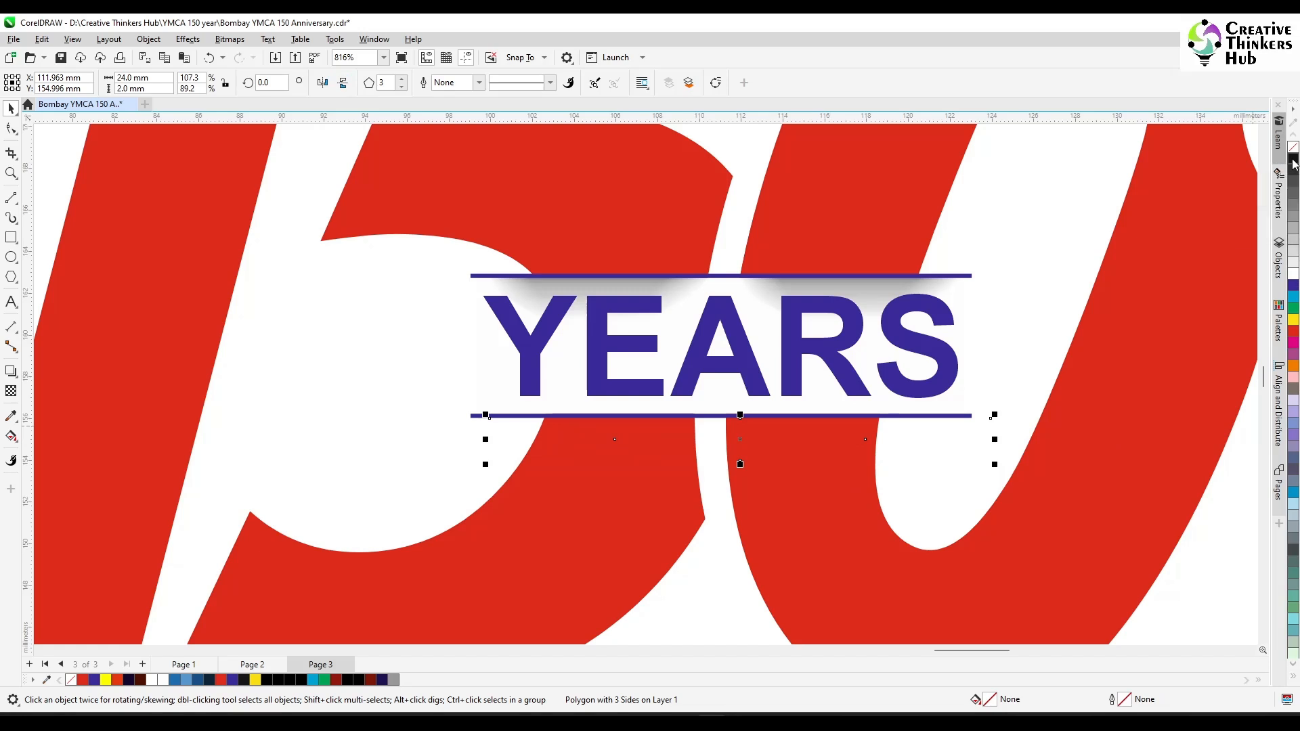
Step: Fill the lower triangle with 80% black, align it with the lower blue line's upper edge, and send it behind the line
click(1296, 183)
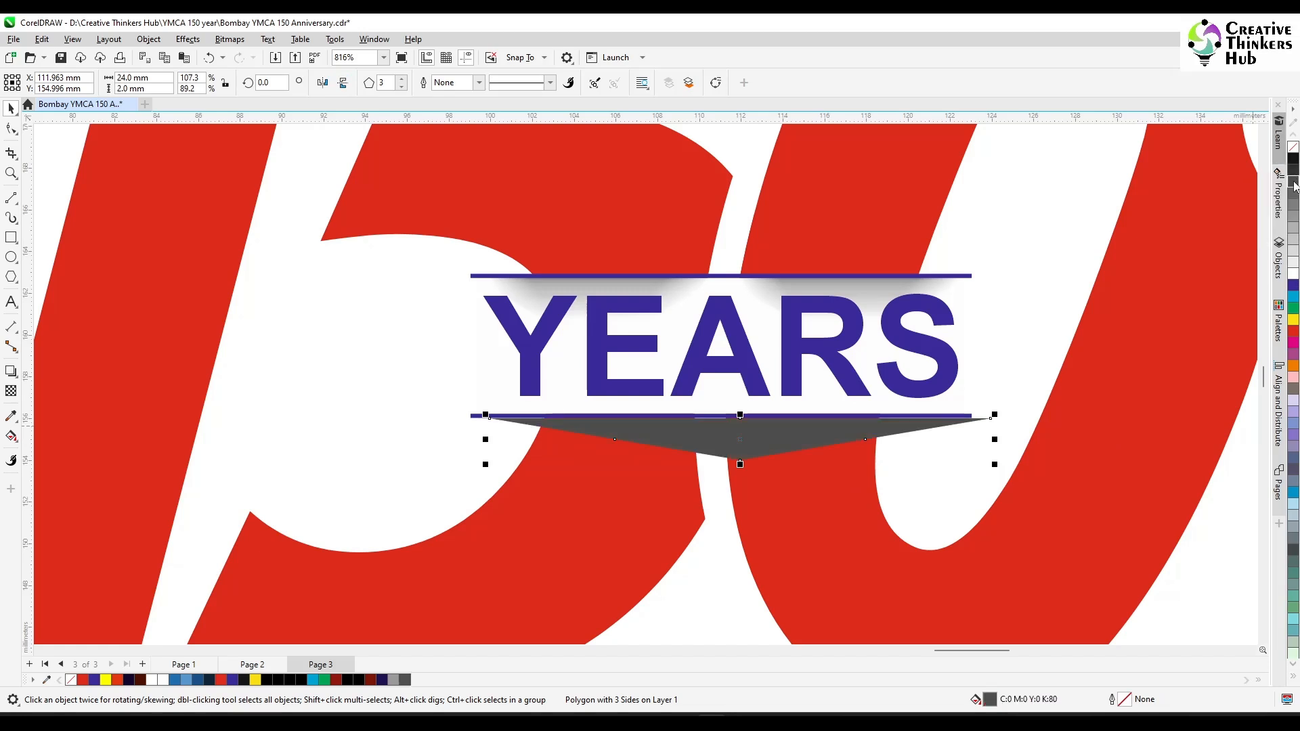
drag(785, 441, 774, 455)
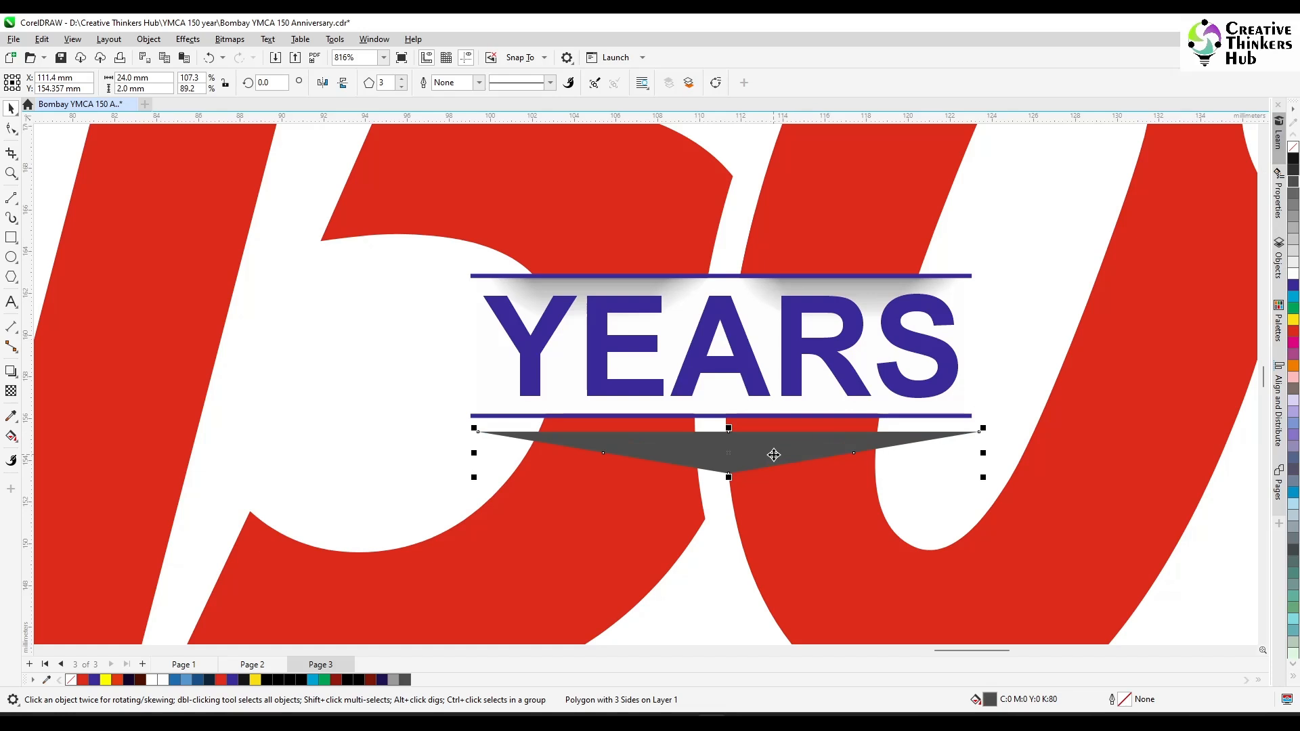
shift+click(764, 416)
key(t)
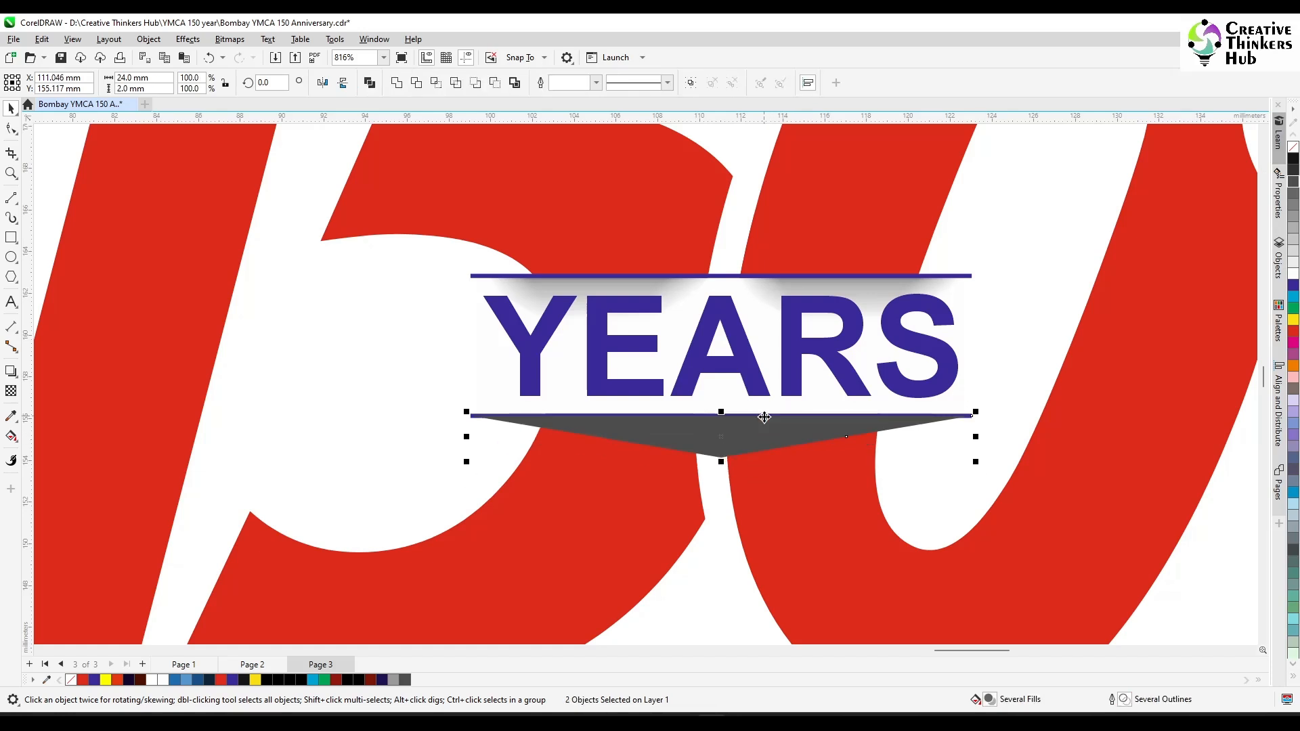
click(706, 469)
click(716, 438)
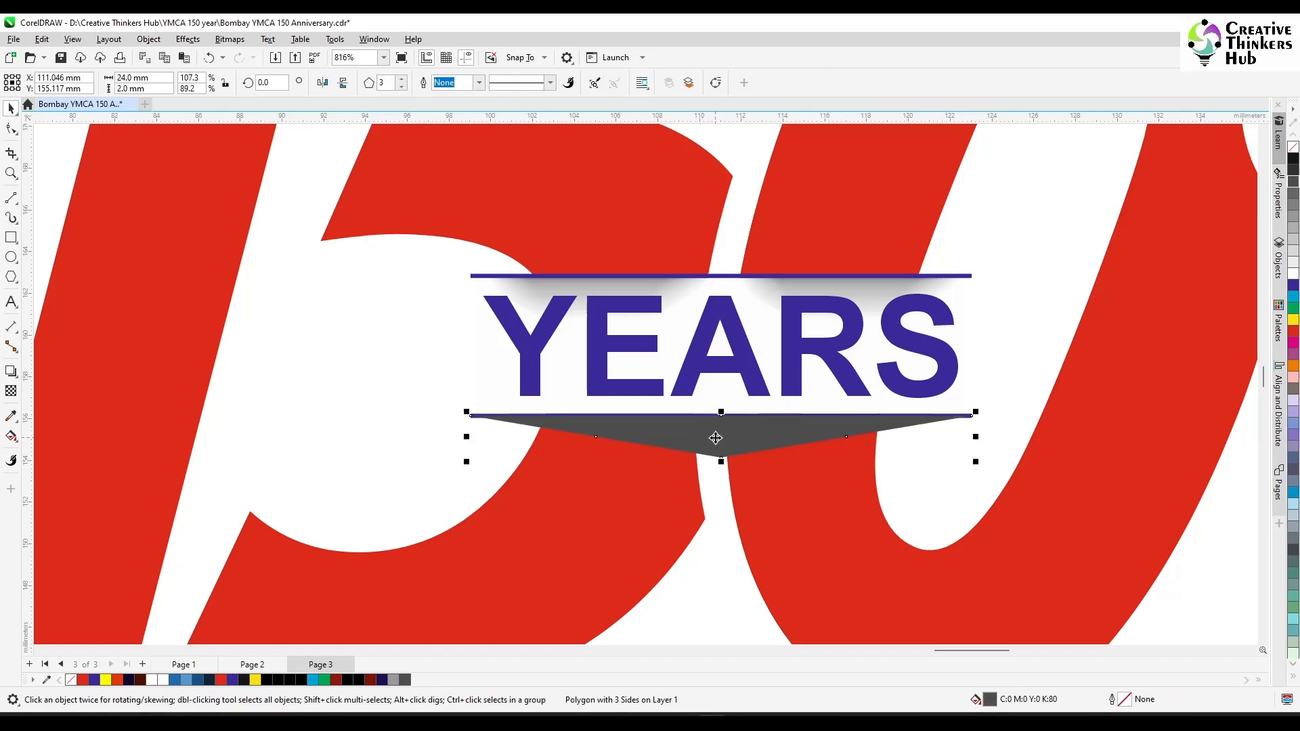
key(ctrl+Page_Down)
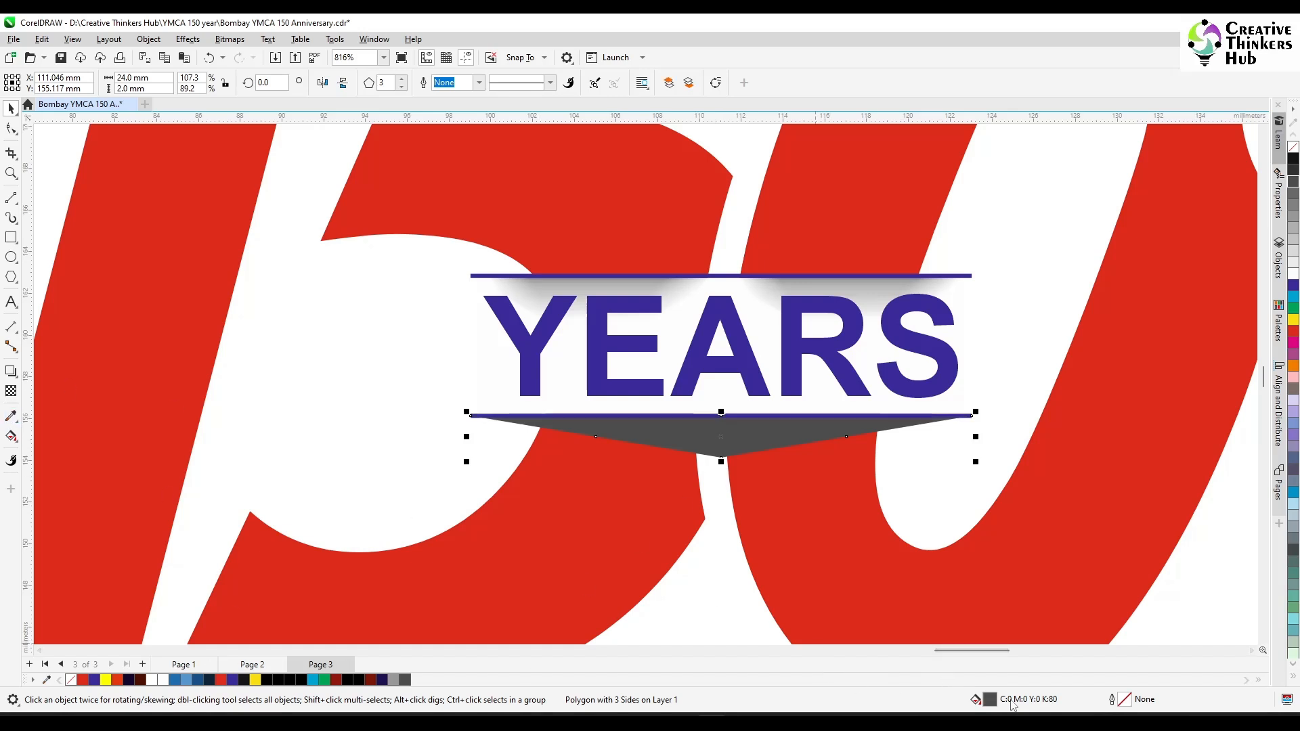
Step: Apply a vertical fountain transparency to the lower triangle, fading it downward from the blue line to 100% transparent
double_click(990, 700)
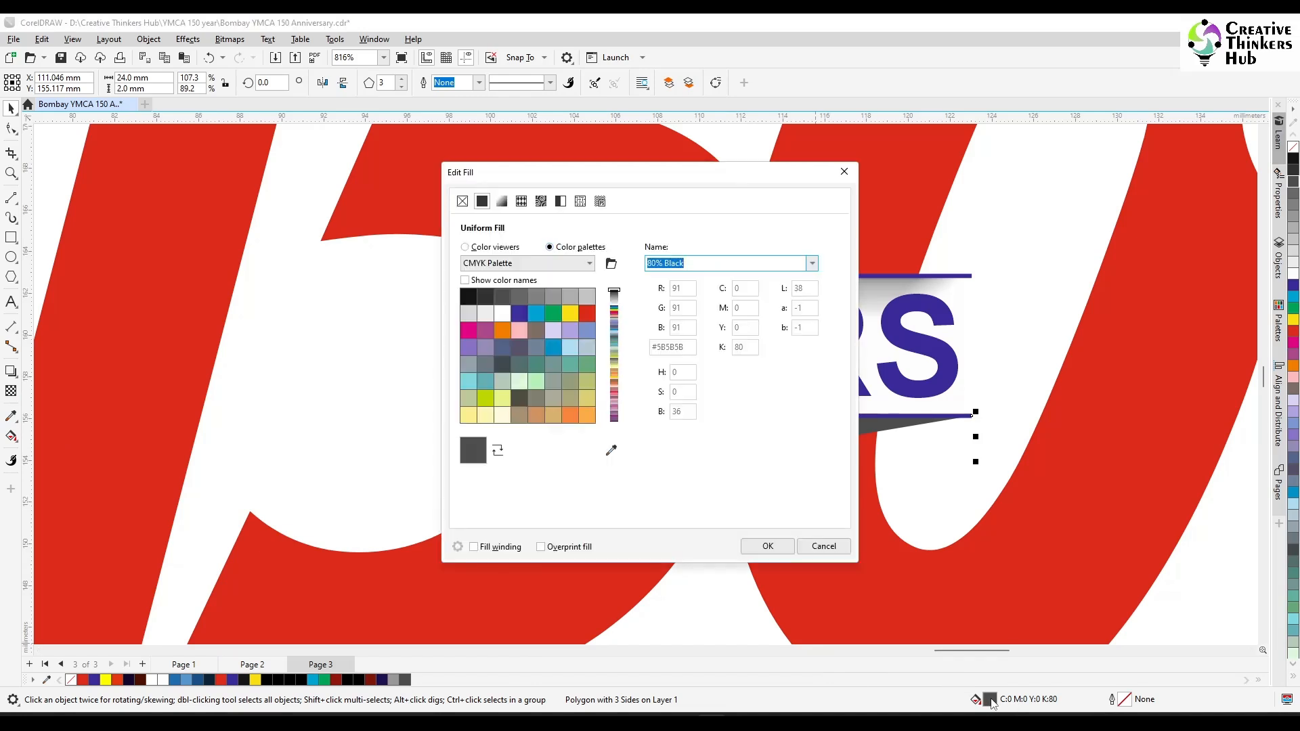
click(829, 545)
click(11, 390)
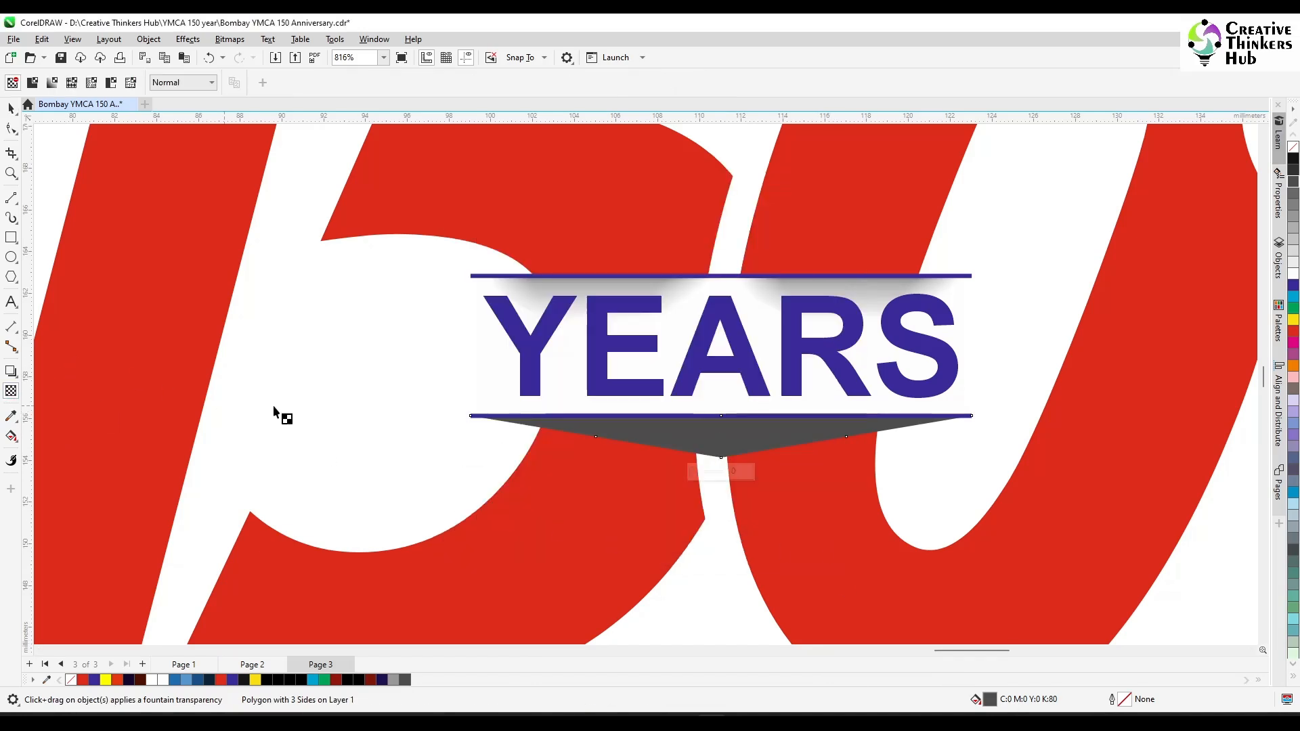
drag(719, 423, 717, 447)
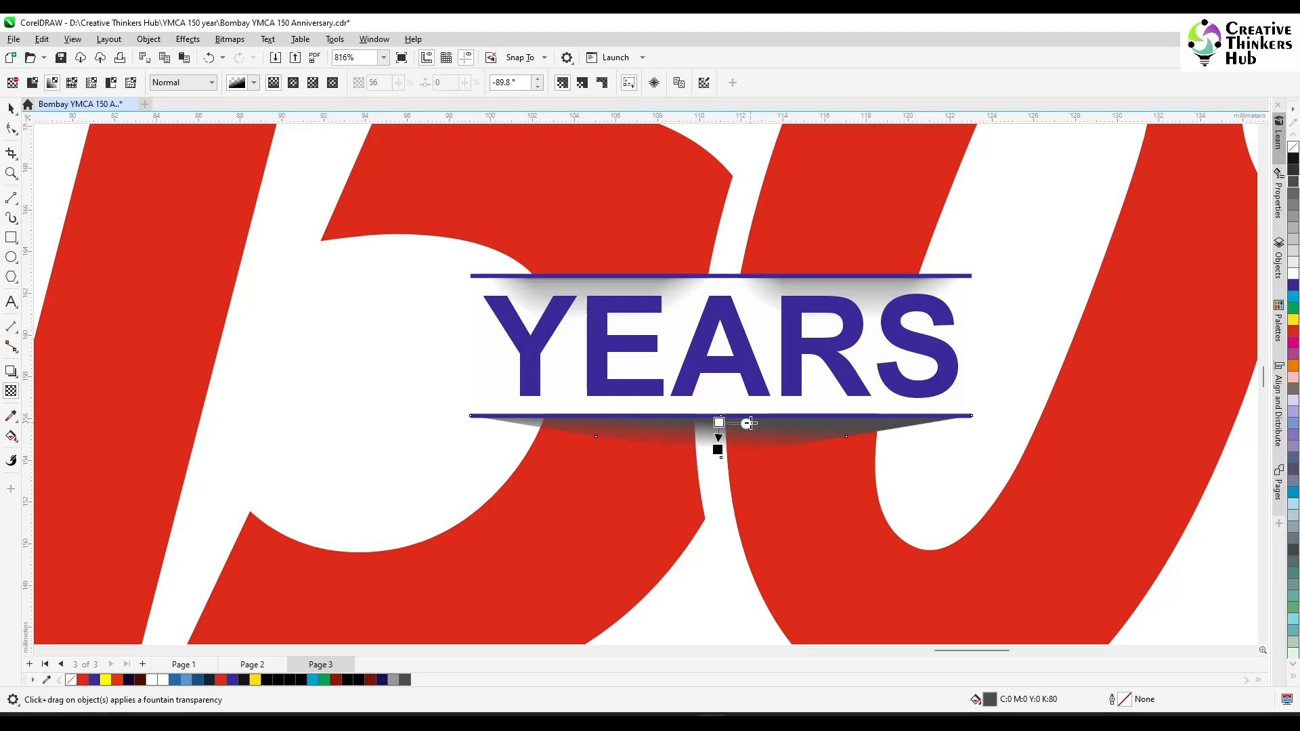
scroll(745, 437, up, 2)
drag(682, 423, 683, 411)
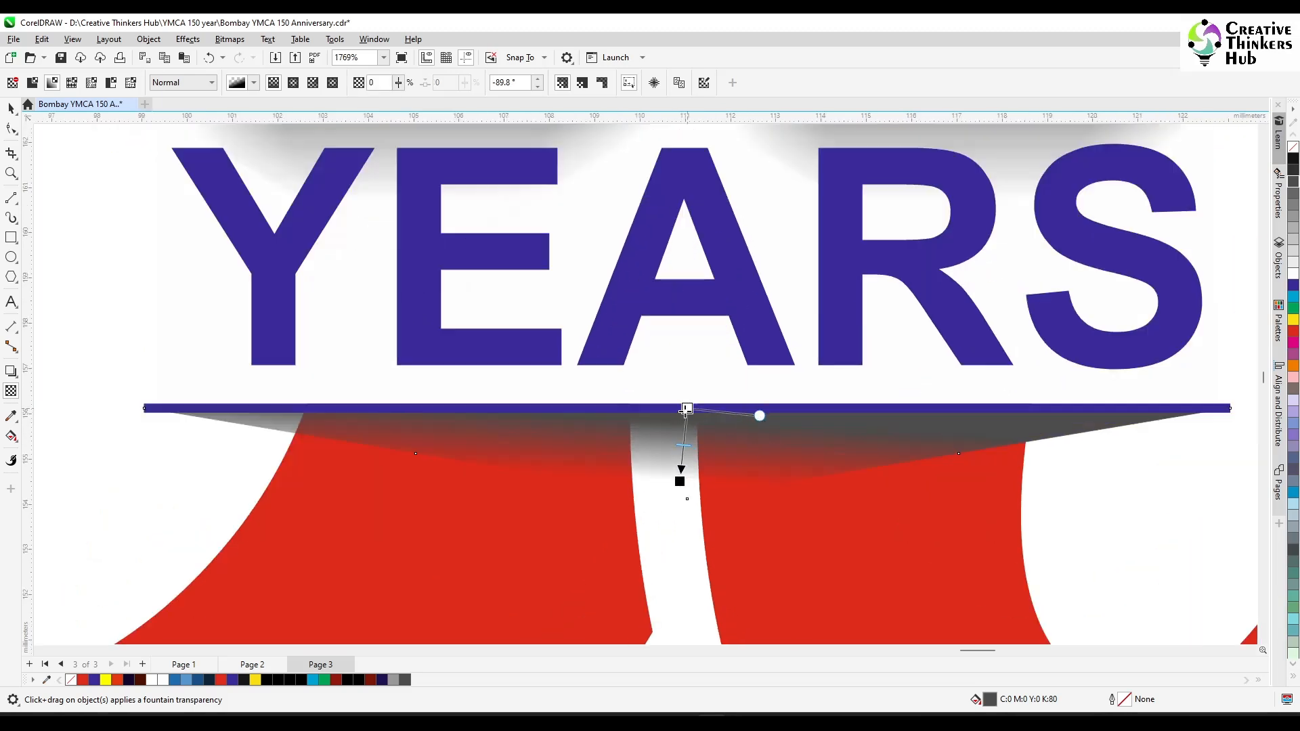
drag(680, 481, 686, 464)
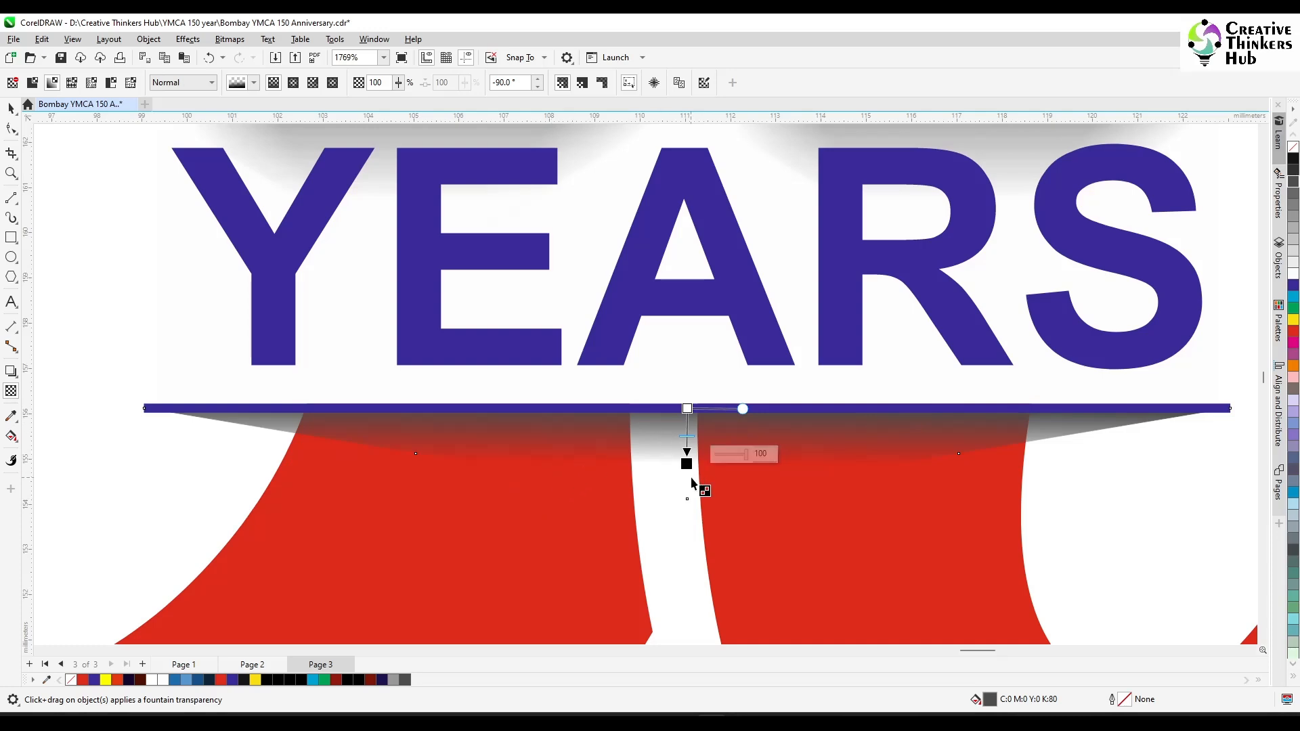
drag(686, 464, 687, 472)
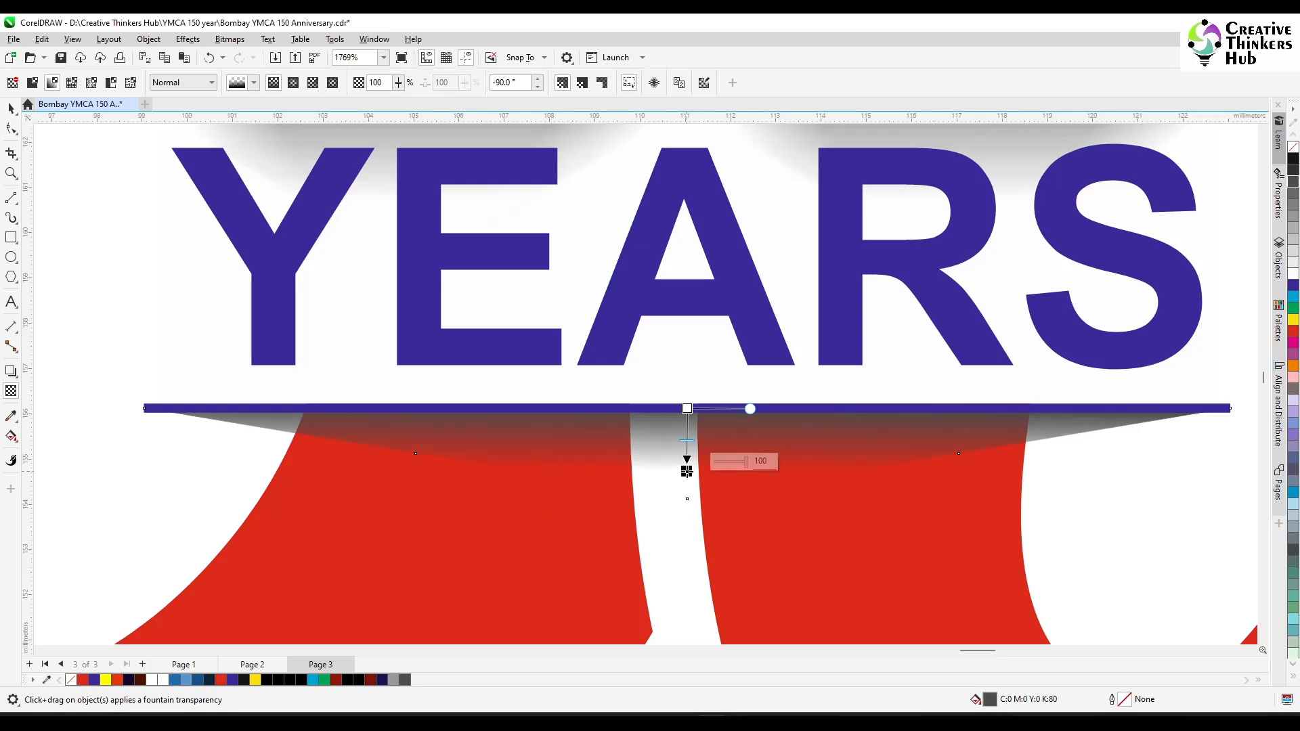
scroll(686, 472, down, 8)
click(11, 109)
click(348, 393)
Step: Try removing the shadow bitmap beneath the right half of the upper blue line
scroll(348, 393, down, 3)
scroll(279, 440, down, 1)
scroll(274, 440, up, 3)
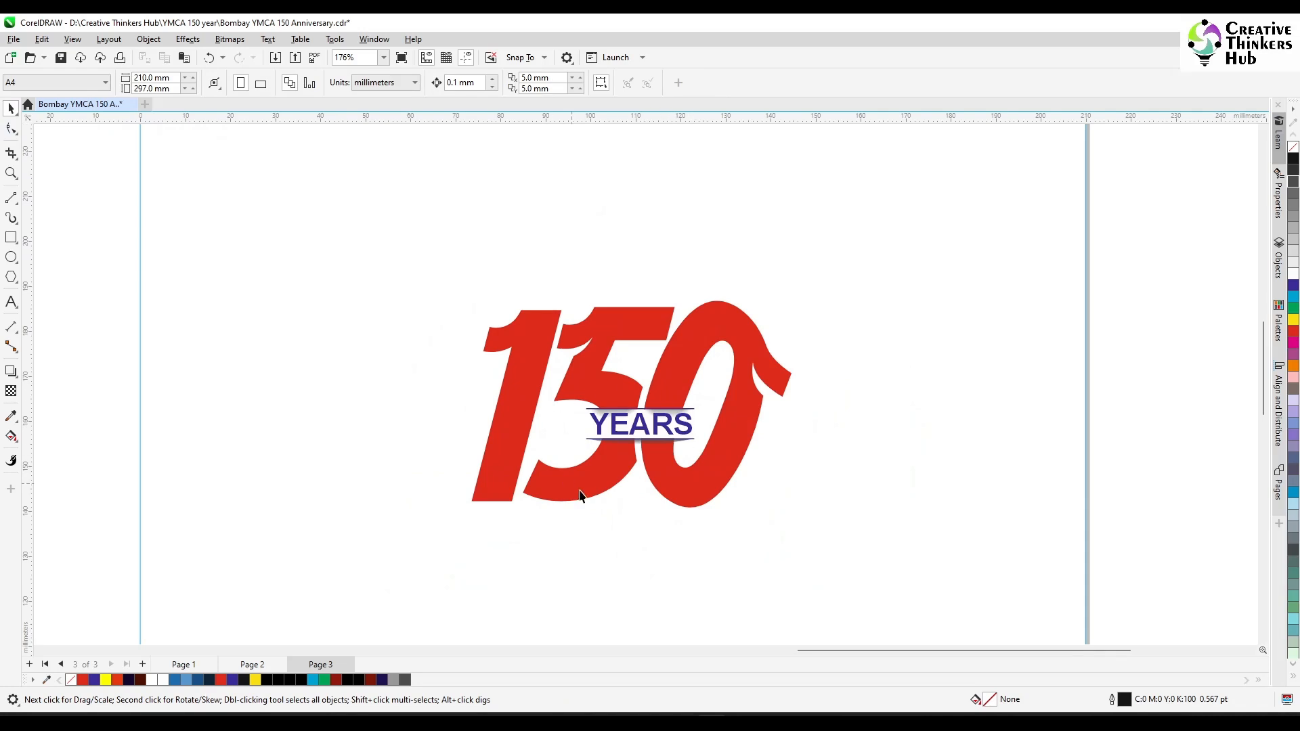
scroll(664, 436, up, 6)
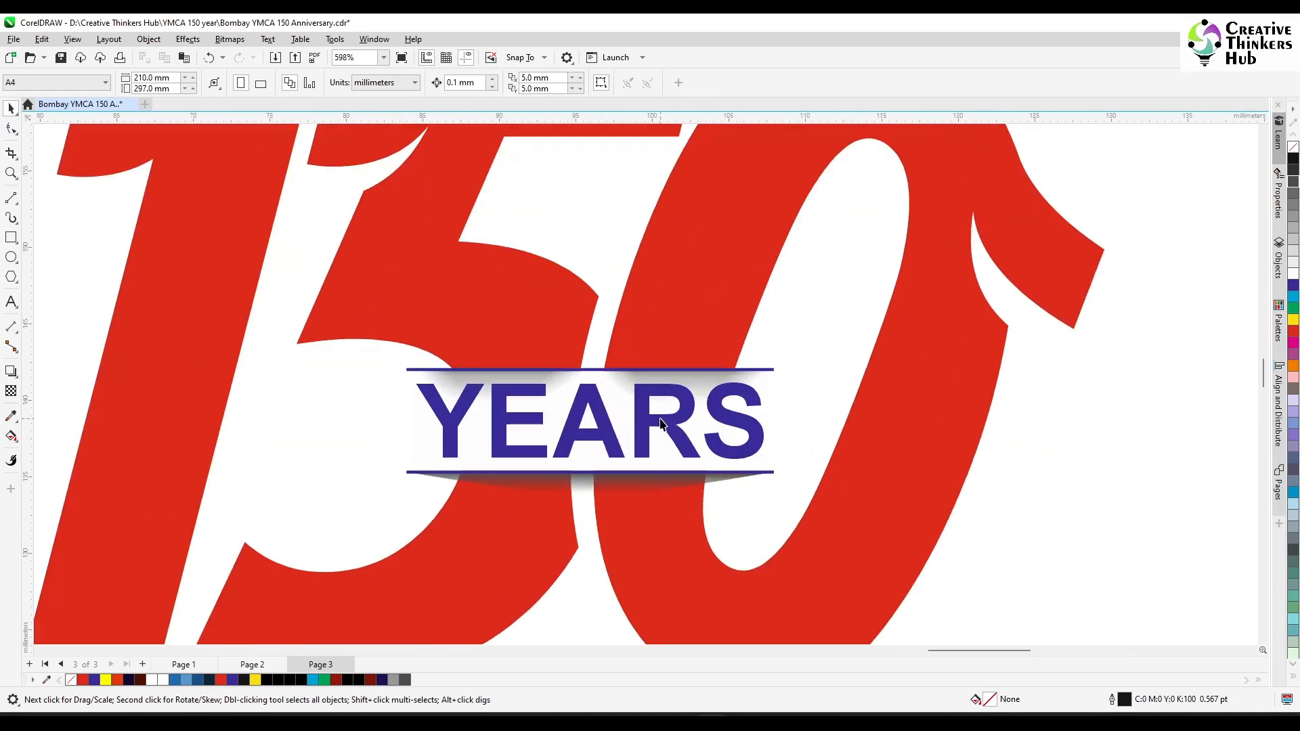
click(693, 383)
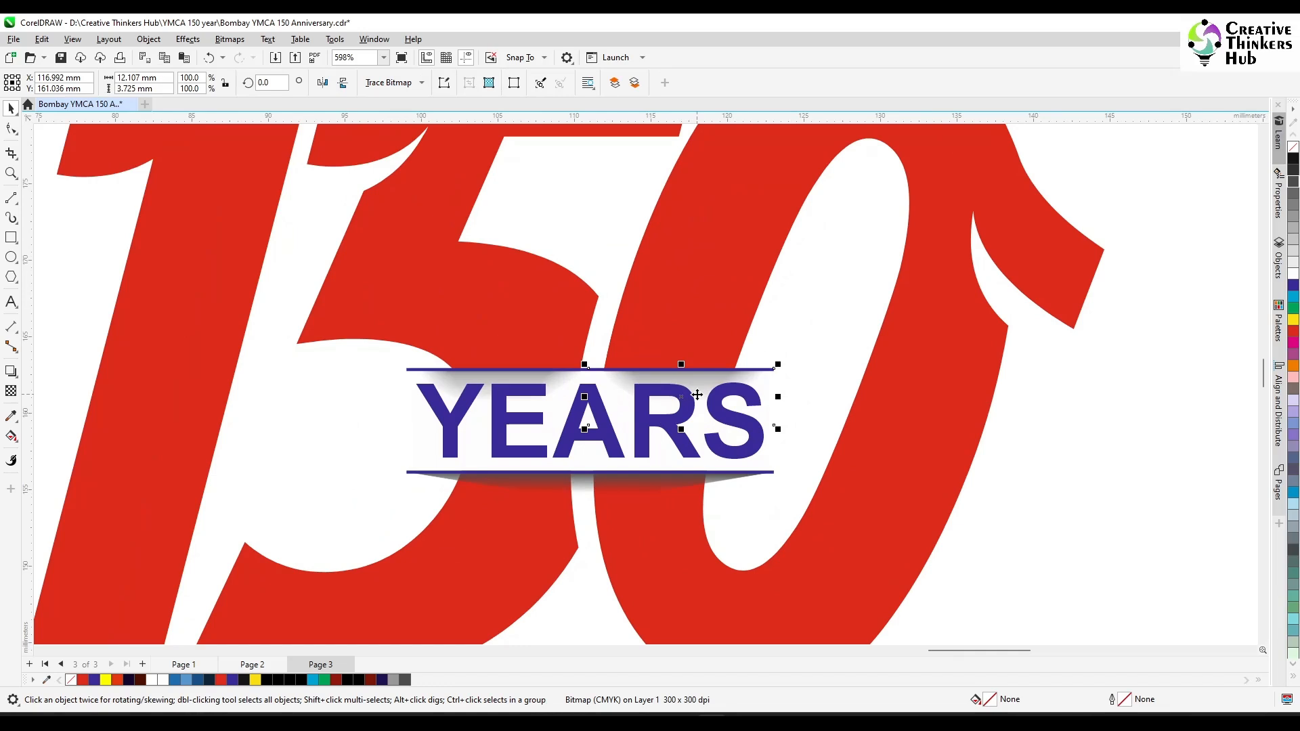
drag(695, 385, 1015, 388)
key(Delete)
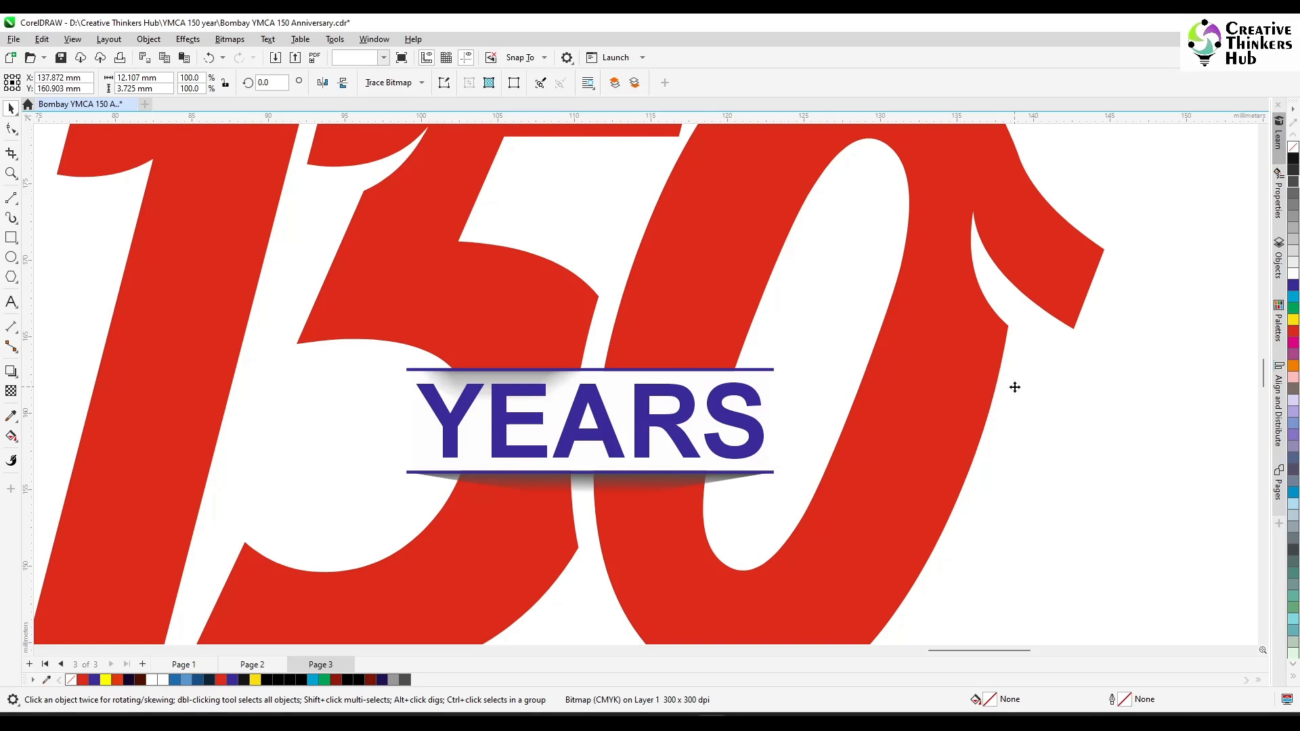
Step: Try a 12 mm wide copy of the lower shadow triangle, aligned under the right end of the upper blue line
click(645, 485)
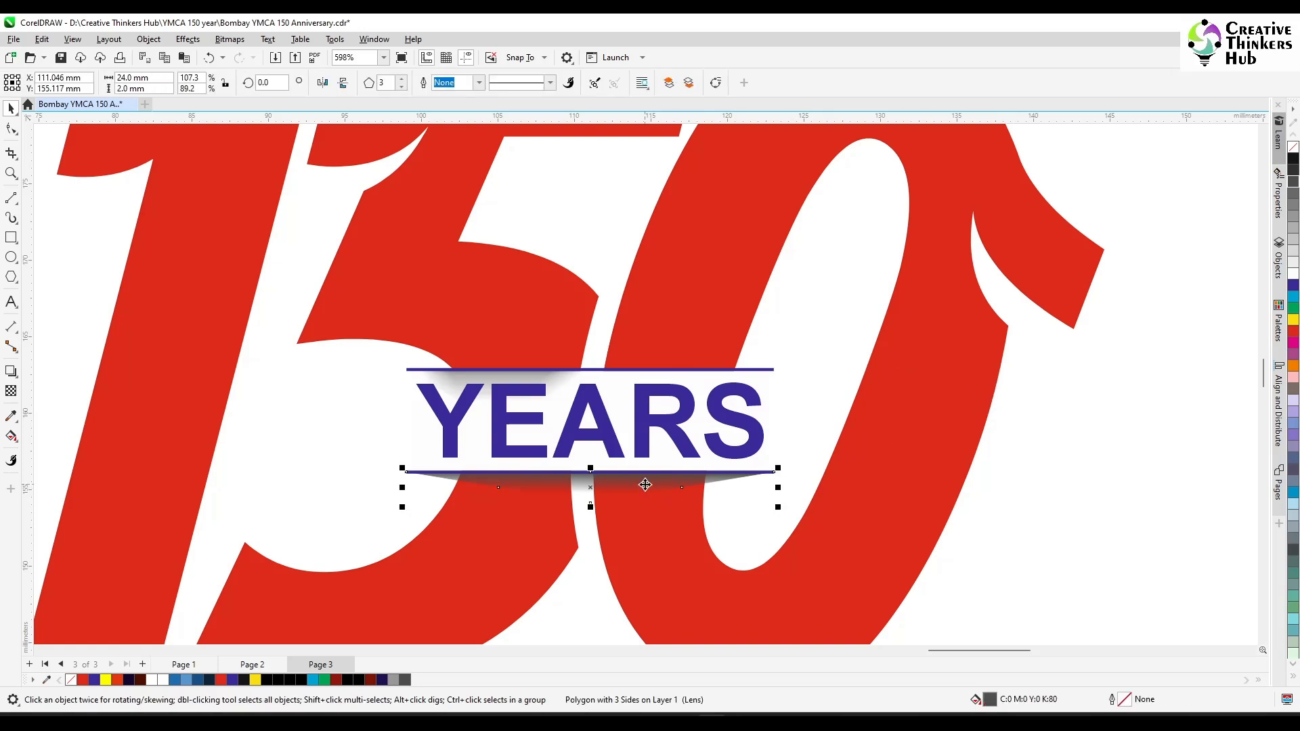
drag(645, 485, 649, 383)
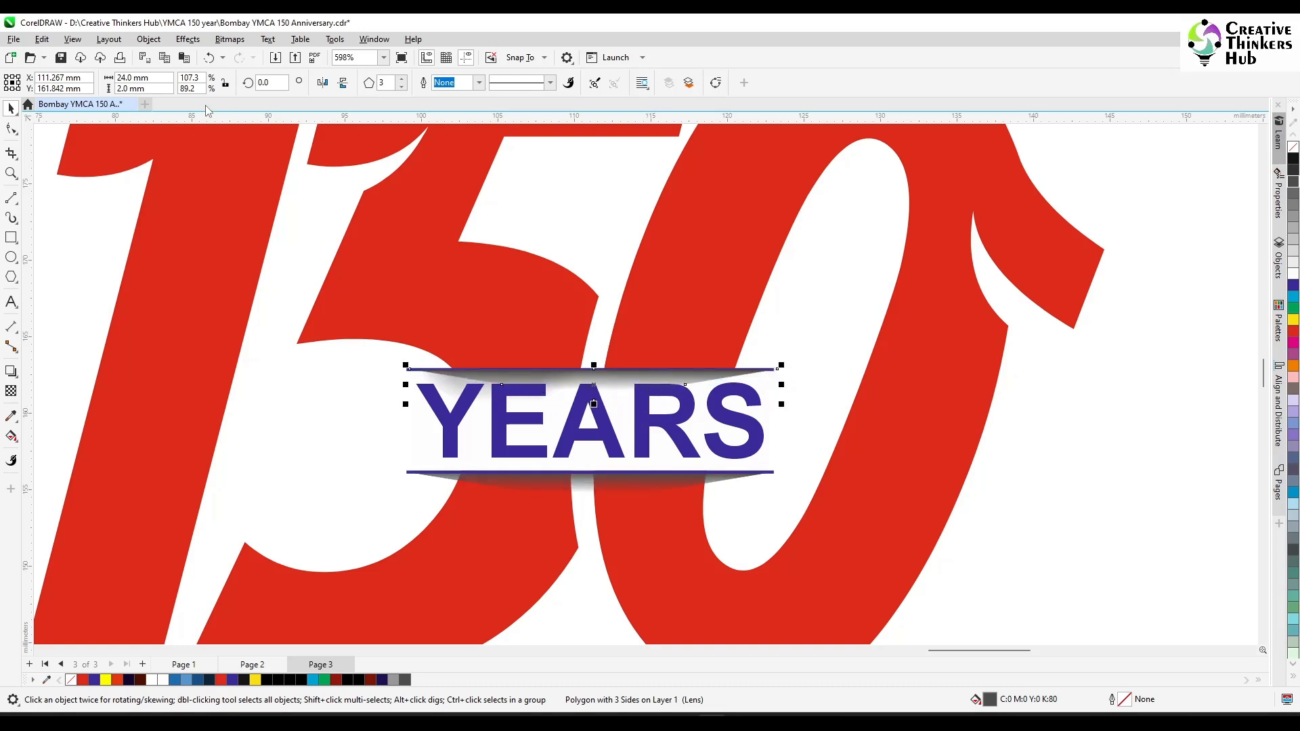
click(142, 77)
text(12)
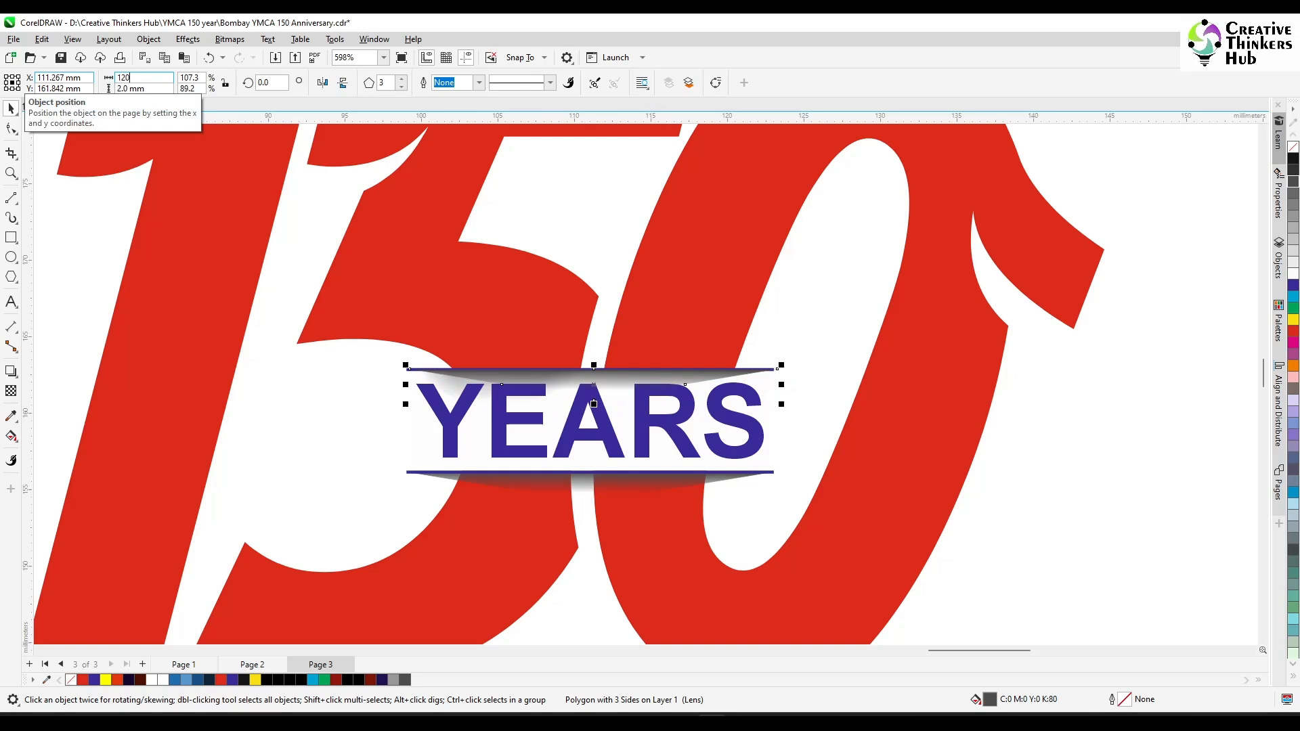
key(Return)
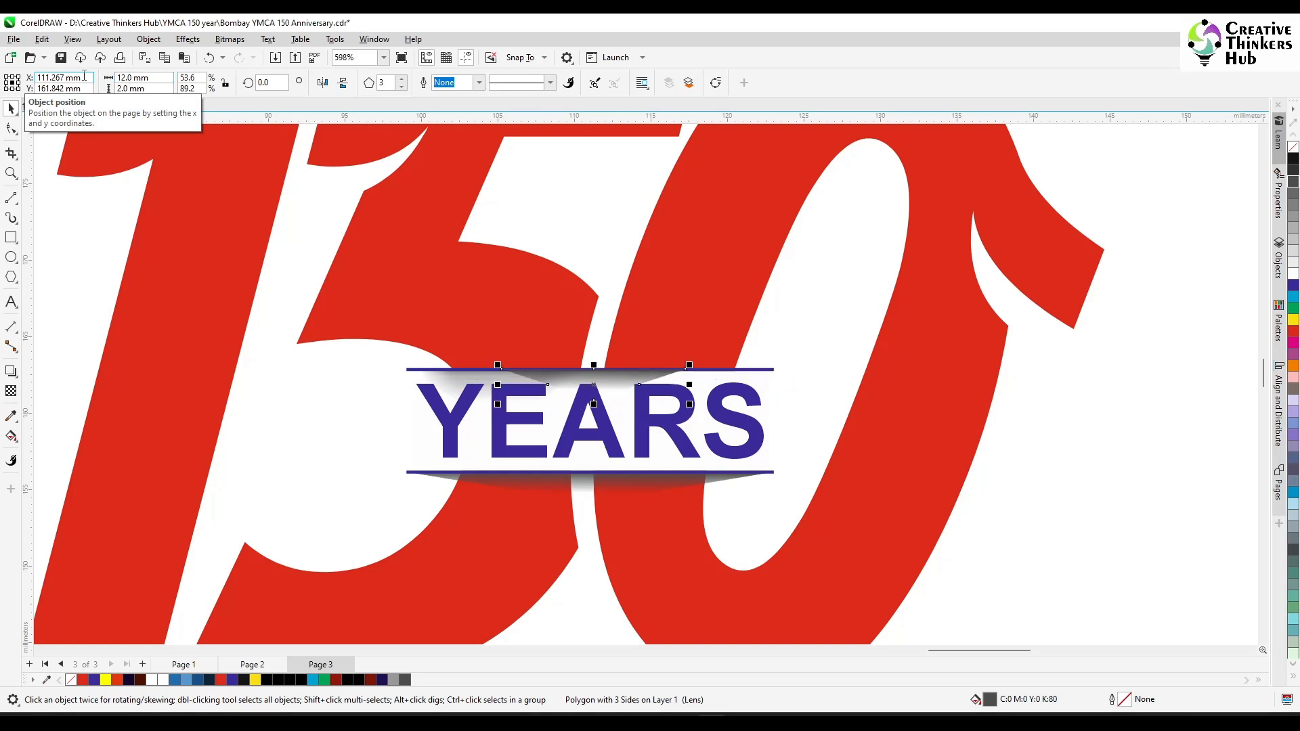
shift+click(759, 370)
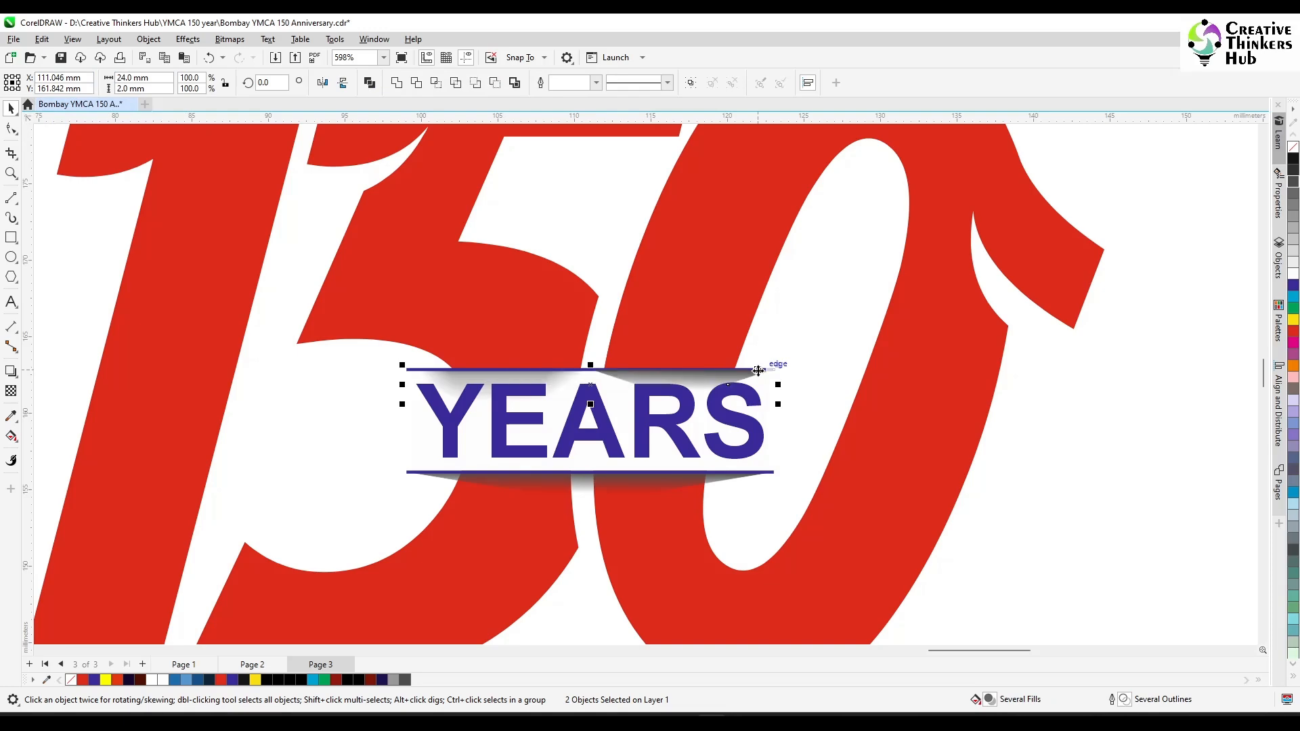
click(1049, 437)
Step: Try shortening the transparency fade of the shadow triangle beneath the upper blue line
scroll(626, 460, down, 5)
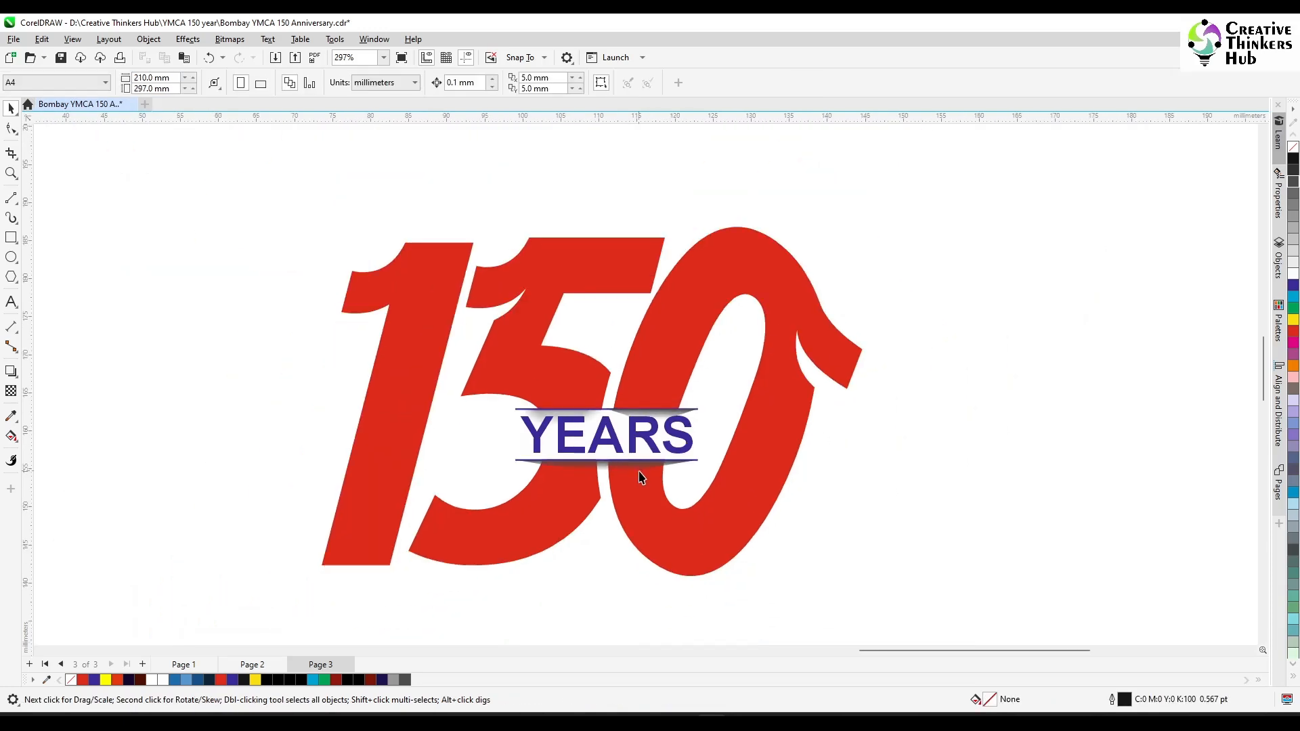
scroll(637, 473, up, 5)
scroll(629, 479, up, 3)
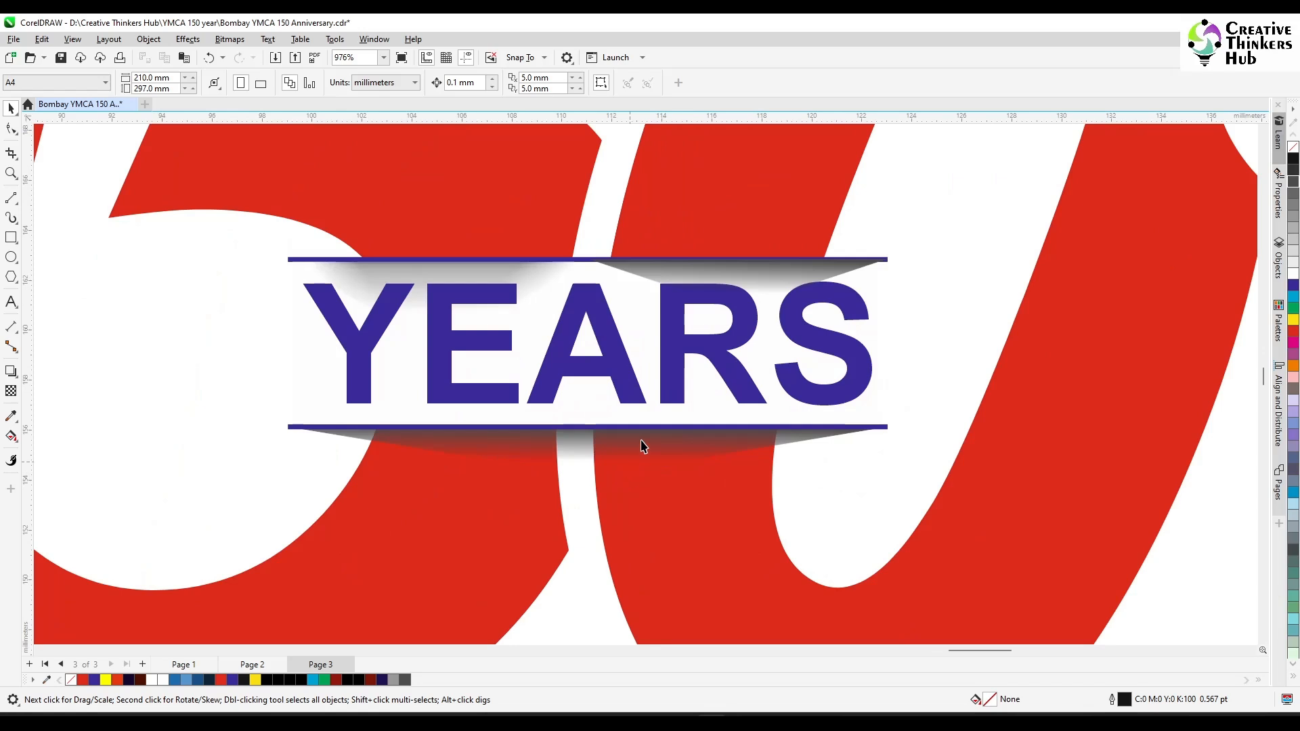
click(681, 298)
click(10, 390)
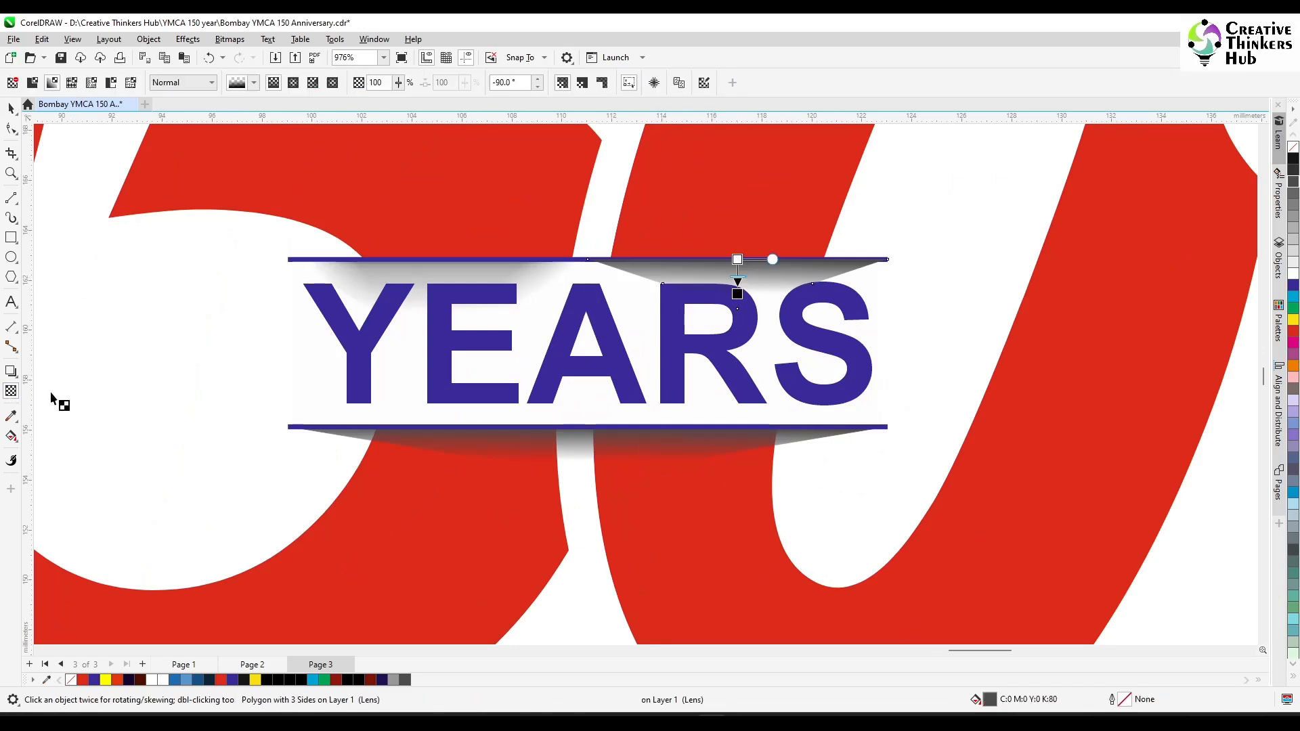
mouse_move(737, 295)
mouse_down()
mouse_move(738, 269)
mouse_move(737, 287)
mouse_up()
drag(737, 286, 738, 275)
scroll(738, 286, down, 3)
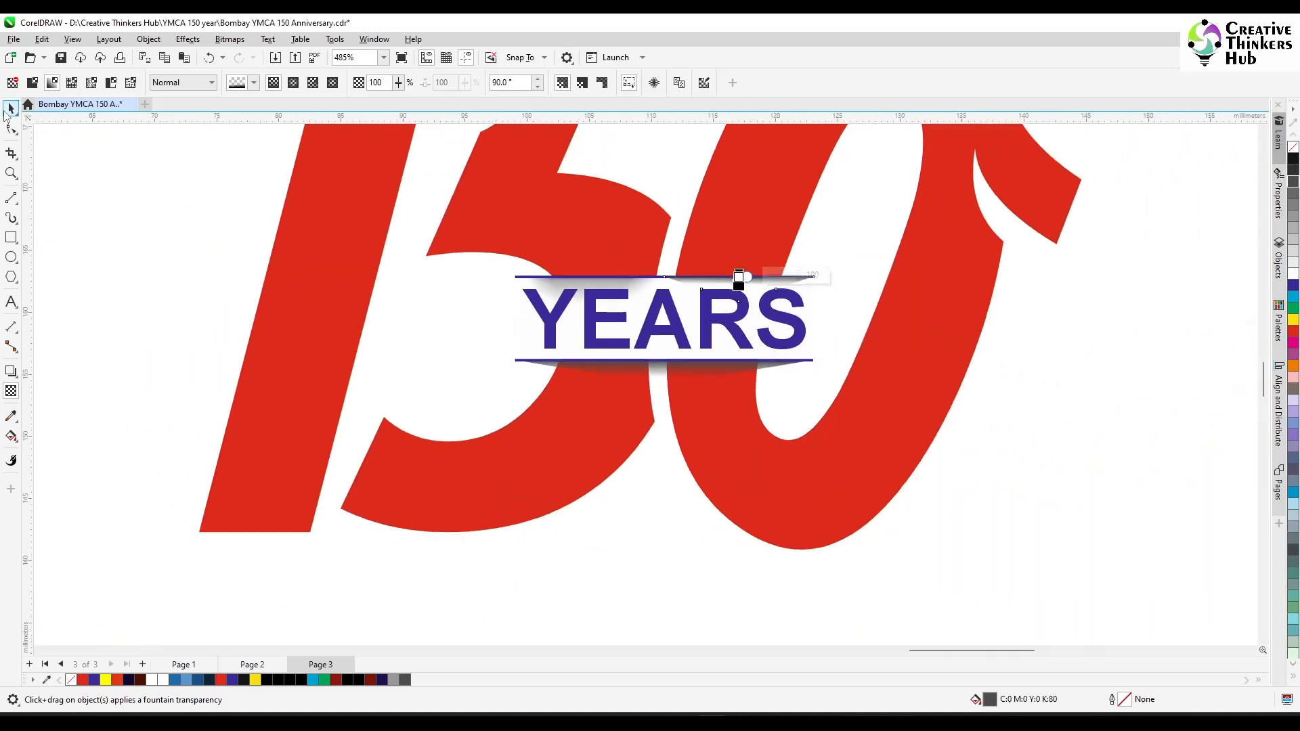
click(11, 108)
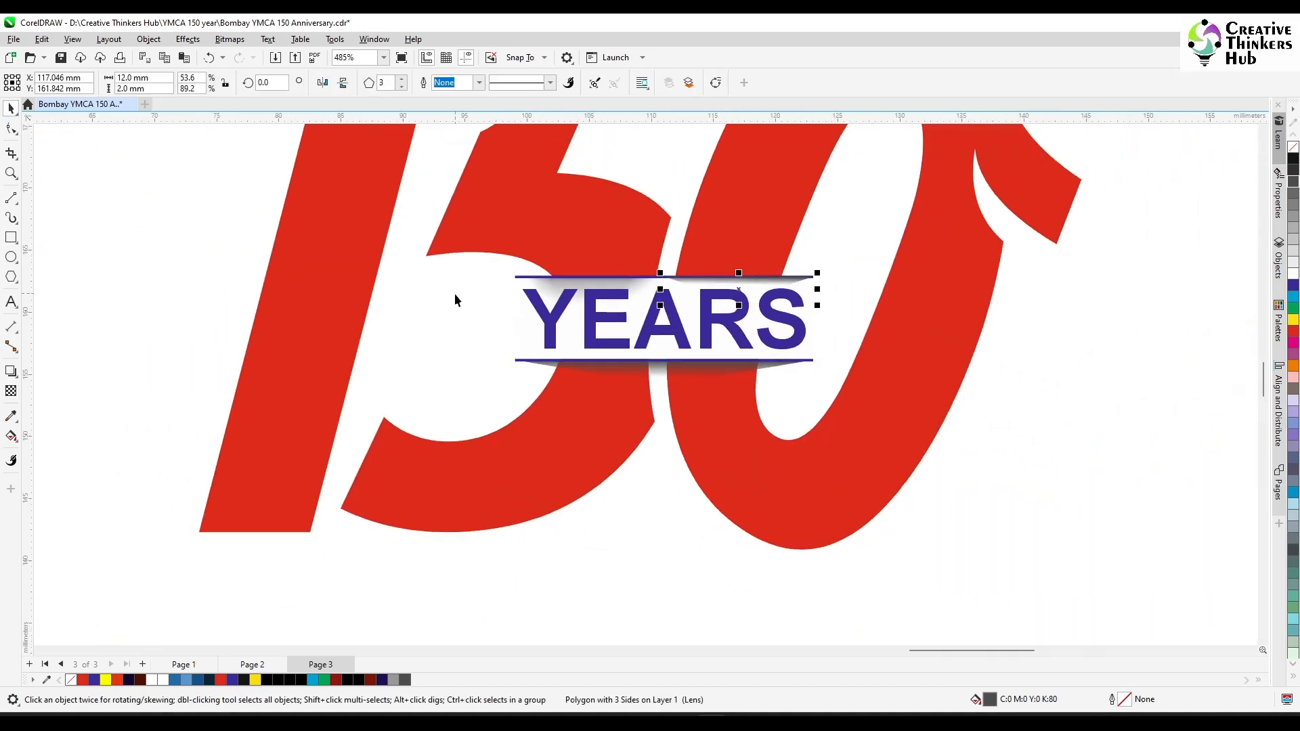
scroll(454, 292, down, 4)
click(520, 466)
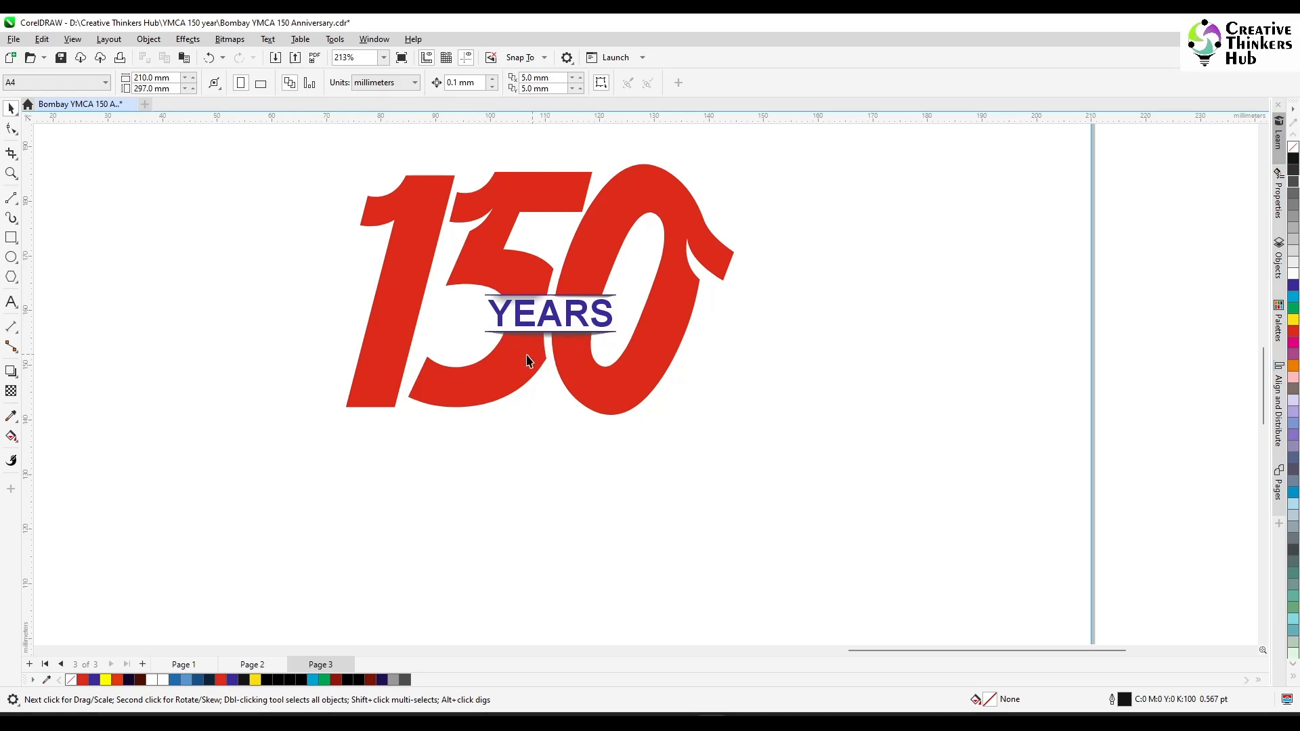
Step: Undo the triangle shadow under the upper blue line and restore the deleted right shadow bitmap
click(580, 308)
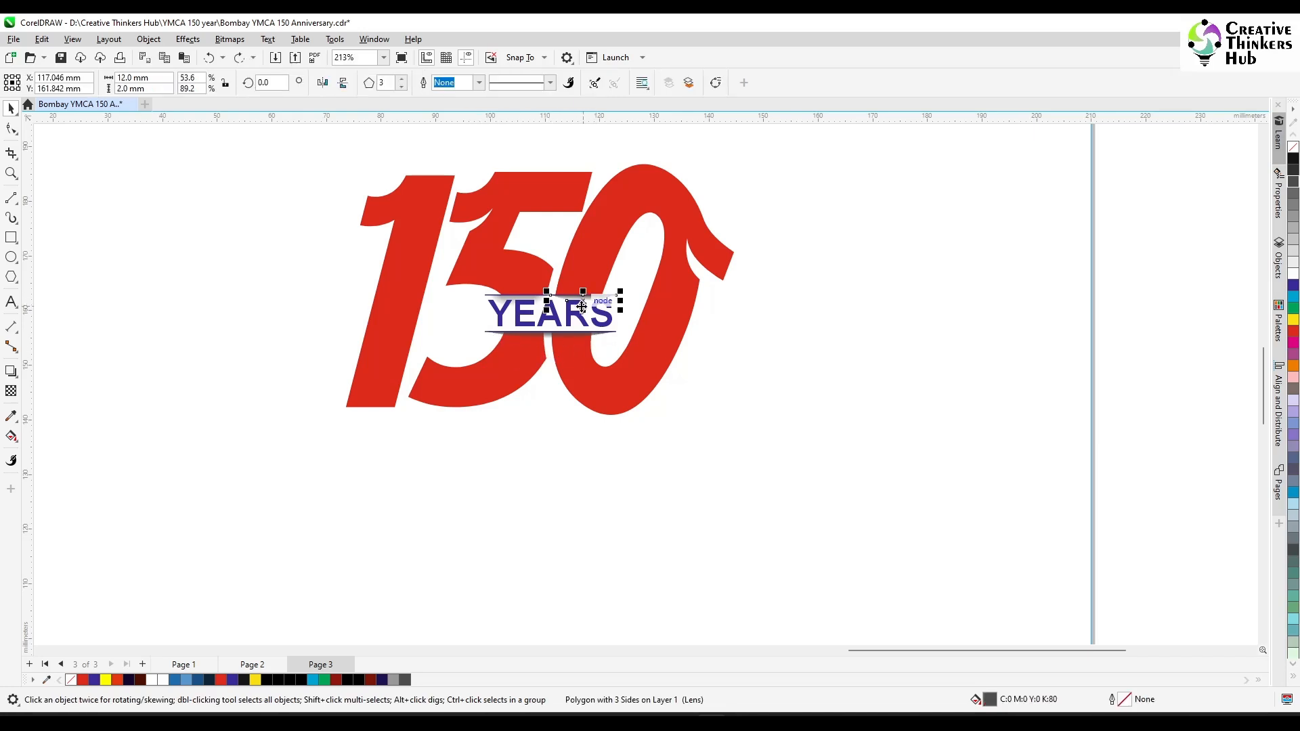
shift+click(594, 335)
key(ctrl+z)
key(ctrl+z)
key(ctrl+z)
key(ctrl+z)
key(ctrl+z)
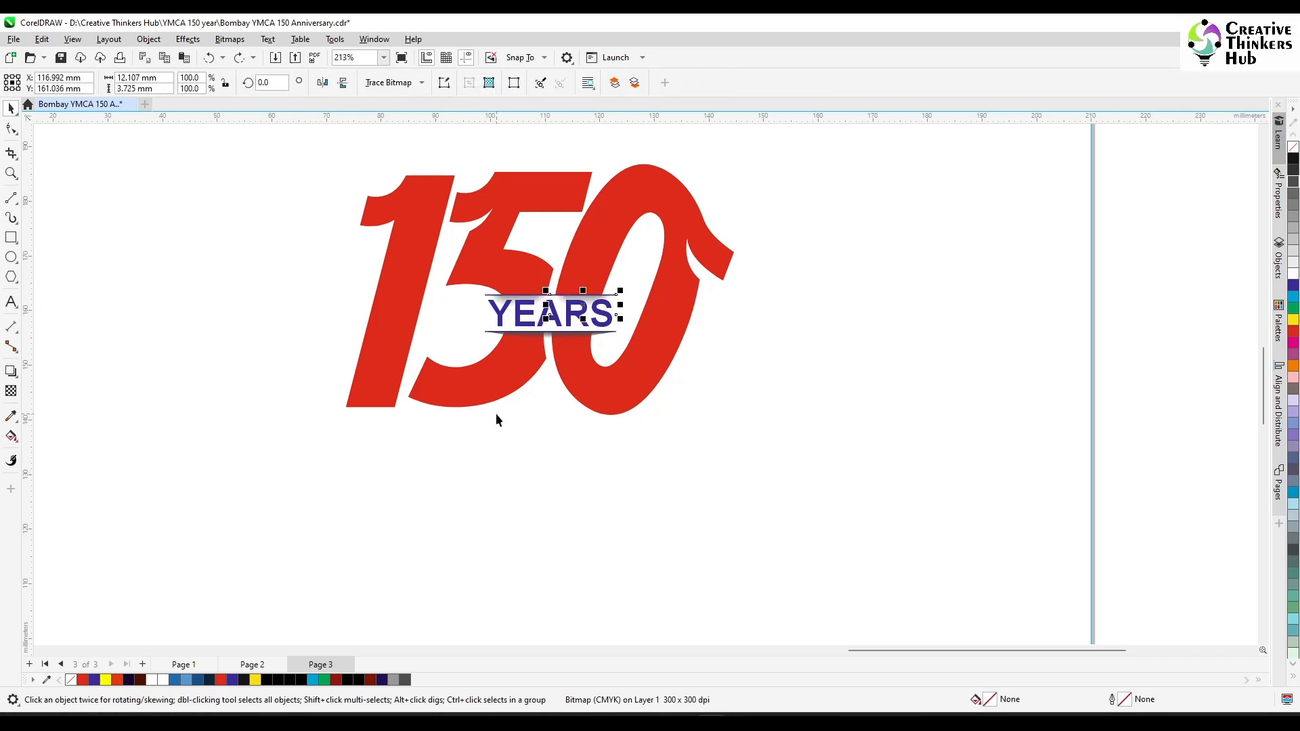
scroll(497, 415, down, 2)
click(522, 448)
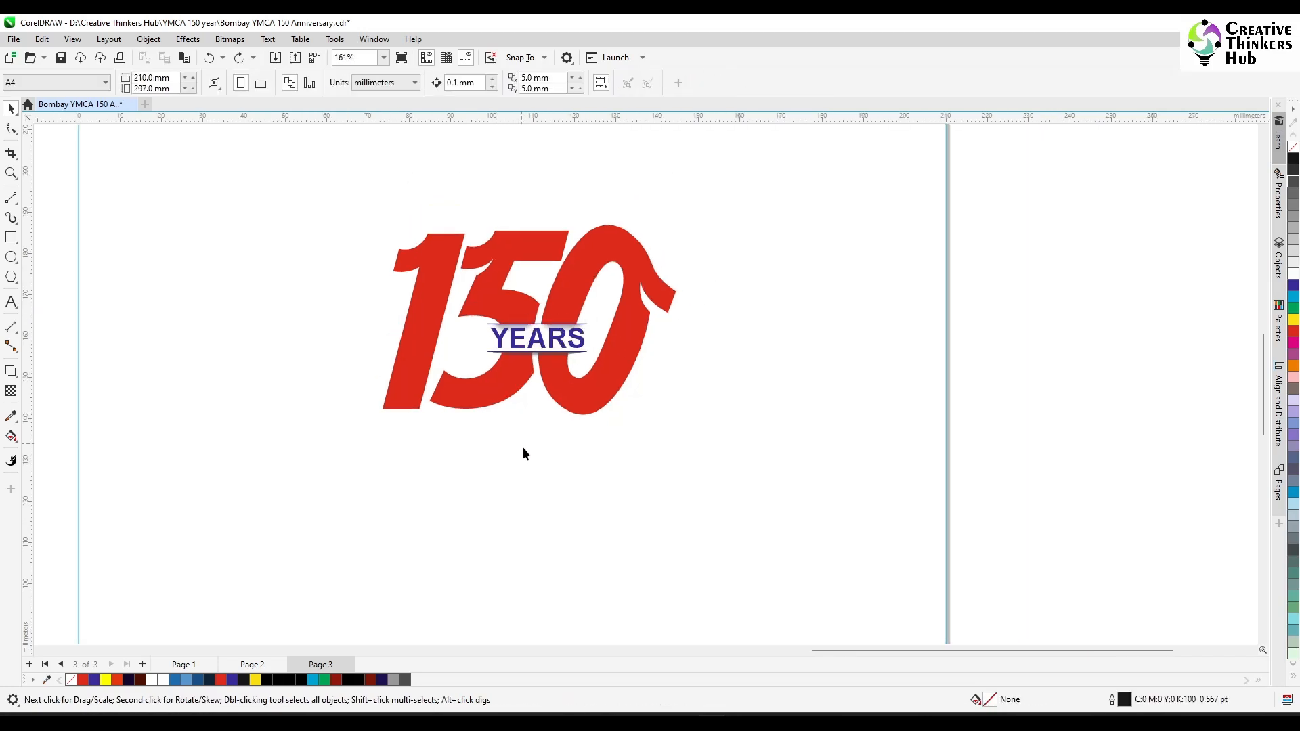
Step: Select the YEARS label with its band, lines and shadows, and enlarge it to about 29 mm wide and 10.6 mm high
click(11, 173)
drag(254, 188, 714, 449)
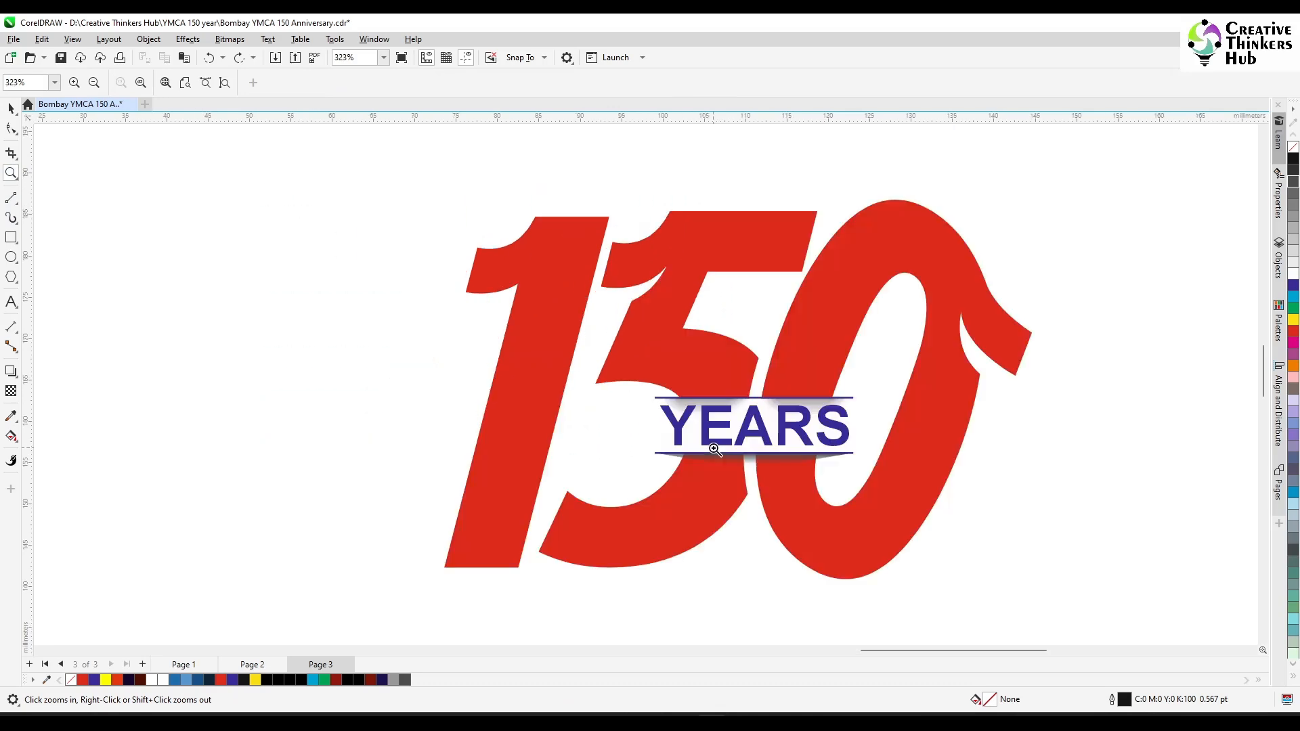
scroll(873, 440, down, 6)
scroll(892, 480, down, 8)
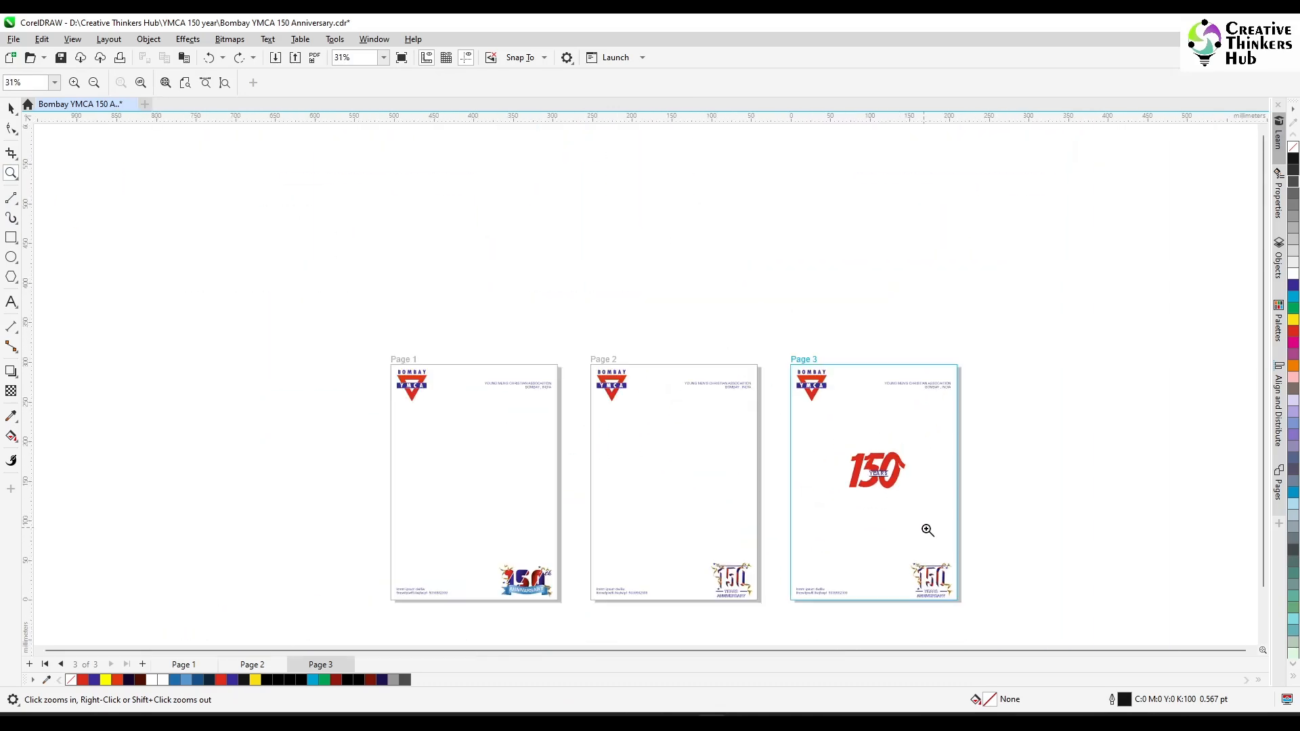
key(space)
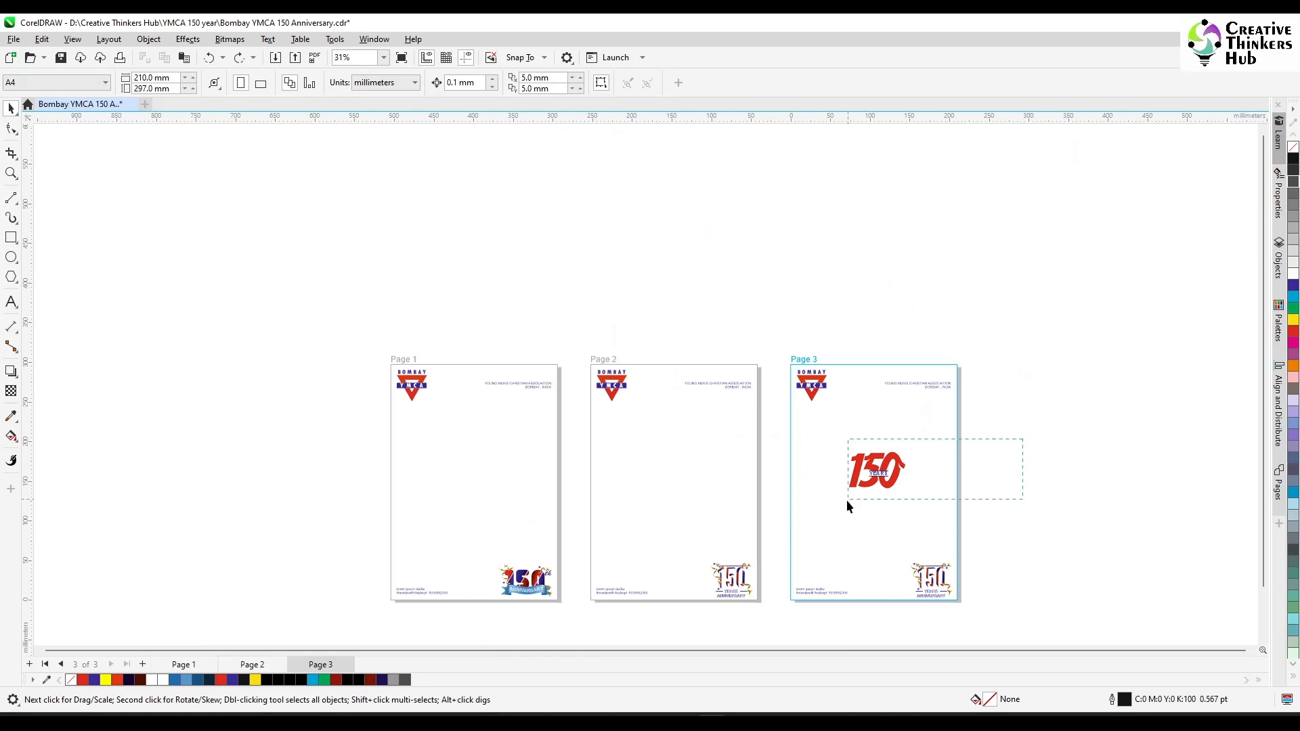
scroll(916, 485, up, 6)
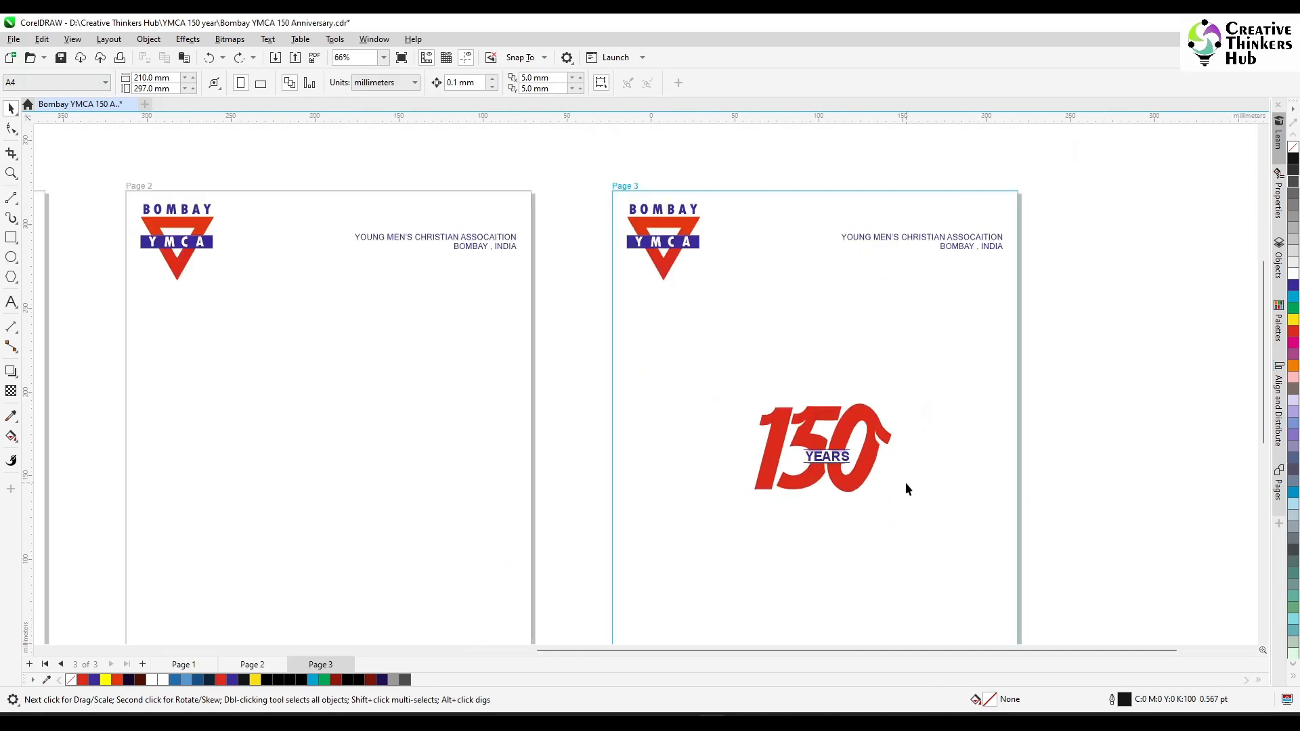
drag(1141, 396, 717, 461)
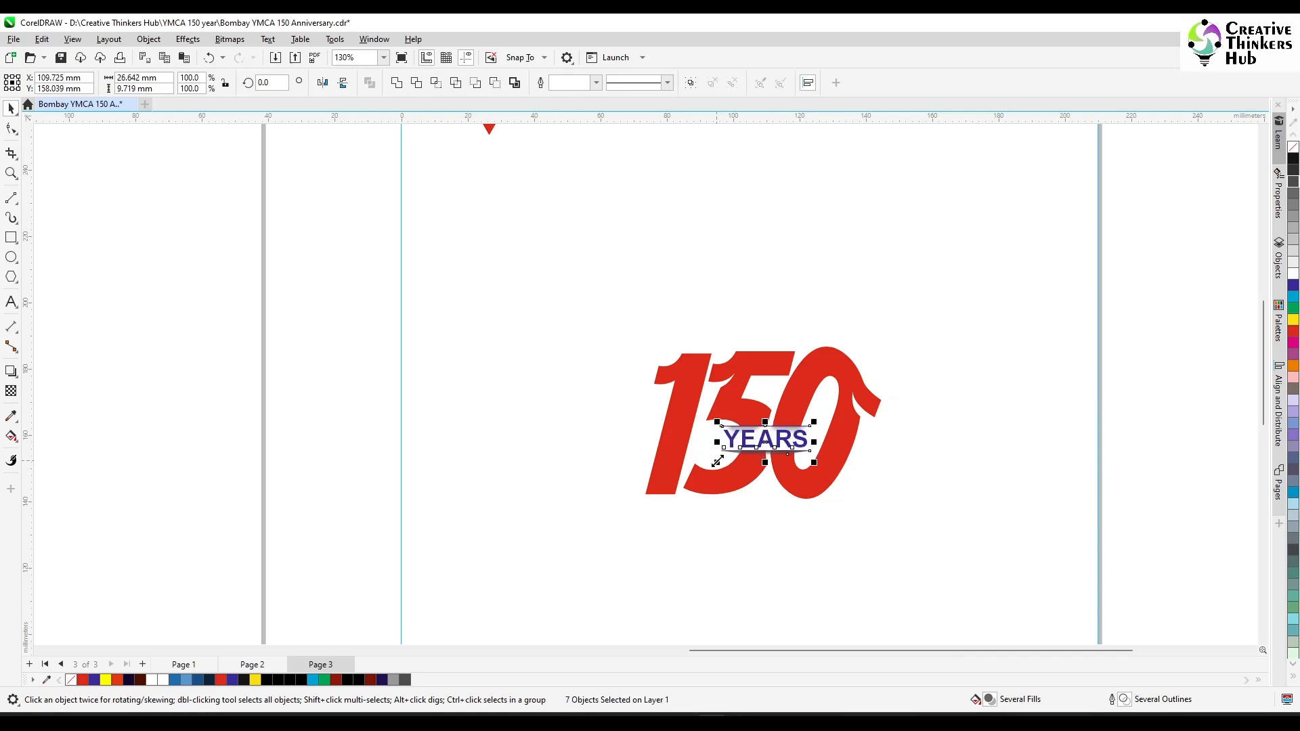
drag(816, 466, 819, 470)
drag(714, 466, 711, 467)
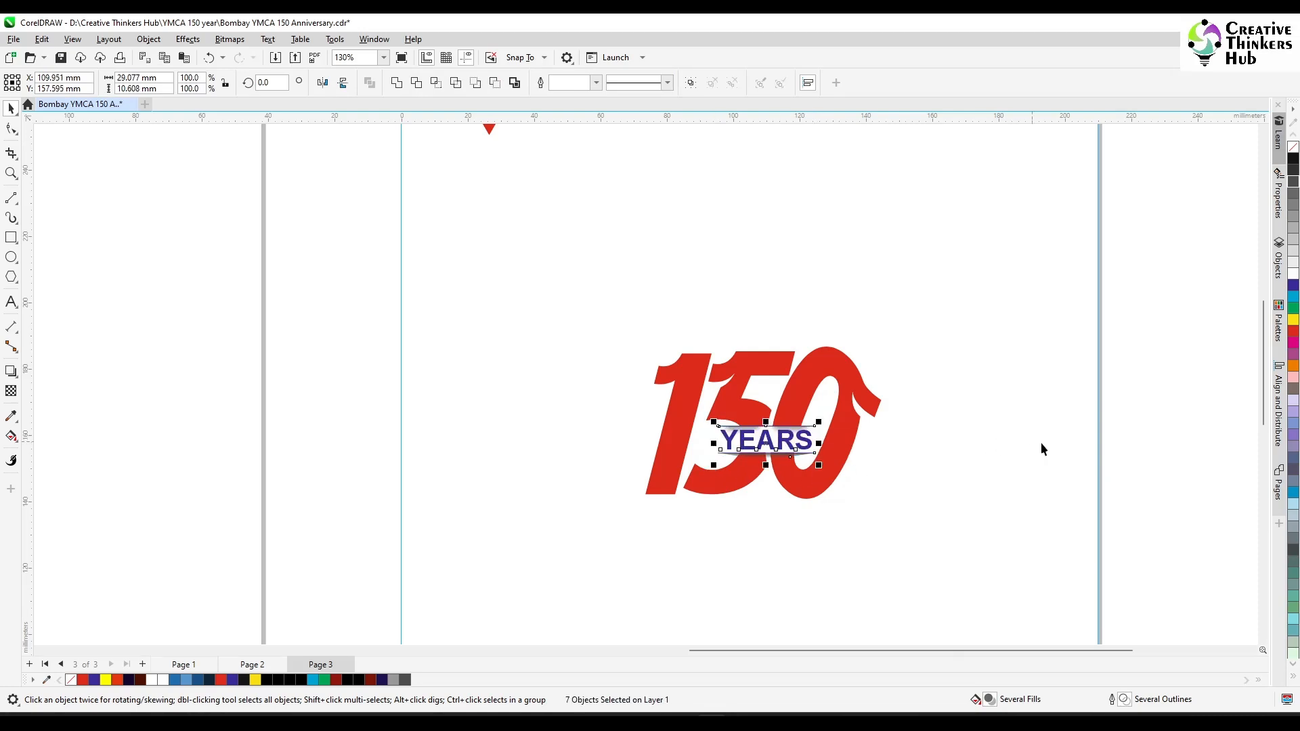
Step: Select the YEARS label with its band, lines and shadows, and nudge it down 1.6 mm over the 150 digits
click(973, 429)
scroll(972, 429, down, 2)
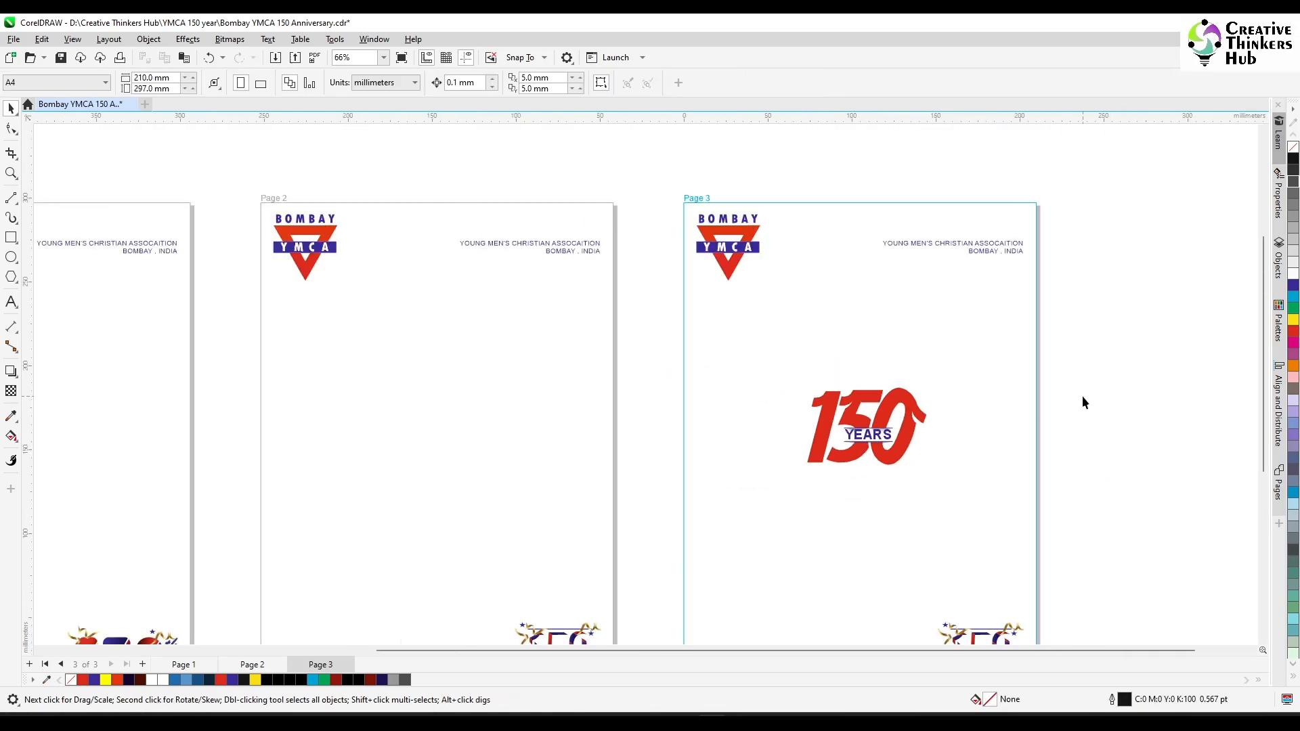
scroll(1082, 396, down, 2)
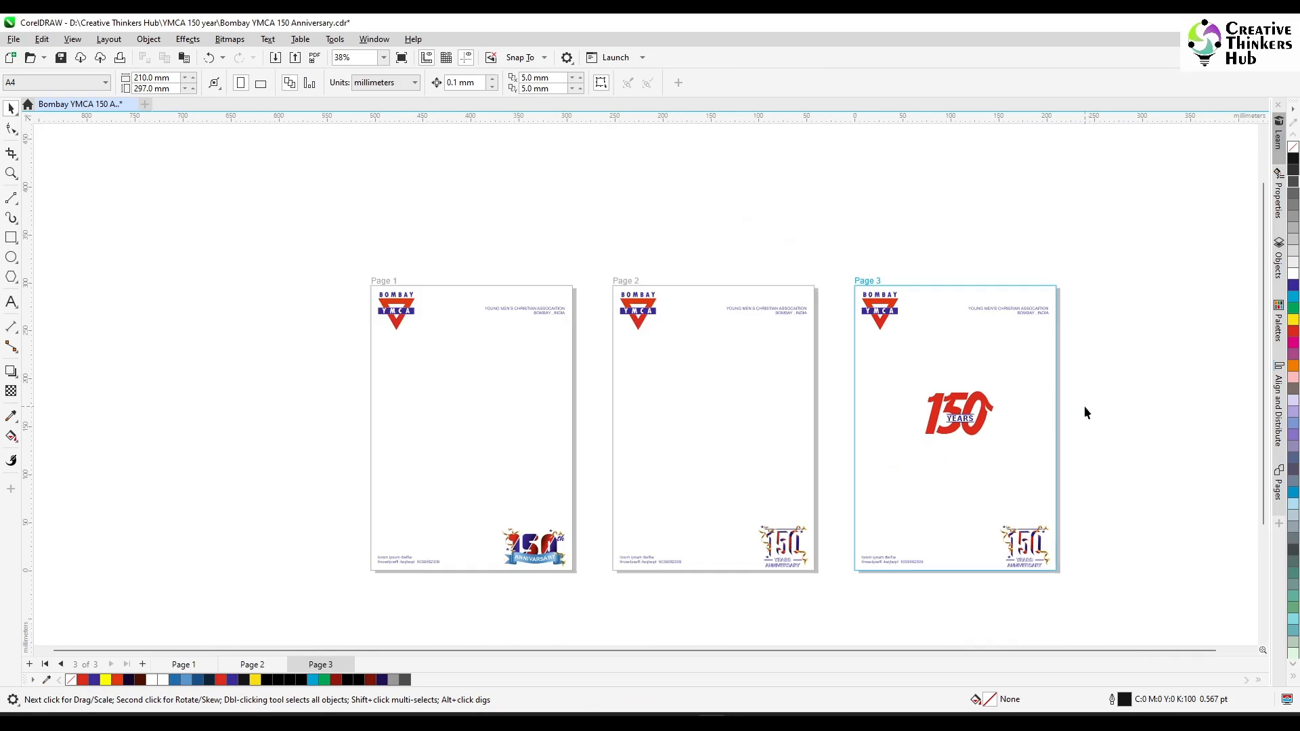
scroll(1083, 406, up, 5)
drag(1024, 385, 314, 526)
key(Down)
key(Down)
key(Down)
key(Down)
key(Down)
key(Down)
key(Down)
key(Down)
key(Down)
key(Down)
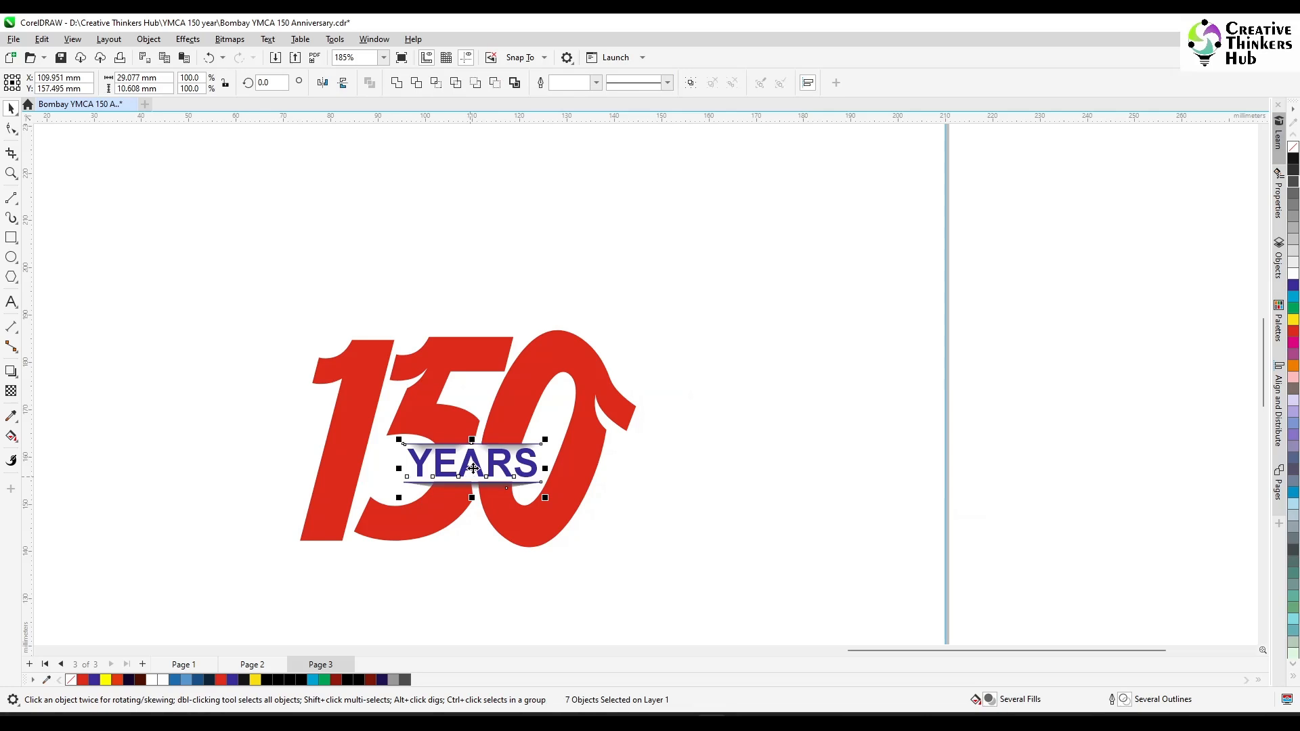
key(Down)
key(Down)
key(Down)
key(Down)
key(Down)
key(Down)
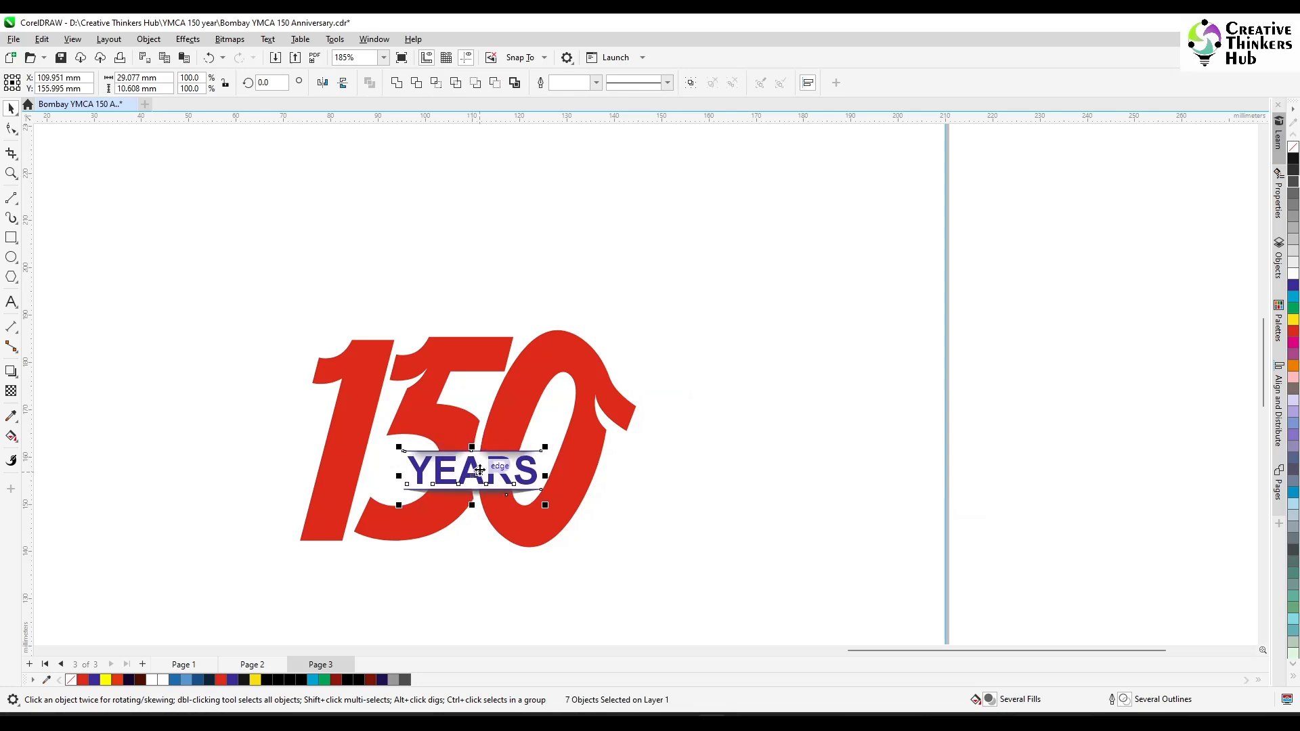
Step: Group the red 150 digits together with the YEARS label, lines and shadows
click(785, 455)
scroll(784, 460, down, 2)
scroll(799, 474, down, 2)
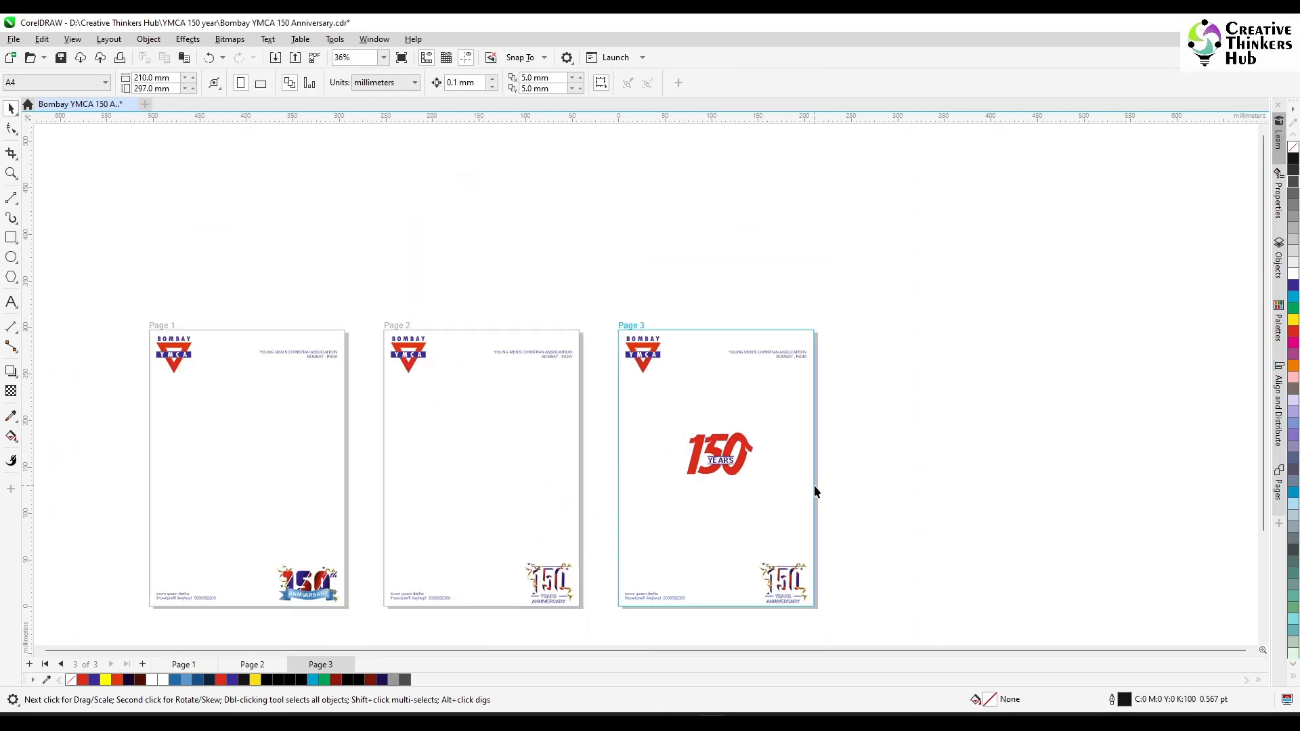
scroll(837, 481, up, 1)
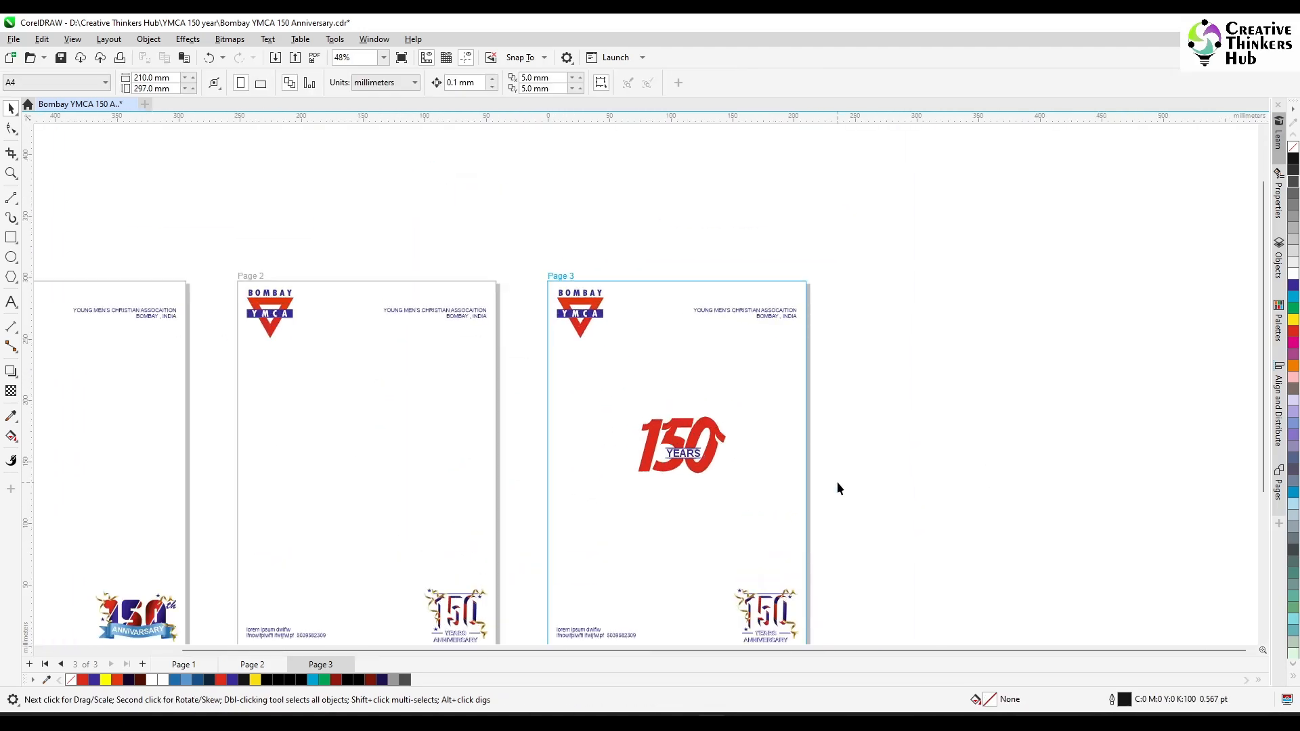
scroll(837, 482, down, 1)
drag(846, 402, 638, 492)
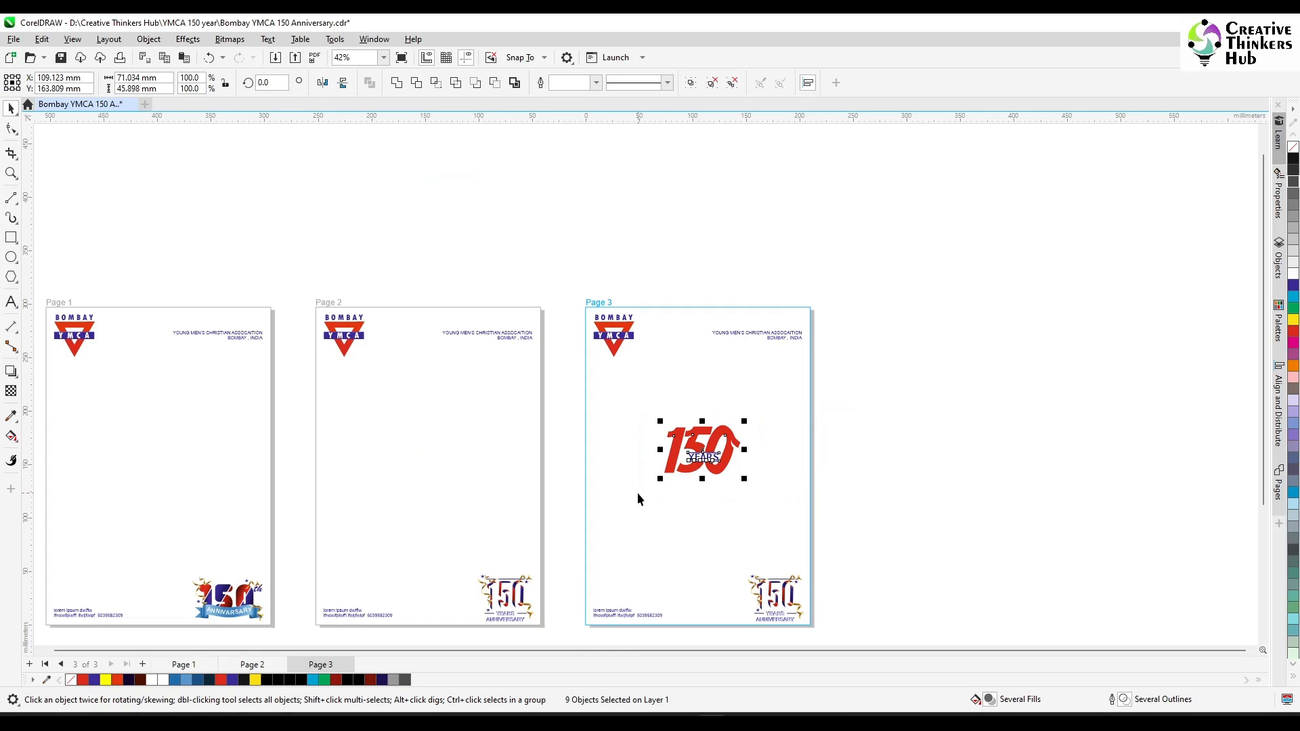
key(ctrl+g)
Step: Place the grouped red 150 just above Page 3's ribboned corner logo, scaled to about 49.1 mm wide and 31.8 mm high
drag(703, 457, 770, 545)
scroll(770, 545, up, 3)
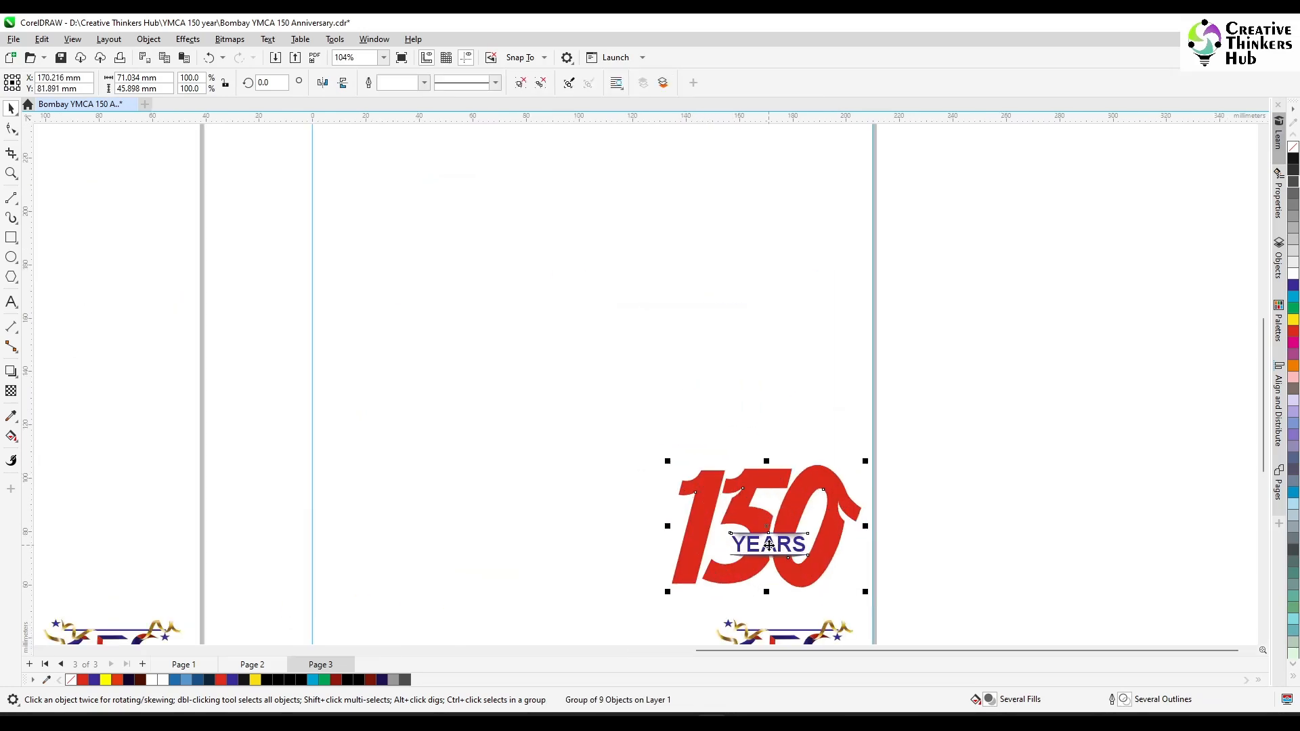
drag(1264, 457, 1264, 518)
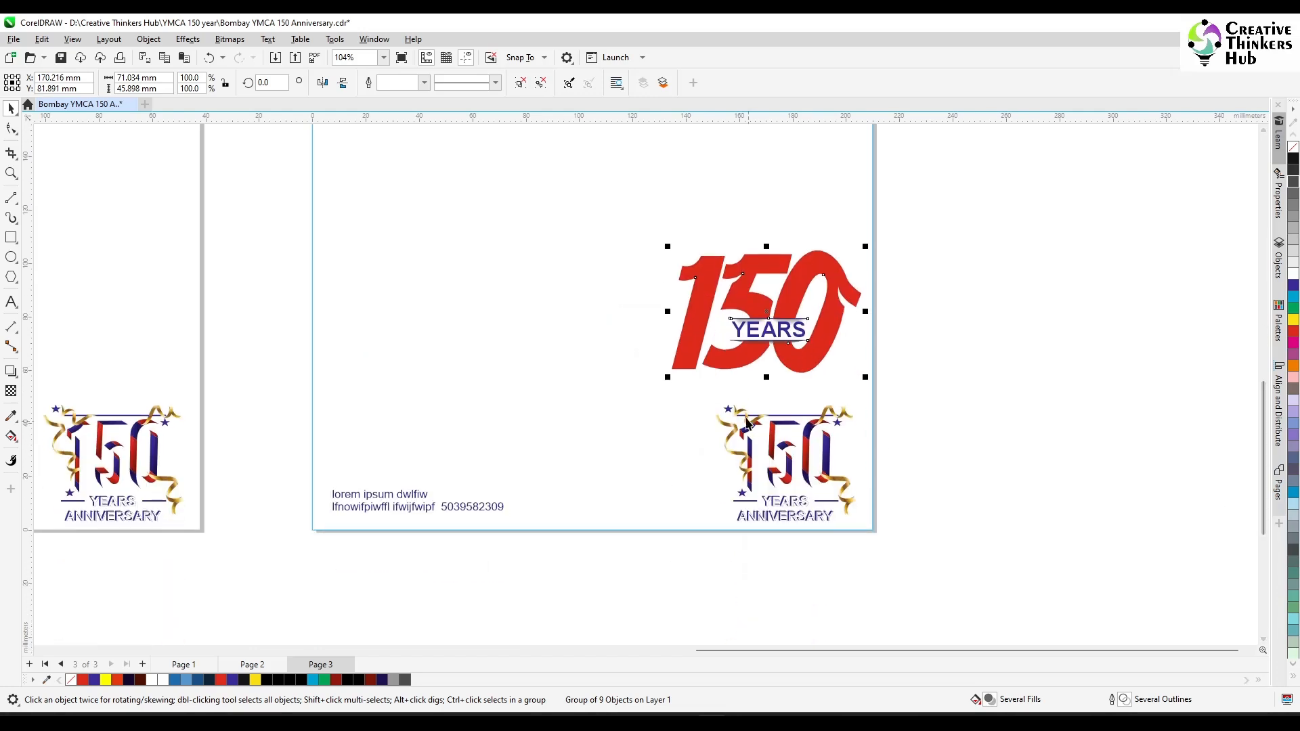
drag(667, 377, 721, 352)
drag(809, 299, 796, 348)
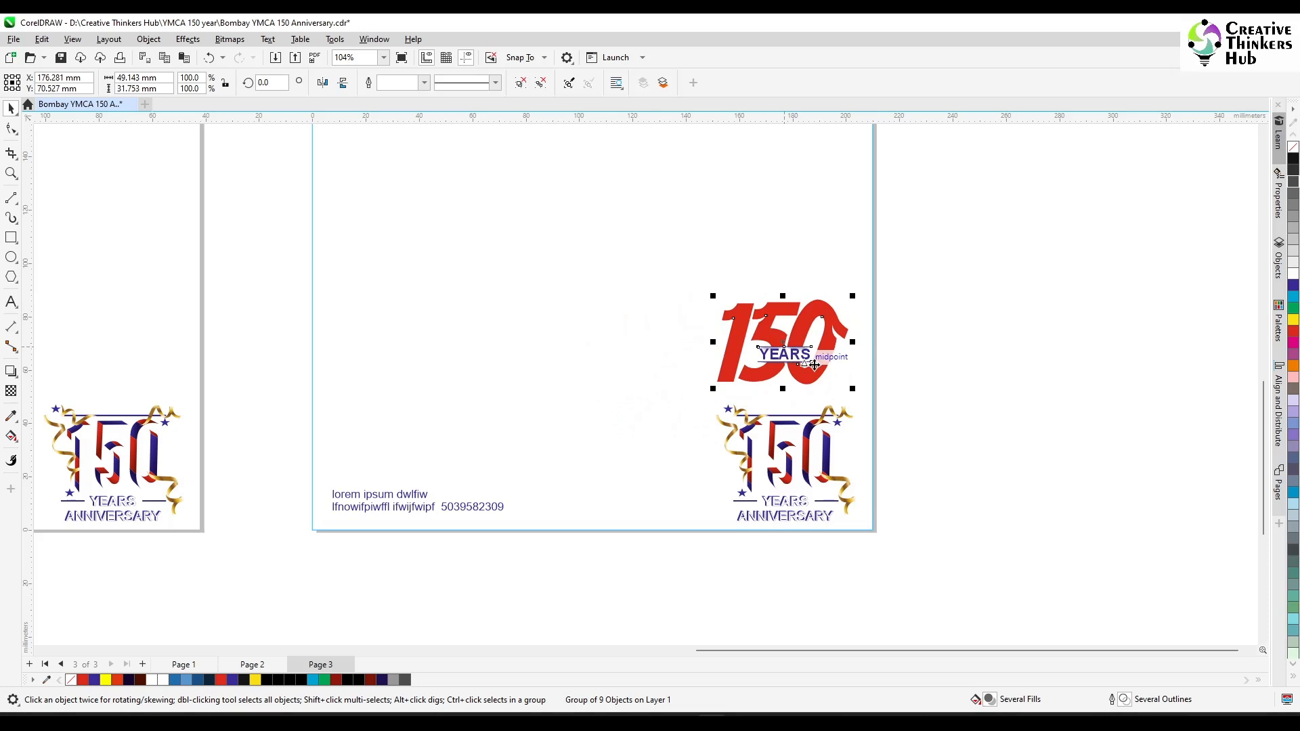
Step: Delete the folded-ribbon 150 digits inside Page 3's corner anniversary logo, keeping its stars, gold ribbons and text
scroll(839, 530, up, 2)
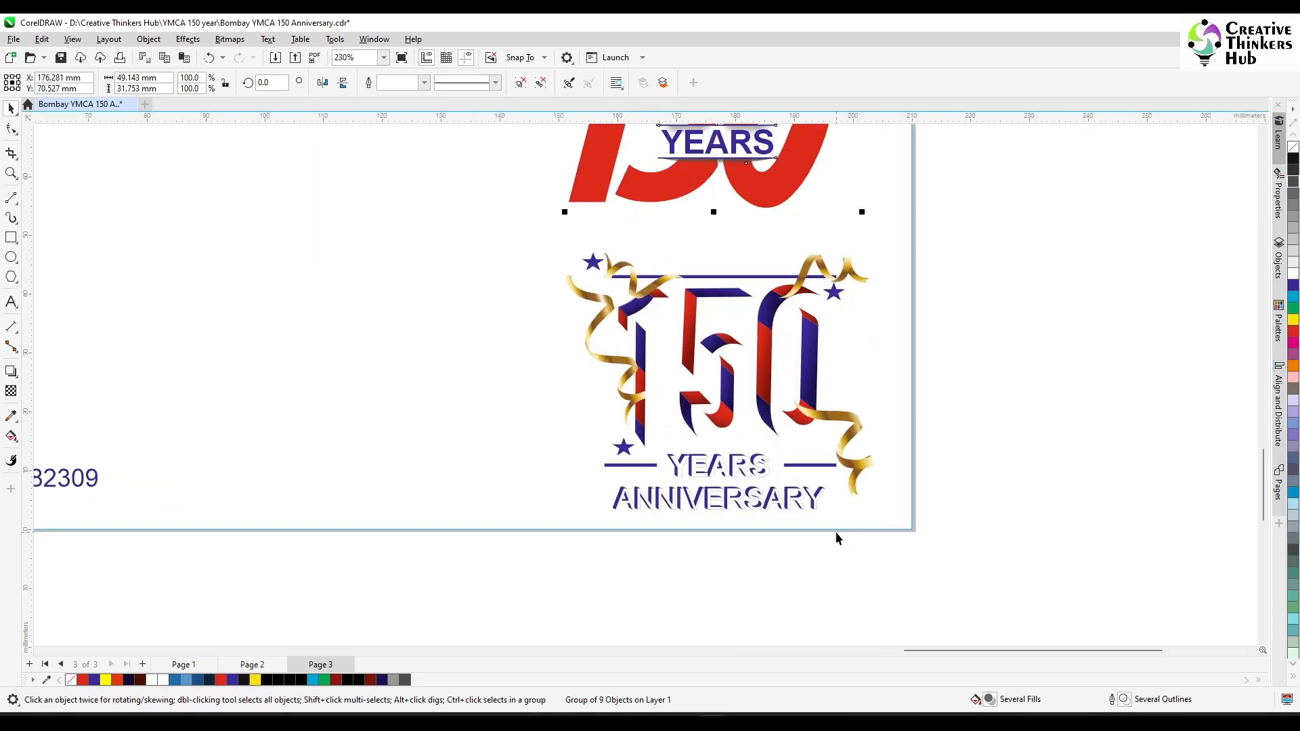
click(727, 402)
ctrl+click(727, 402)
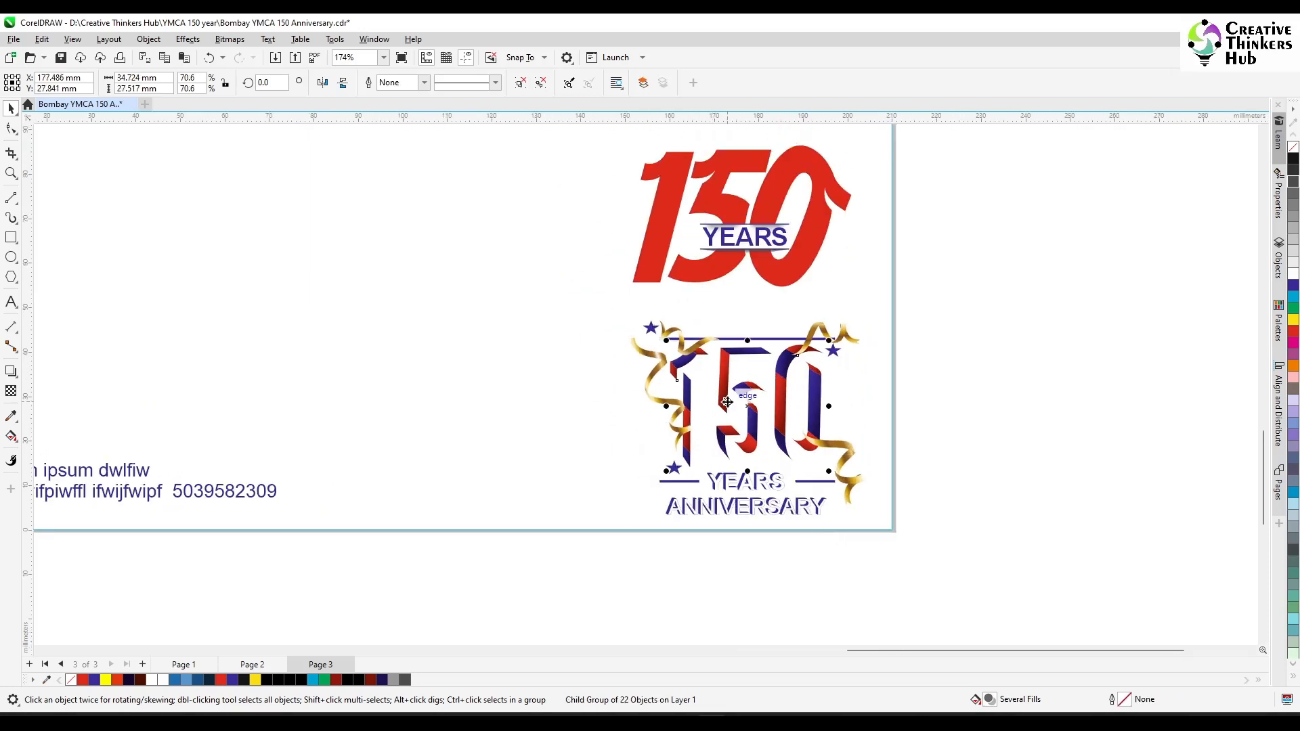
key(Delete)
Step: Move the red 150 group into the emptied corner logo and scale it to about 42.6 mm wide and 27.5 mm high
drag(718, 281, 736, 454)
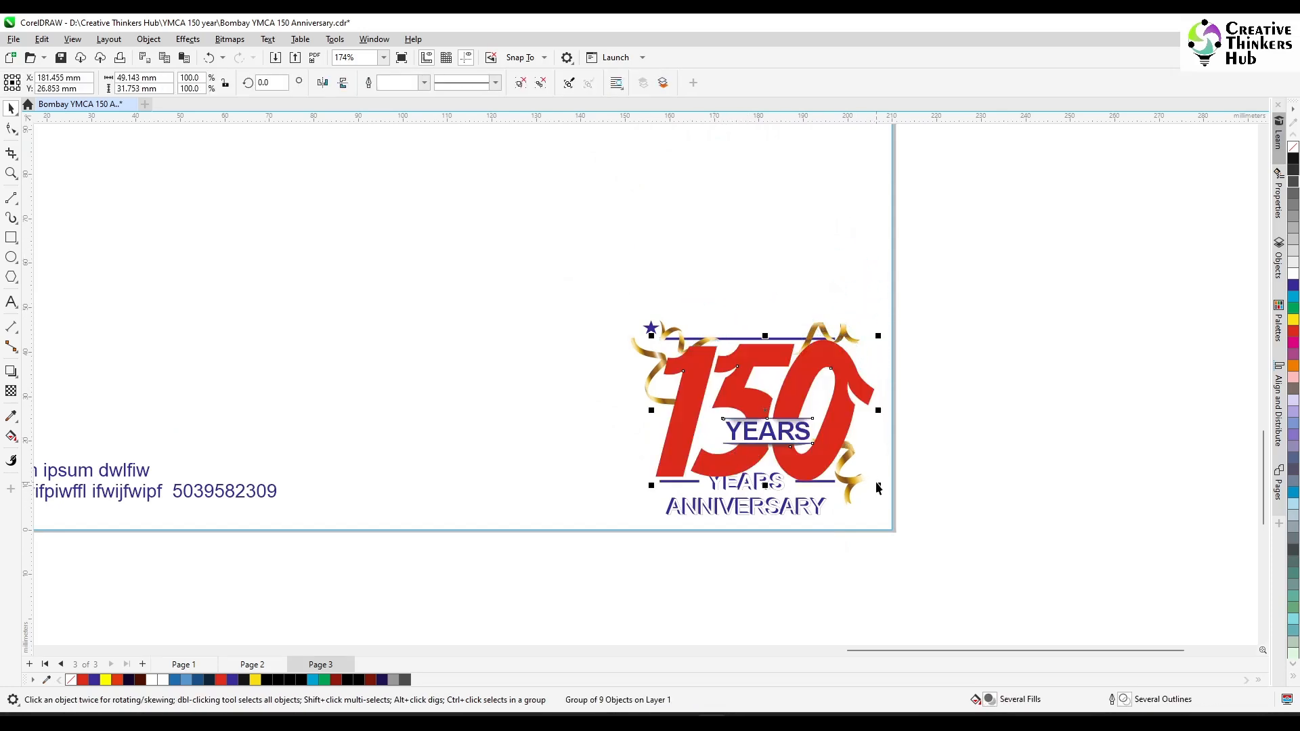
drag(878, 485, 871, 470)
drag(651, 475, 661, 469)
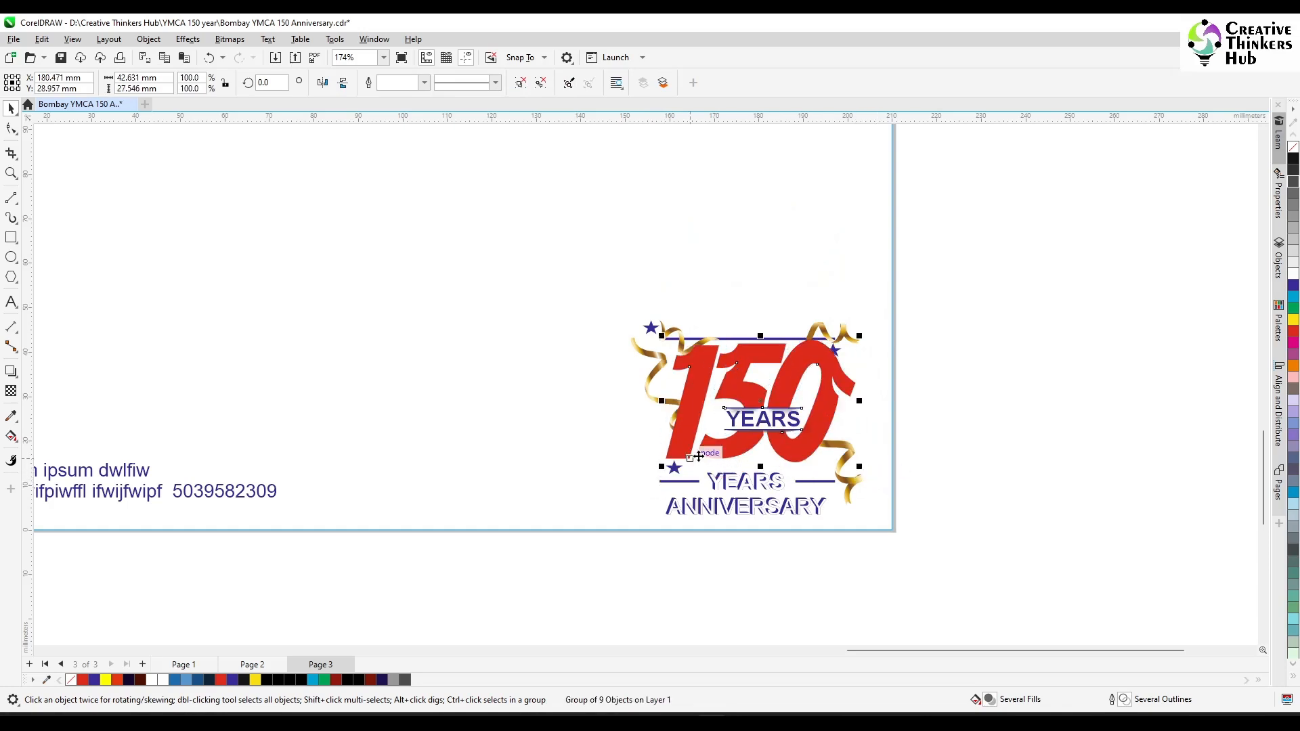
drag(784, 448, 783, 458)
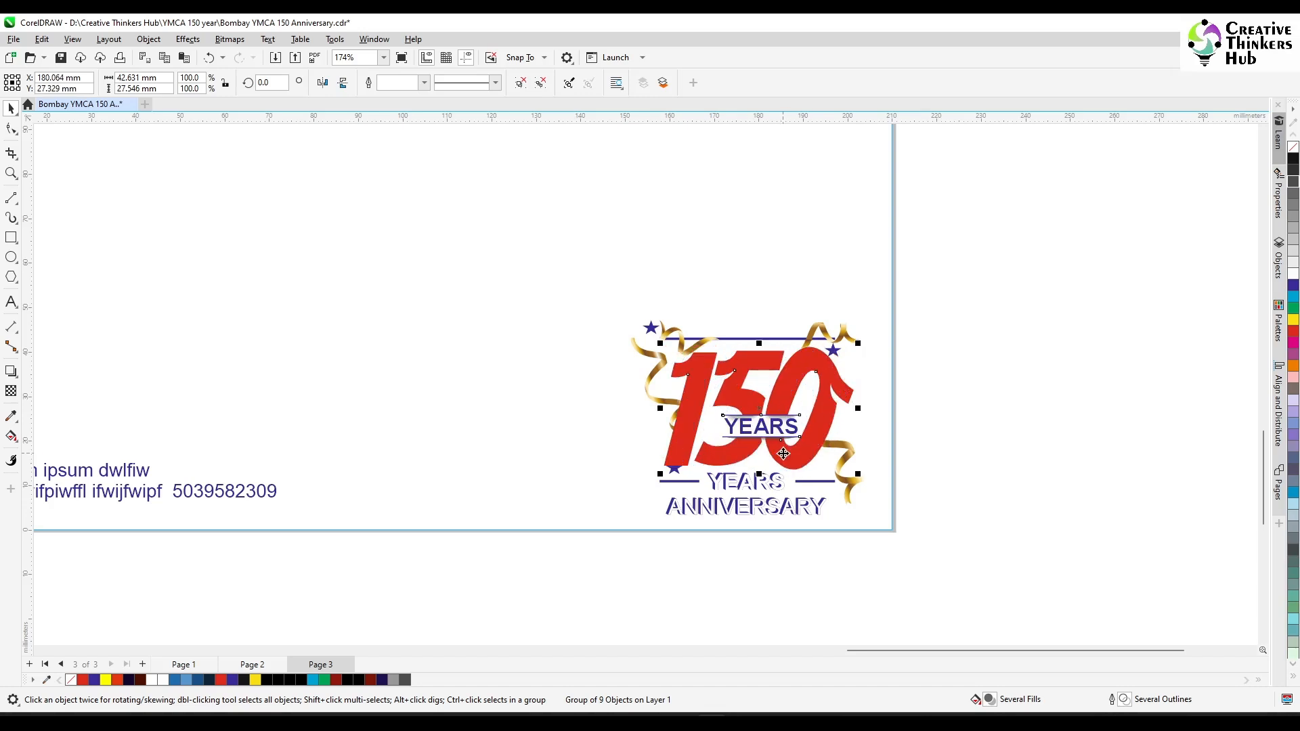
Step: Nudge the red 150 group up 0.6 mm and send it behind the gold ribbons and stars
key(Up)
key(Up)
key(Up)
key(Up)
key(Up)
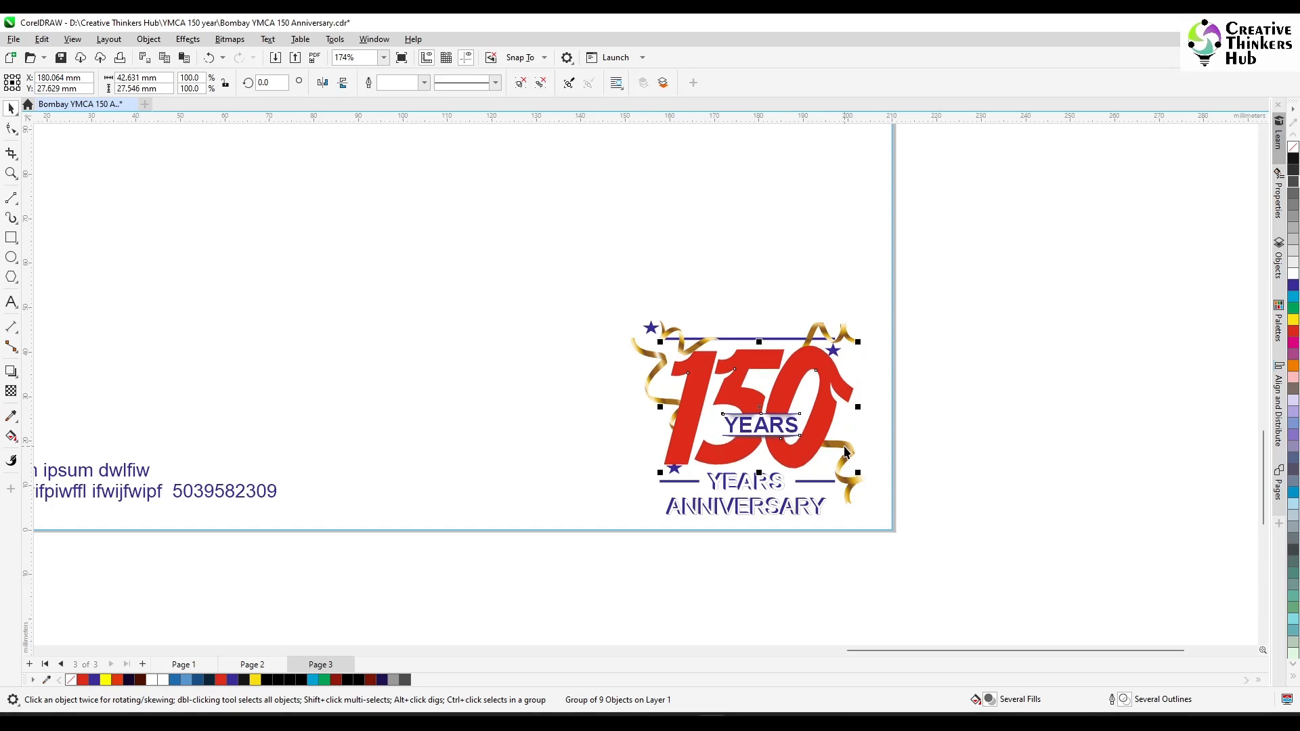
key(Up)
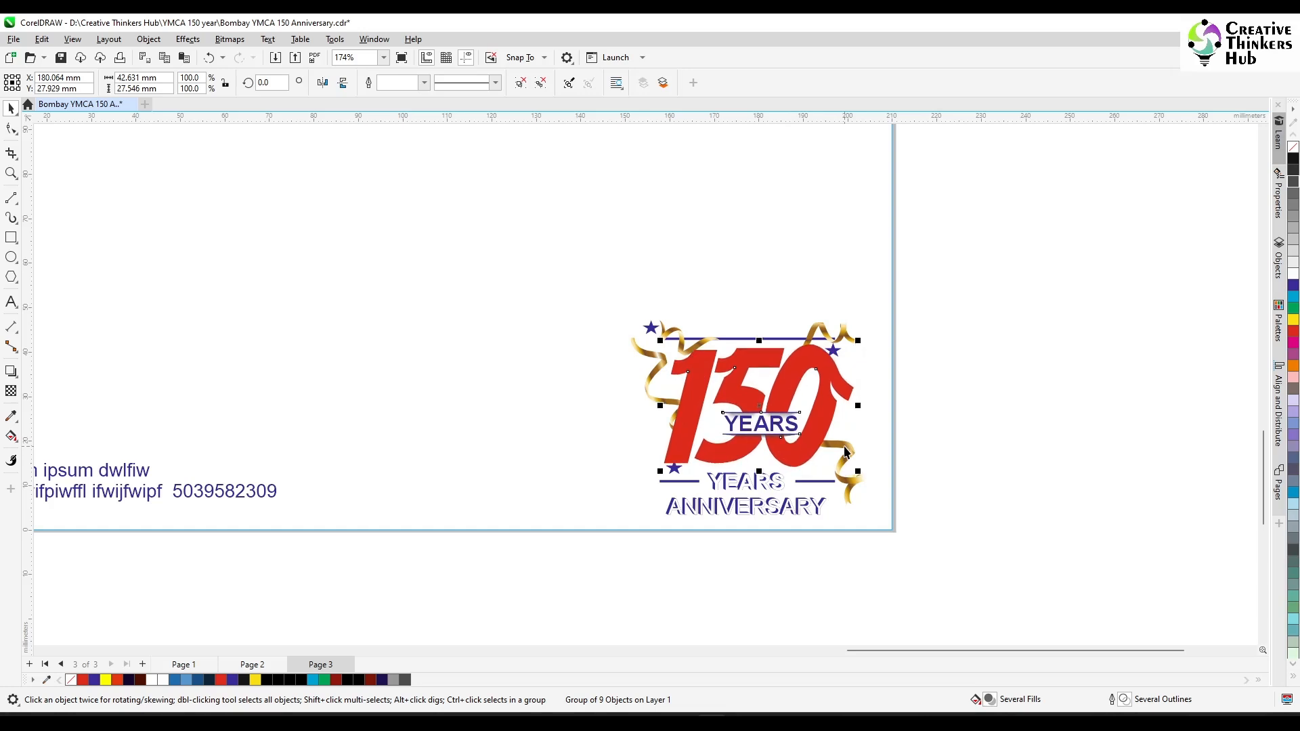
key(shift+Page_Down)
click(1028, 411)
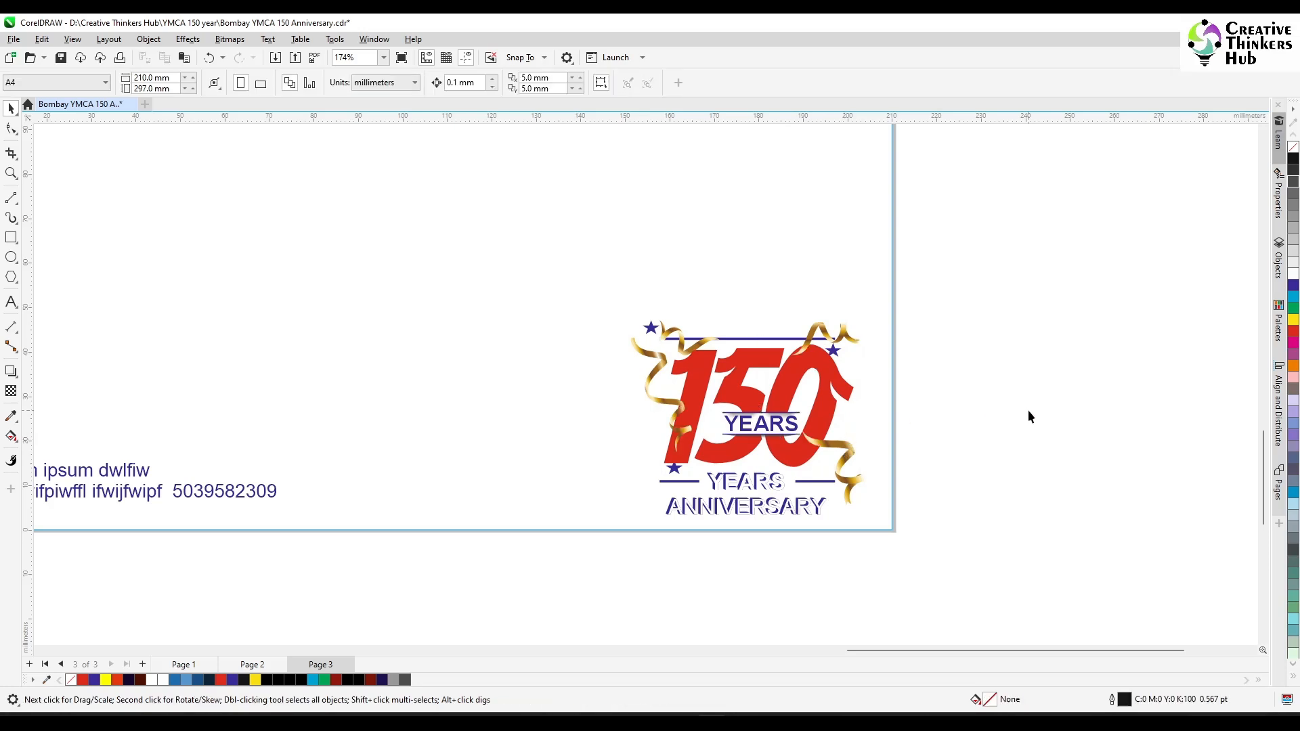
Step: Delete the word YEARS from the YEARS ANNIVERSARY text at the base of the corner logo
click(740, 489)
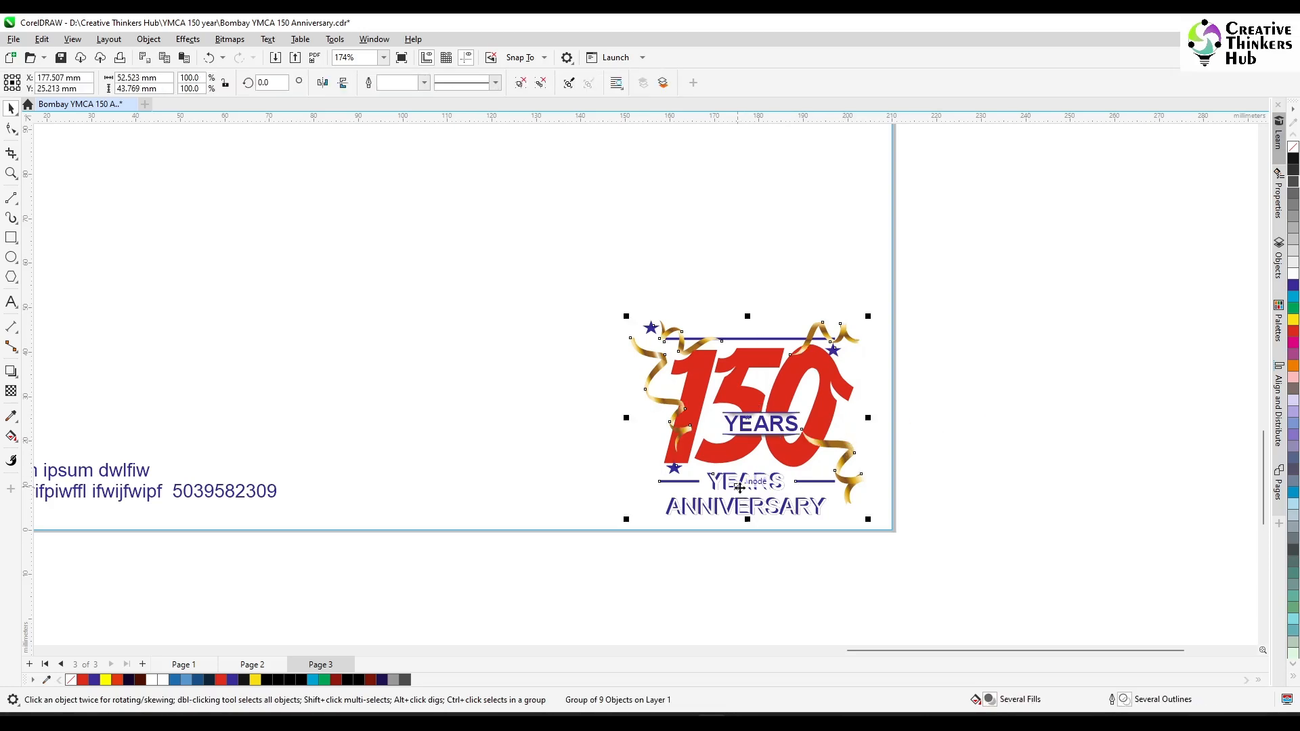
ctrl+click(740, 489)
ctrl+click(740, 489)
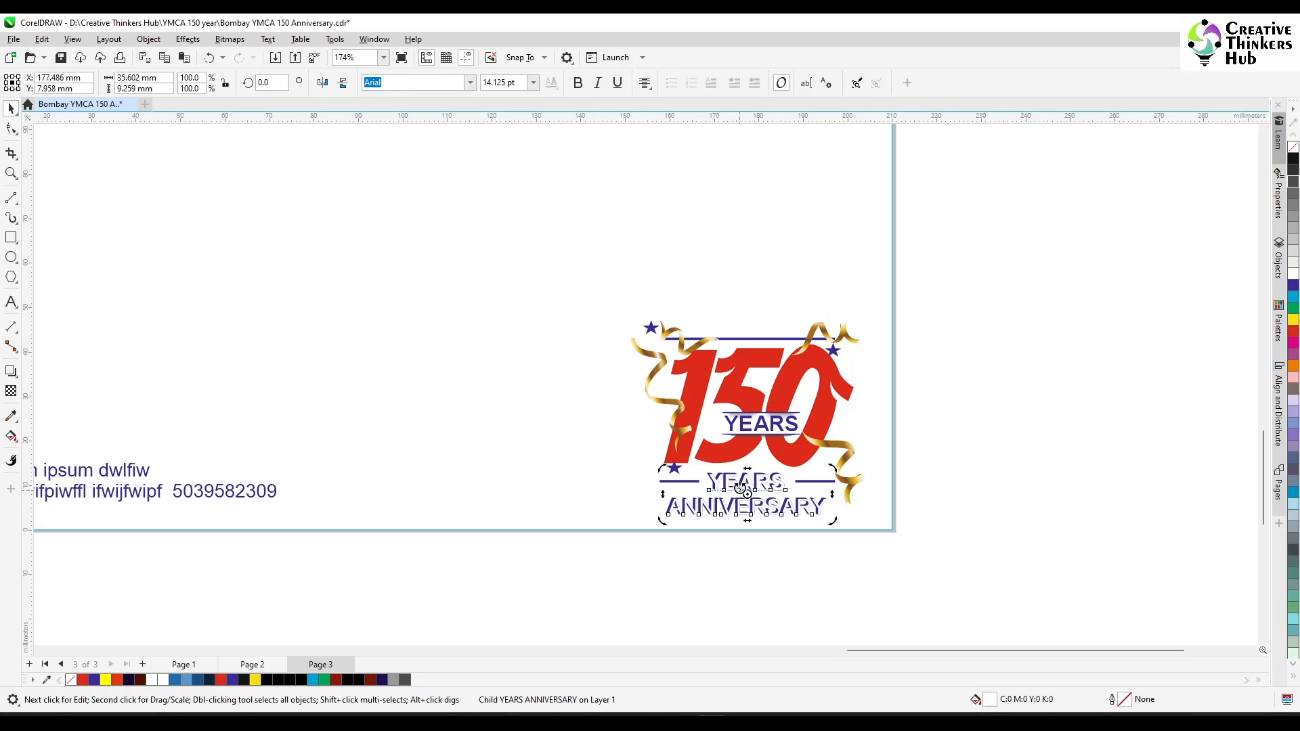
click(11, 302)
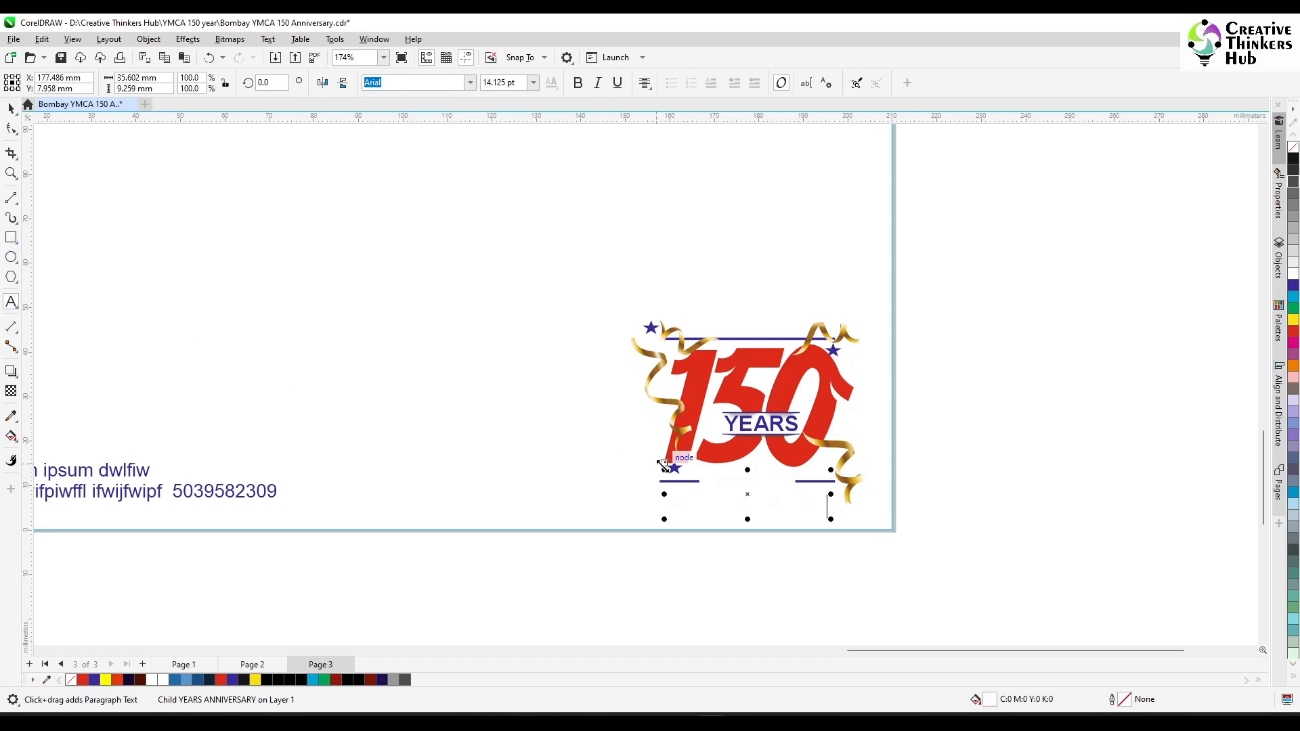
double_click(758, 481)
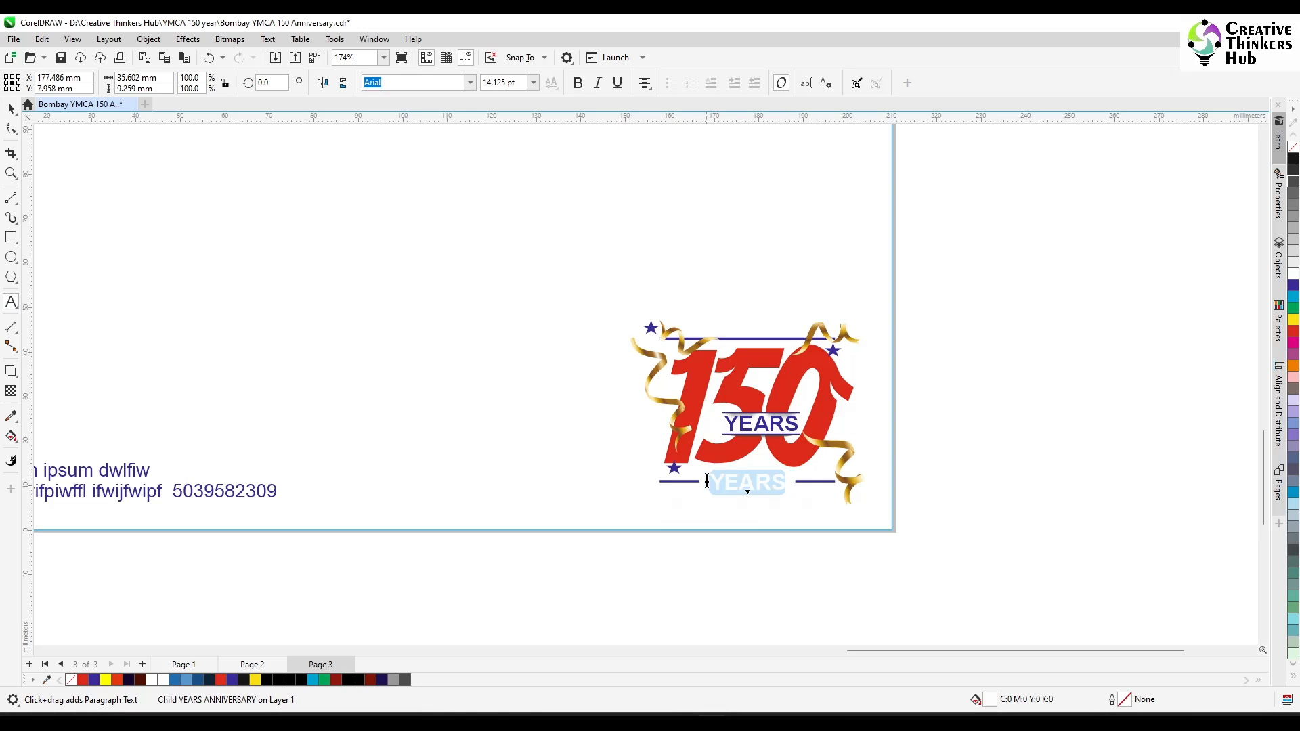
key(Delete)
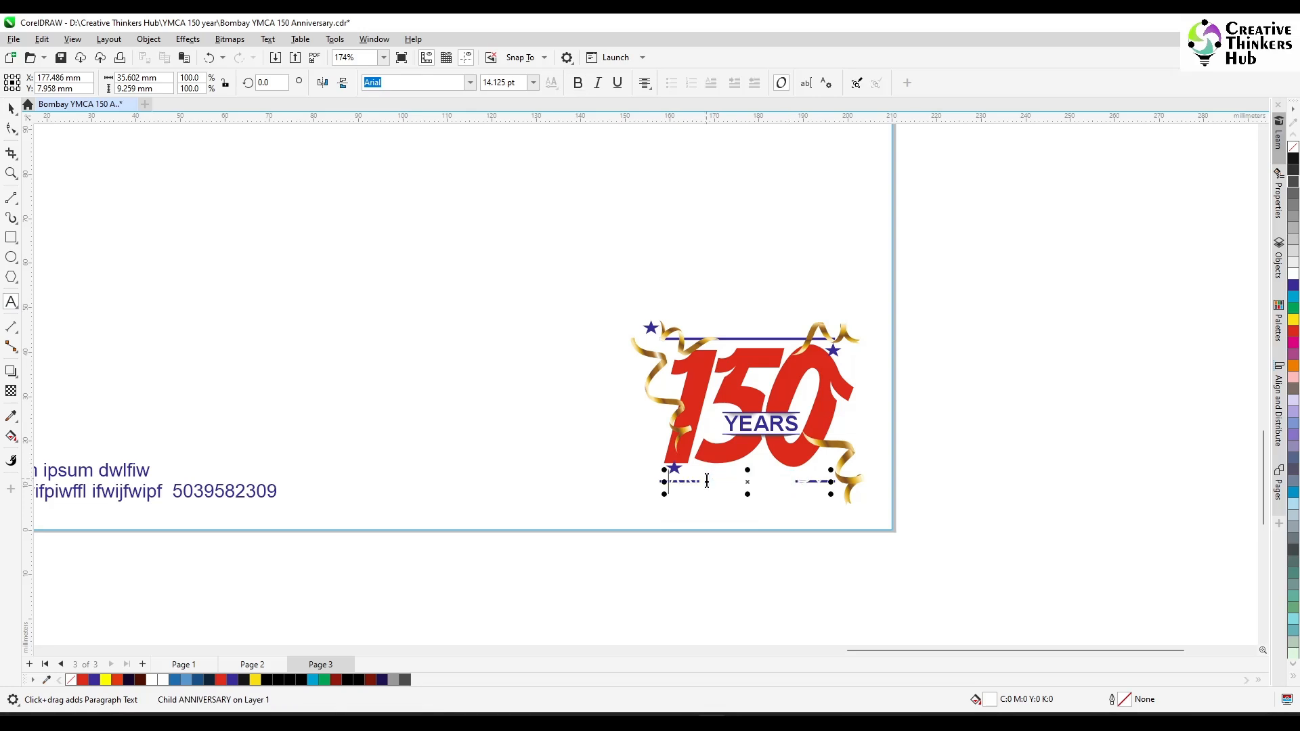
click(11, 108)
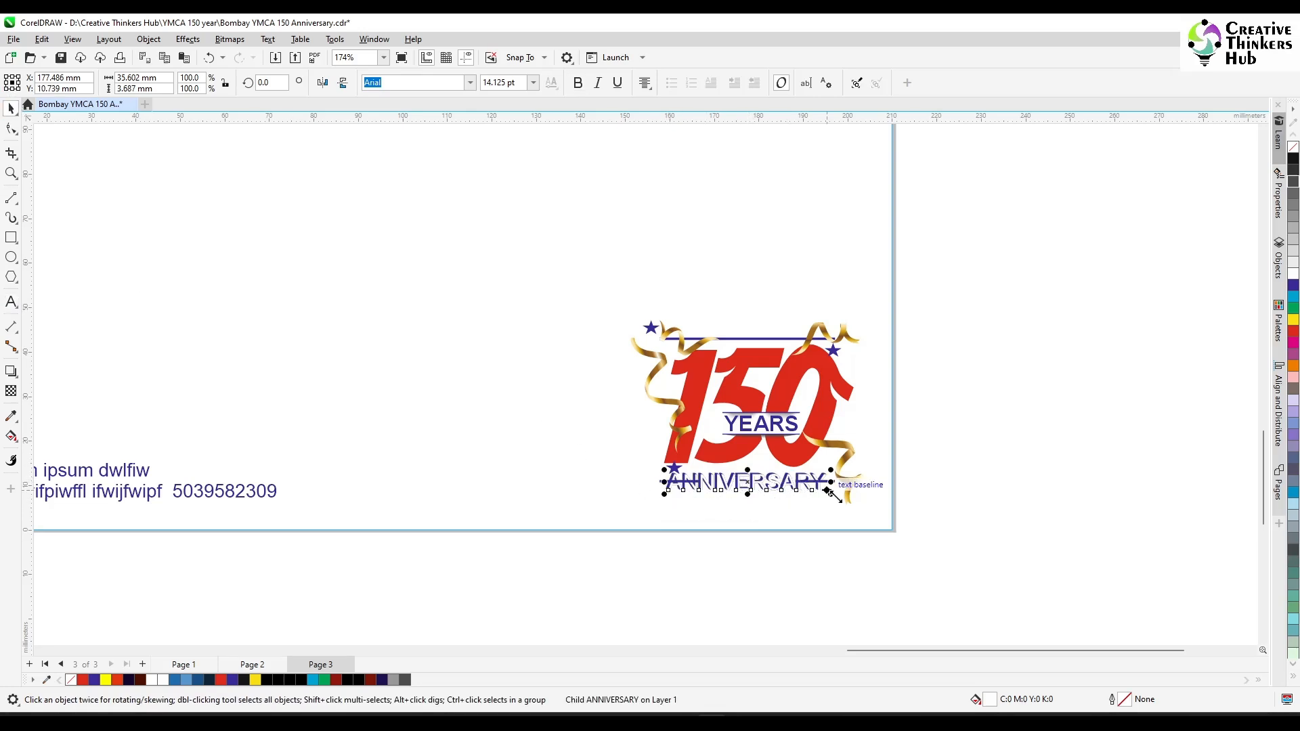
Step: Move the ANNIVERSARY text down about 1.8 mm from the short blue lines and ungroup the decorations
scroll(765, 506, up, 2)
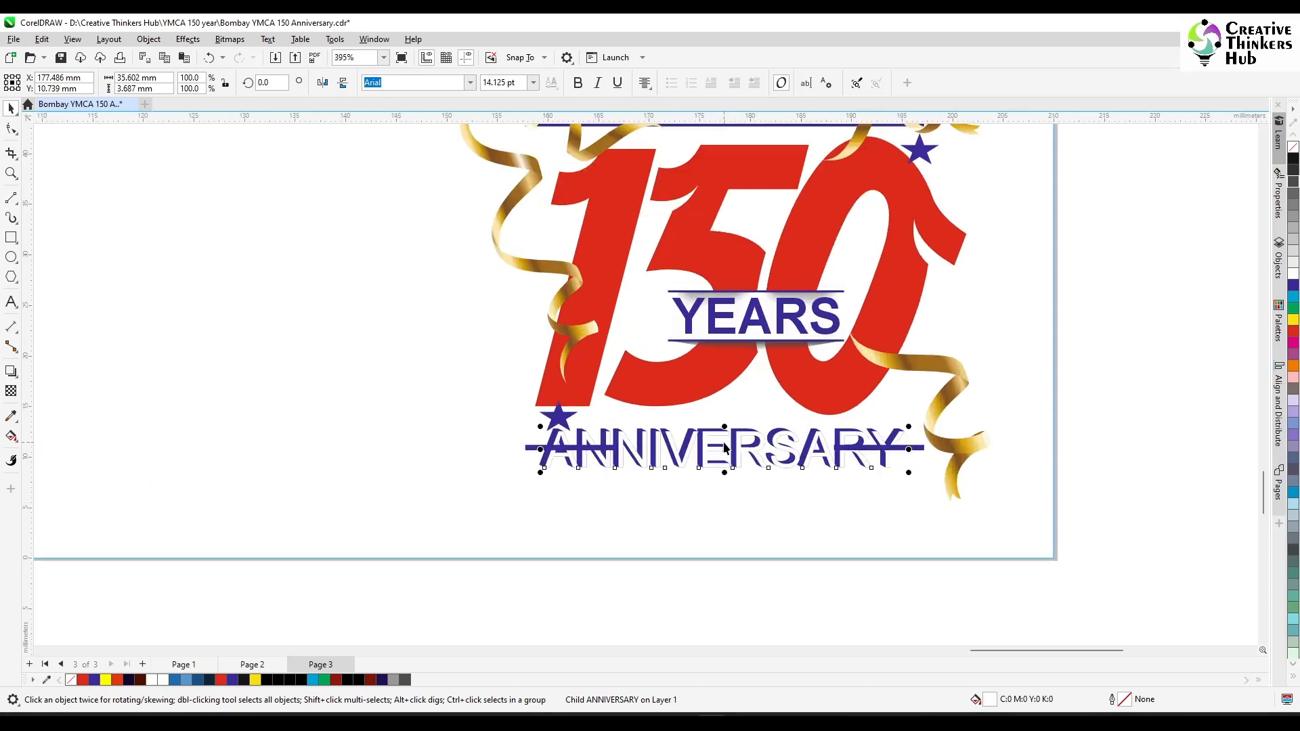
drag(729, 449, 730, 477)
click(558, 447)
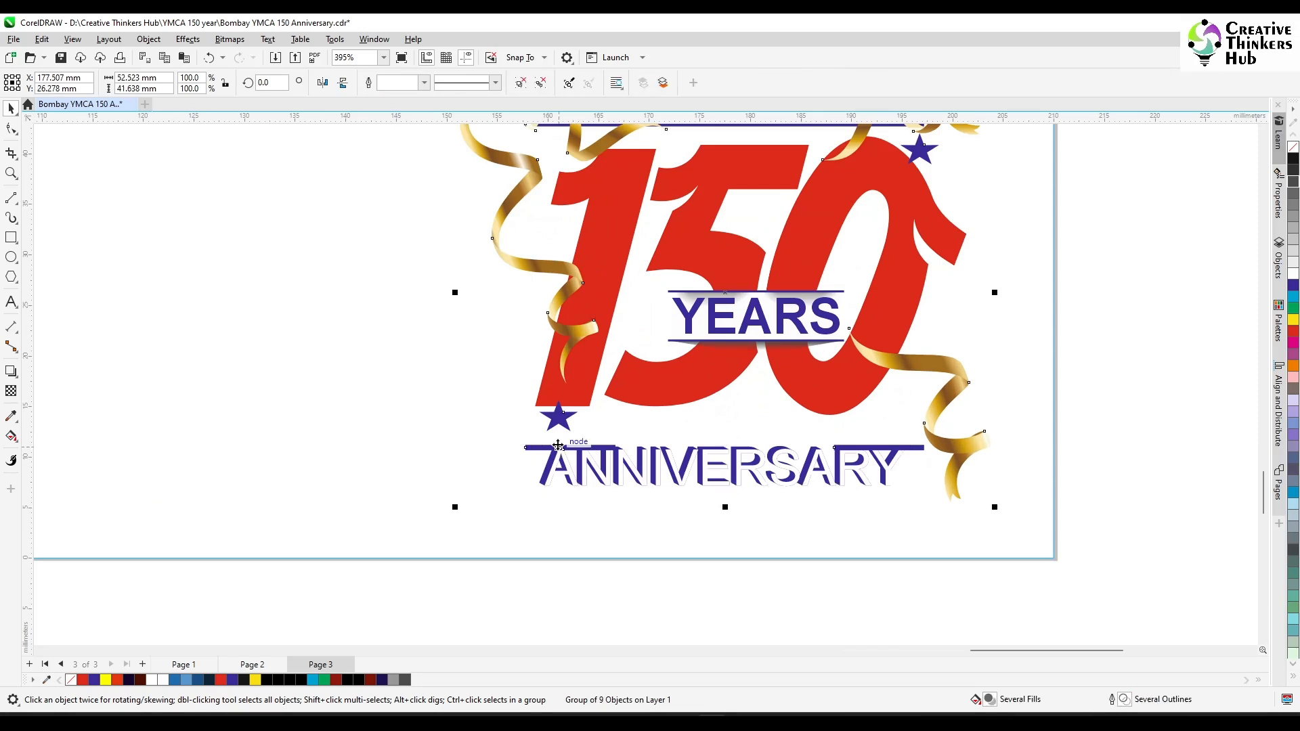
click(1123, 400)
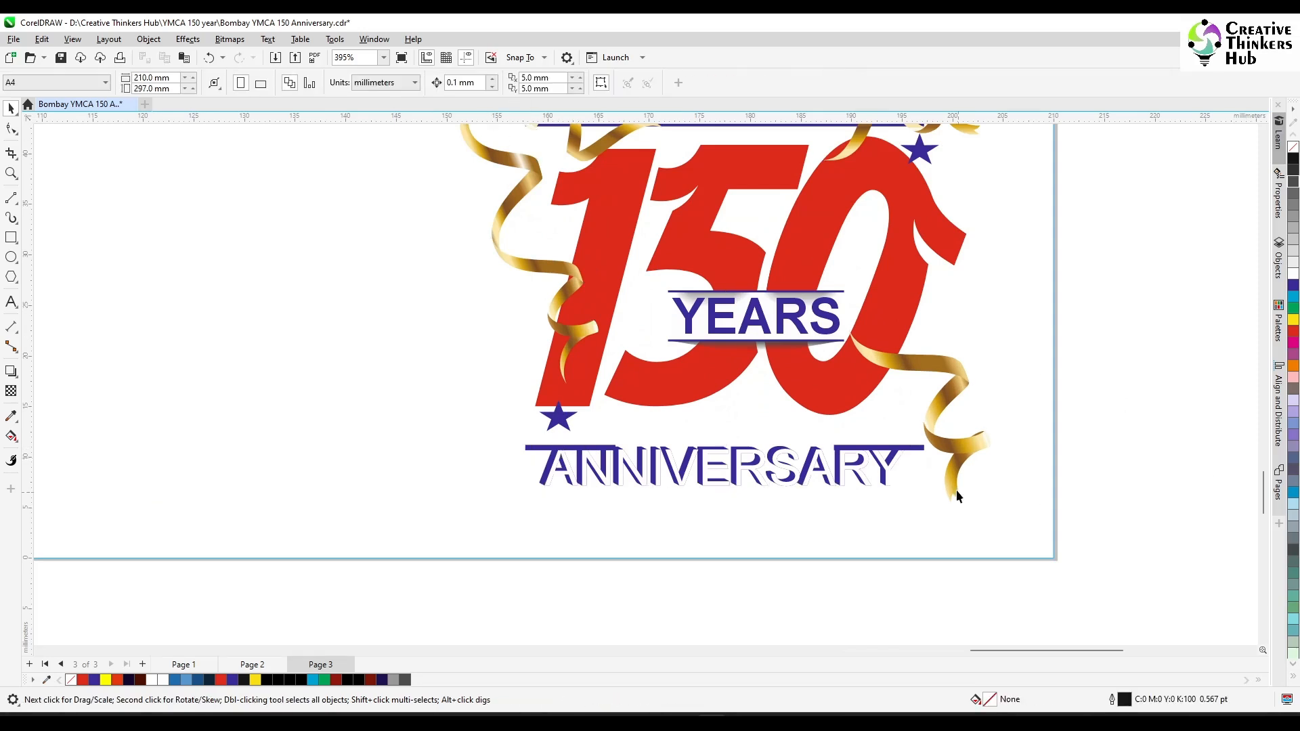
Step: Raise the right short line 1.7 mm and lengthen it to about 39 mm across ANNIVERSARY, replacing the deleted left short line
click(920, 448)
key(Up)
key(Up)
key(Up)
key(Up)
key(Up)
key(Up)
key(Up)
key(Up)
key(Up)
key(Up)
key(Up)
key(Up)
key(Up)
key(Up)
key(Up)
key(Up)
key(Up)
drag(828, 431, 519, 449)
click(533, 449)
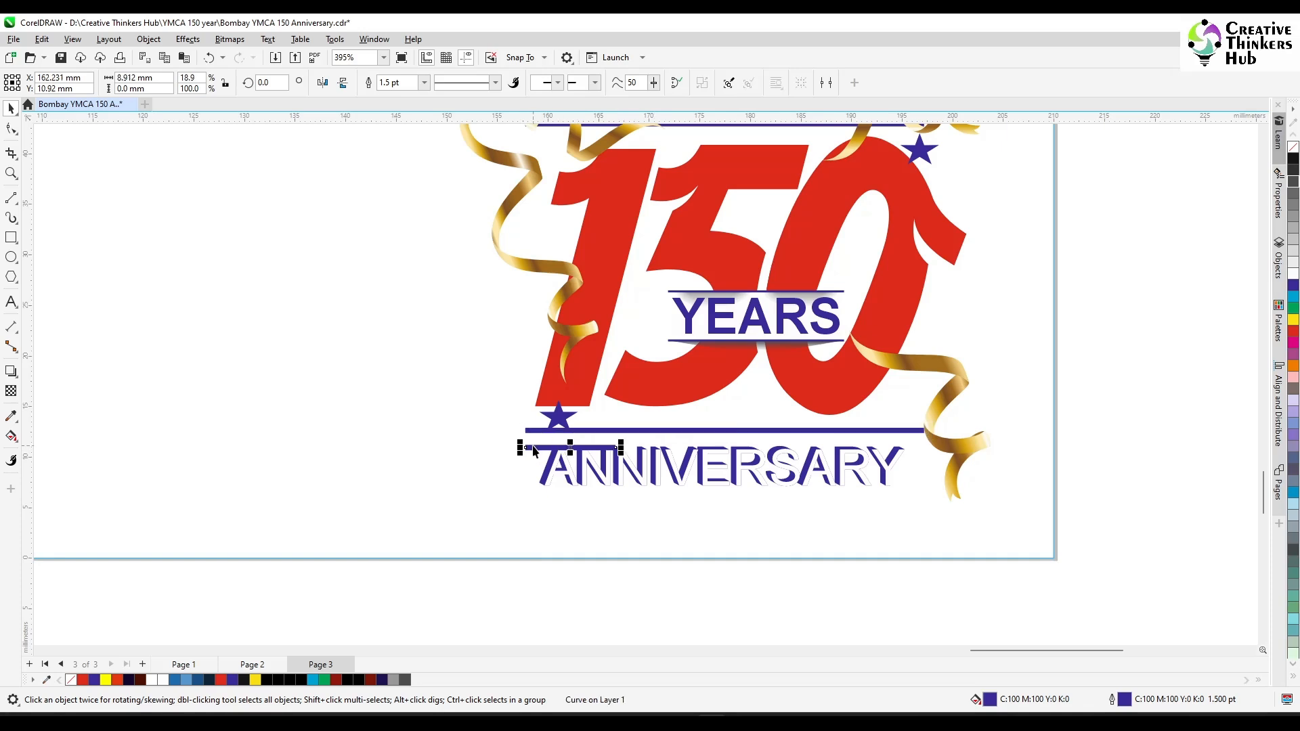
key(Delete)
Step: Move the lower star beside the left end of the lower line and shift ANNIVERSARY up about 0.4 mm toward that line
drag(555, 423, 516, 447)
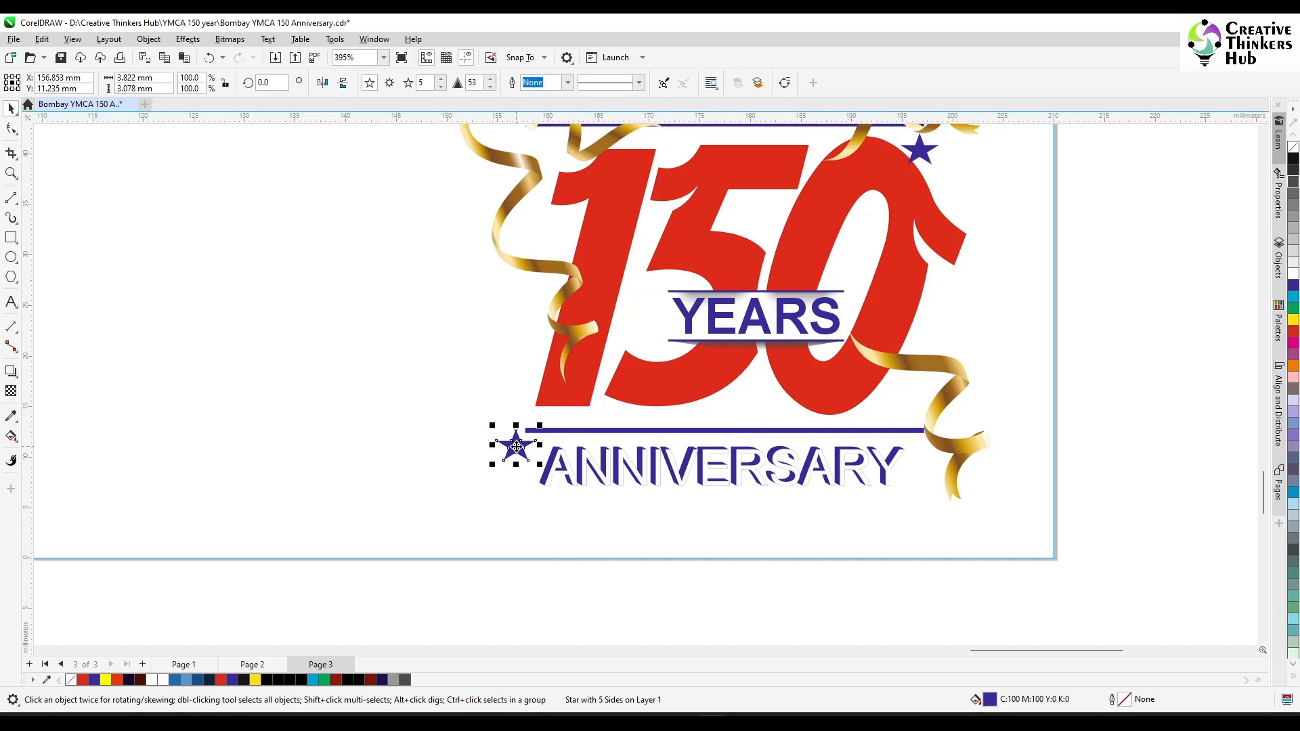
click(720, 472)
shift+click(733, 429)
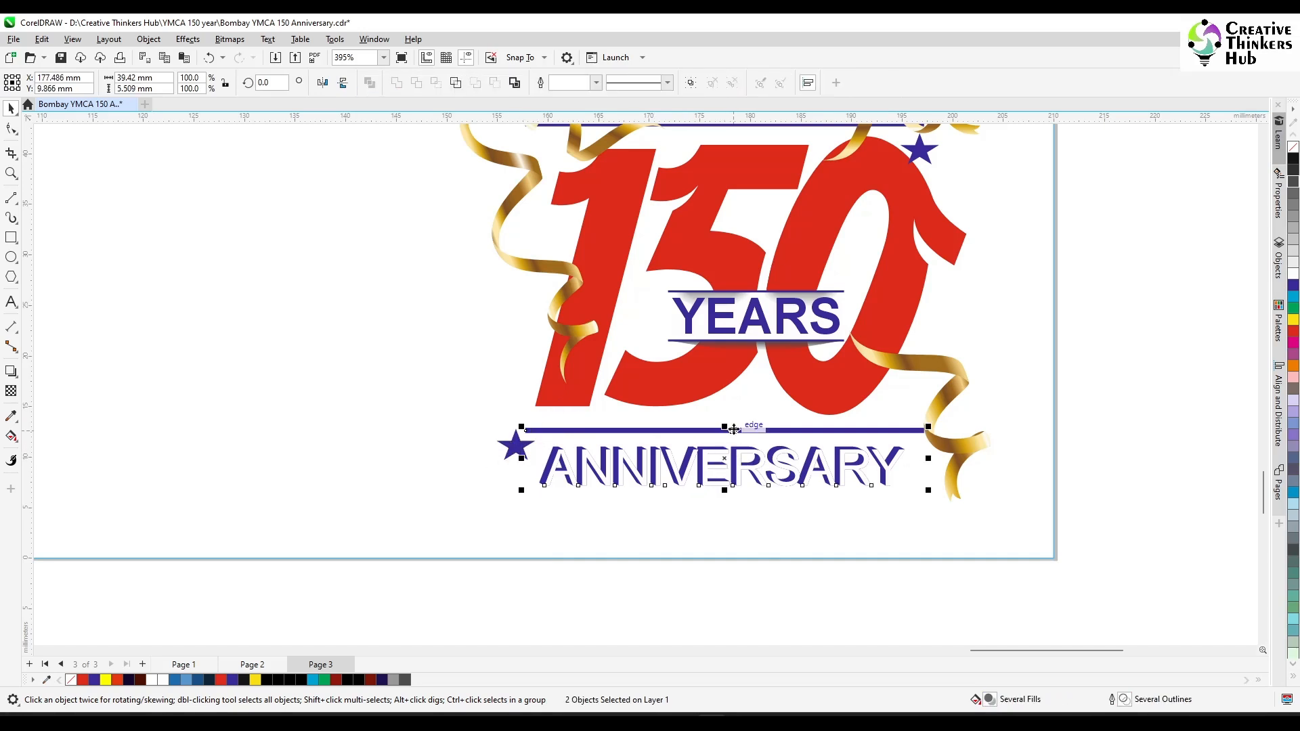
click(767, 562)
click(748, 466)
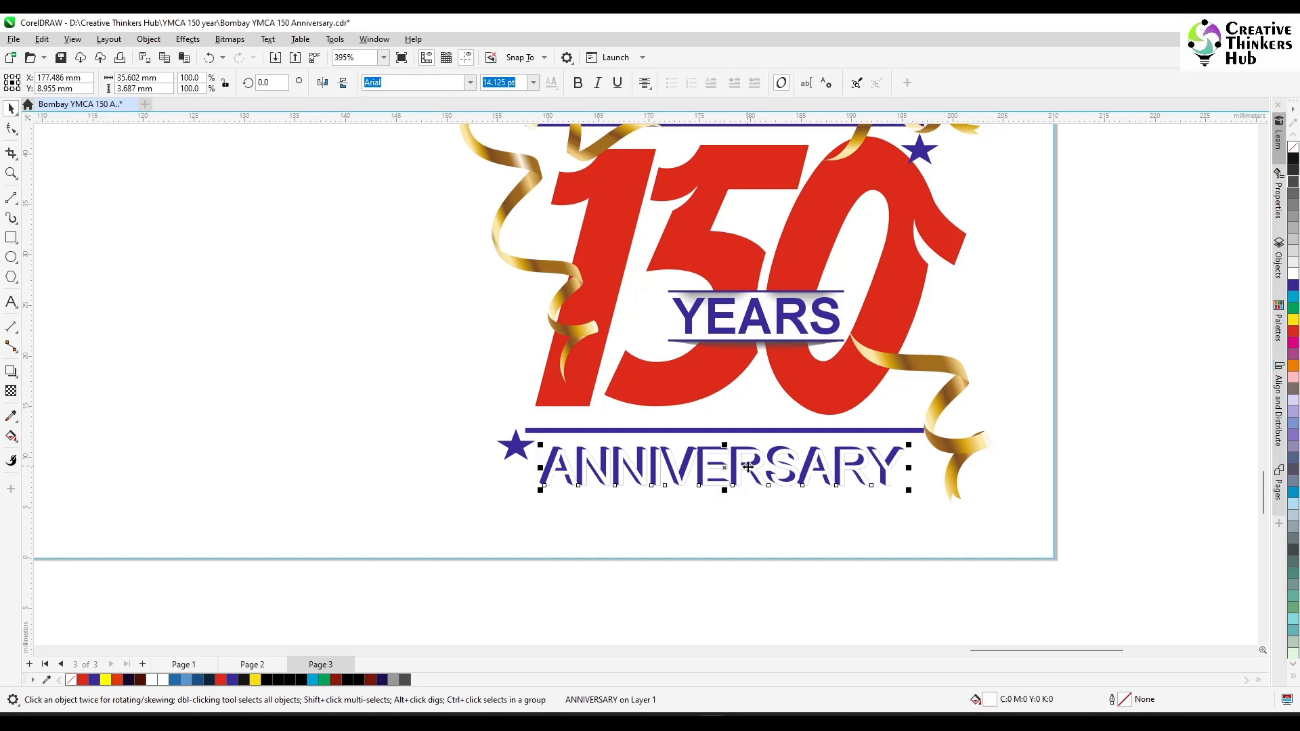
drag(748, 465, 792, 460)
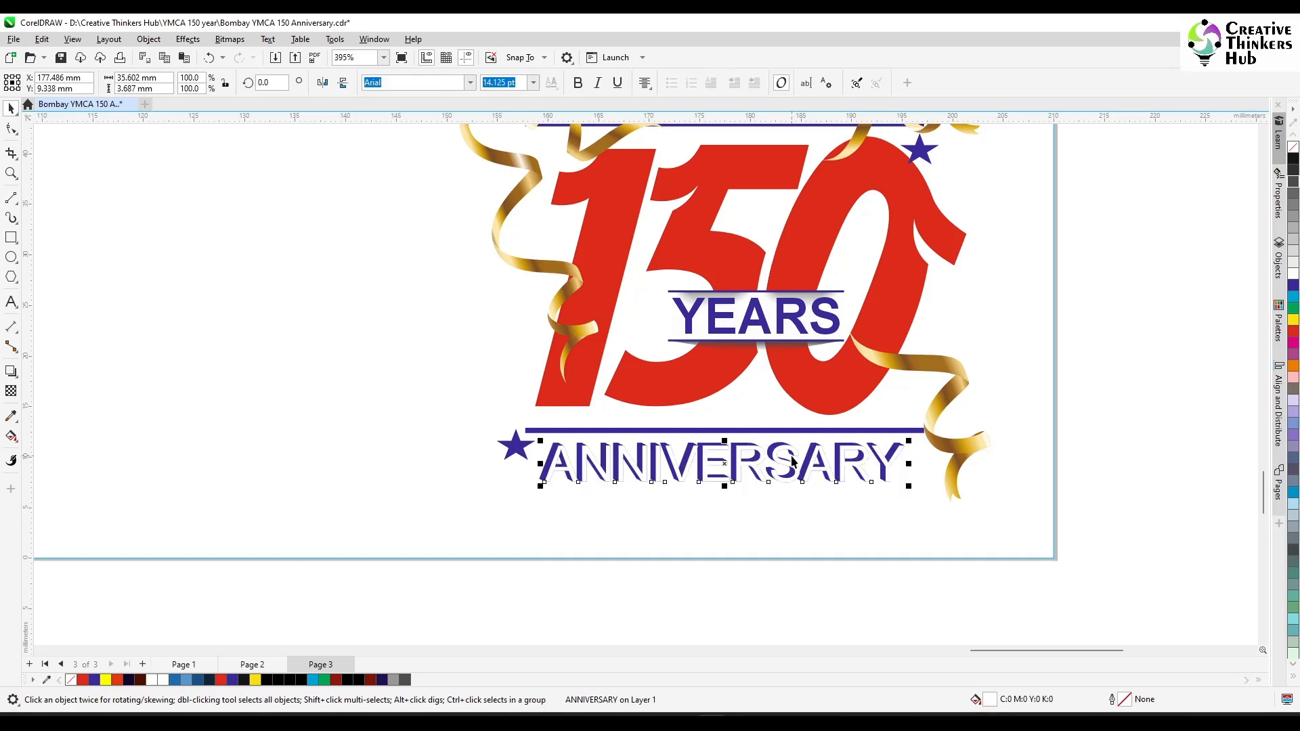
Step: Place a copy of the ANNIVERSARY text with its block shadow about 36.6 mm higher, above the corner logo's upper blue line
scroll(792, 460, down, 2)
click(891, 330)
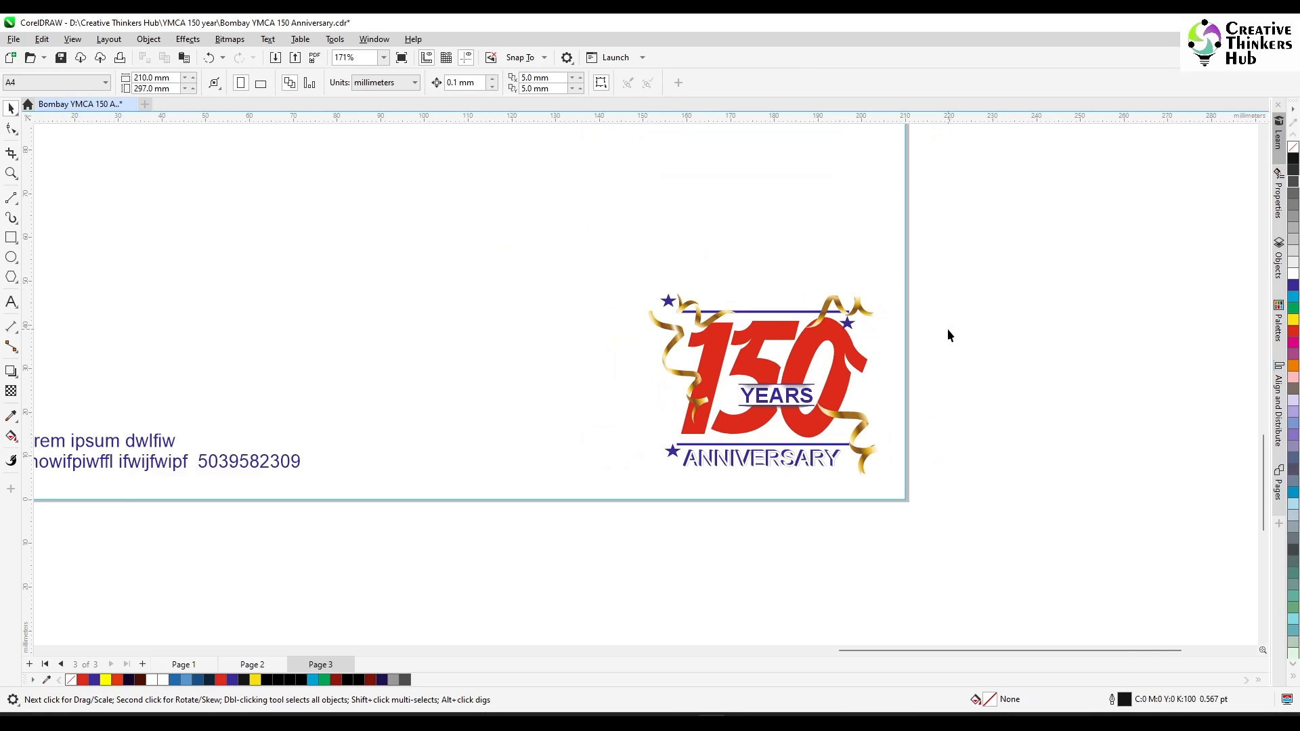
scroll(951, 330, up, 1)
click(671, 531)
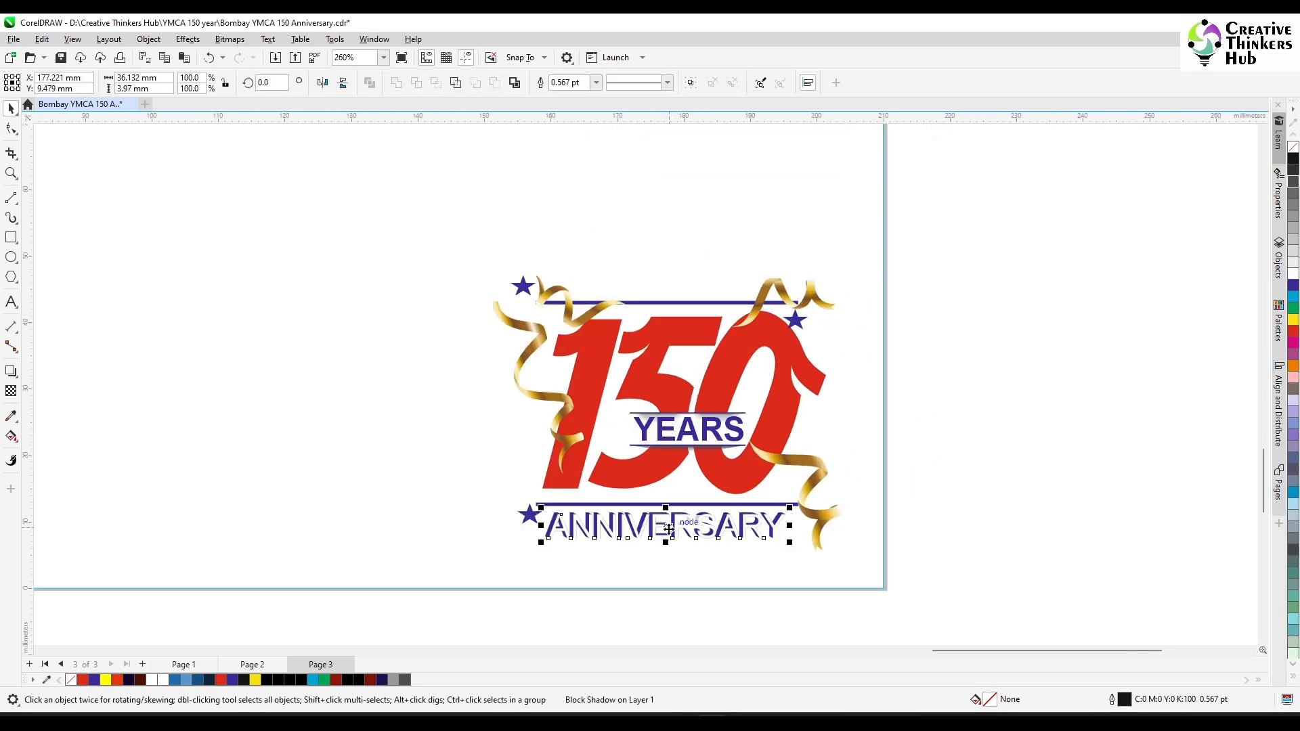
drag(665, 529, 665, 286)
Step: Change the wording of the copied text above the upper blue line to CELEBRATING
click(10, 302)
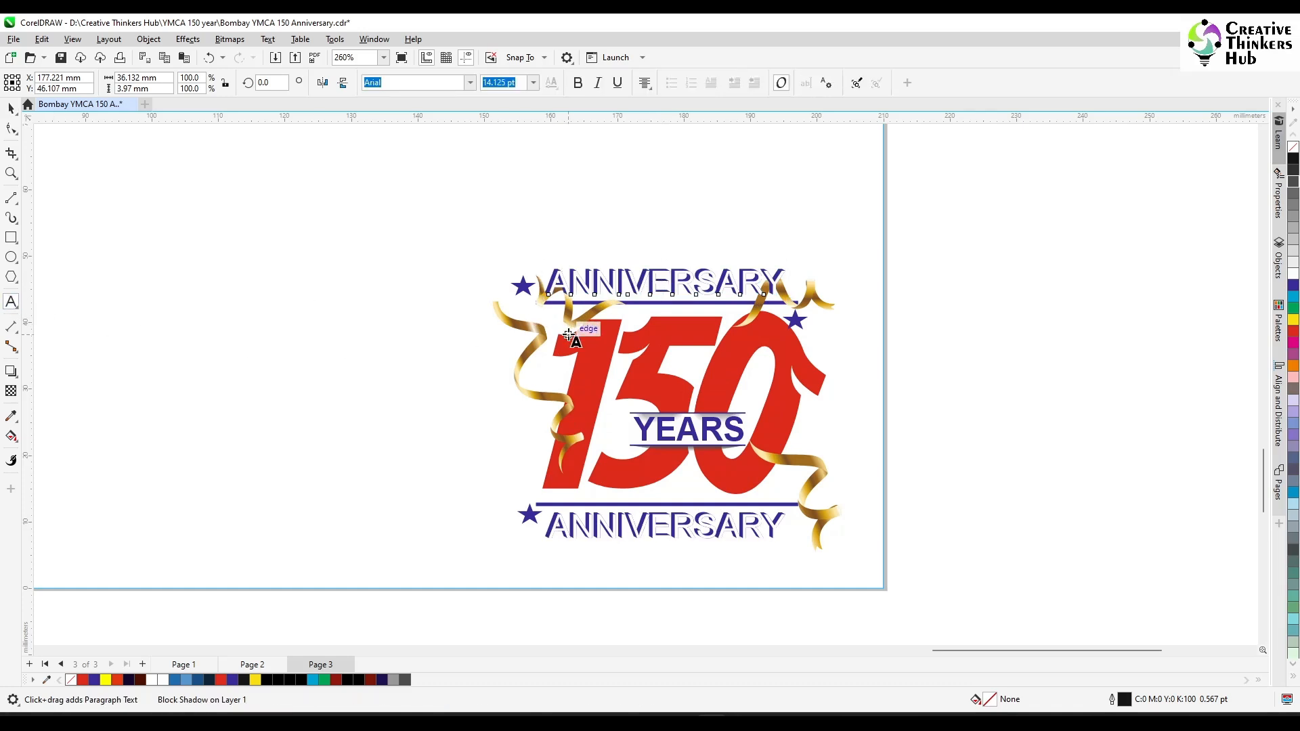
click(646, 290)
key(ctrl+a)
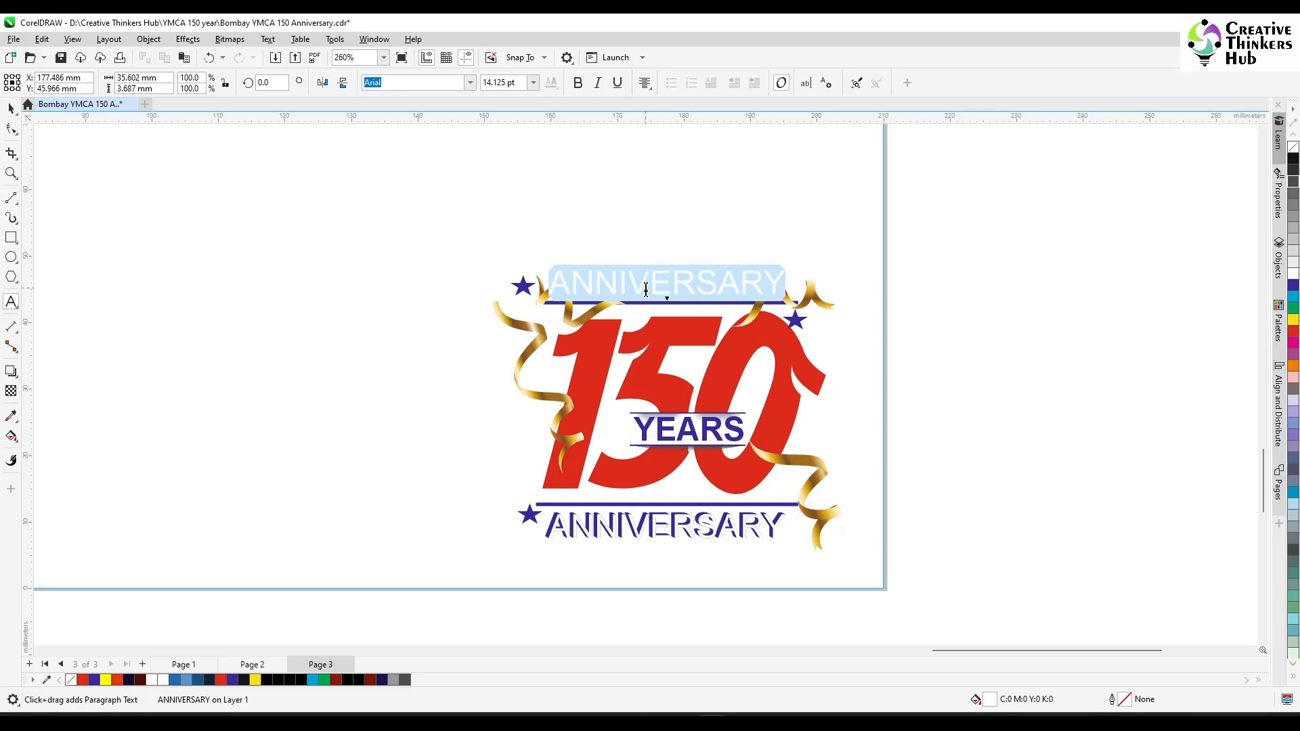
text(CELEBRA)
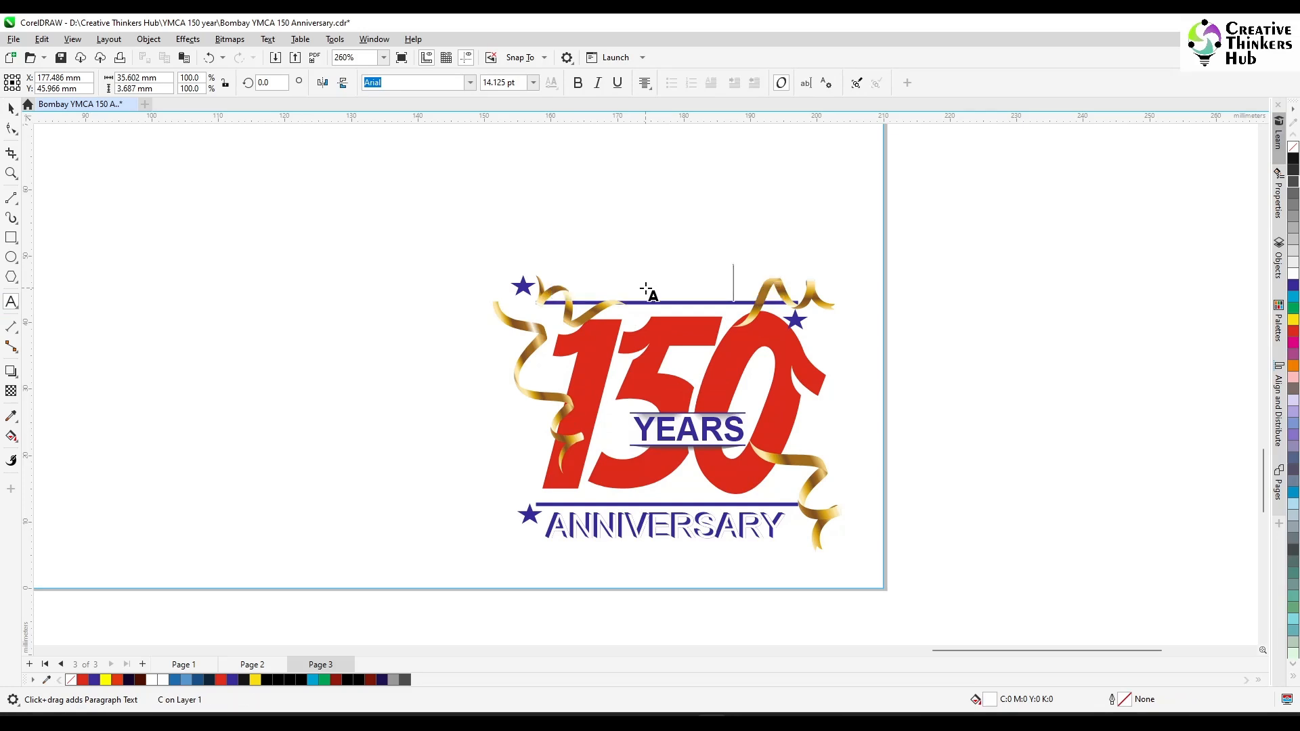
text(TING)
click(11, 109)
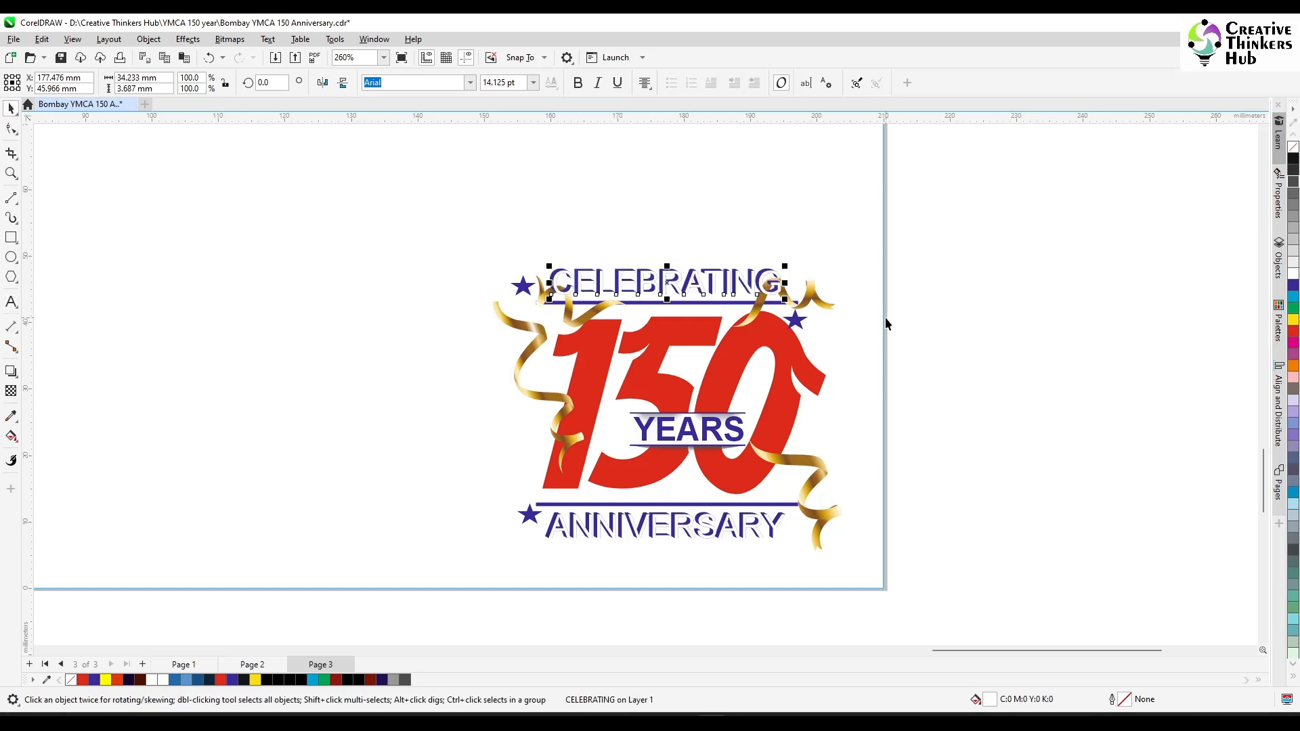
Step: Move the gold ribbon group down about 1.7 mm and slightly to the left, away from the CELEBRATING text
scroll(850, 335, up, 1)
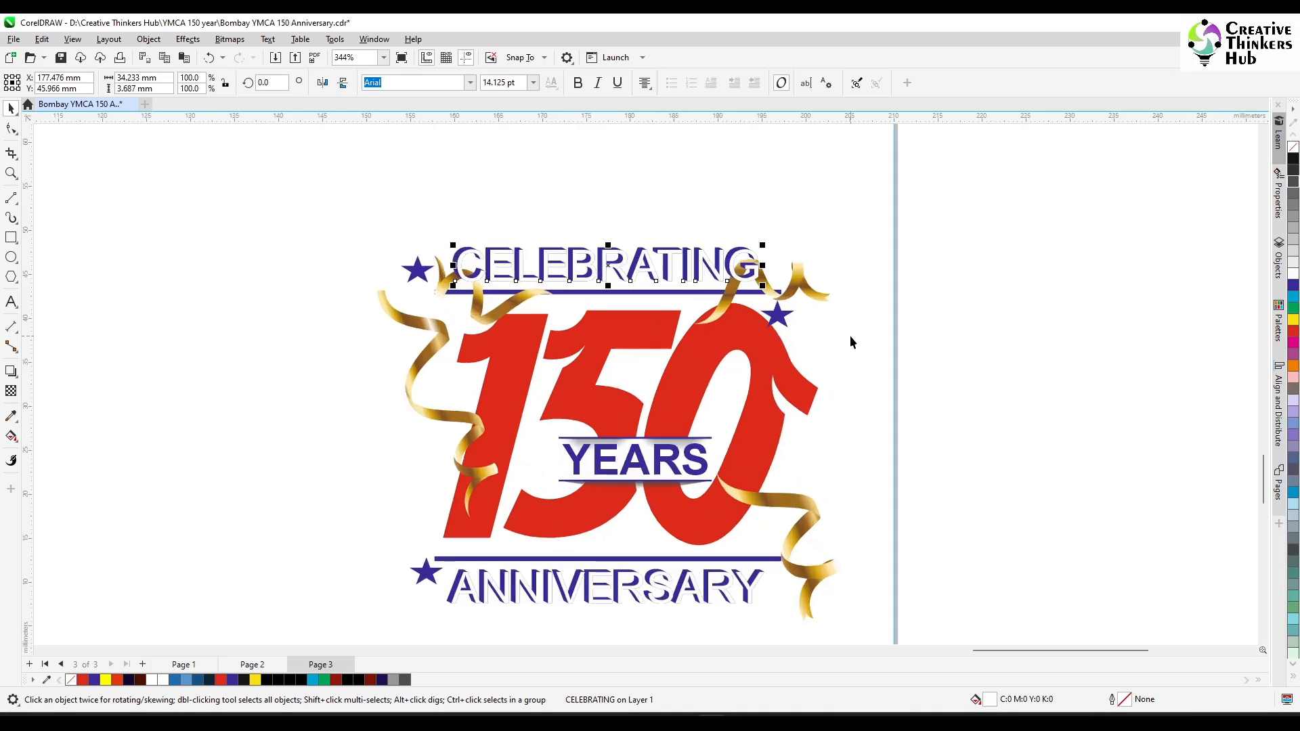
click(479, 314)
drag(478, 316, 468, 330)
Step: Try tilting the gold ribbon group about 2.2 degrees clockwise and nudging it to the right, and undo both changes
click(748, 301)
drag(748, 301, 759, 299)
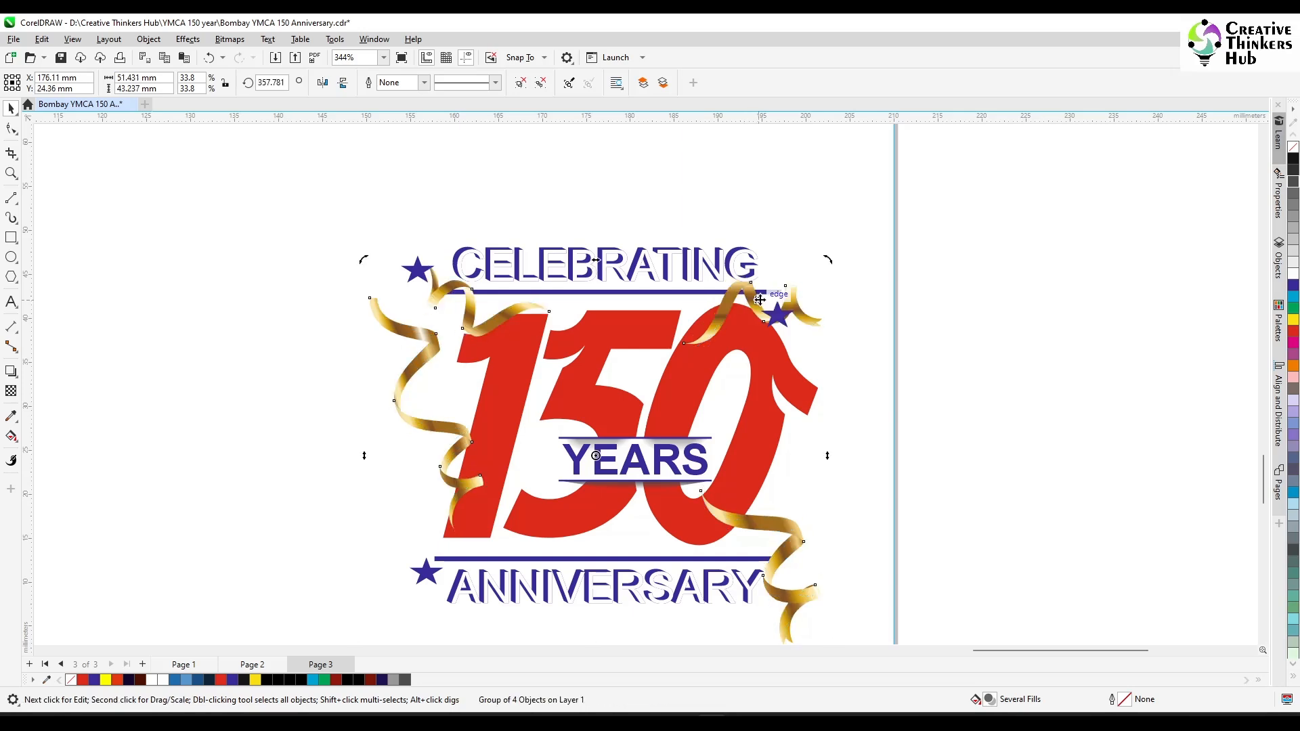
key(ctrl+z)
drag(756, 302, 764, 300)
key(ctrl+z)
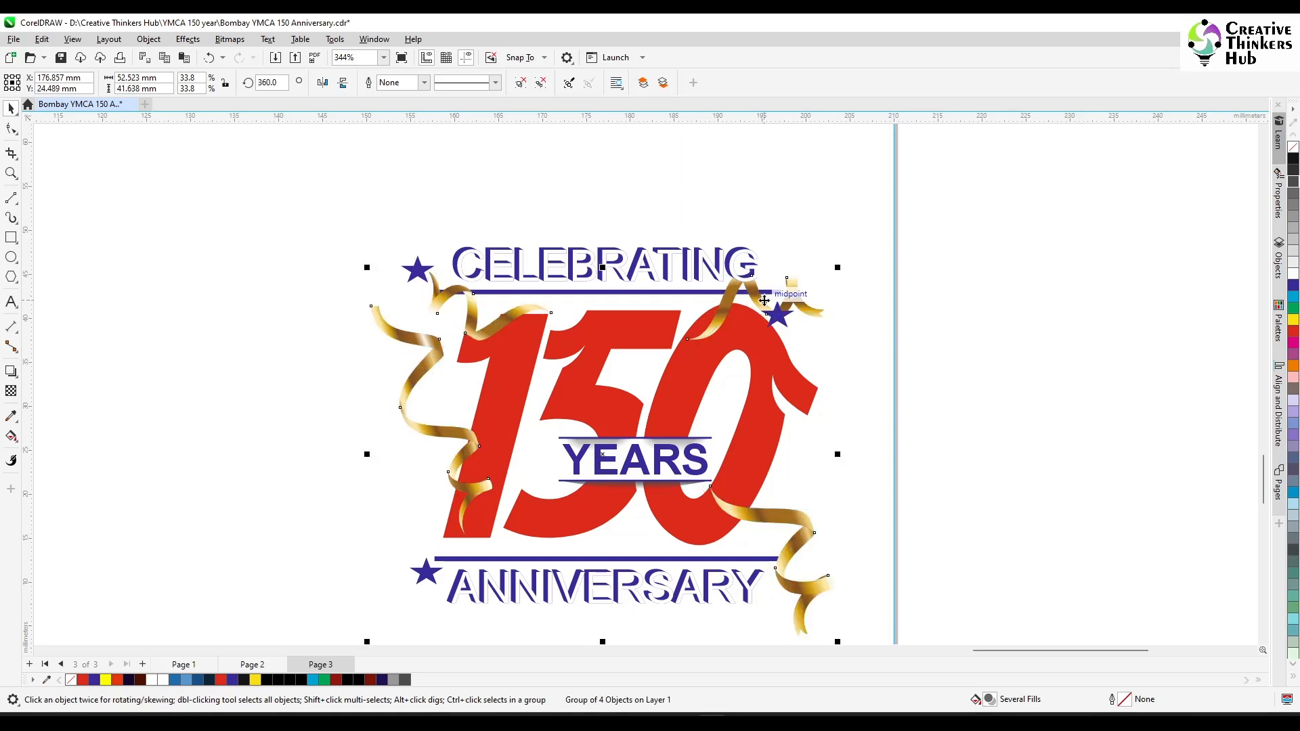
click(988, 370)
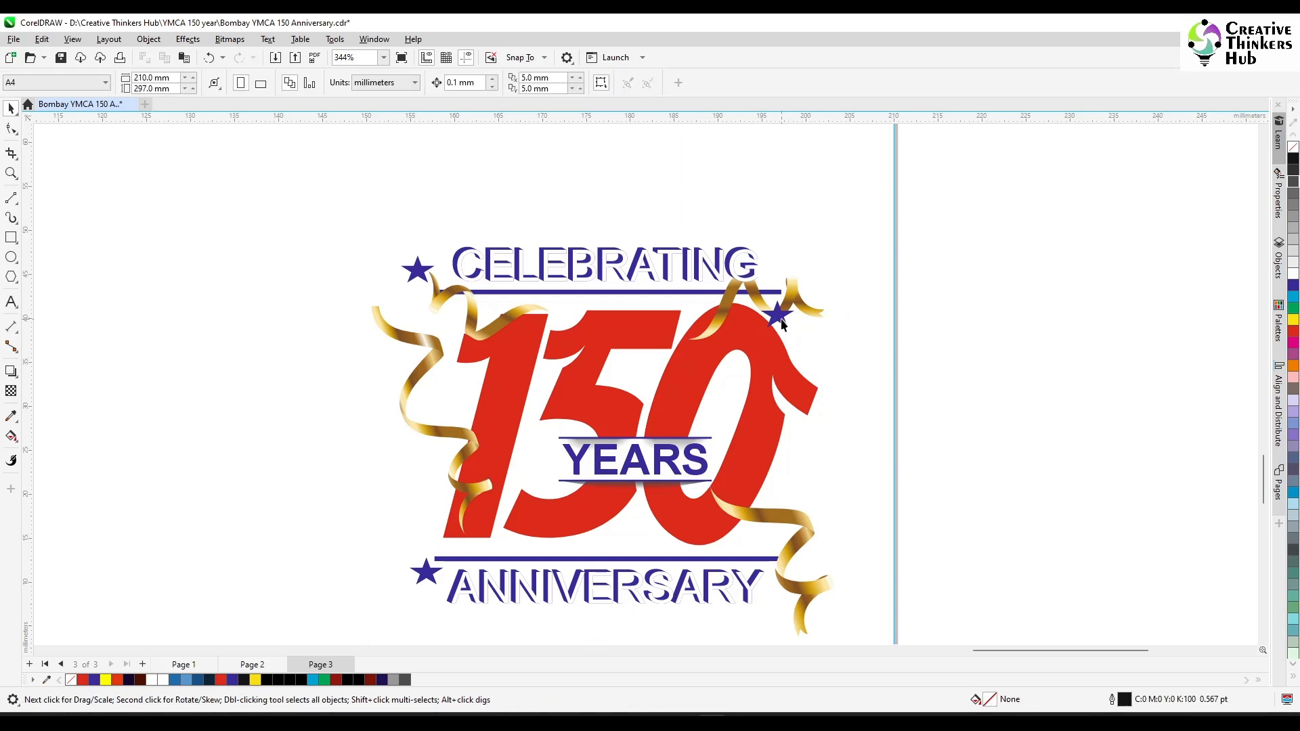
Step: Examine the finished corner logo and compare the letterheads on Pages 1, 2 and 3 side by side
click(419, 273)
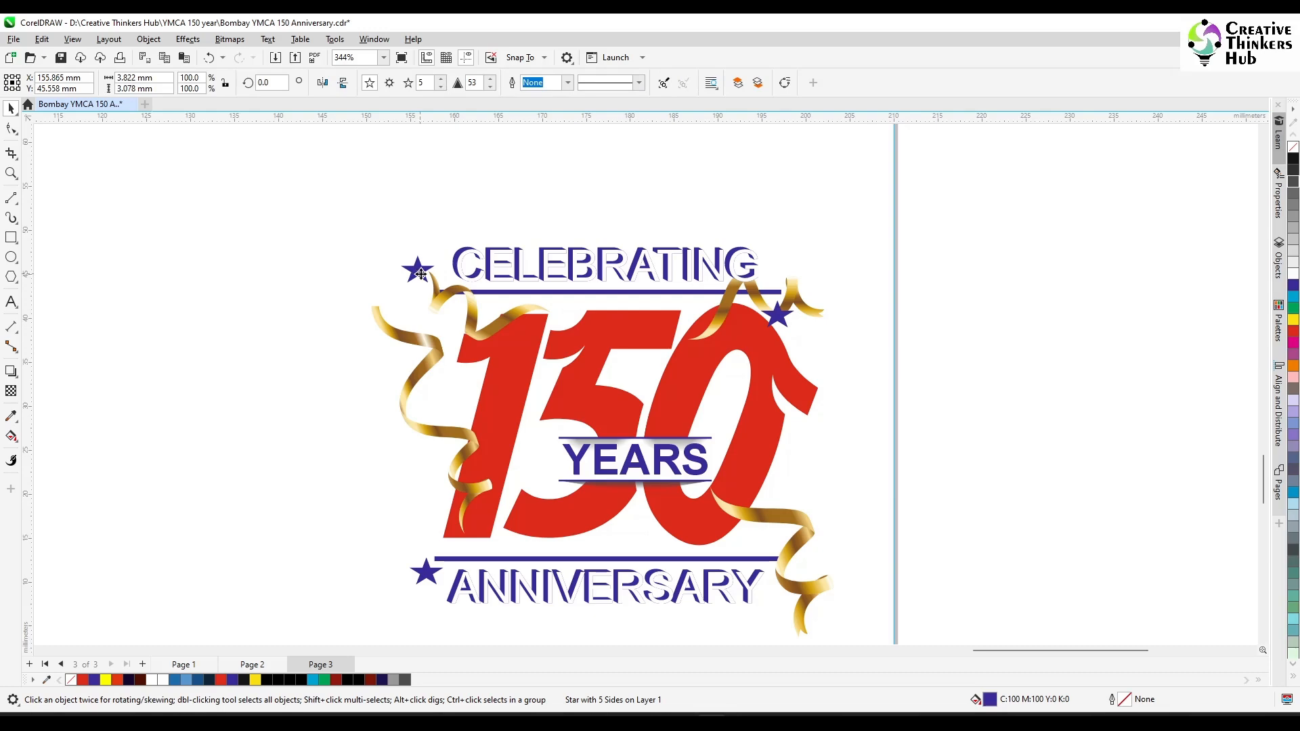
click(969, 375)
scroll(970, 379, down, 4)
scroll(997, 425, down, 3)
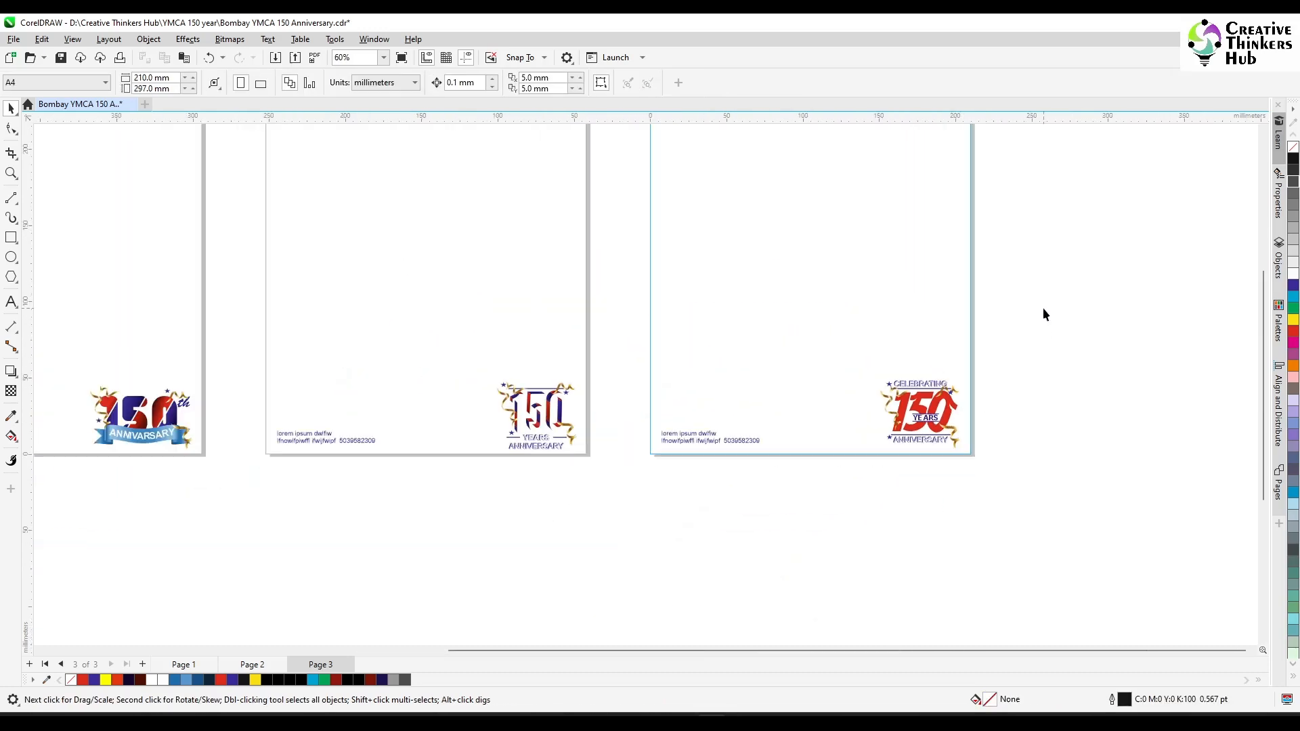
key(shift+F4)
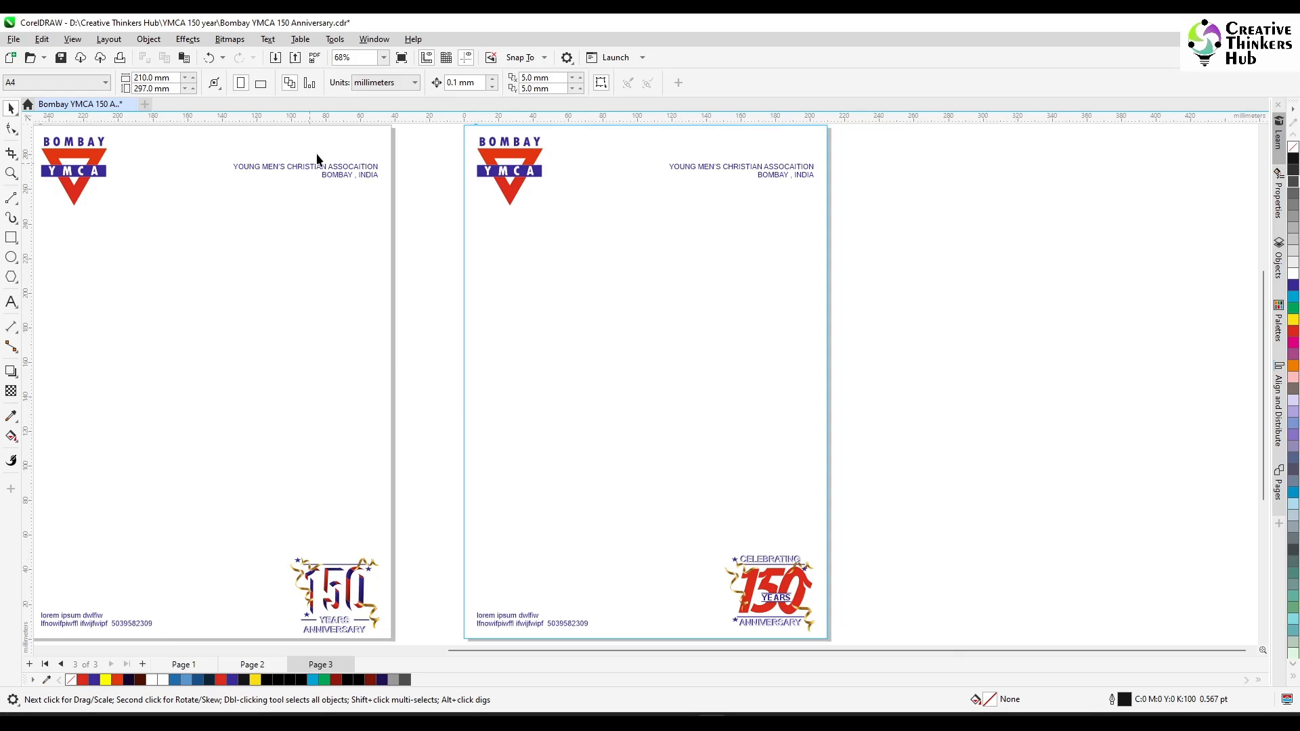
click(384, 57)
click(364, 97)
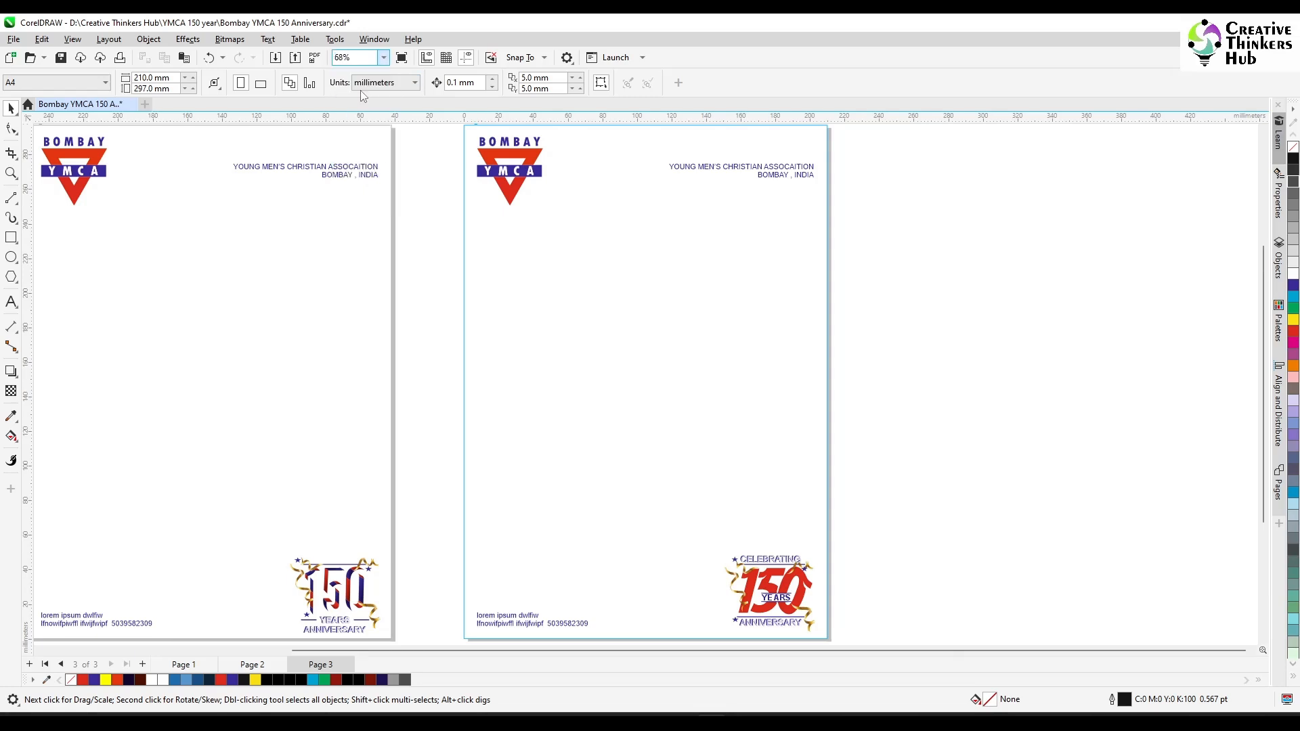
drag(627, 652, 529, 659)
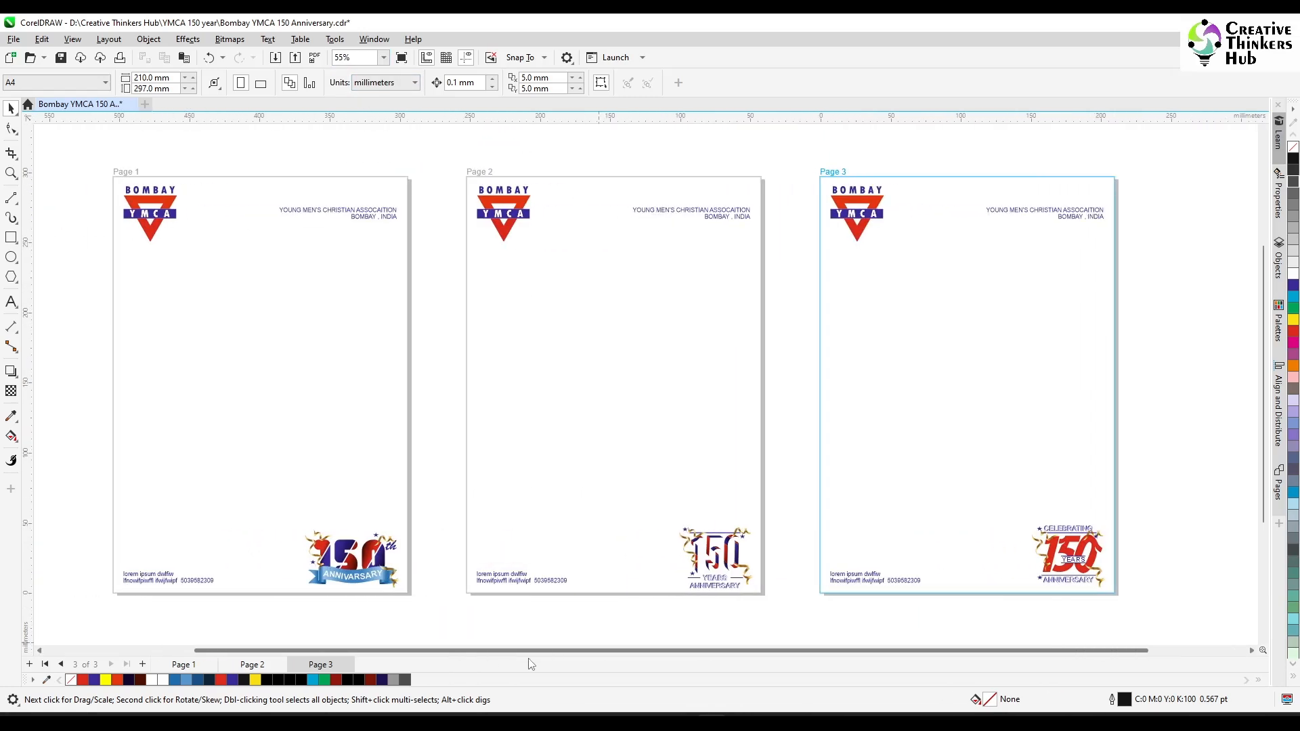